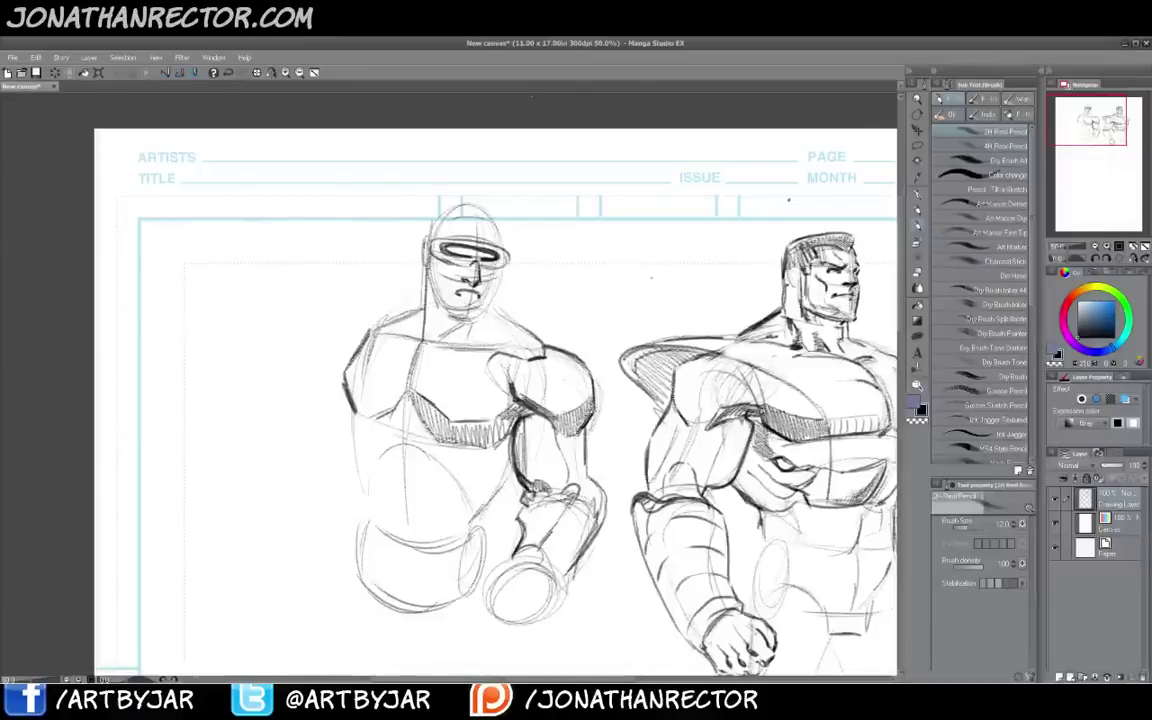
# Pencil the lower rib cage contour and first dark rib marks beneath the visored figure's shaded chest
pyautogui.moveTo(615, 250); pyautogui.dragTo(458, 185)
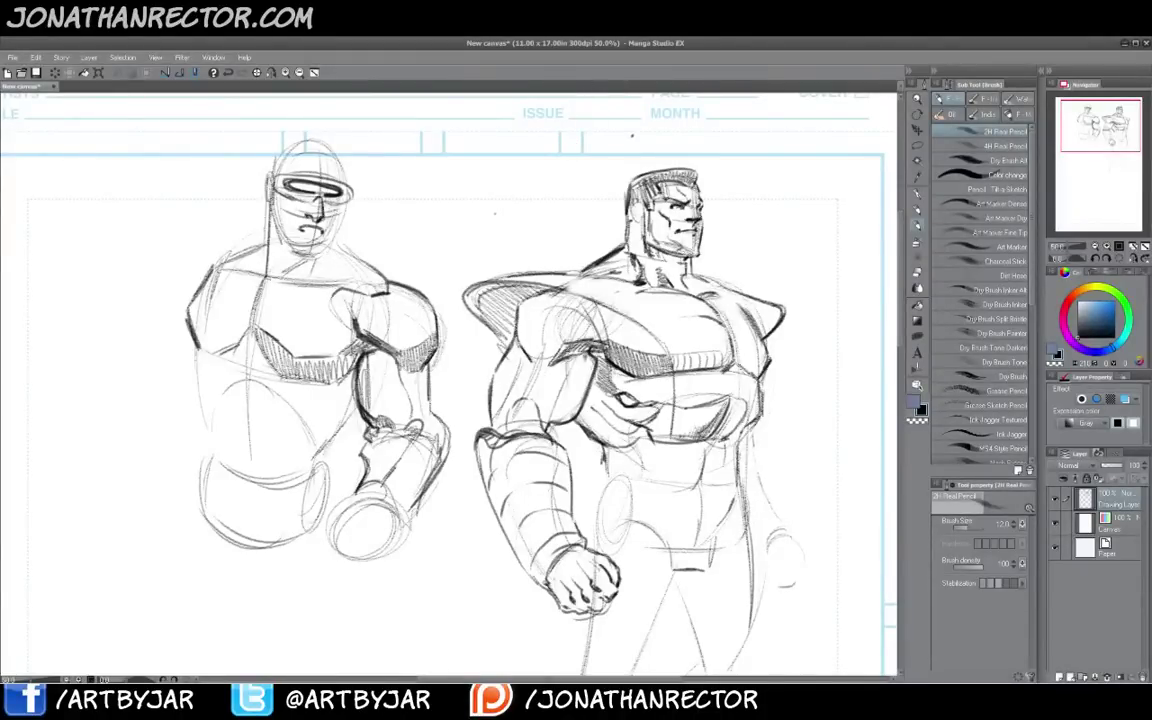
pyautogui.moveTo(323, 465); pyautogui.dragTo(458, 443)
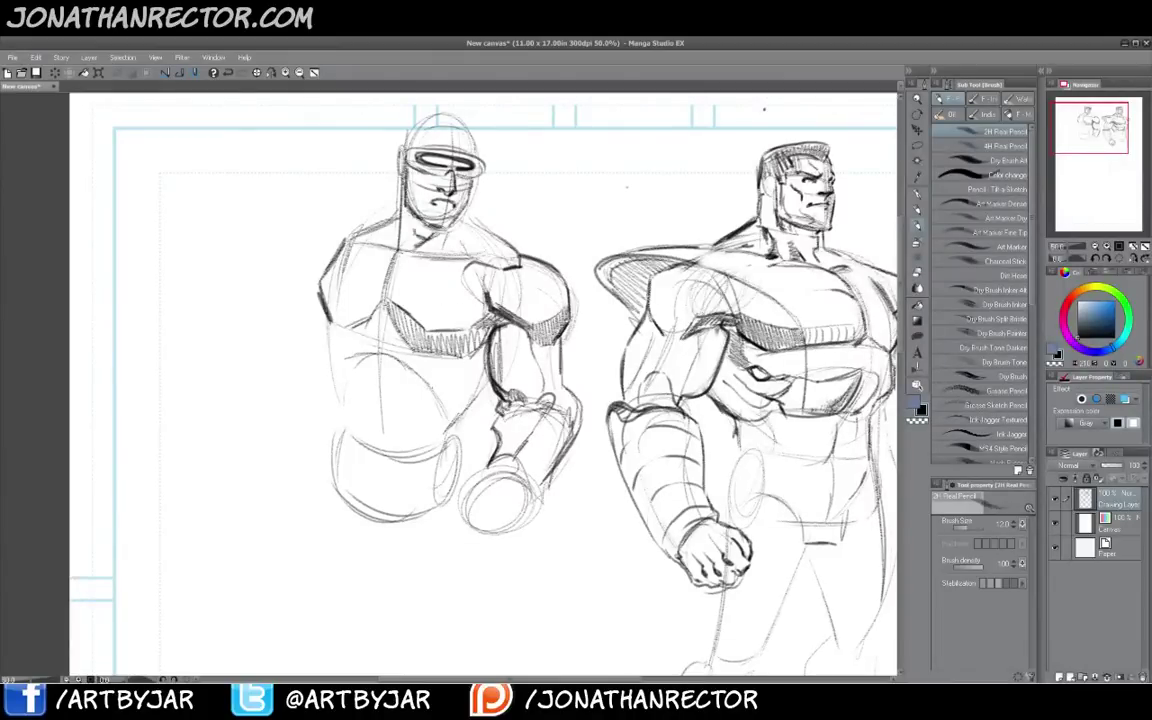
pyautogui.moveTo(402, 366); pyautogui.dragTo(445, 371)
pyautogui.moveTo(448, 370); pyautogui.dragTo(466, 378)
pyautogui.moveTo(461, 362); pyautogui.dragTo(449, 375)
pyautogui.moveTo(443, 380)
pyautogui.mouseDown()
pyautogui.moveTo(462, 392)
pyautogui.moveTo(434, 396)
pyautogui.mouseUp()
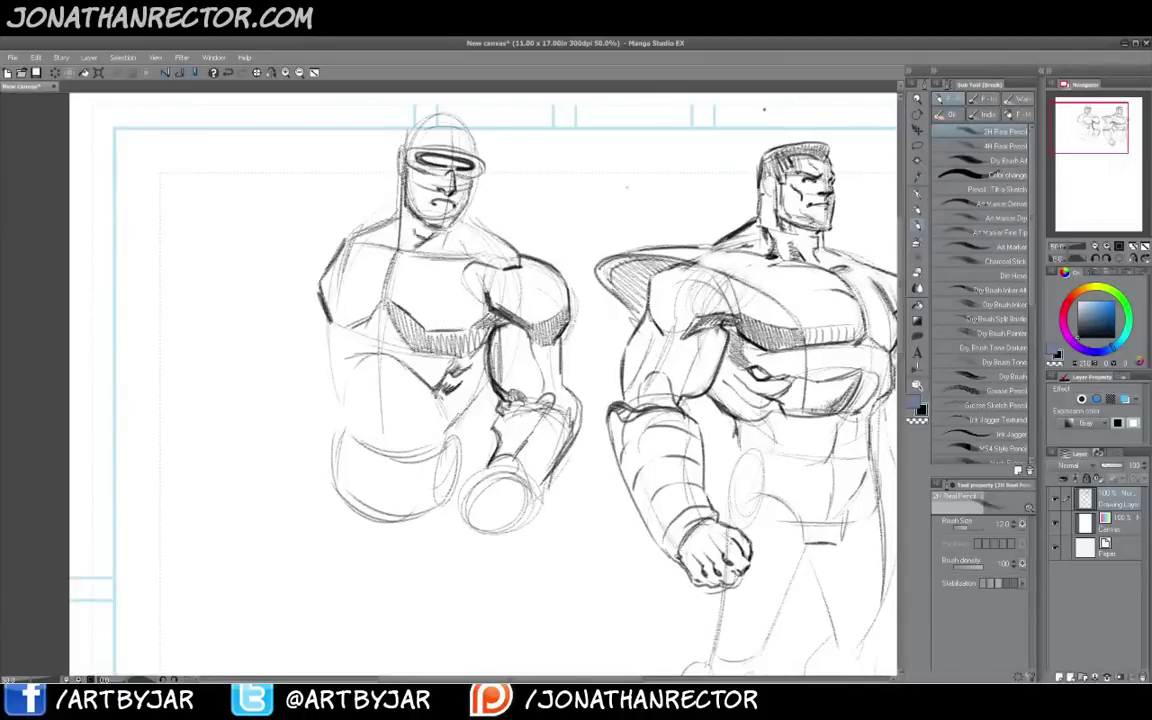
# Shade the visored figure's flank between ribs and arm, and sketch the far side of the torso and the pelvis centre line
pyautogui.moveTo(489, 380)
pyautogui.mouseDown()
pyautogui.moveTo(454, 413)
pyautogui.moveTo(457, 433)
pyautogui.mouseUp()
pyautogui.moveTo(485, 377); pyautogui.dragTo(449, 404)
pyautogui.moveTo(440, 337); pyautogui.dragTo(401, 373)
pyautogui.moveTo(482, 362)
pyautogui.mouseDown()
pyautogui.moveTo(450, 405)
pyautogui.moveTo(443, 397)
pyautogui.mouseUp()
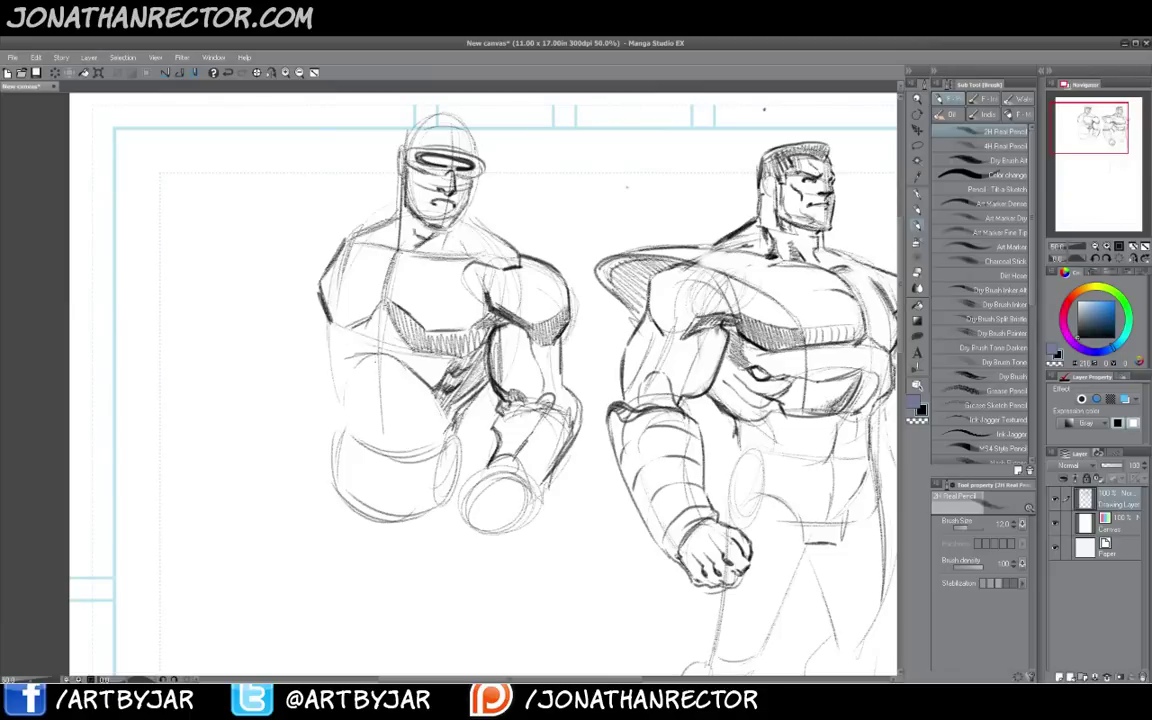
pyautogui.moveTo(337, 320)
pyautogui.mouseDown()
pyautogui.moveTo(350, 363)
pyautogui.moveTo(385, 366)
pyautogui.moveTo(329, 353)
pyautogui.moveTo(344, 397)
pyautogui.mouseUp()
pyautogui.moveTo(381, 465); pyautogui.dragTo(402, 503)
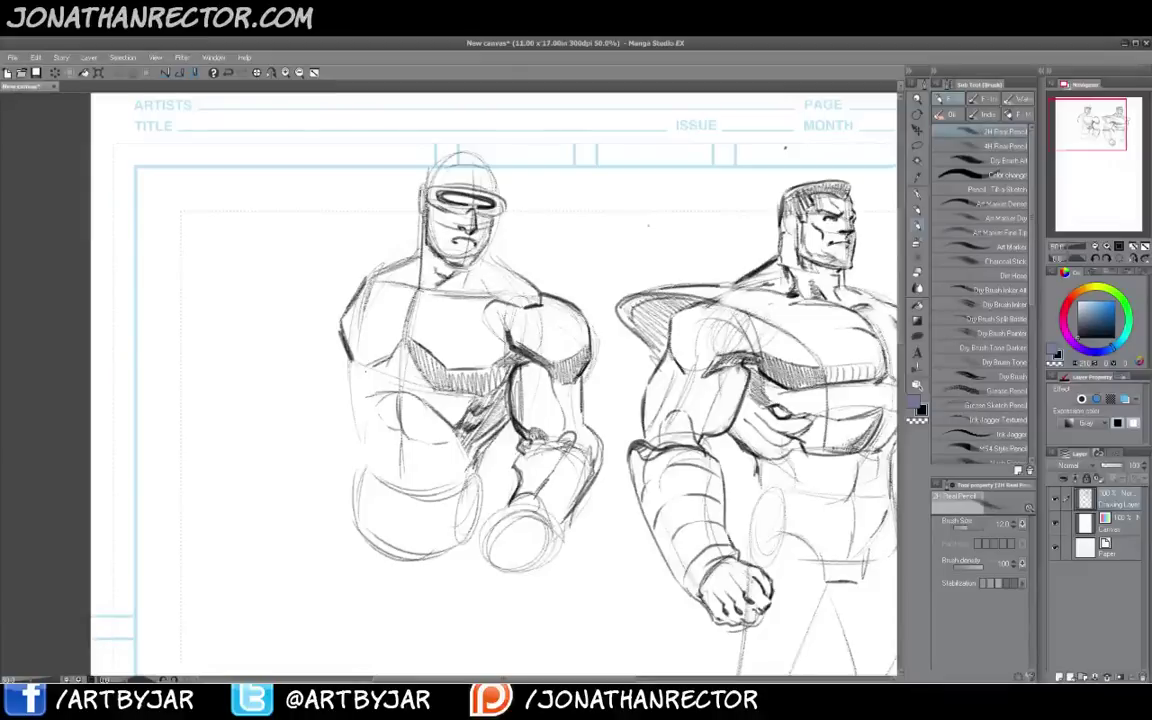
pyautogui.moveTo(431, 470); pyautogui.dragTo(418, 414)
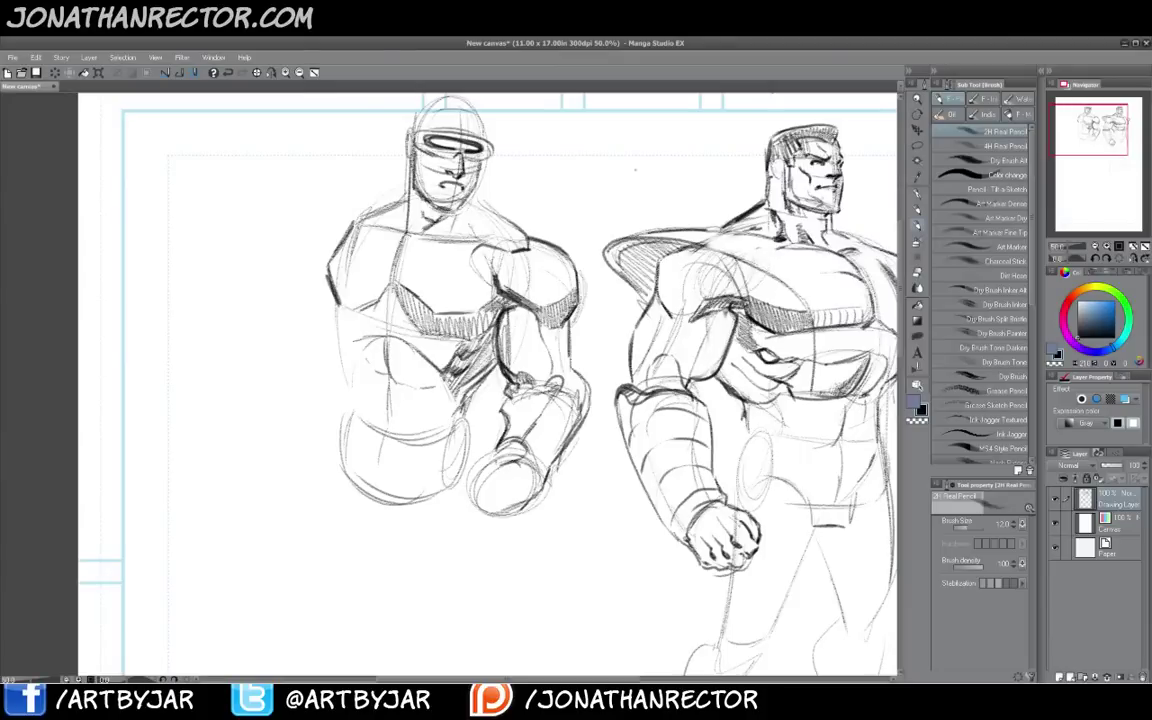
# Draw the fingers of the visored figure's clenched fist and darken the forearm and wrist with short shading strokes
pyautogui.moveTo(507, 473)
pyautogui.mouseDown()
pyautogui.moveTo(502, 487)
pyautogui.moveTo(524, 470)
pyautogui.mouseUp()
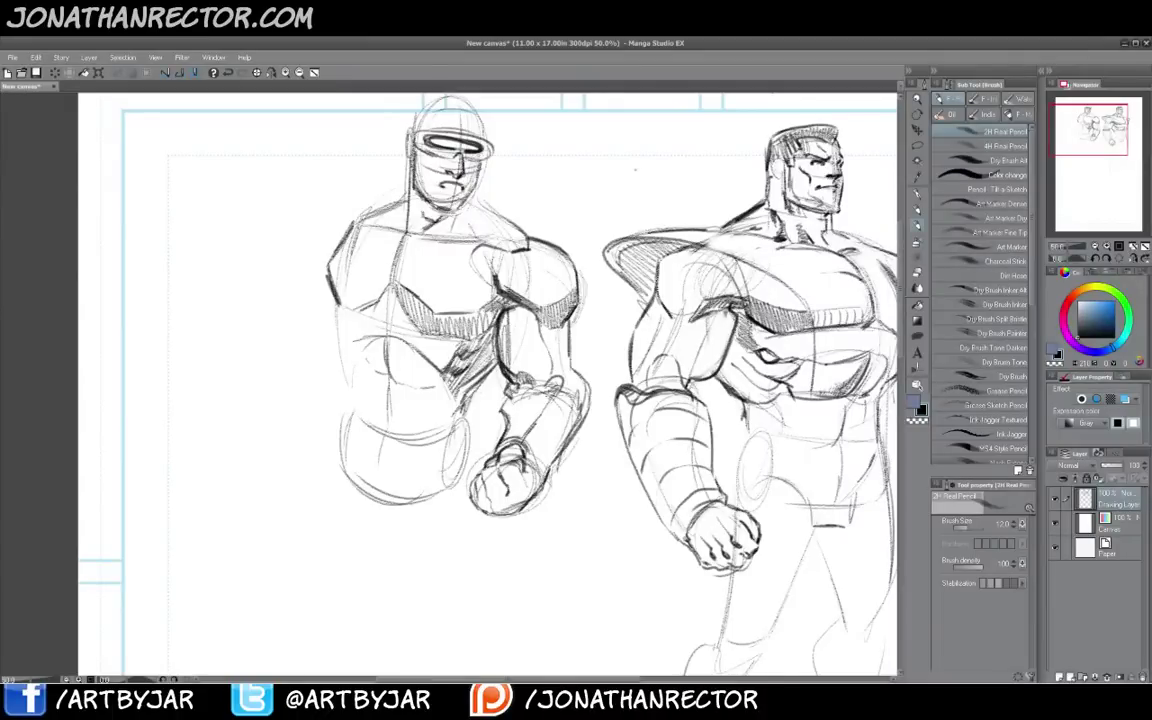
pyautogui.moveTo(521, 361)
pyautogui.mouseDown()
pyautogui.moveTo(507, 380)
pyautogui.moveTo(524, 362)
pyautogui.mouseUp()
pyautogui.moveTo(530, 351); pyautogui.dragTo(526, 373)
pyautogui.moveTo(529, 364); pyautogui.dragTo(501, 381)
pyautogui.moveTo(517, 372); pyautogui.dragTo(487, 401)
pyautogui.moveTo(505, 377); pyautogui.dragTo(491, 400)
pyautogui.moveTo(522, 428); pyautogui.dragTo(514, 442)
pyautogui.moveTo(524, 424); pyautogui.dragTo(516, 434)
pyautogui.moveTo(528, 390); pyautogui.dragTo(517, 415)
pyautogui.moveTo(527, 385); pyautogui.dragTo(512, 417)
pyautogui.moveTo(523, 385); pyautogui.dragTo(508, 416)
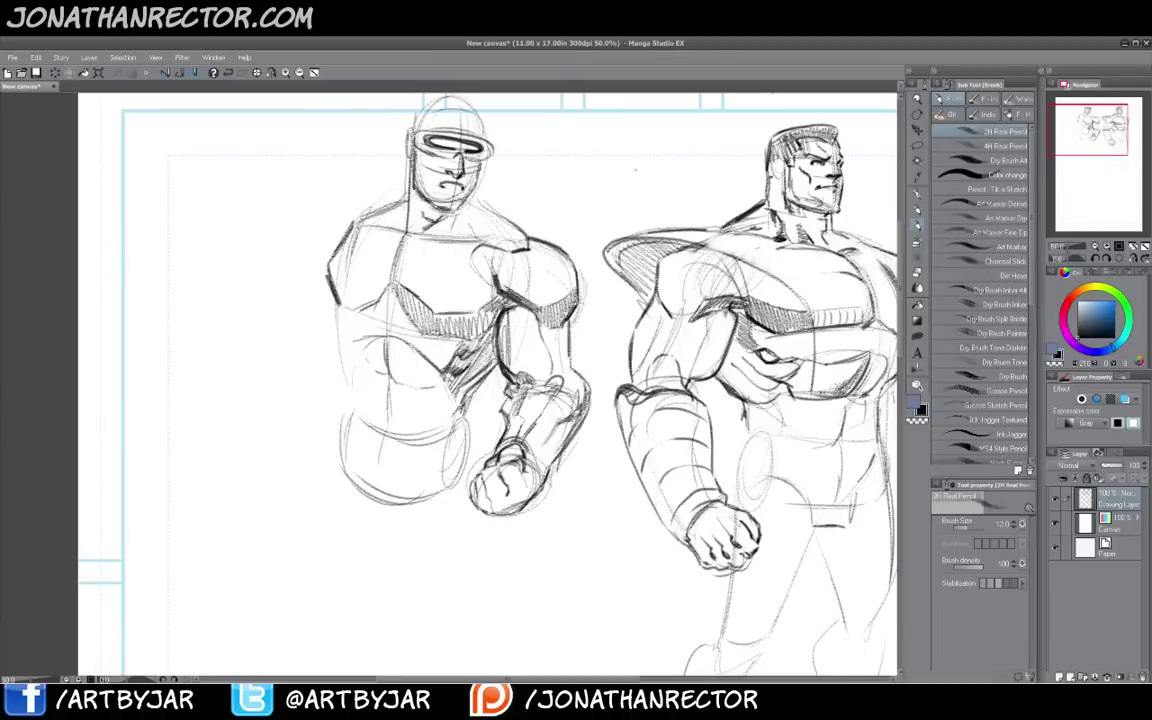
pyautogui.moveTo(470, 354)
pyautogui.mouseDown()
pyautogui.moveTo(452, 374)
pyautogui.moveTo(461, 382)
pyautogui.moveTo(451, 403)
pyautogui.mouseUp()
# Sketch a large angled head outline in the blank area beside the visored figure with the 2H Real Pencil at size 8.0
pyautogui.moveTo(512, 564); pyautogui.dragTo(447, 586)
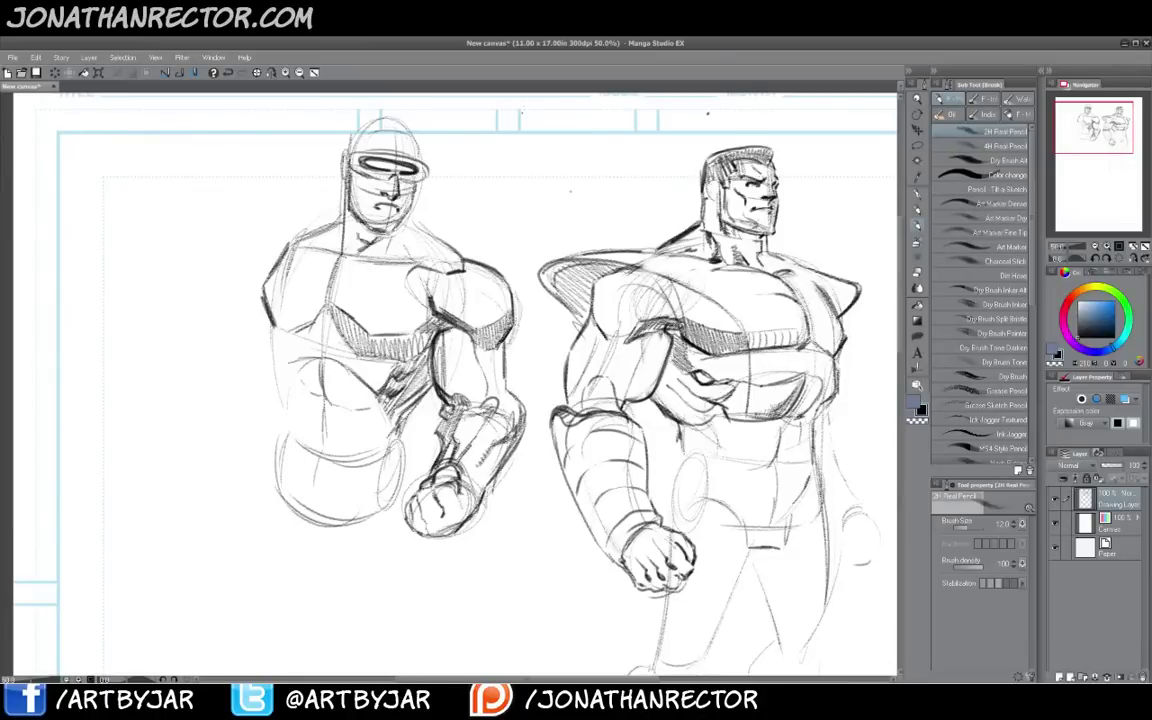
pyautogui.moveTo(494, 563)
pyautogui.mouseDown()
pyautogui.moveTo(481, 300)
pyautogui.moveTo(430, 247)
pyautogui.mouseUp()
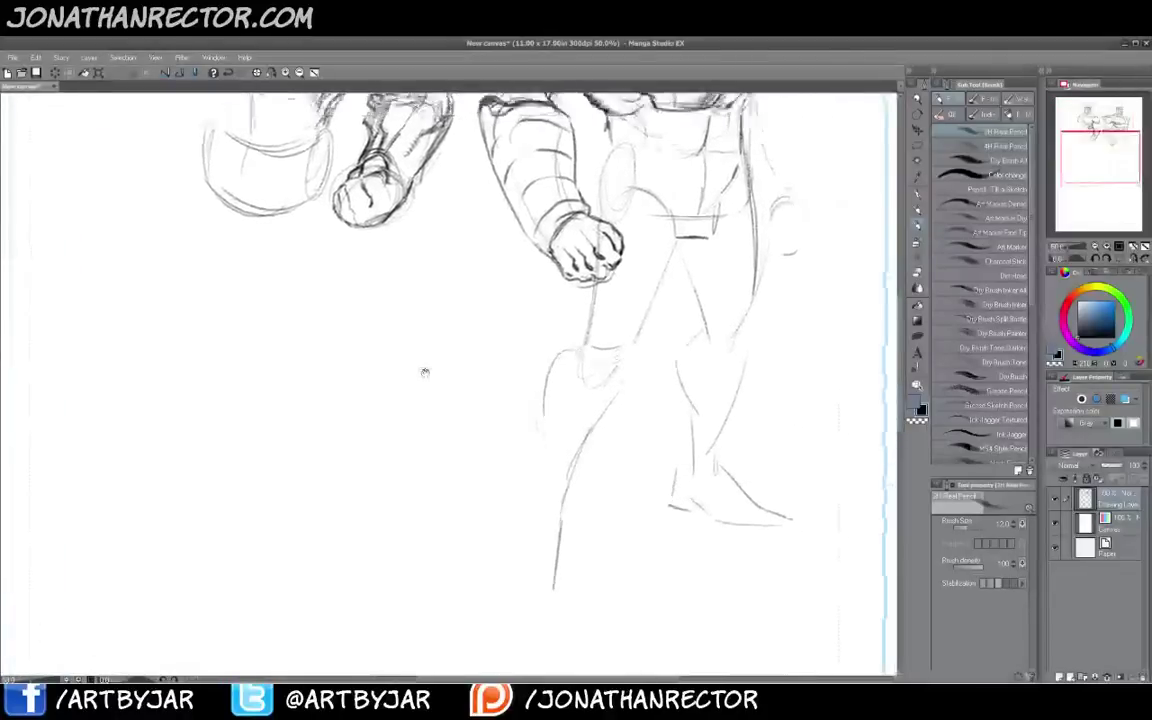
pyautogui.moveTo(424, 370)
pyautogui.mouseDown()
pyautogui.moveTo(689, 524)
pyautogui.moveTo(698, 513)
pyautogui.mouseUp()
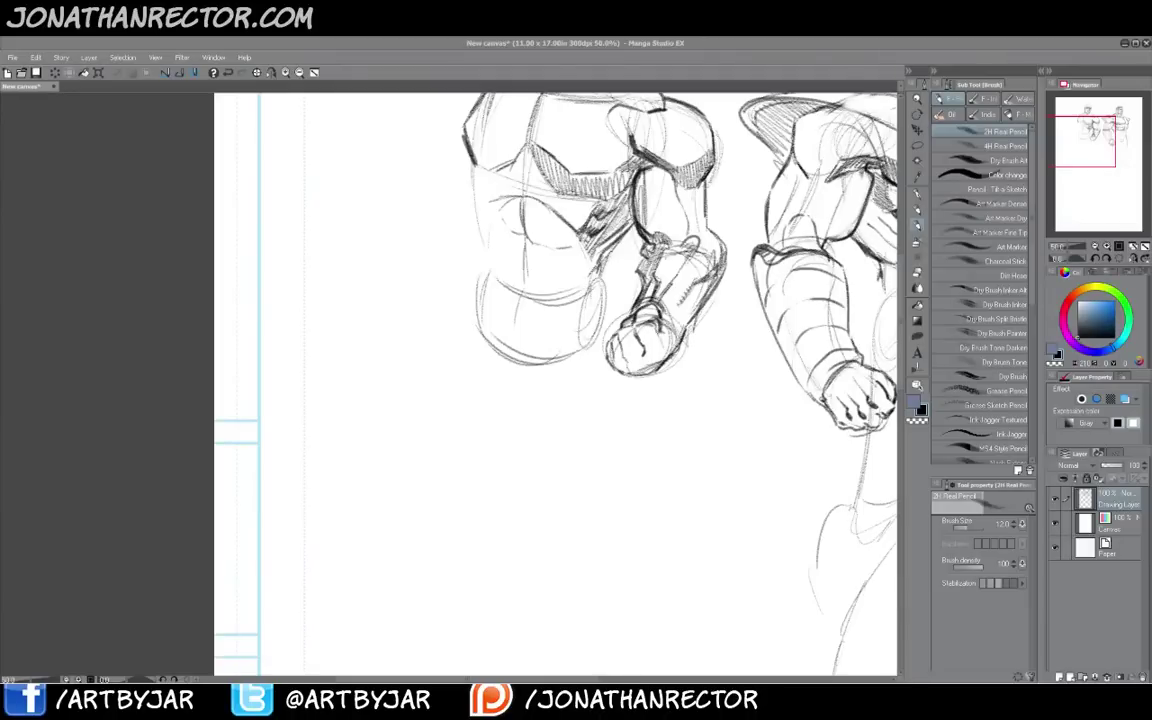
pyautogui.moveTo(399, 373); pyautogui.dragTo(497, 488)
pyautogui.keyDown('ctrl'); pyautogui.click(438, 444); pyautogui.keyUp('ctrl')
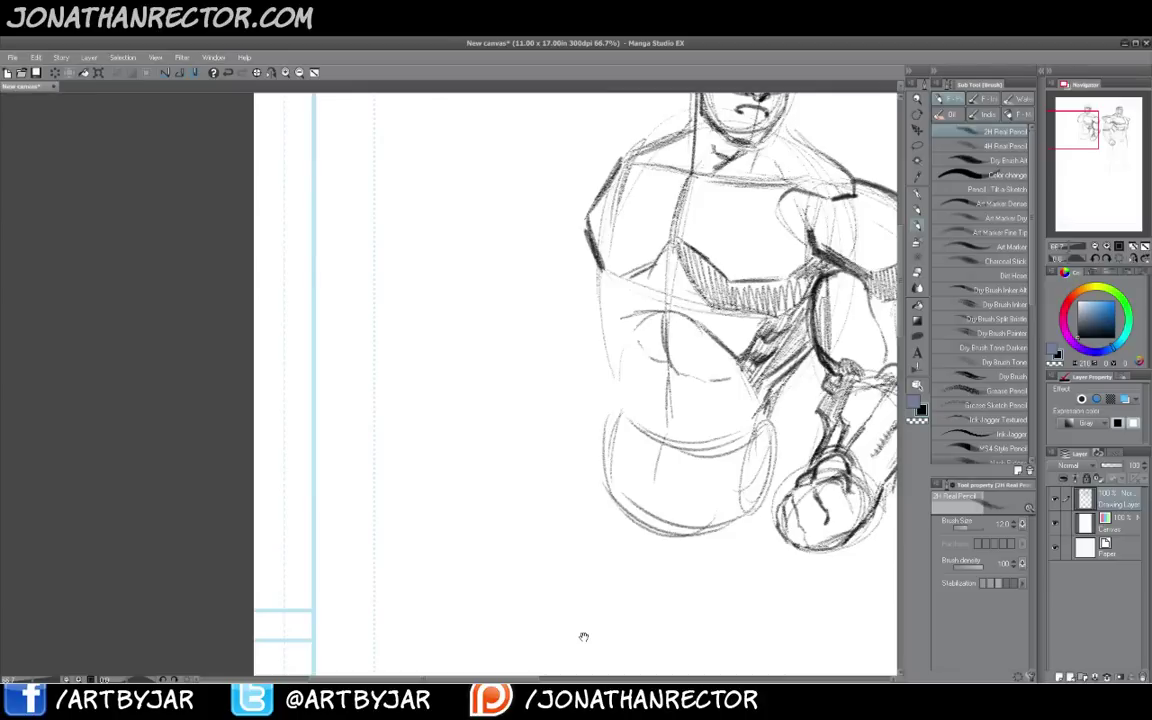
pyautogui.moveTo(480, 296)
pyautogui.mouseDown()
pyautogui.moveTo(525, 294)
pyautogui.moveTo(493, 267)
pyautogui.moveTo(505, 273)
pyautogui.moveTo(435, 283)
pyautogui.moveTo(412, 308)
pyautogui.moveTo(450, 476)
pyautogui.mouseUp()
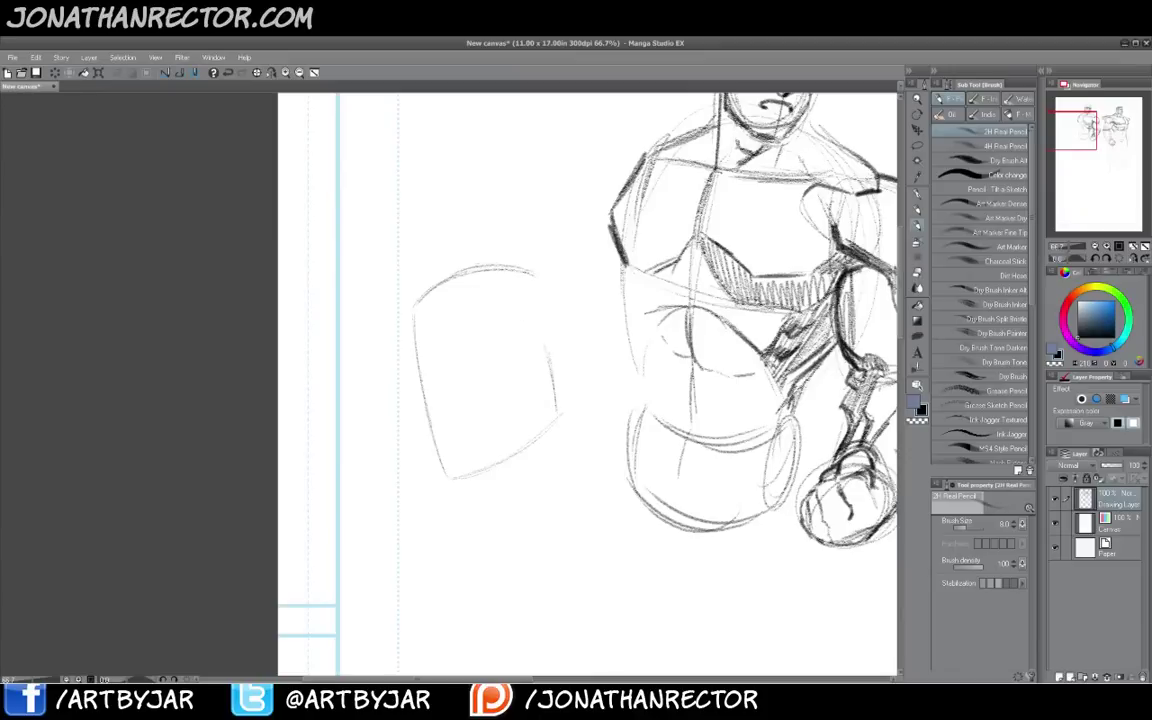
pyautogui.moveTo(416, 300)
pyautogui.mouseDown()
pyautogui.moveTo(478, 266)
pyautogui.moveTo(551, 270)
pyautogui.moveTo(573, 333)
pyautogui.mouseUp()
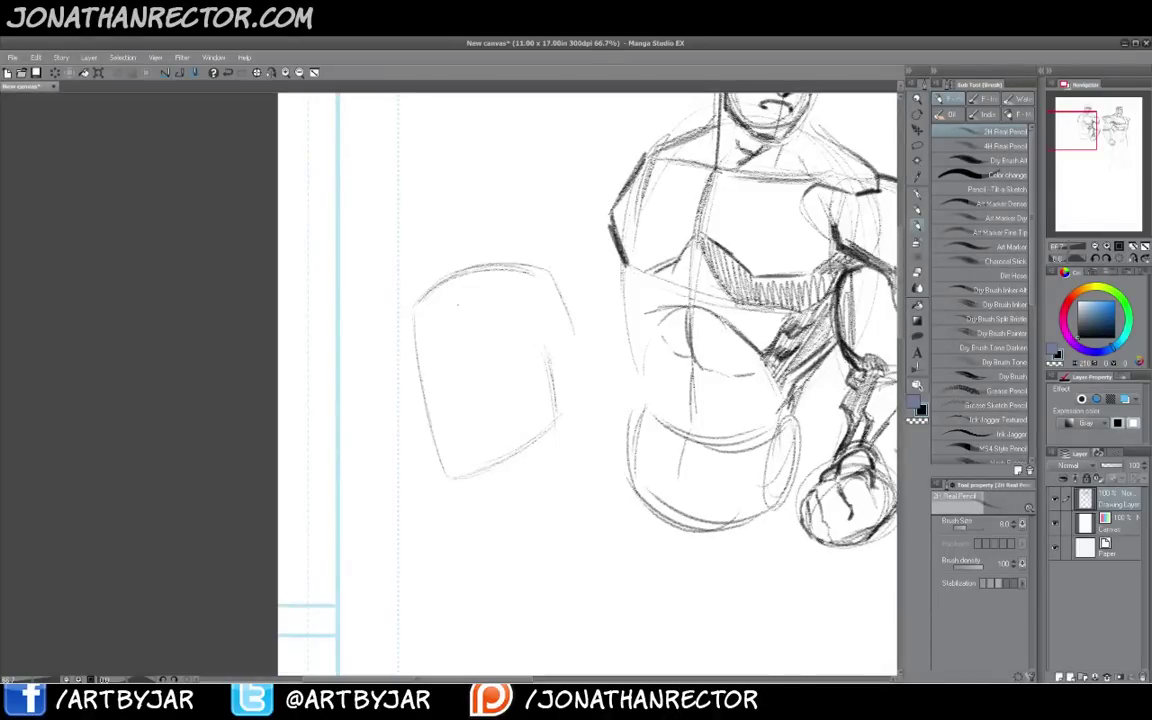
# Draw the curved brow line, the notch at the bridge of the nose and the small eye marks on the new head
pyautogui.moveTo(476, 340); pyautogui.dragTo(440, 350)
pyautogui.moveTo(504, 330); pyautogui.dragTo(440, 349)
pyautogui.moveTo(427, 353); pyautogui.dragTo(421, 381)
pyautogui.moveTo(423, 382); pyautogui.dragTo(432, 388)
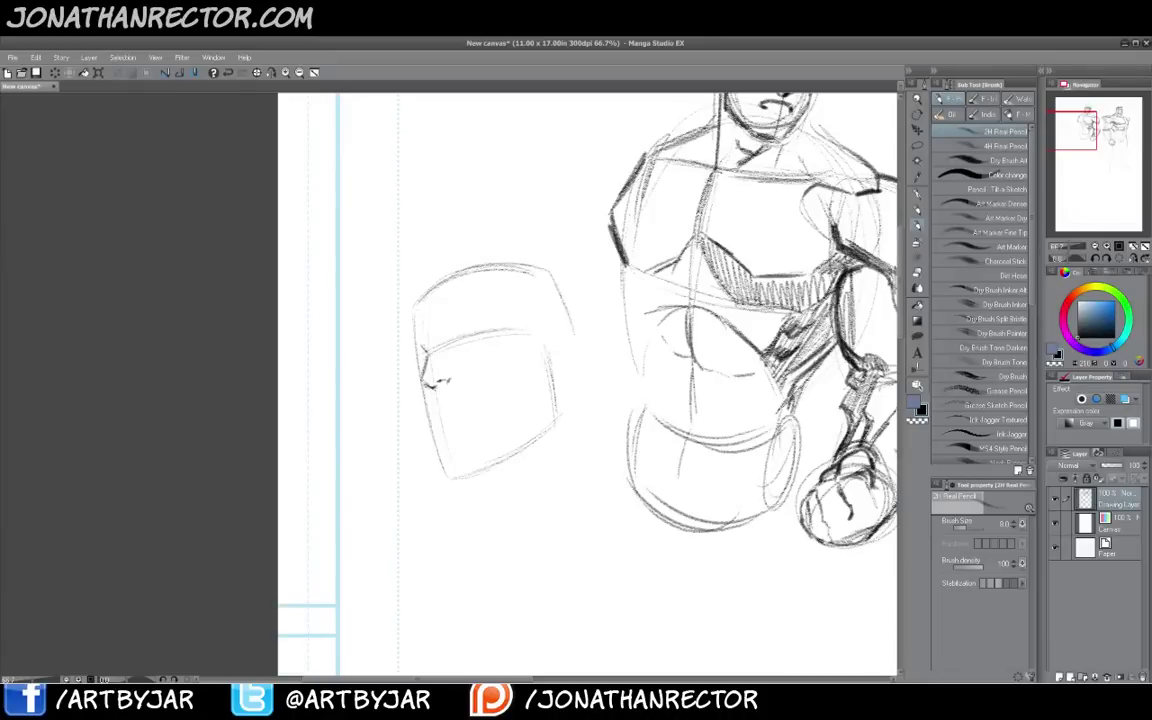
# Darken the new head's jawline from the chin up to the back corner of the jaw
pyautogui.moveTo(383, 375); pyautogui.dragTo(369, 325)
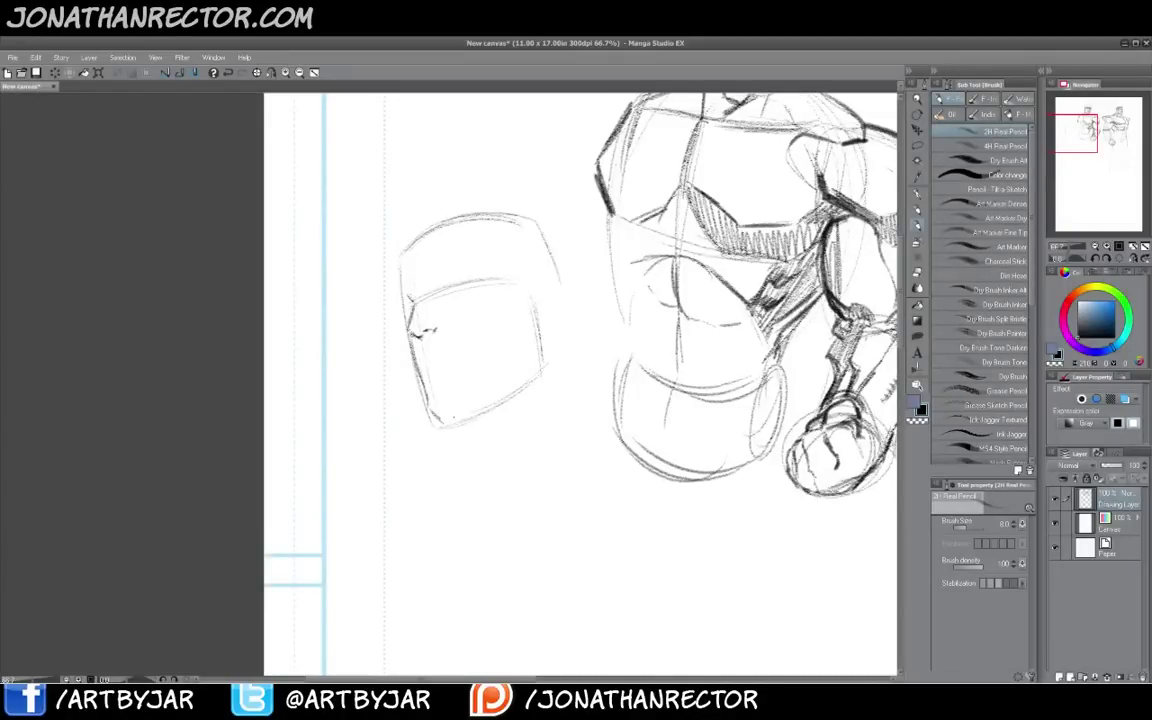
pyautogui.moveTo(445, 424); pyautogui.dragTo(496, 407)
pyautogui.moveTo(445, 426); pyautogui.dragTo(538, 376)
pyautogui.moveTo(534, 313)
pyautogui.mouseDown()
pyautogui.moveTo(545, 366)
pyautogui.moveTo(536, 380)
pyautogui.mouseUp()
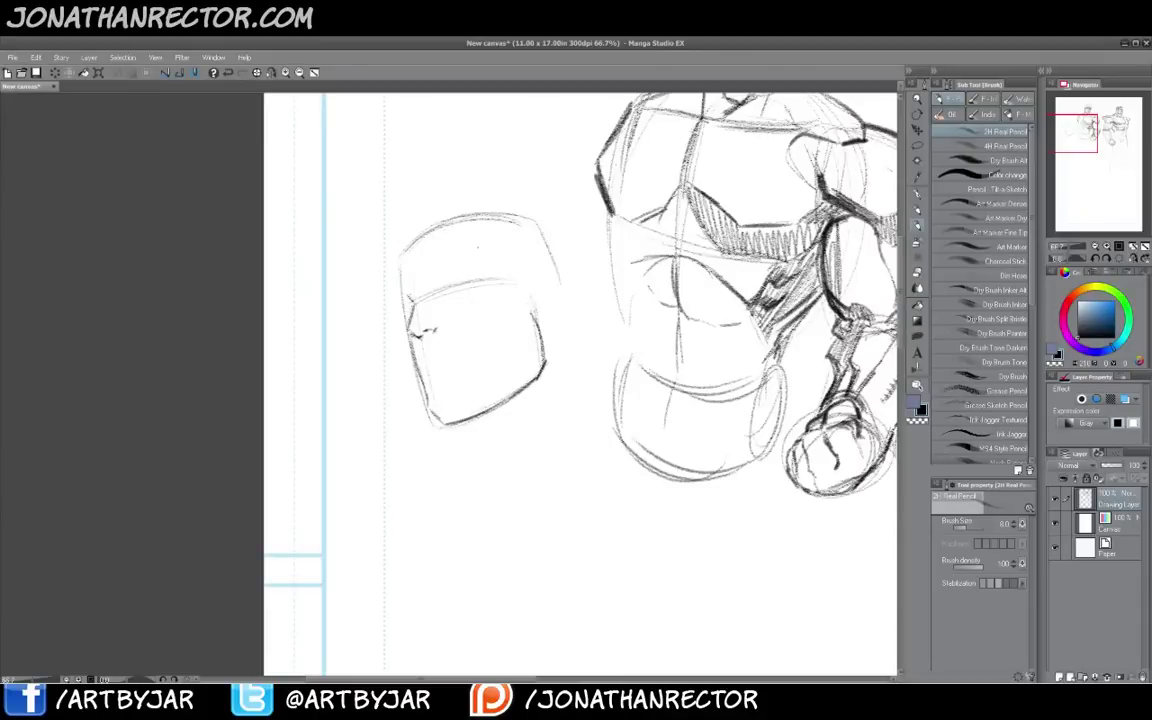
pyautogui.moveTo(442, 377); pyautogui.dragTo(465, 407)
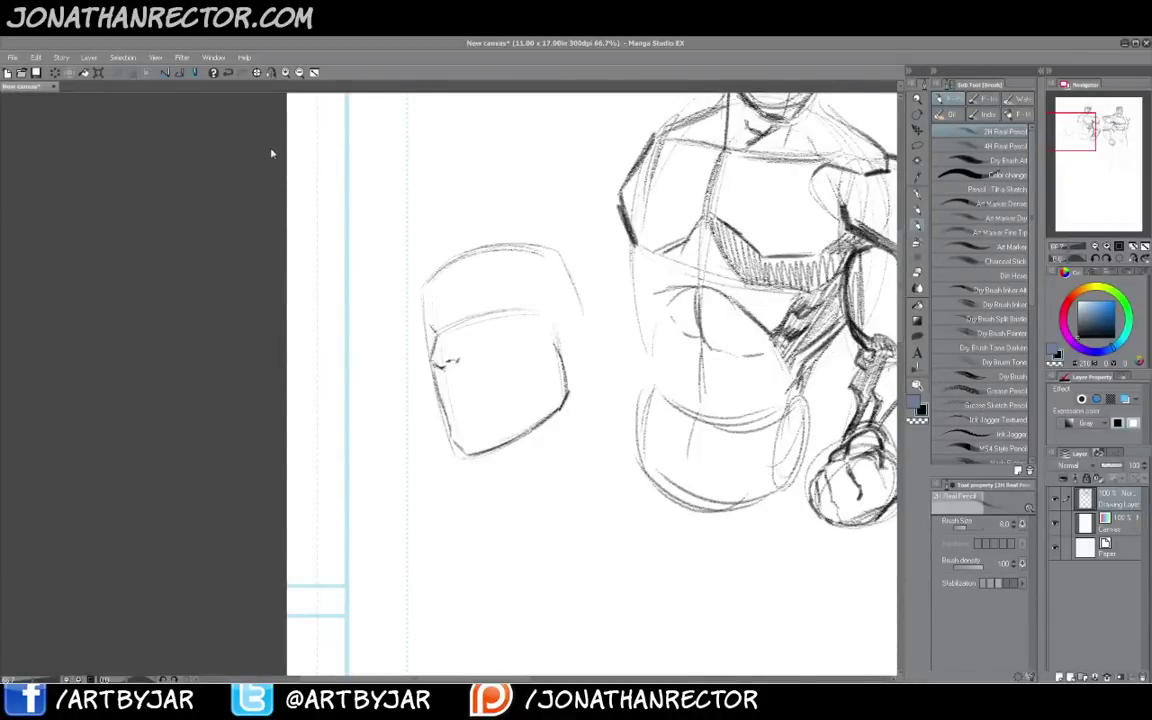
# Switch to the web browser and view the Cyclops, Cable and group artwork in the Marvel vs Capcom concept art results
pyautogui.hotkey('alt', 'Tab')
pyautogui.doubleClick(384, 145)
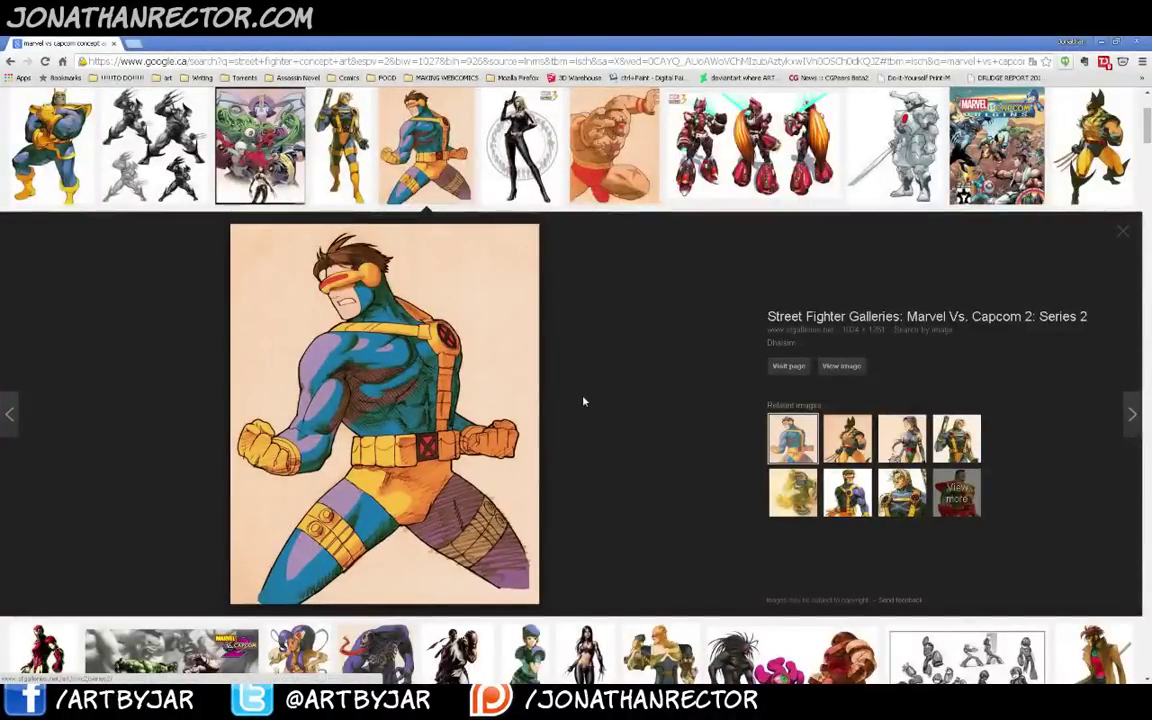
pyautogui.scroll(1, 584, 401)
pyautogui.press('Left')
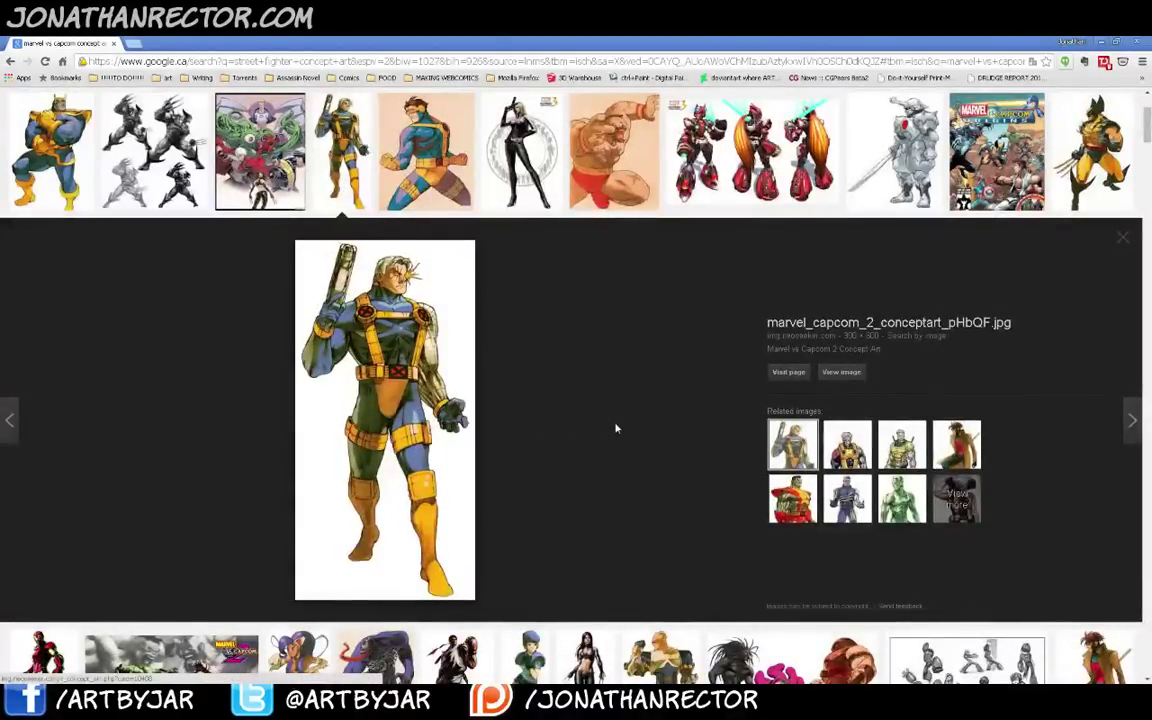
pyautogui.scroll(2, 616, 428)
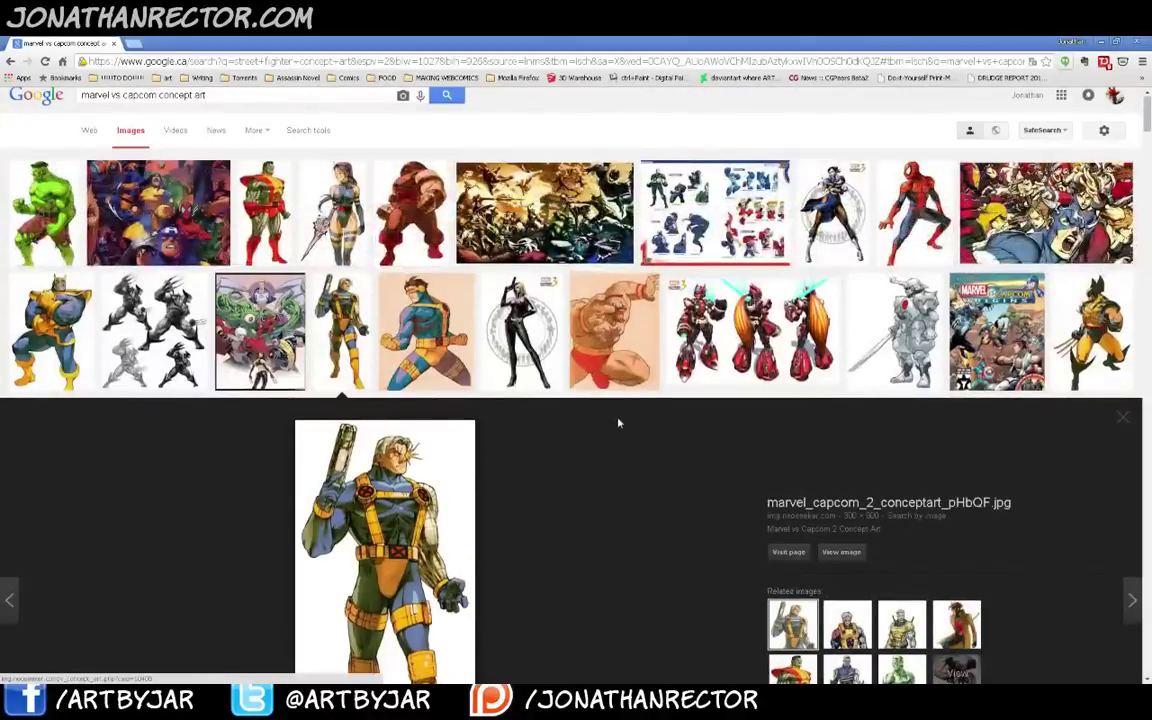
pyautogui.click(150, 215)
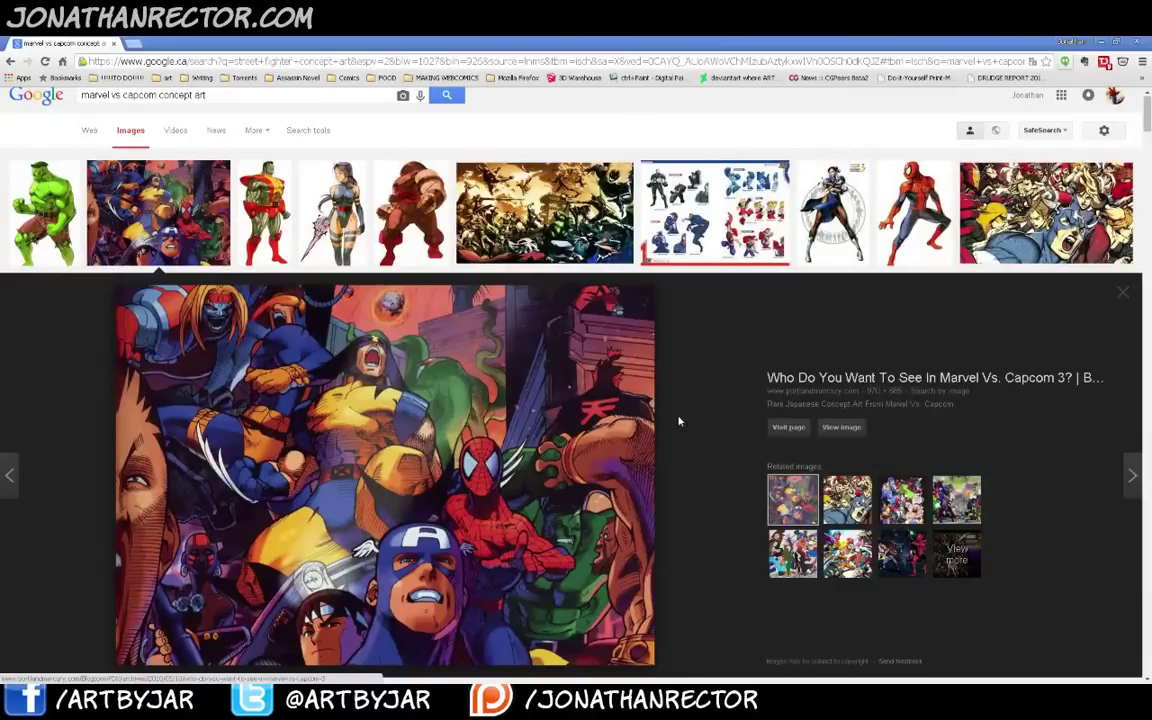
# Look through the concept art results and preview the Thanos artwork
pyautogui.scroll(-5, 678, 421)
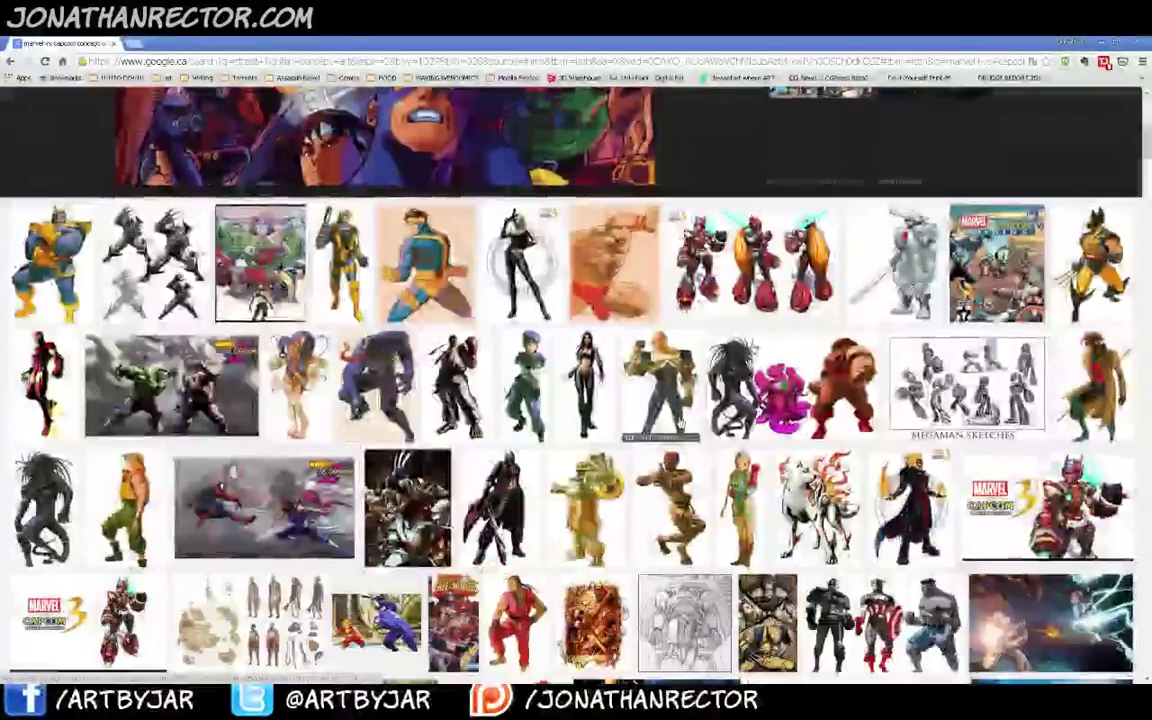
pyautogui.scroll(3, 475, 315)
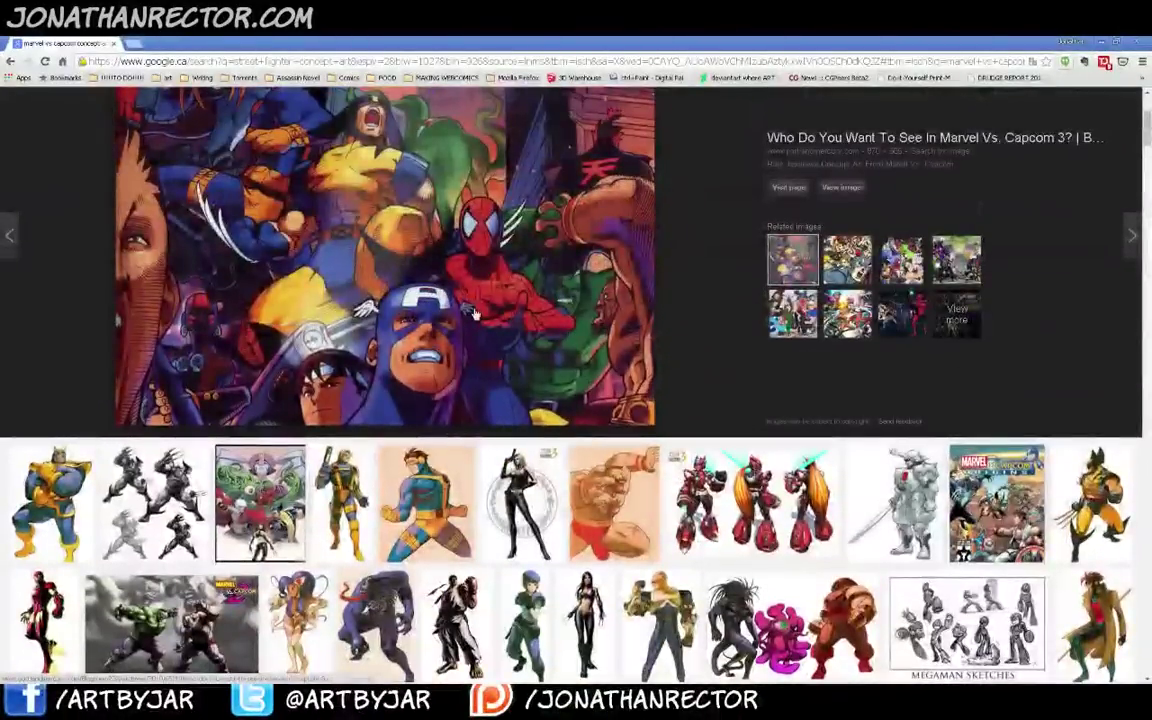
pyautogui.scroll(-3, 511, 319)
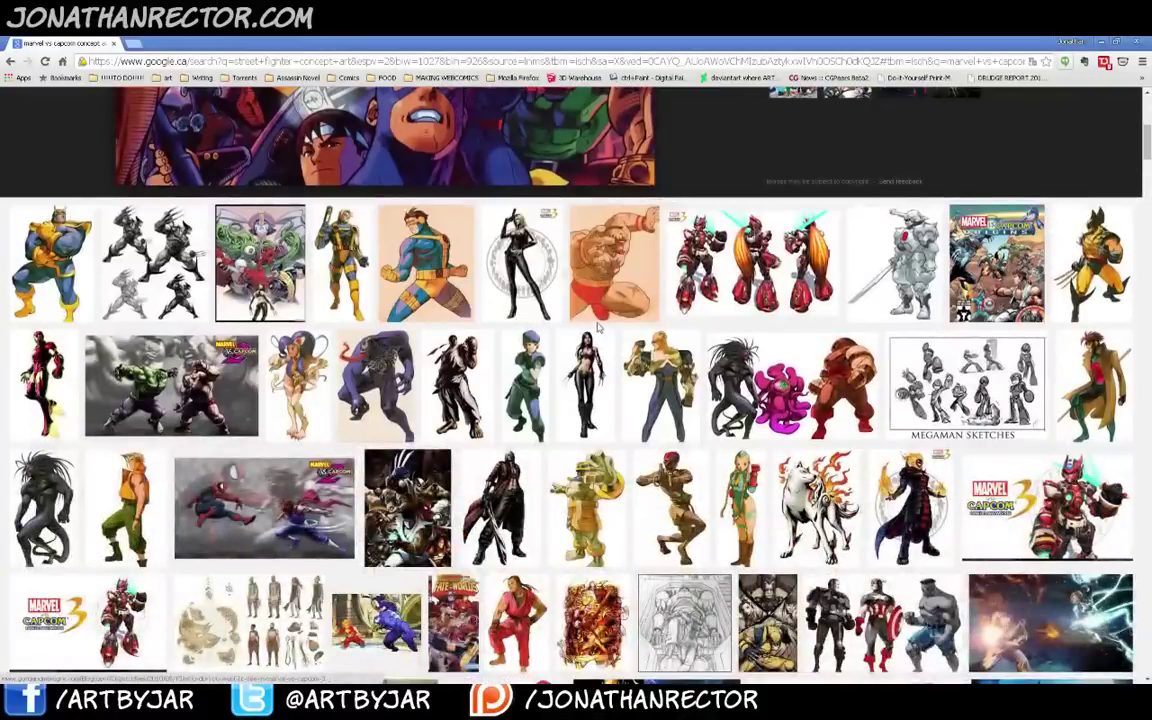
pyautogui.scroll(-1, 620, 336)
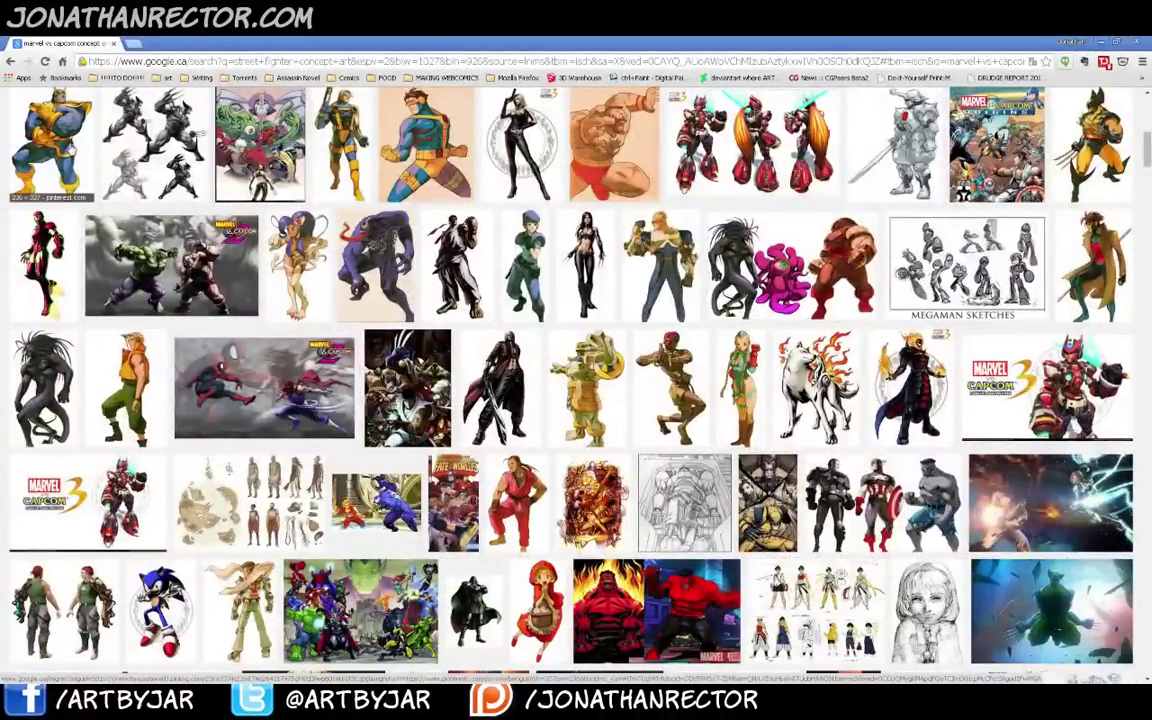
pyautogui.click(66, 138)
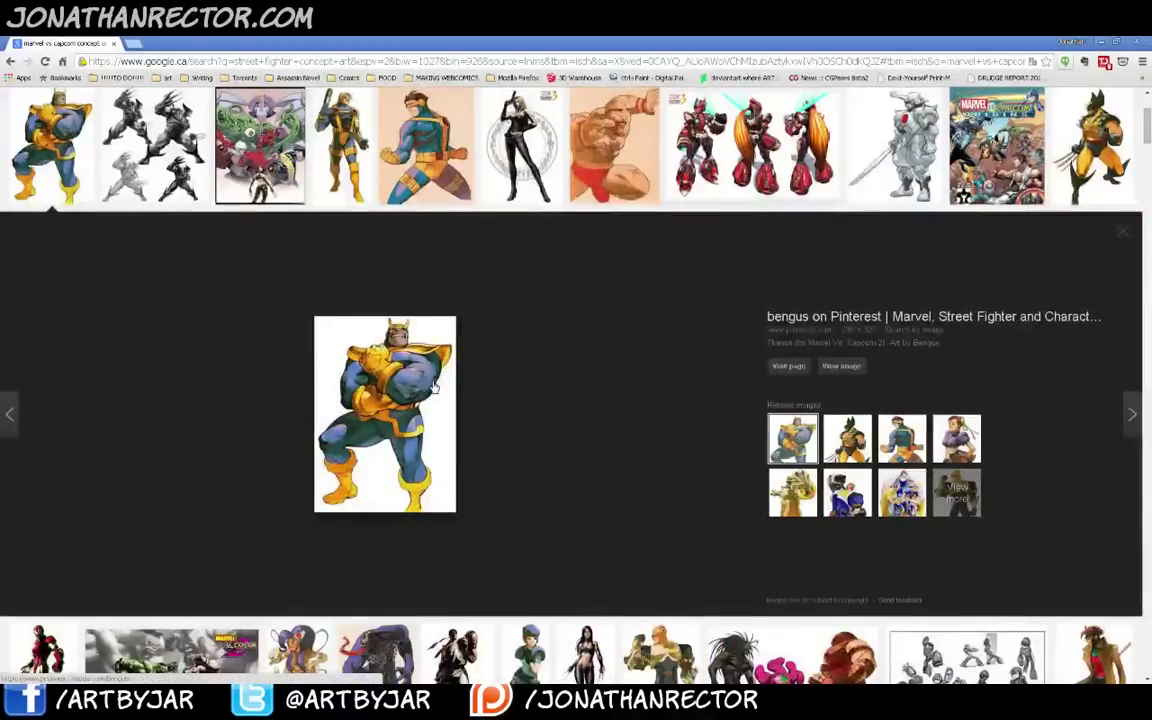
# Browse further image results and preview the El Fuerte concept sheet and the Rogue artwork
pyautogui.scroll(-5, 606, 388)
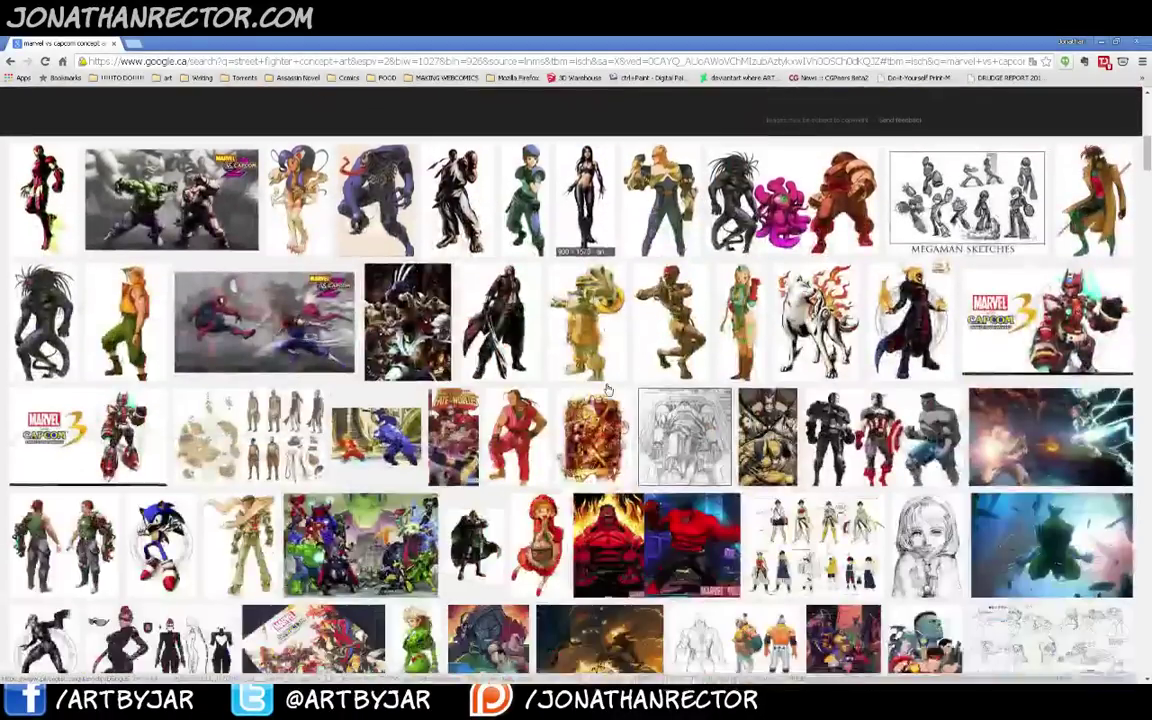
pyautogui.scroll(-2, 606, 388)
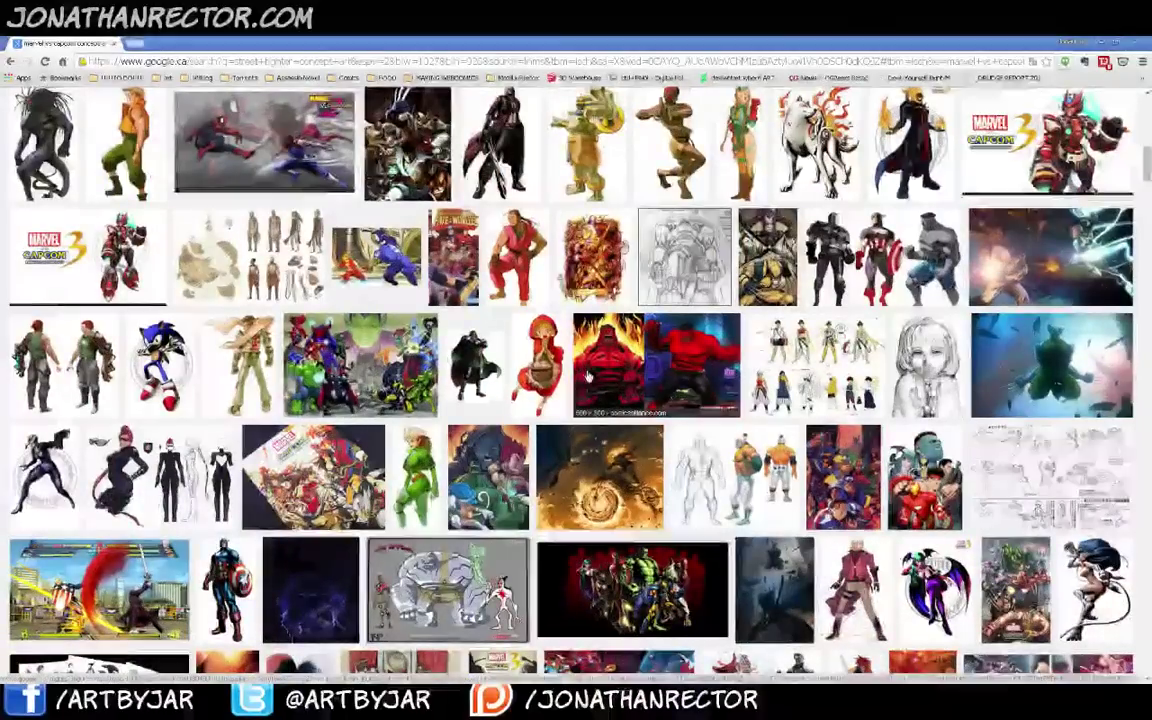
pyautogui.scroll(-1, 618, 336)
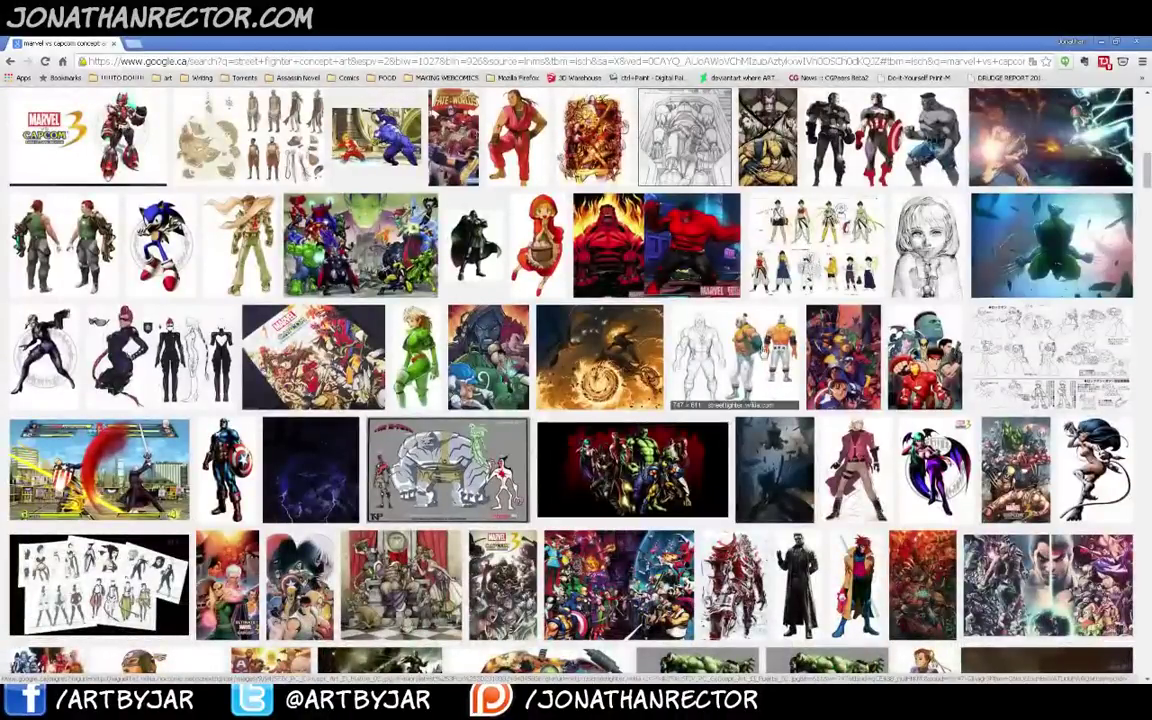
pyautogui.click(730, 350)
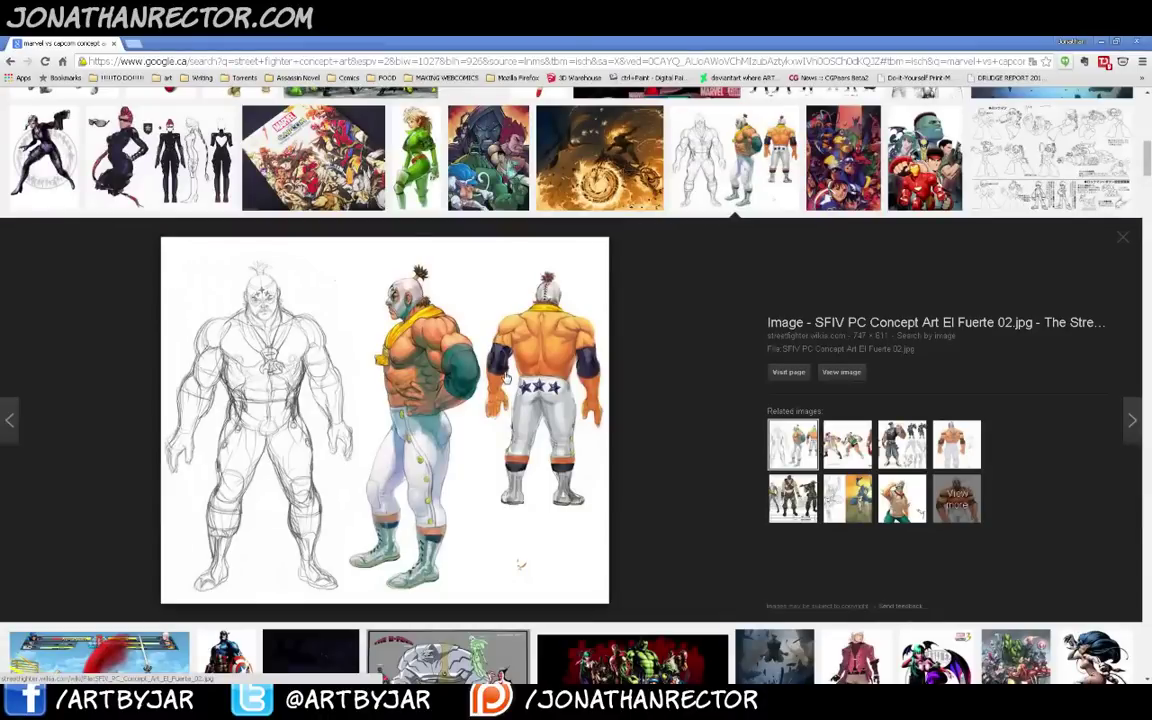
pyautogui.click(418, 157)
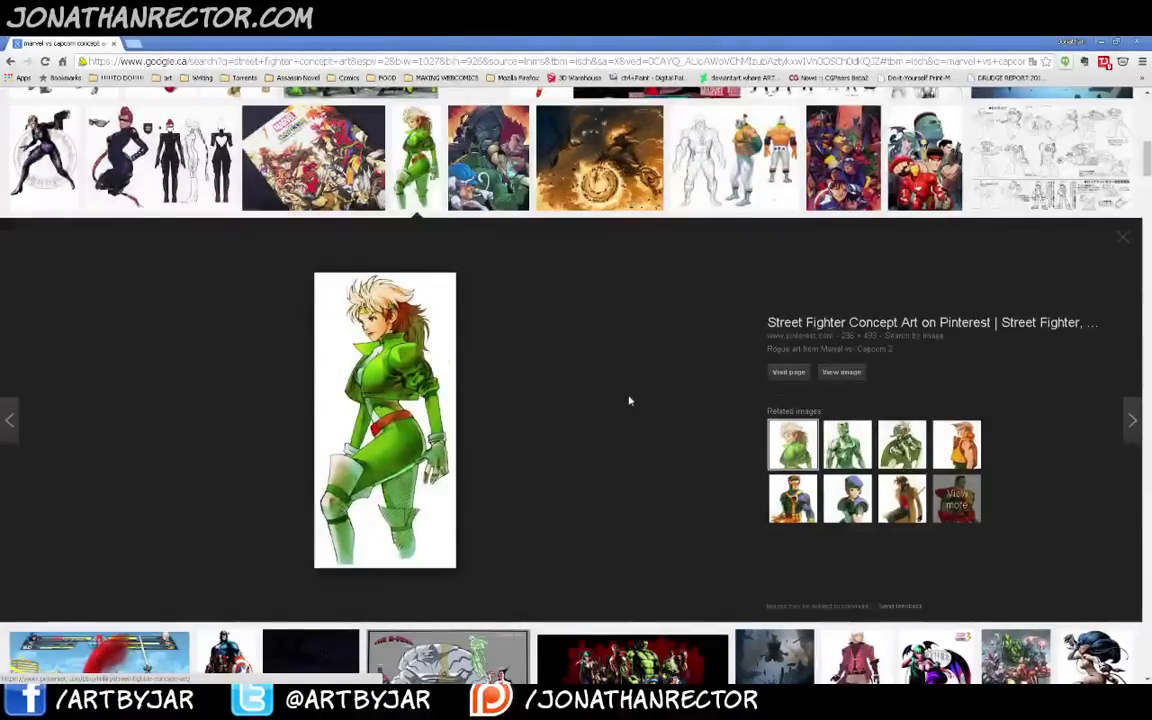
# Scan further down the Marvel vs Capcom concept art image results for more character artwork
pyautogui.scroll(-5, 632, 403)
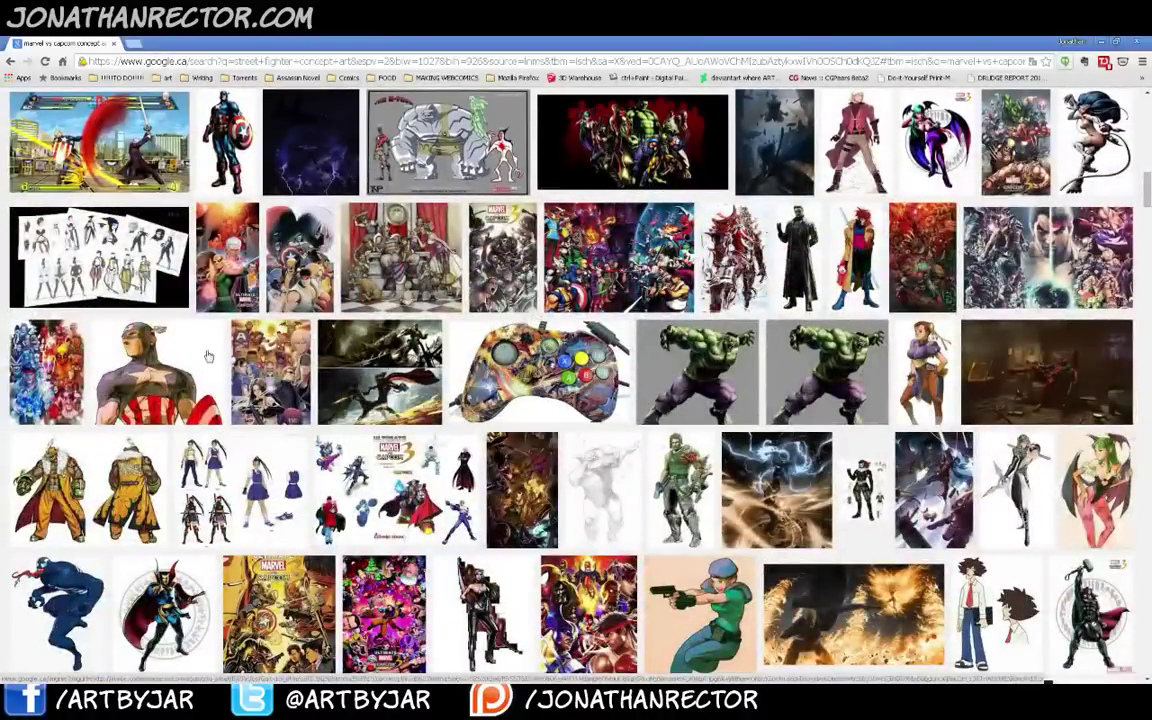
pyautogui.scroll(-4, 322, 385)
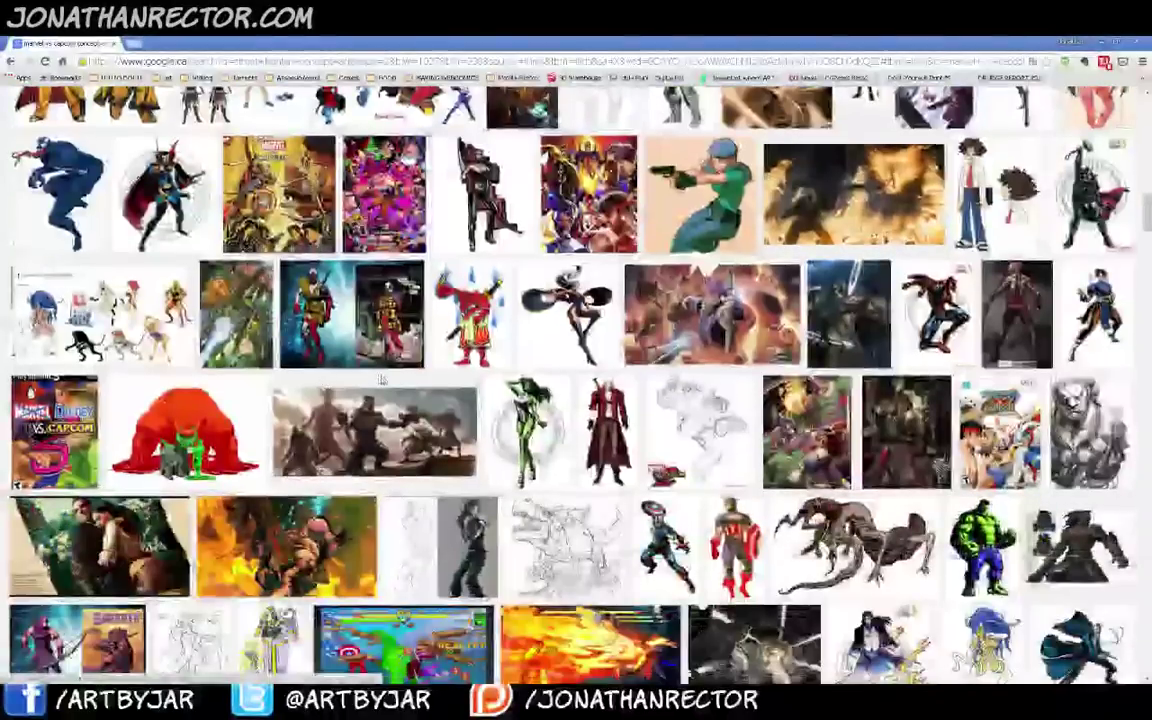
pyautogui.scroll(-2, 395, 382)
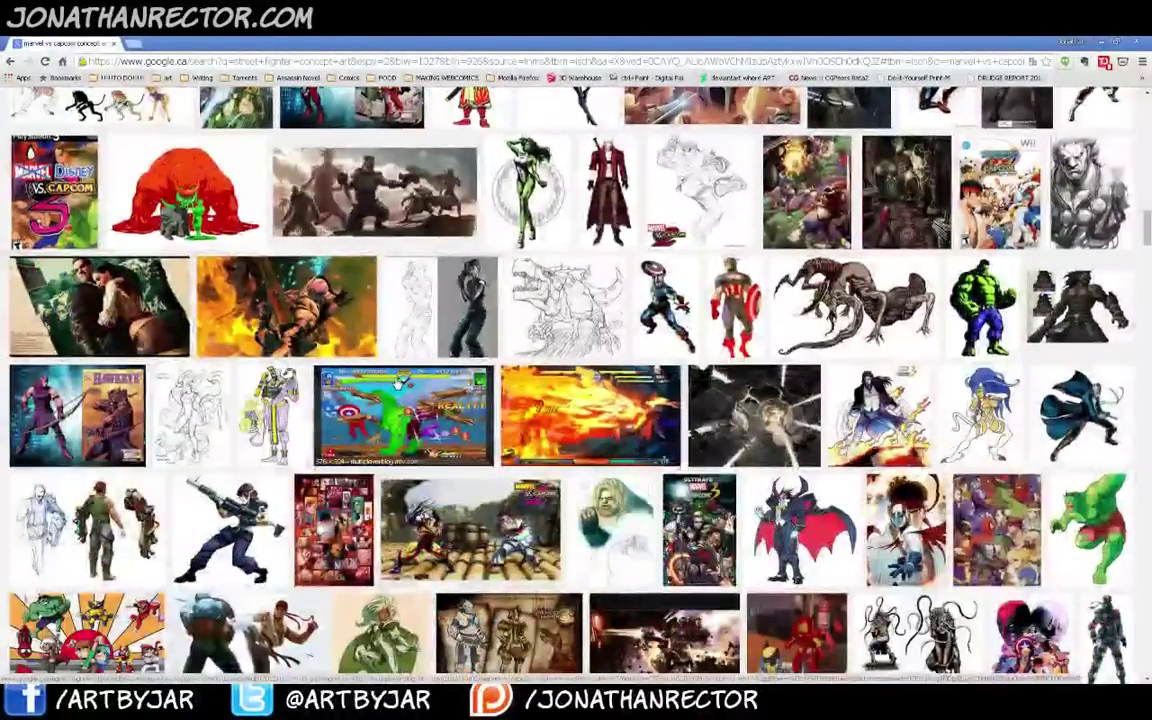
pyautogui.scroll(-1, 397, 383)
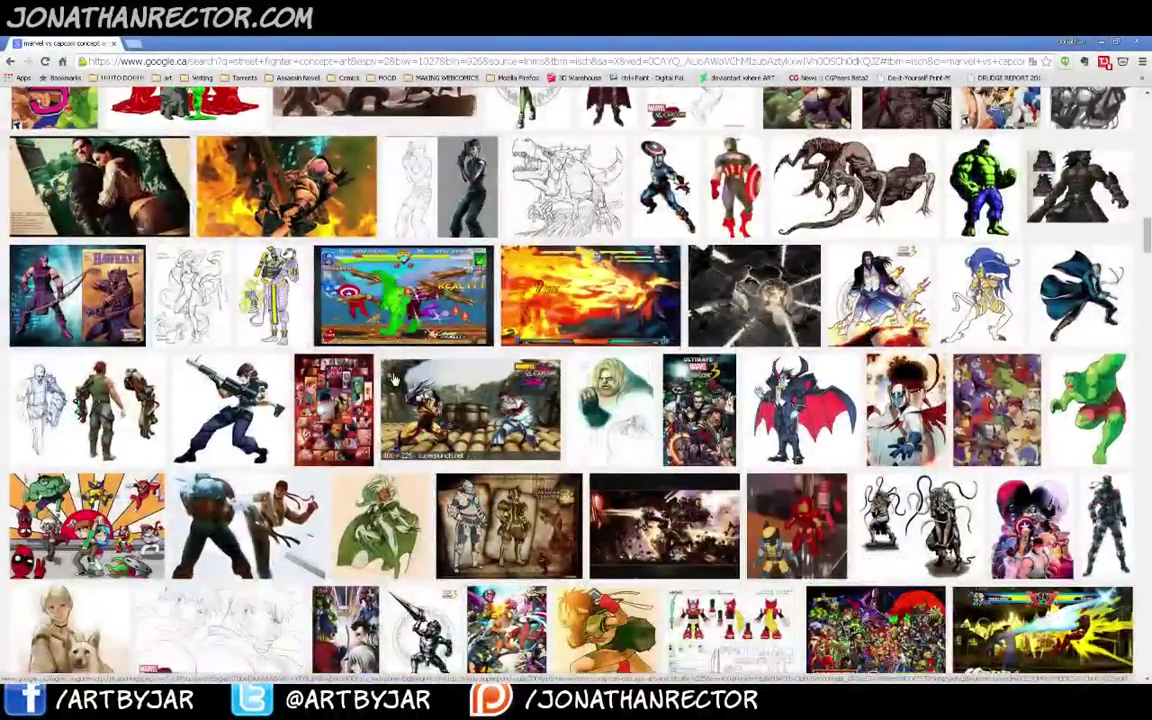
pyautogui.scroll(-2, 395, 381)
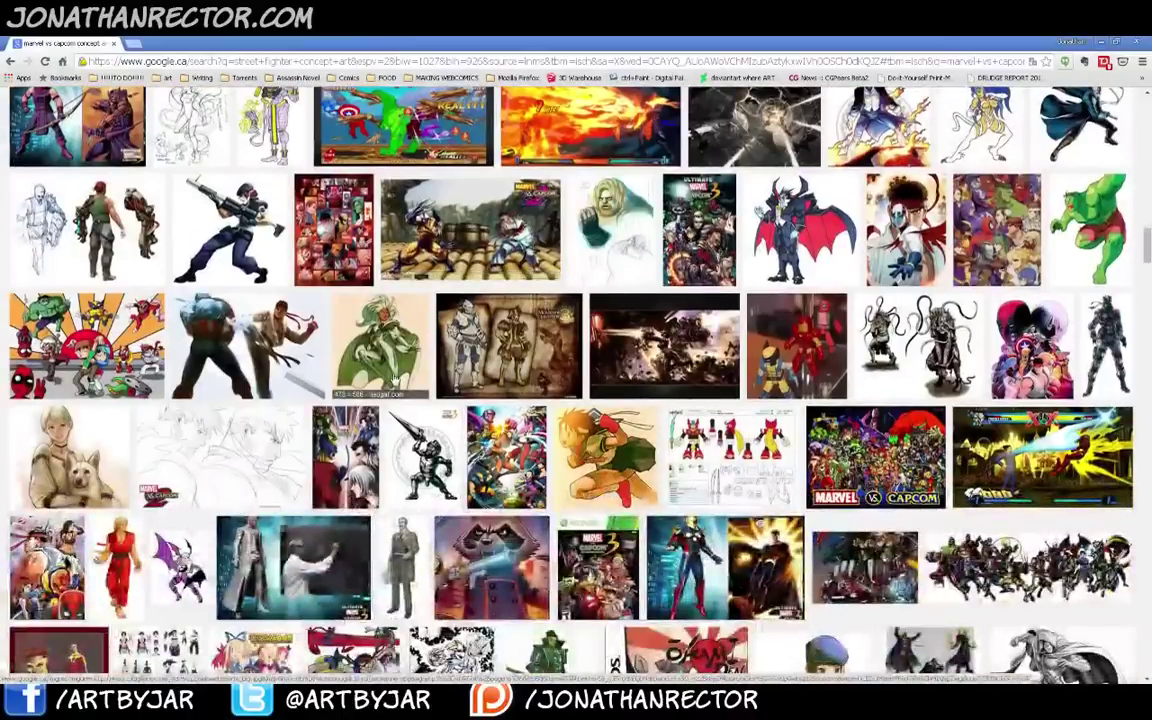
pyautogui.scroll(-2, 395, 380)
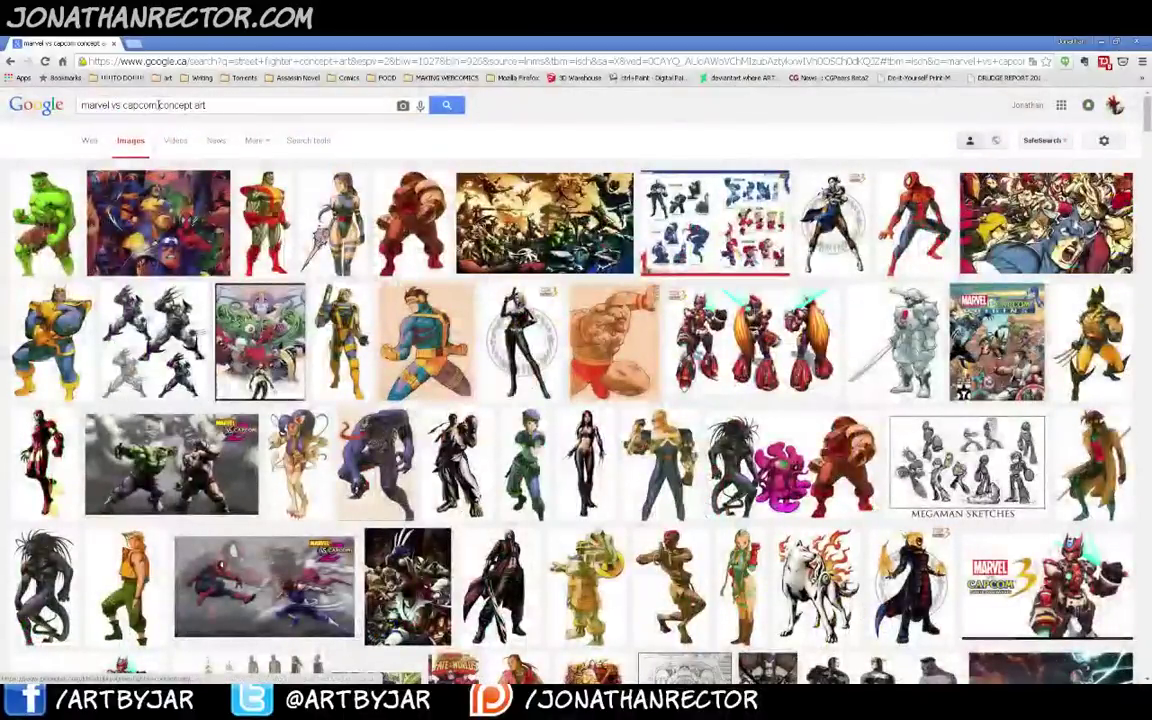
# Replace the current image query with "bengus" and run the search
pyautogui.moveTo(153, 104); pyautogui.dragTo(3, 108)
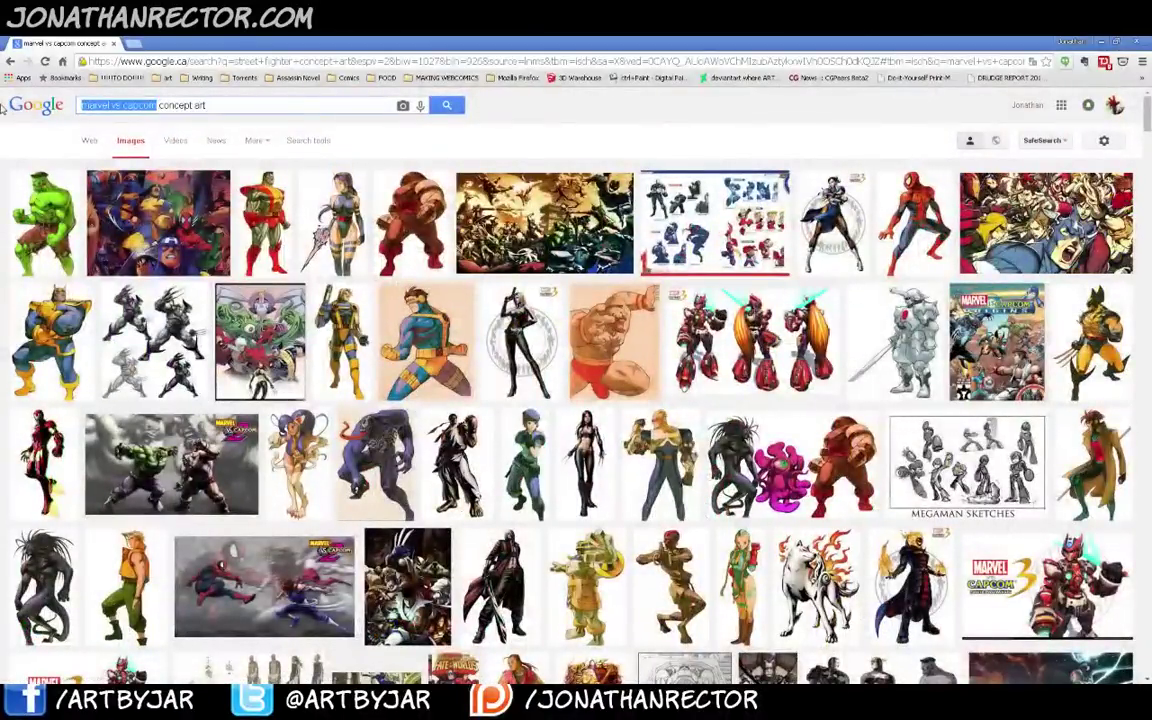
pyautogui.press('BackSpace')
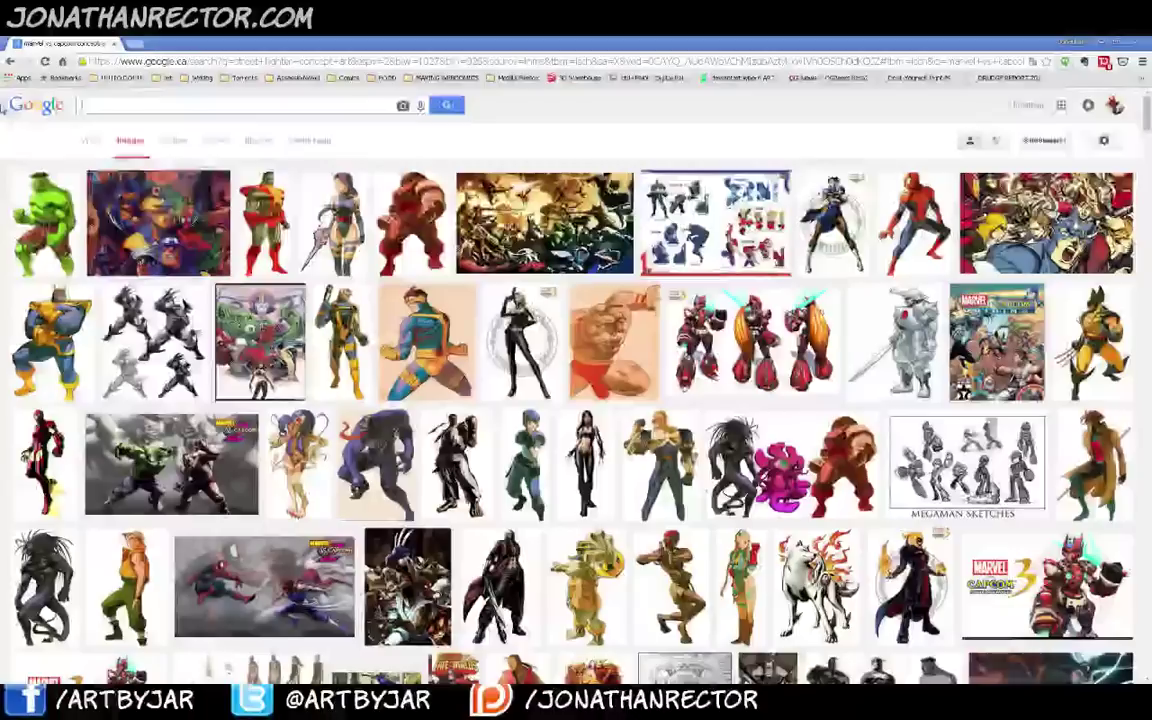
pyautogui.write('bengu')
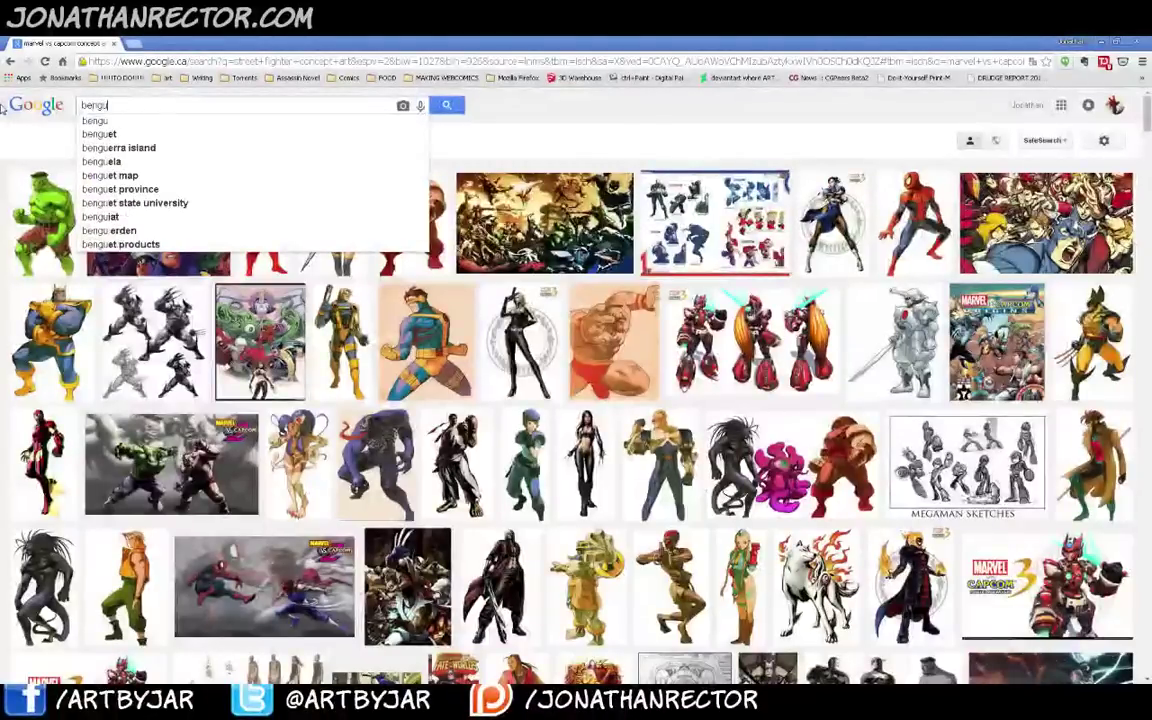
pyautogui.write('s')
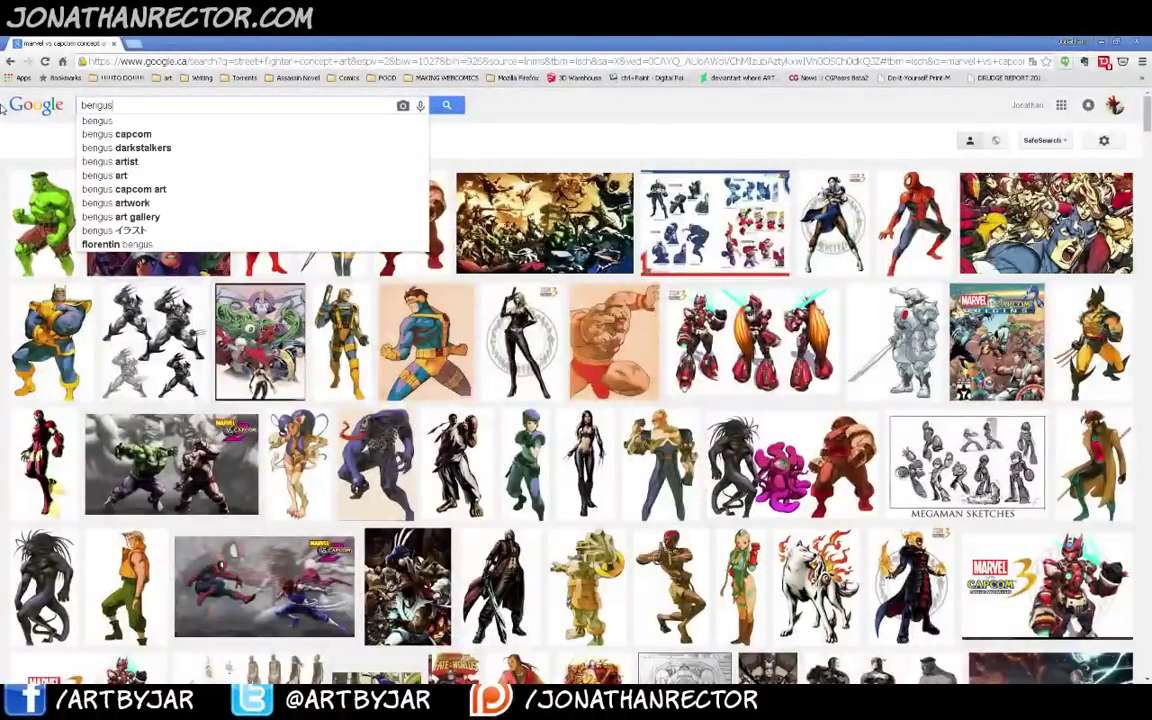
pyautogui.press('Return')
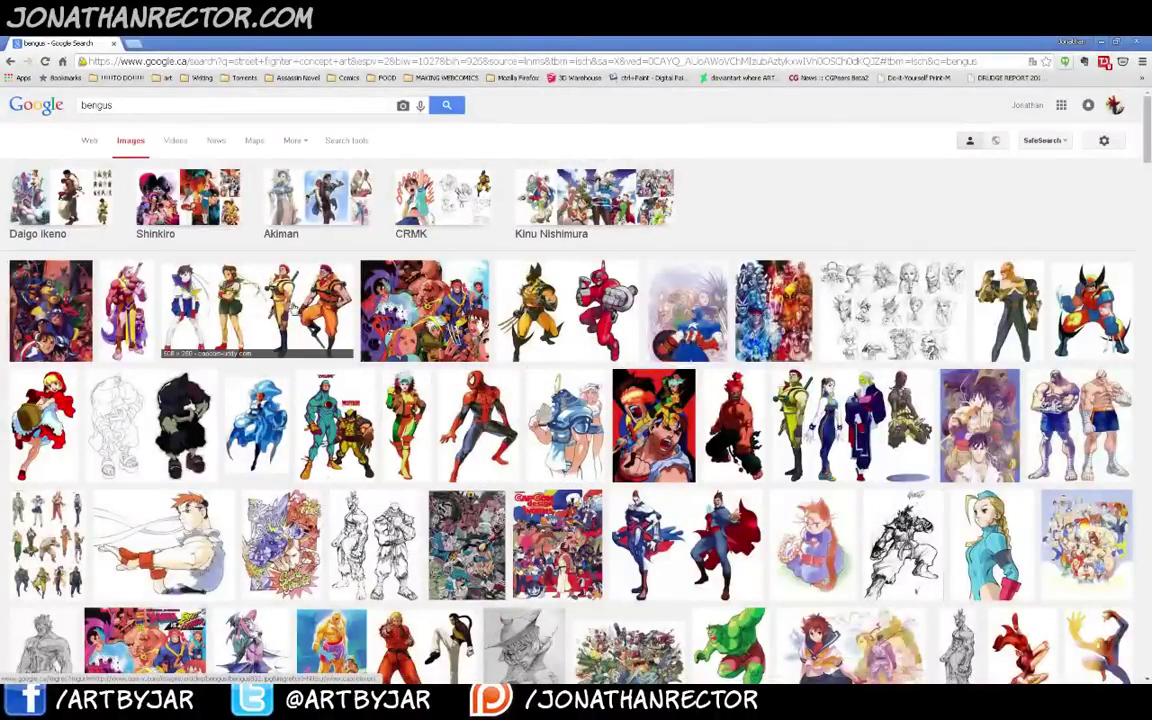
# Preview the Sakura and Rolento comparison, the X-Men group artwork, the Wolverine drawing and the visored blond fighter
pyautogui.click(292, 282)
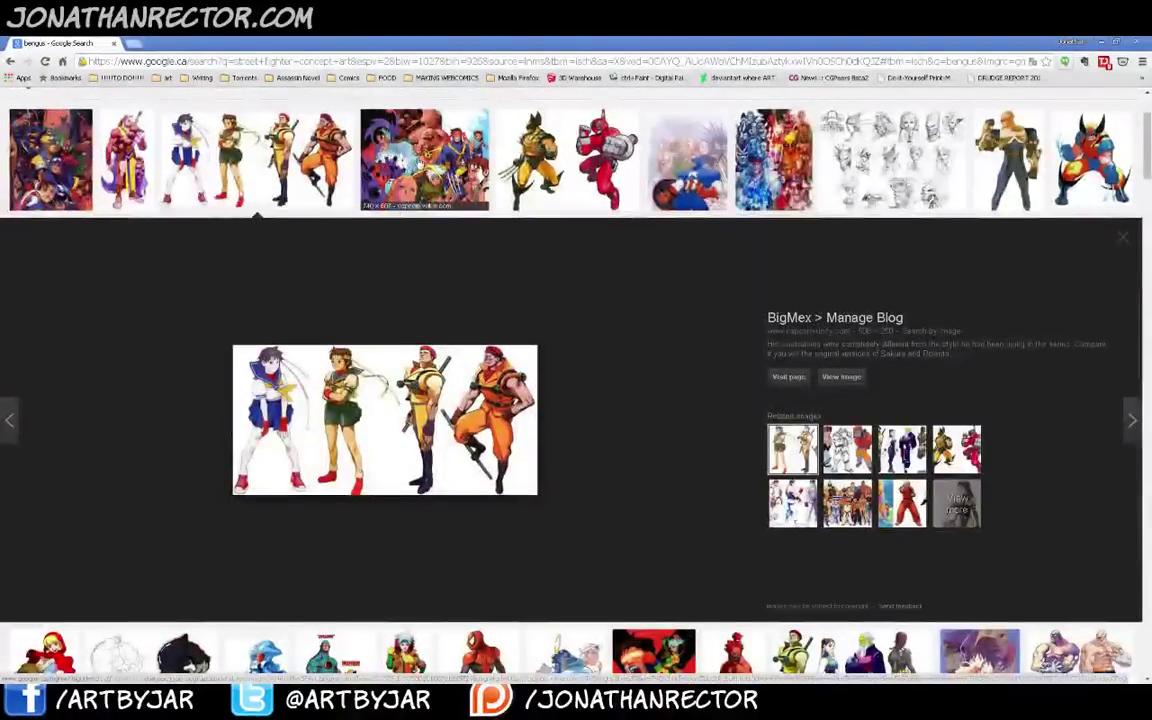
pyautogui.press('Right')
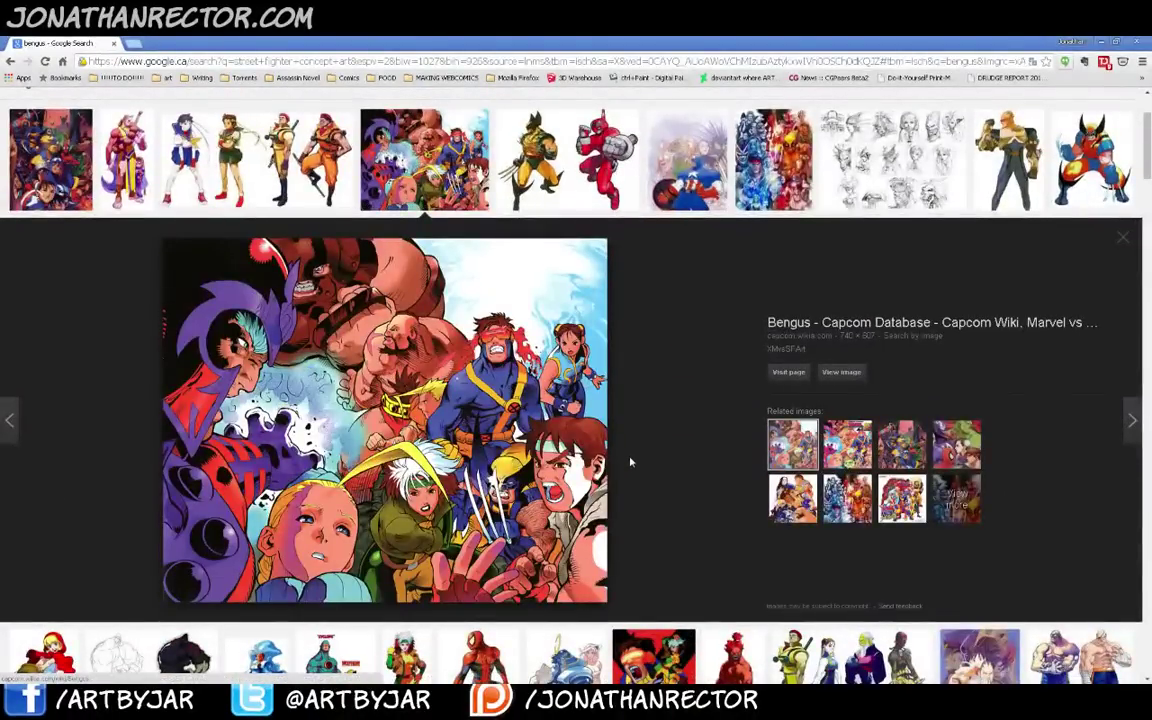
pyautogui.click(1056, 166)
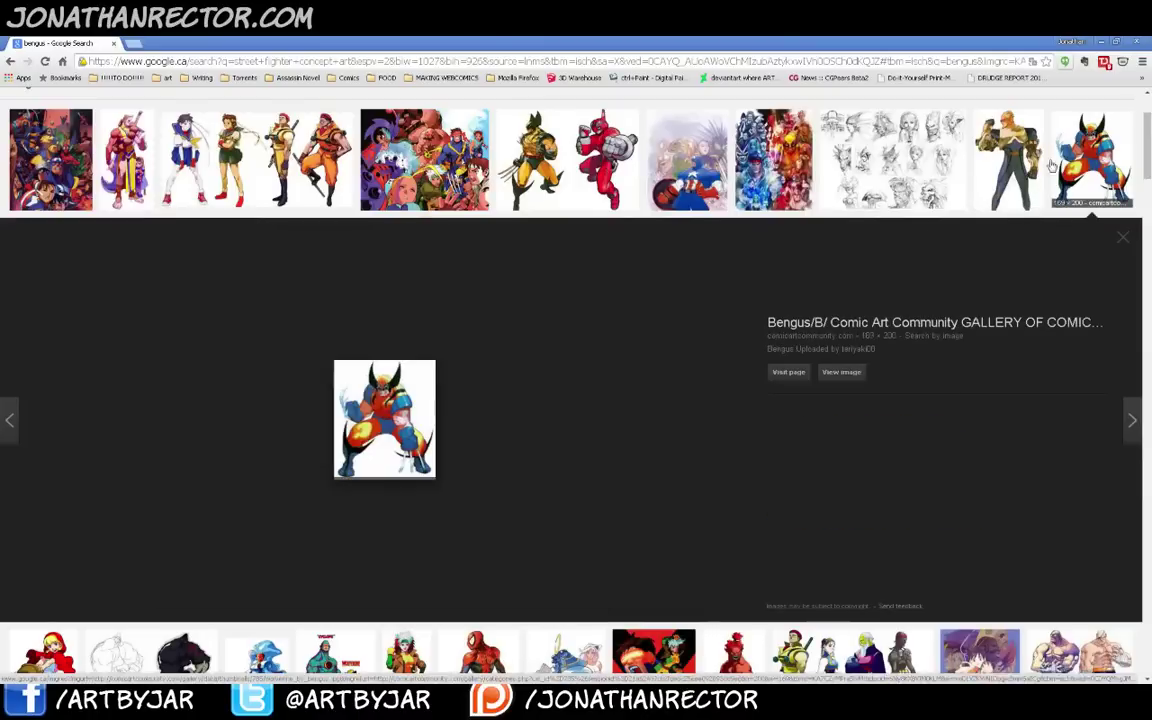
pyautogui.press('Left')
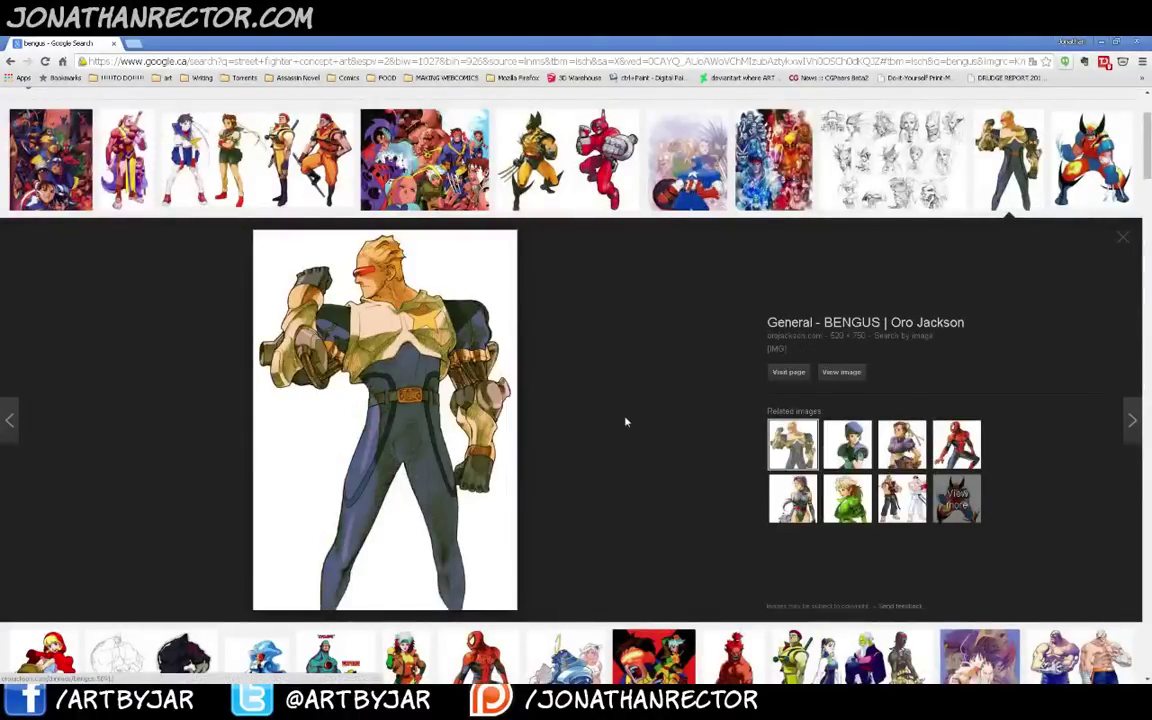
# Look further down the Bengus results and preview the side-view Wolverine artwork
pyautogui.scroll(-4, 625, 422)
pyautogui.scroll(-1, 626, 423)
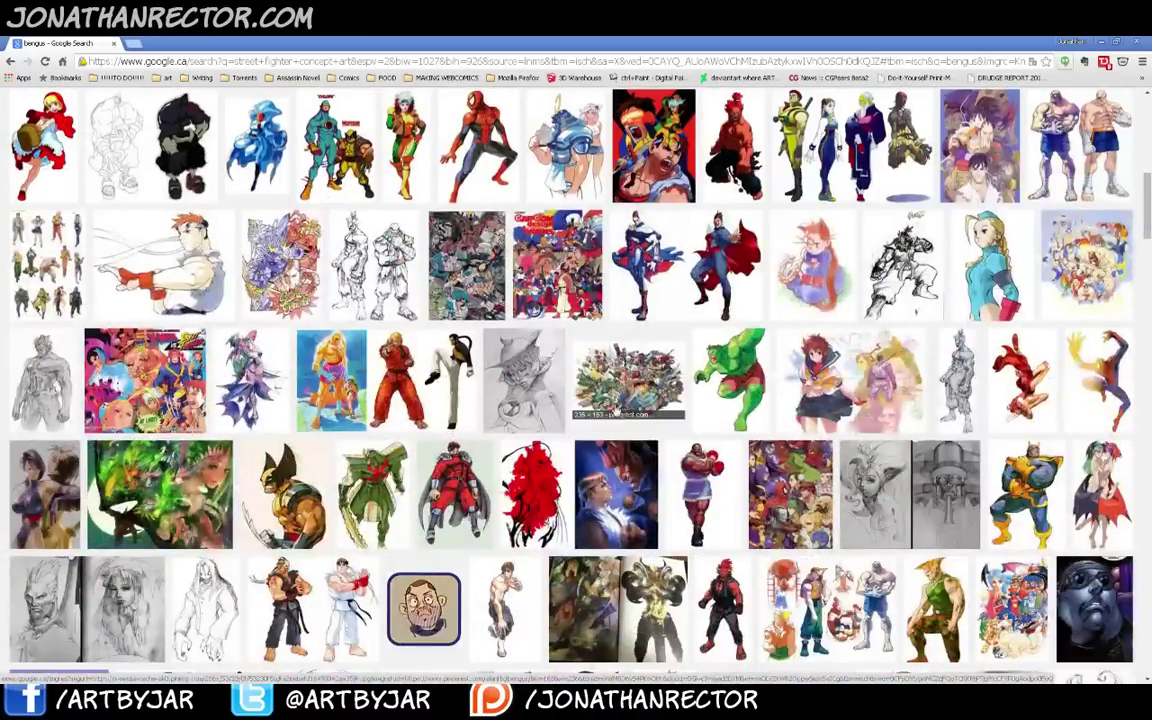
pyautogui.click(285, 493)
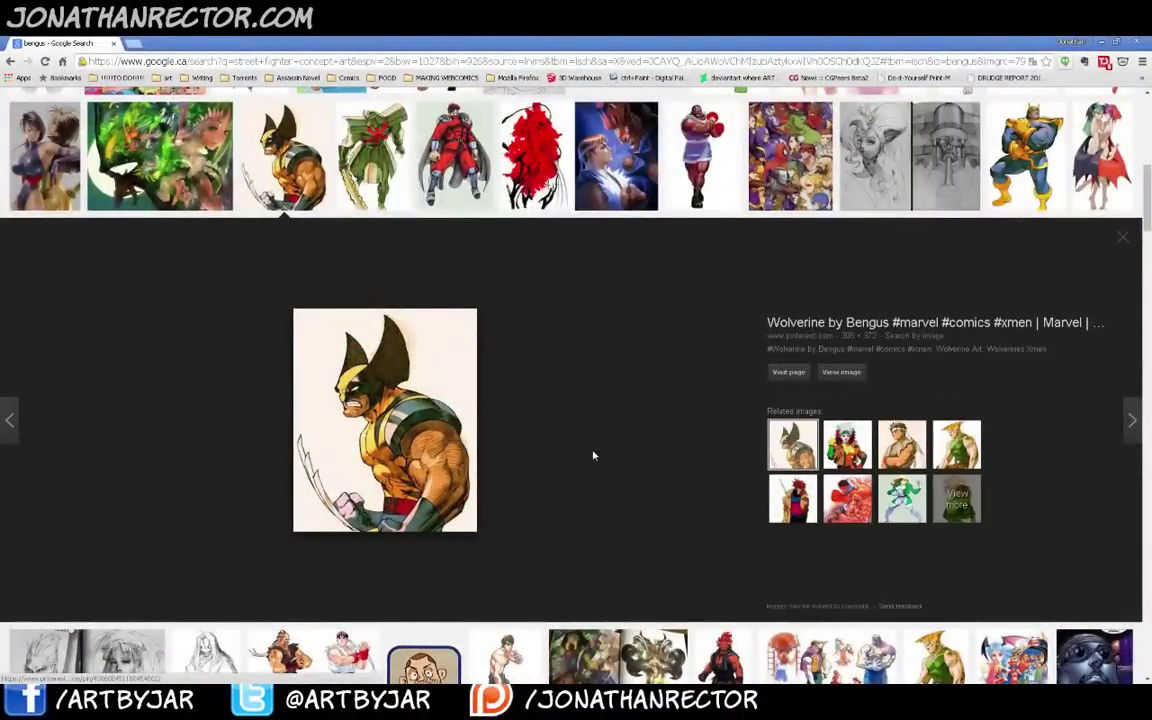
# Preview the swordswoman pencil spread, the back-view Akuma, the Shadaloo artwork and its related Psylocke illustration
pyautogui.scroll(-3, 593, 456)
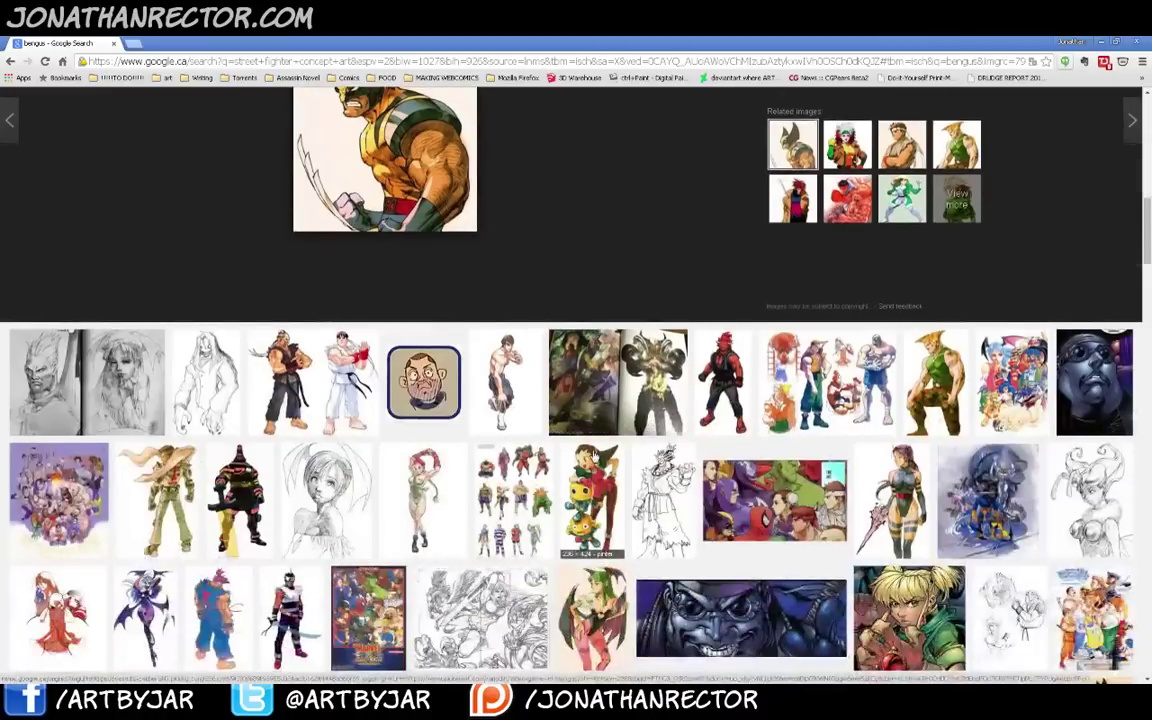
pyautogui.scroll(-2, 593, 456)
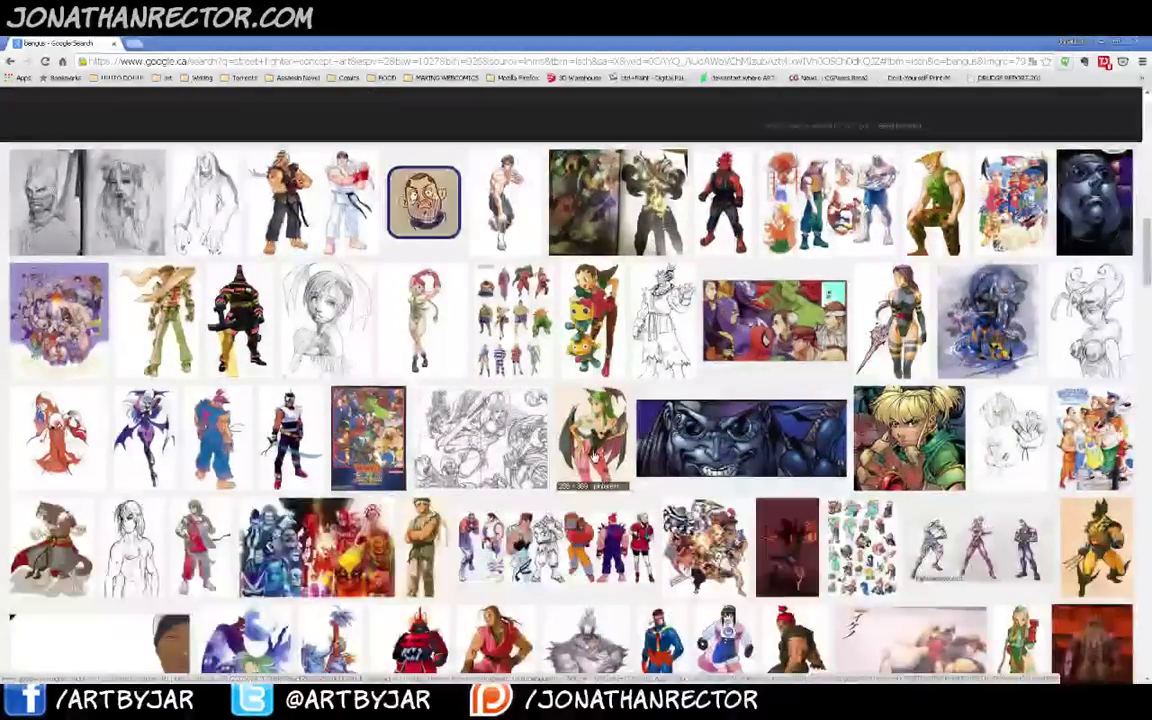
pyautogui.click(536, 410)
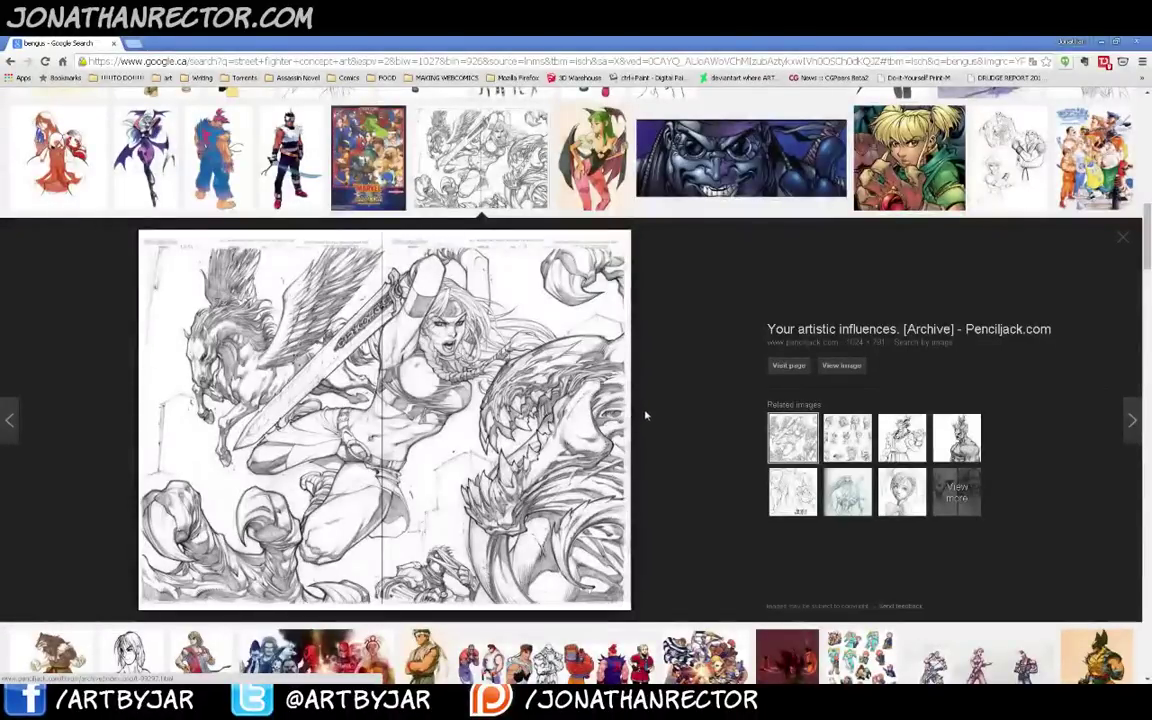
pyautogui.scroll(1, 638, 418)
pyautogui.click(215, 280)
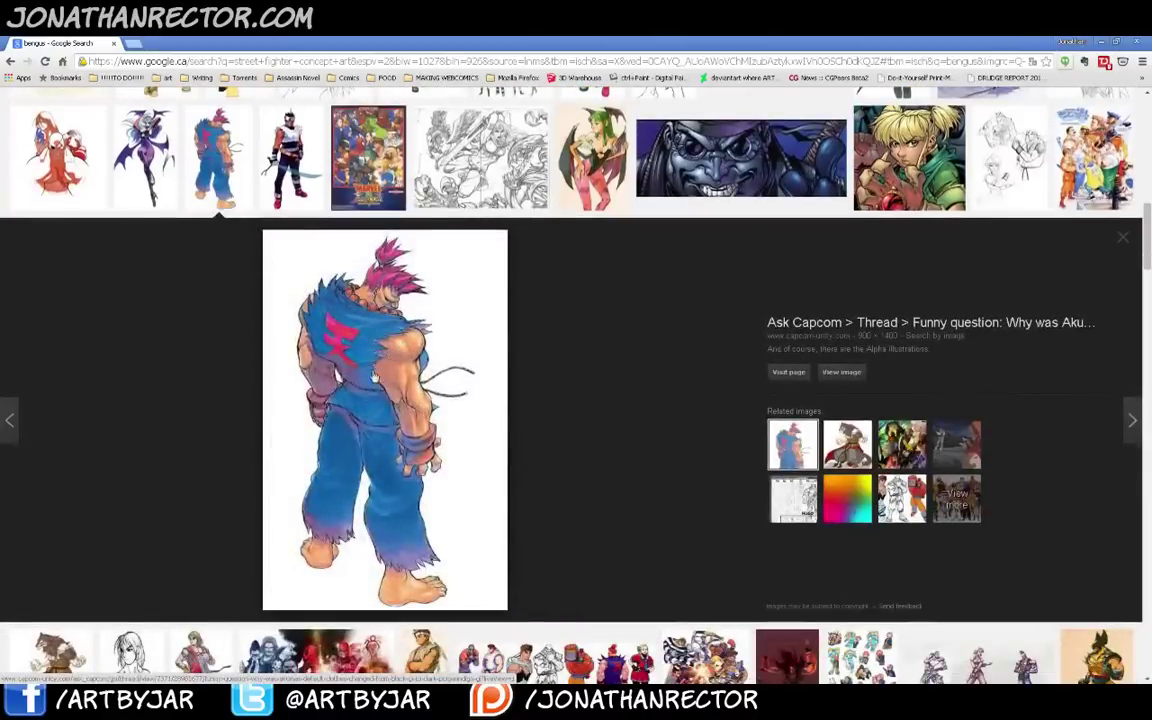
pyautogui.click(57, 170)
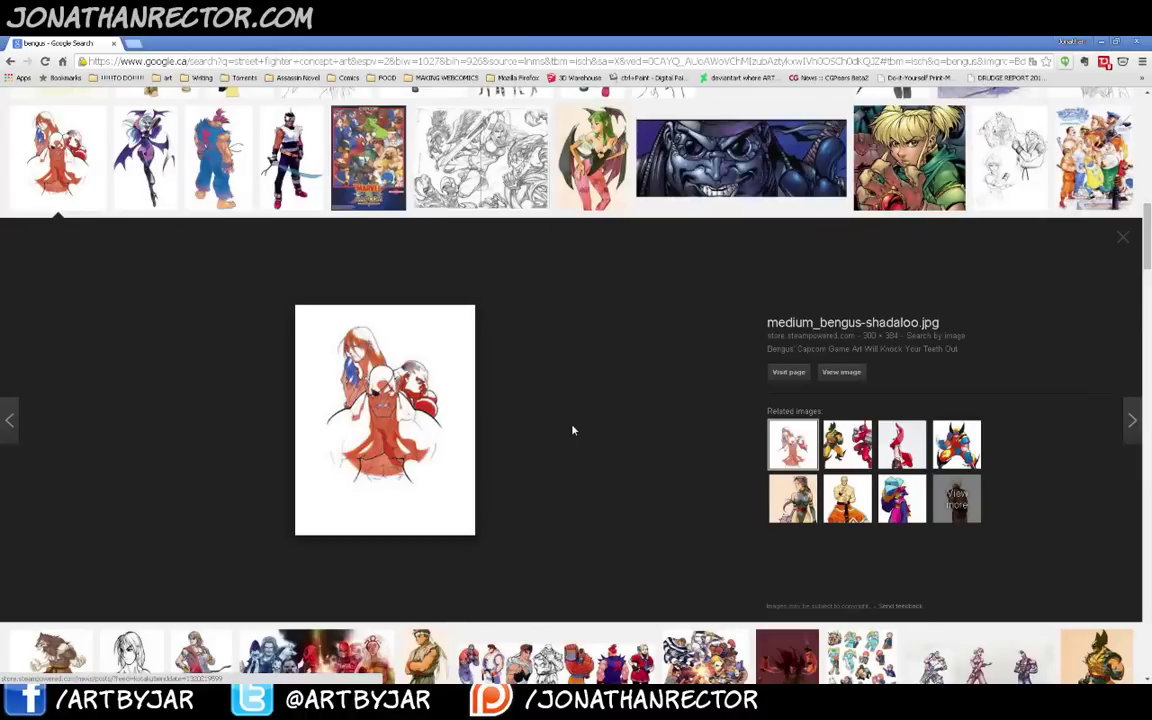
pyautogui.click(792, 498)
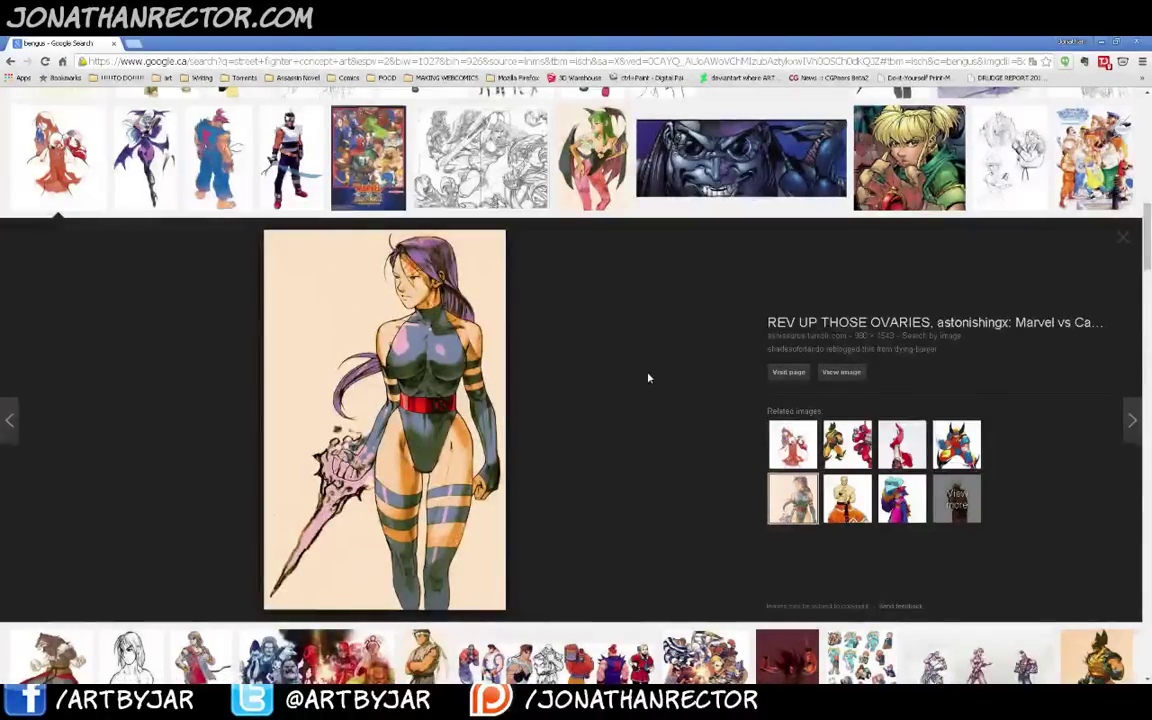
# Browse deeper into the Bengus results and preview the kneeling long-haired fighter in green trousers
pyautogui.scroll(-10, 648, 378)
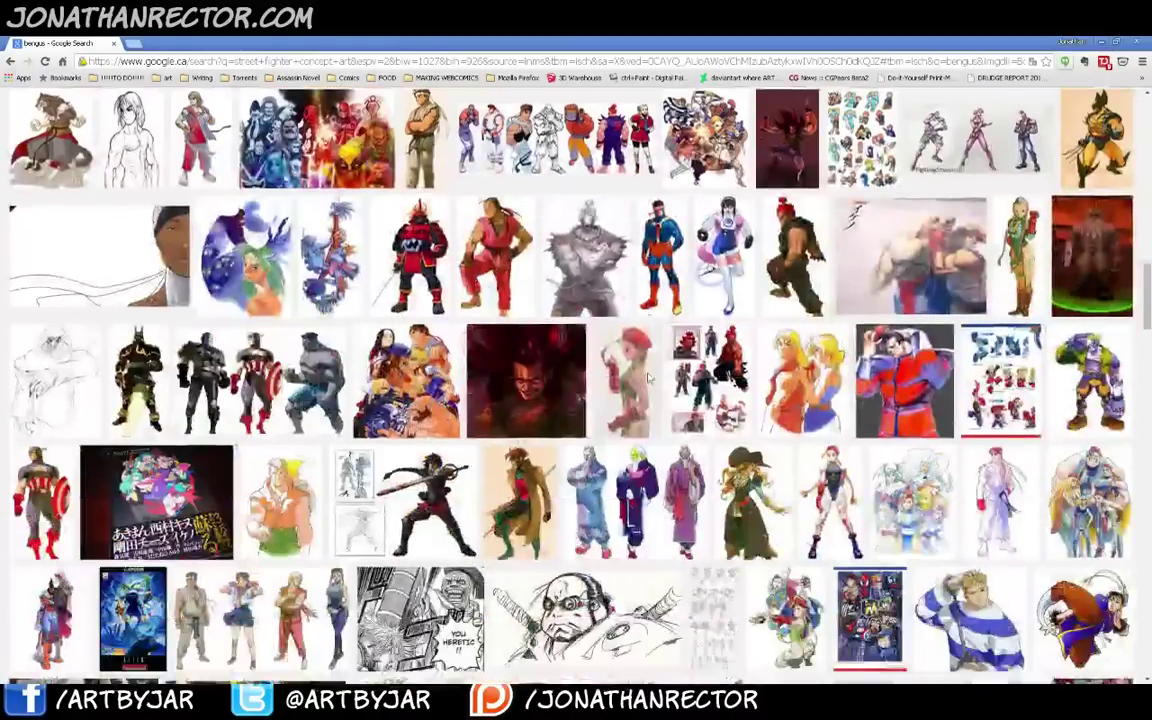
pyautogui.scroll(-1, 590, 345)
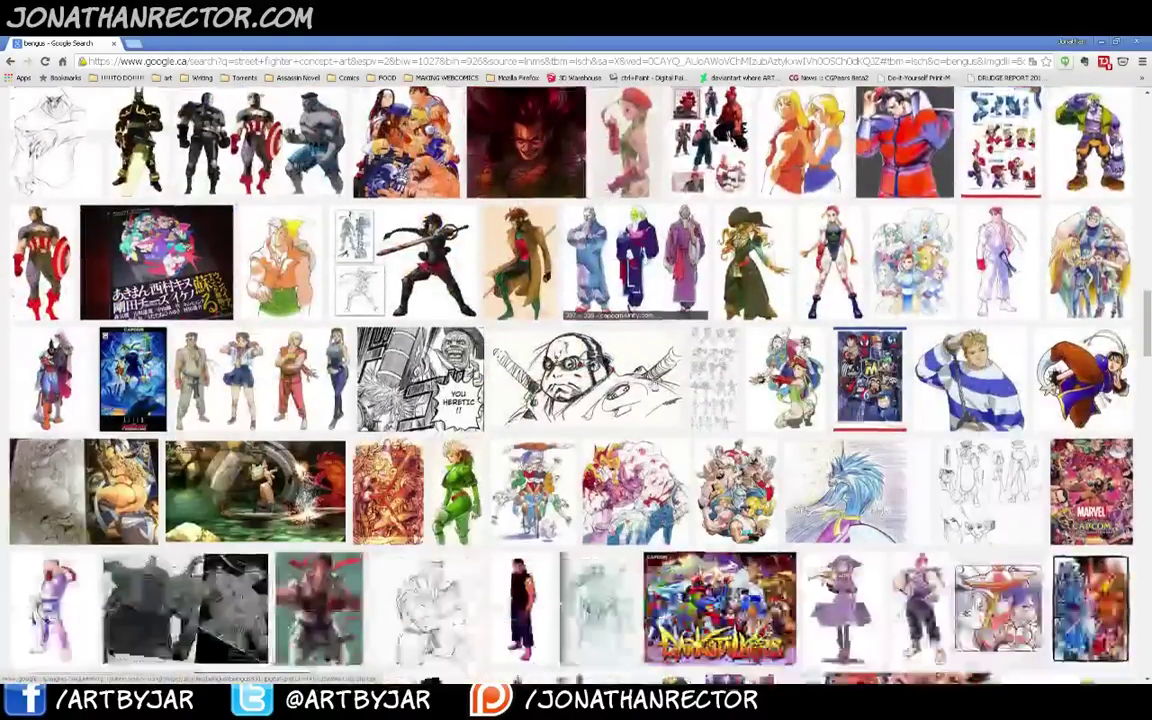
pyautogui.scroll(-2, 651, 381)
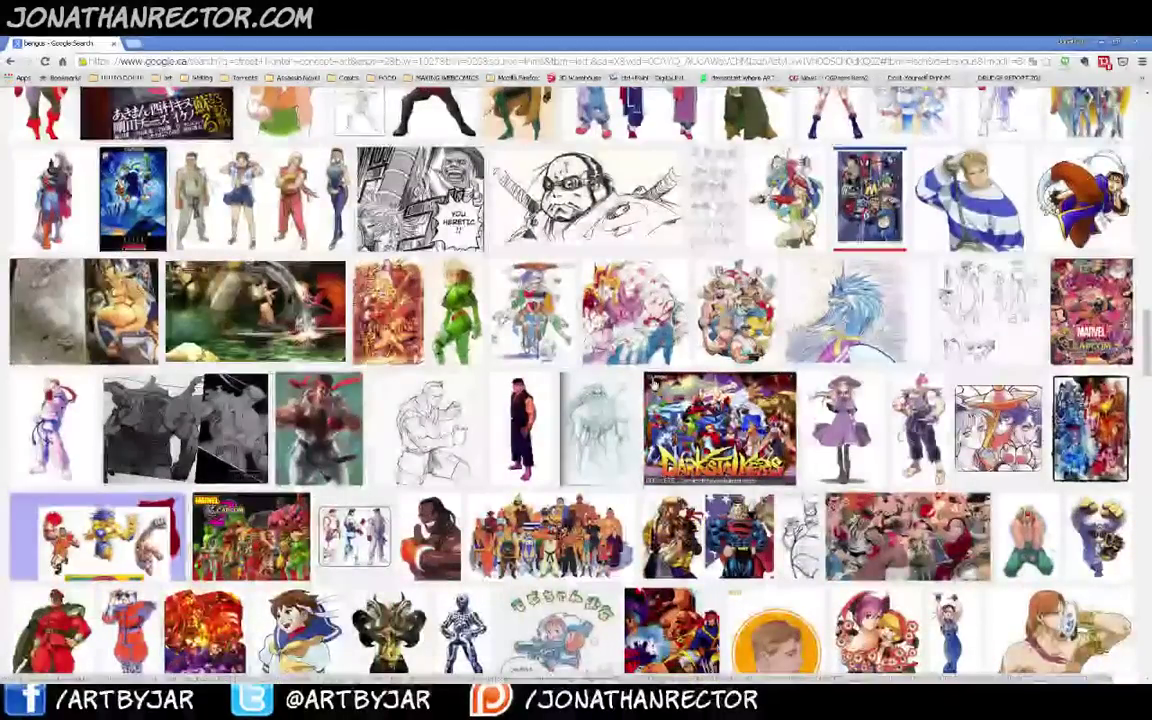
pyautogui.scroll(-1, 654, 385)
pyautogui.scroll(-1, 900, 370)
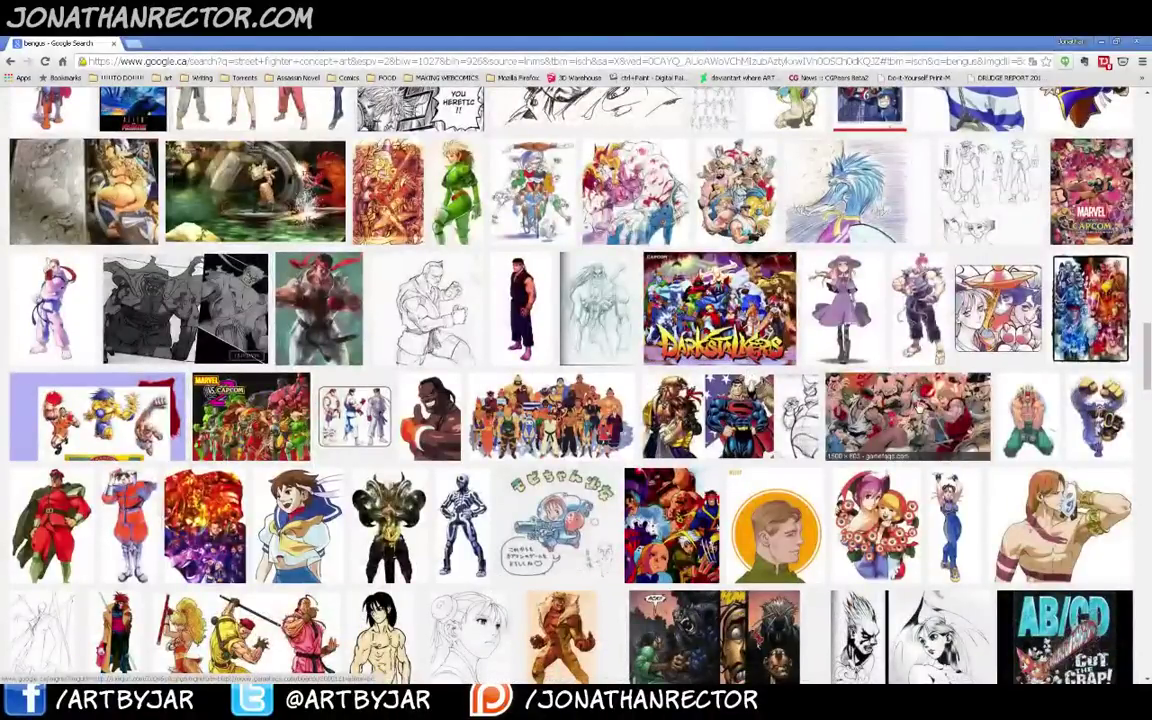
pyautogui.click(1028, 415)
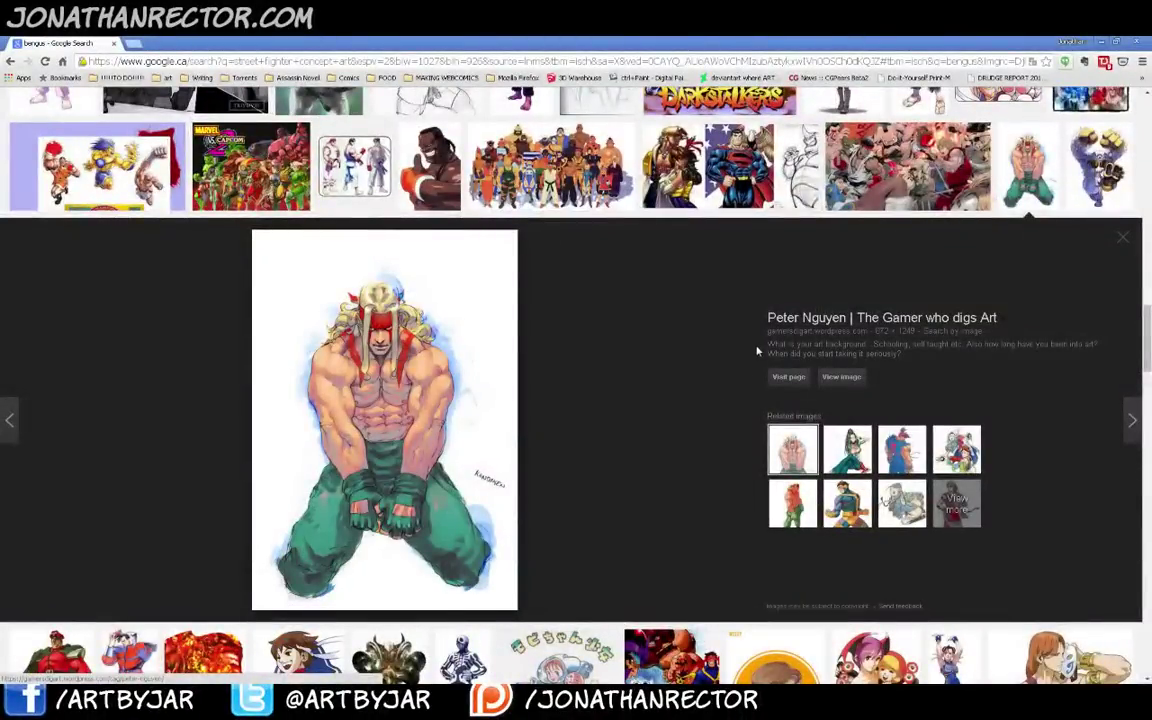
pyautogui.scroll(-3, 653, 455)
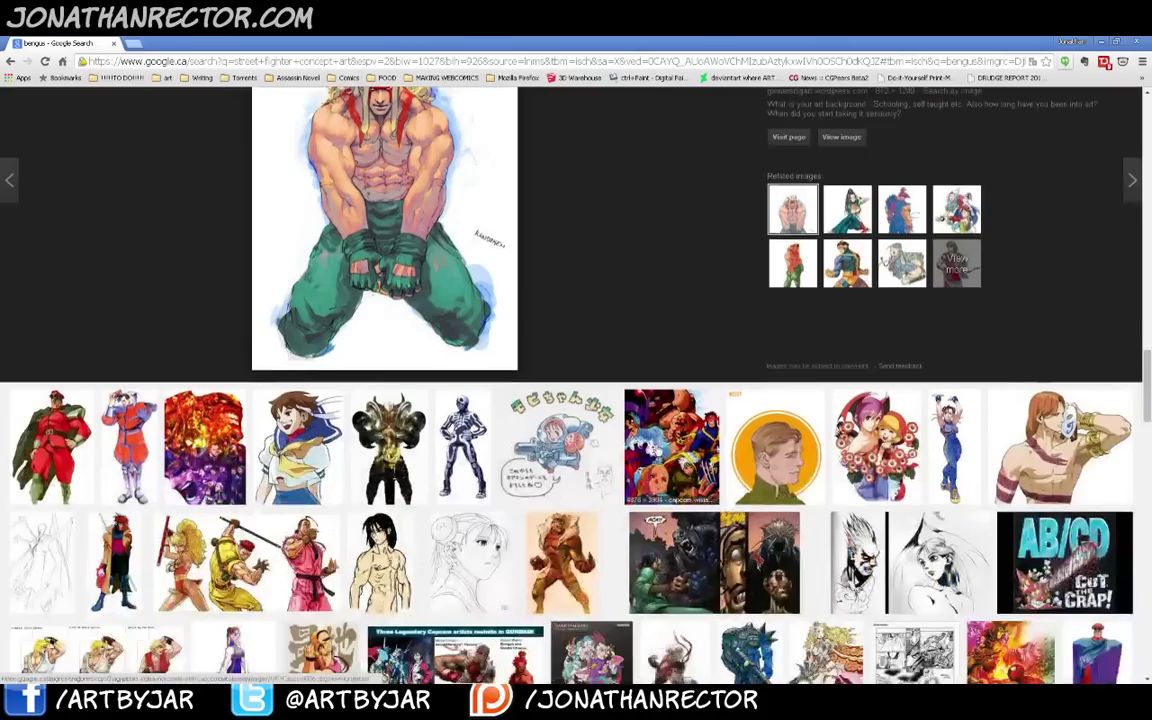
# Return to the first Bengus results and preview the Ryu profile artwork and its related Zangief illustrations
pyautogui.scroll(15, 576, 400)
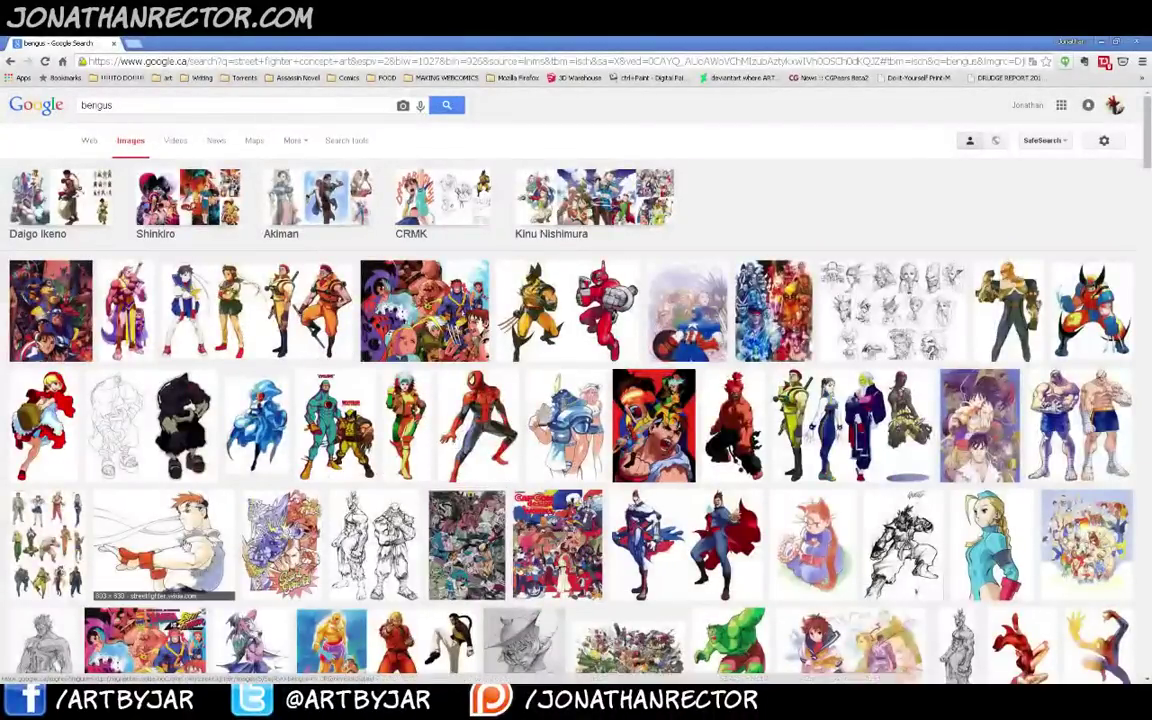
pyautogui.click(166, 525)
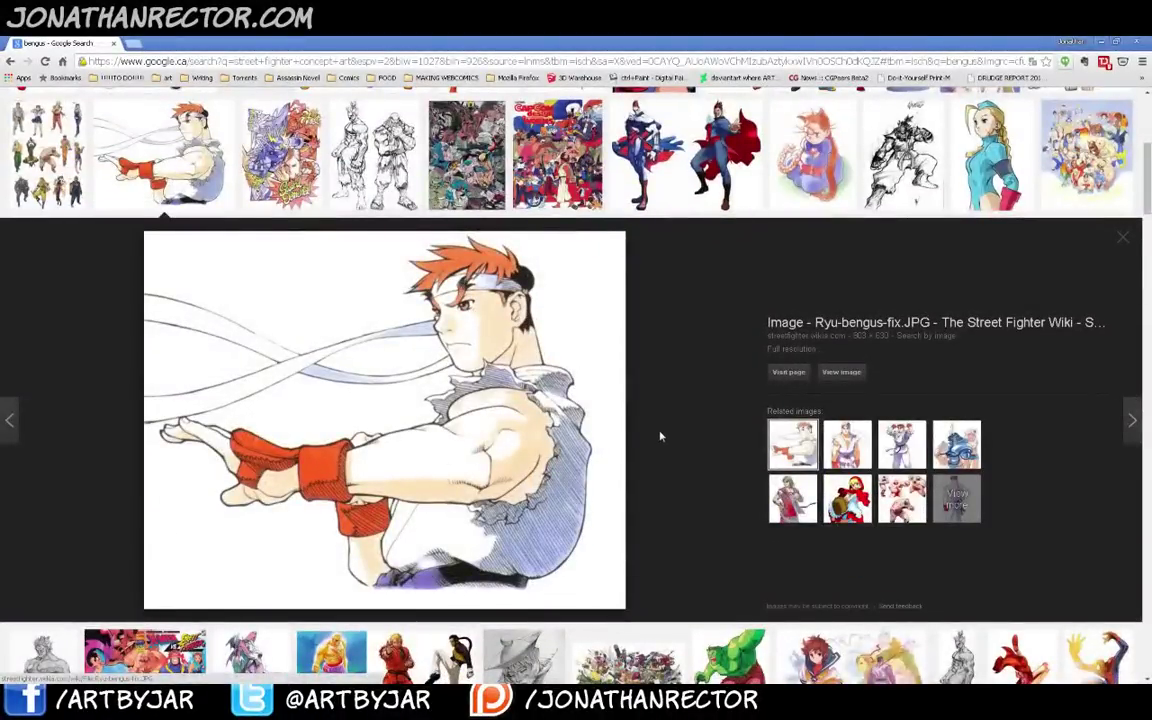
pyautogui.click(902, 498)
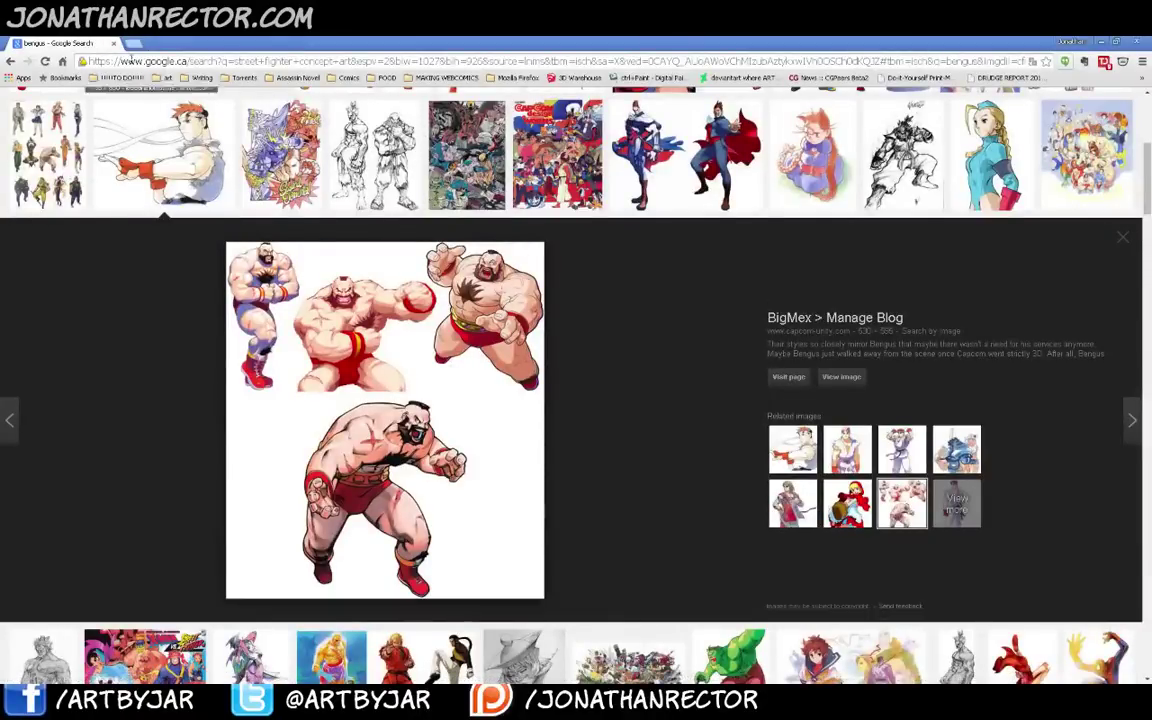
# Switch back to Manga Studio and pencil darker strokes along the brow and front edge of the new head's face
pyautogui.doubleClick(78, 43)
pyautogui.hotkey('alt', 'Tab')
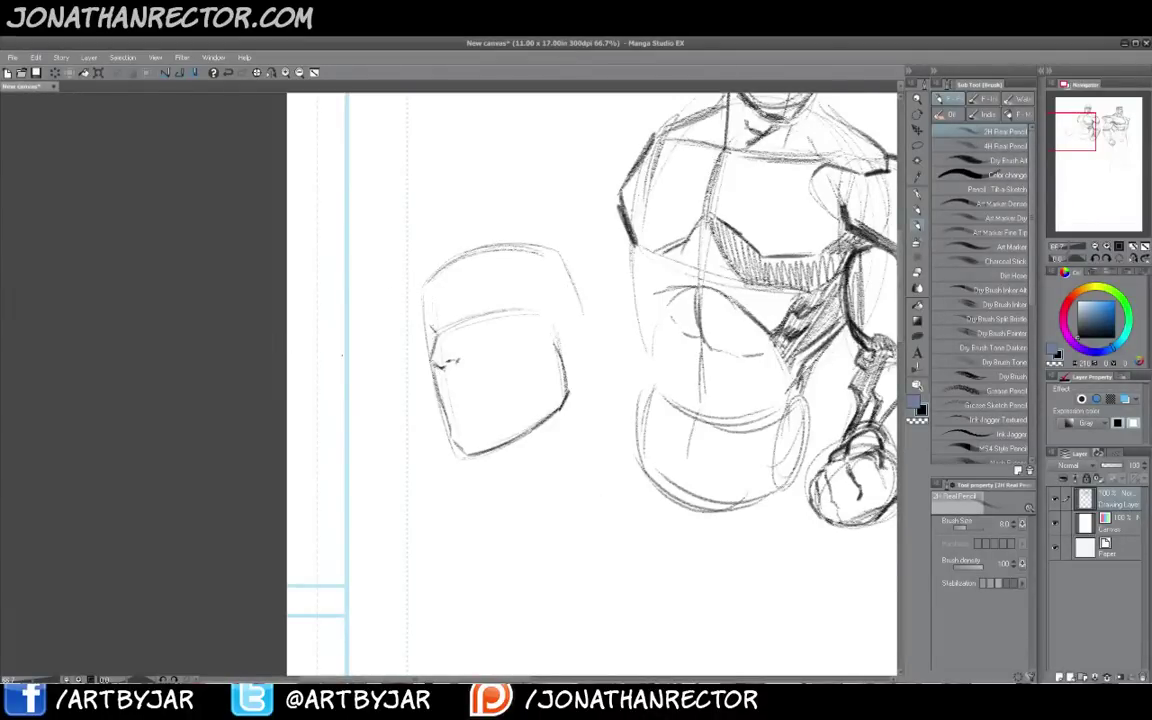
pyautogui.moveTo(434, 374); pyautogui.dragTo(433, 397)
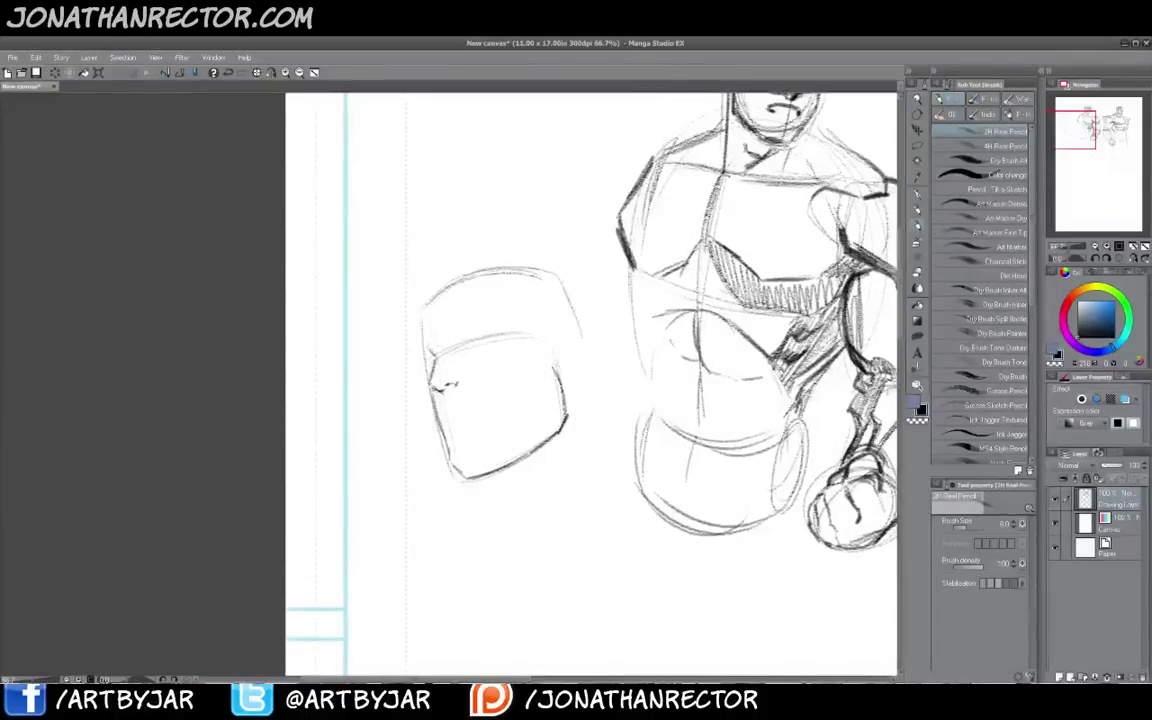
pyautogui.moveTo(433, 328); pyautogui.dragTo(431, 342)
pyautogui.moveTo(436, 333); pyautogui.dragTo(431, 303)
pyautogui.moveTo(438, 350); pyautogui.dragTo(437, 358)
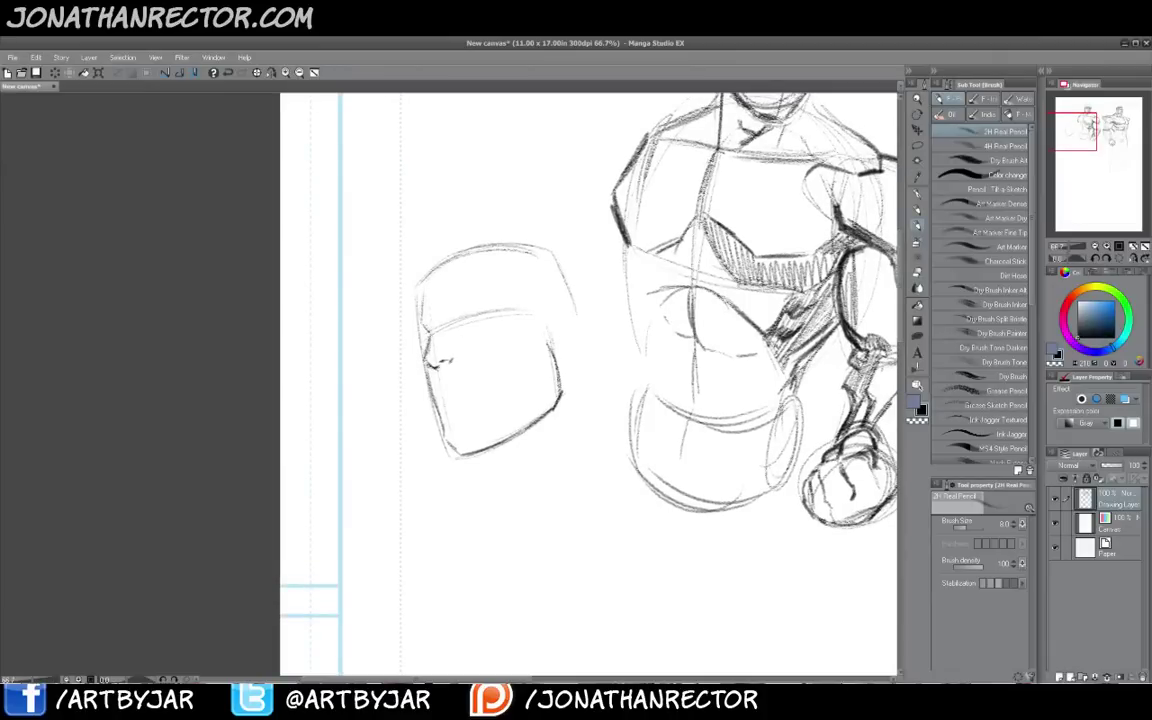
# Pencil the near eye's upper lid and a short lower-lid mark along the head's brow line
pyautogui.moveTo(396, 339); pyautogui.dragTo(401, 349)
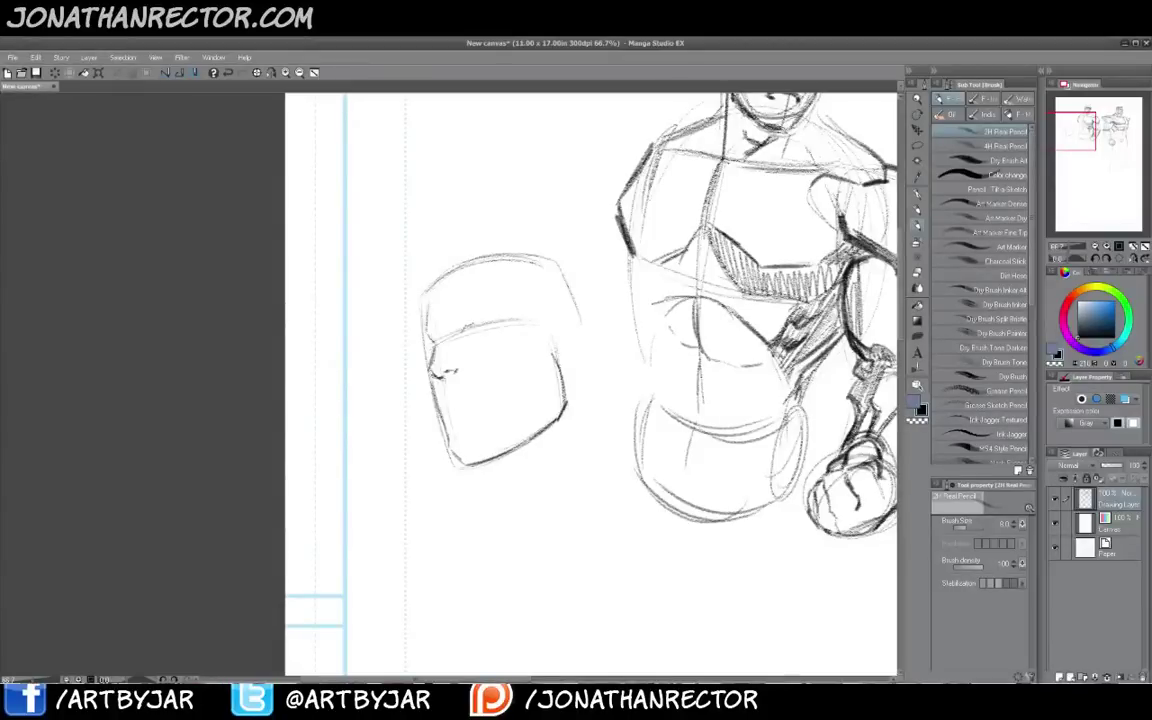
pyautogui.moveTo(458, 330); pyautogui.dragTo(480, 321)
pyautogui.moveTo(494, 317); pyautogui.dragTo(466, 328)
pyautogui.moveTo(472, 342); pyautogui.dragTo(482, 339)
# Sketch a separate angry eye study above the head, with a thick slanted brow and heavy lid lines
pyautogui.moveTo(426, 173)
pyautogui.mouseDown()
pyautogui.moveTo(376, 154)
pyautogui.moveTo(428, 174)
pyautogui.moveTo(376, 154)
pyautogui.moveTo(350, 159)
pyautogui.moveTo(429, 174)
pyautogui.moveTo(405, 198)
pyautogui.moveTo(380, 182)
pyautogui.mouseUp()
pyautogui.moveTo(379, 180)
pyautogui.mouseDown()
pyautogui.moveTo(407, 168)
pyautogui.moveTo(394, 178)
pyautogui.moveTo(379, 112)
pyautogui.moveTo(439, 170)
pyautogui.mouseUp()
pyautogui.moveTo(388, 116); pyautogui.dragTo(433, 170)
pyautogui.moveTo(387, 146); pyautogui.dragTo(418, 158)
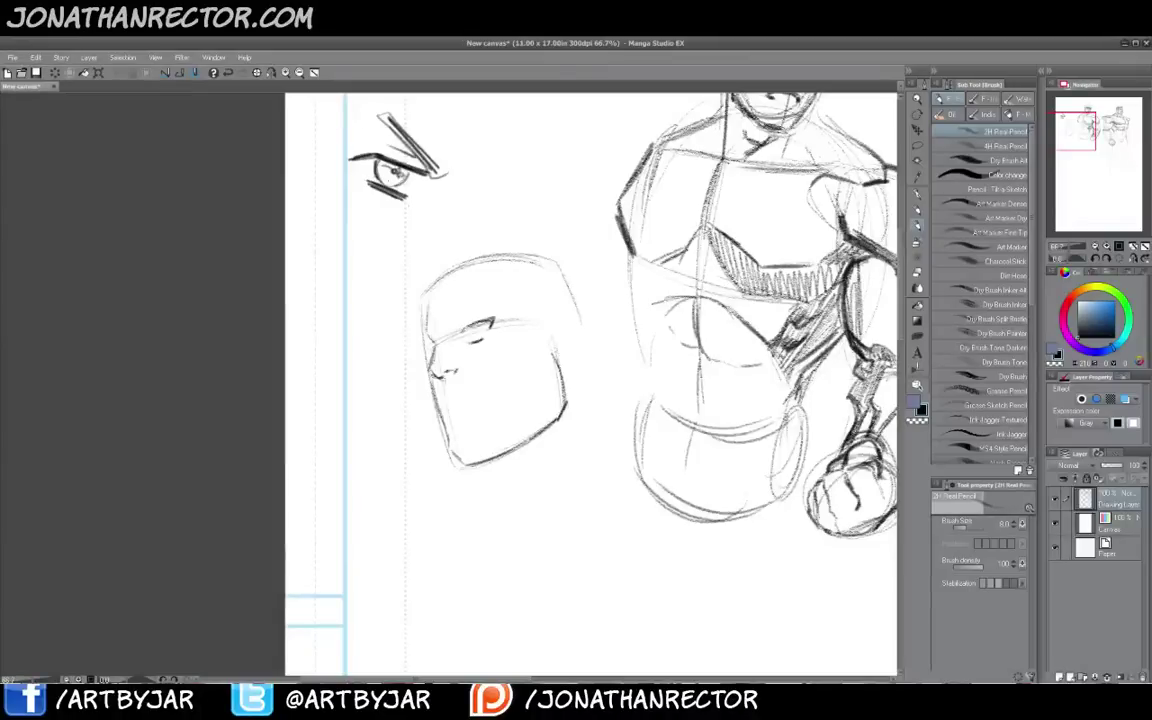
# Sketch a second, smaller eye study with angled lashes beside the first and touch up the first eye
pyautogui.moveTo(428, 239); pyautogui.dragTo(423, 392)
pyautogui.moveTo(469, 246); pyautogui.dragTo(507, 264)
pyautogui.moveTo(470, 246); pyautogui.dragTo(443, 250)
pyautogui.moveTo(448, 252)
pyautogui.mouseDown()
pyautogui.moveTo(506, 268)
pyautogui.moveTo(513, 282)
pyautogui.moveTo(467, 255)
pyautogui.mouseUp()
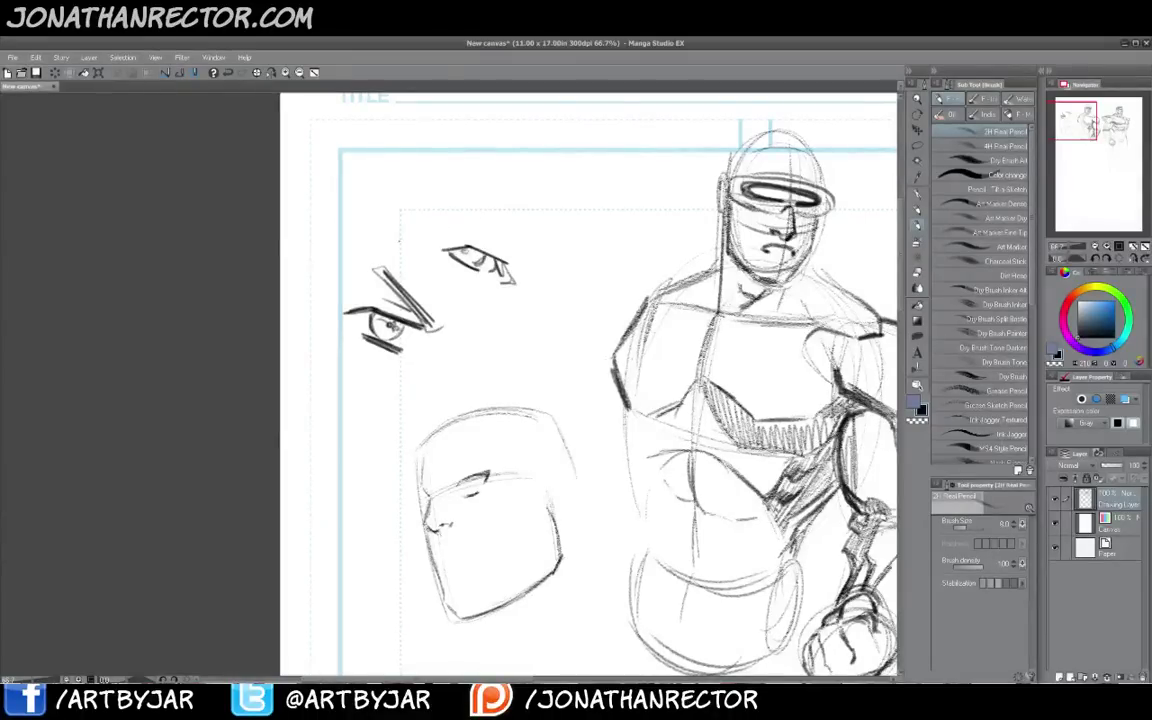
pyautogui.moveTo(407, 375); pyautogui.dragTo(412, 281)
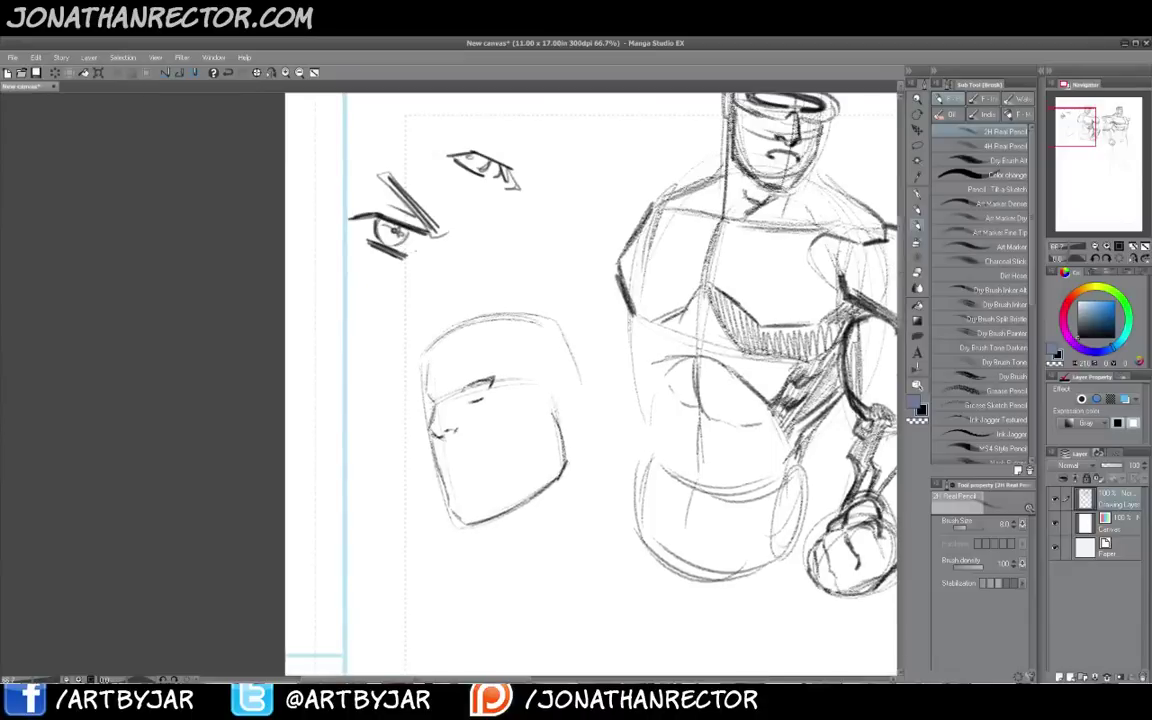
pyautogui.moveTo(364, 226); pyautogui.dragTo(376, 233)
# Pencil the near eye's iris, its angry brow crease and a jagged temple line on the head
pyautogui.moveTo(489, 341); pyautogui.dragTo(479, 331)
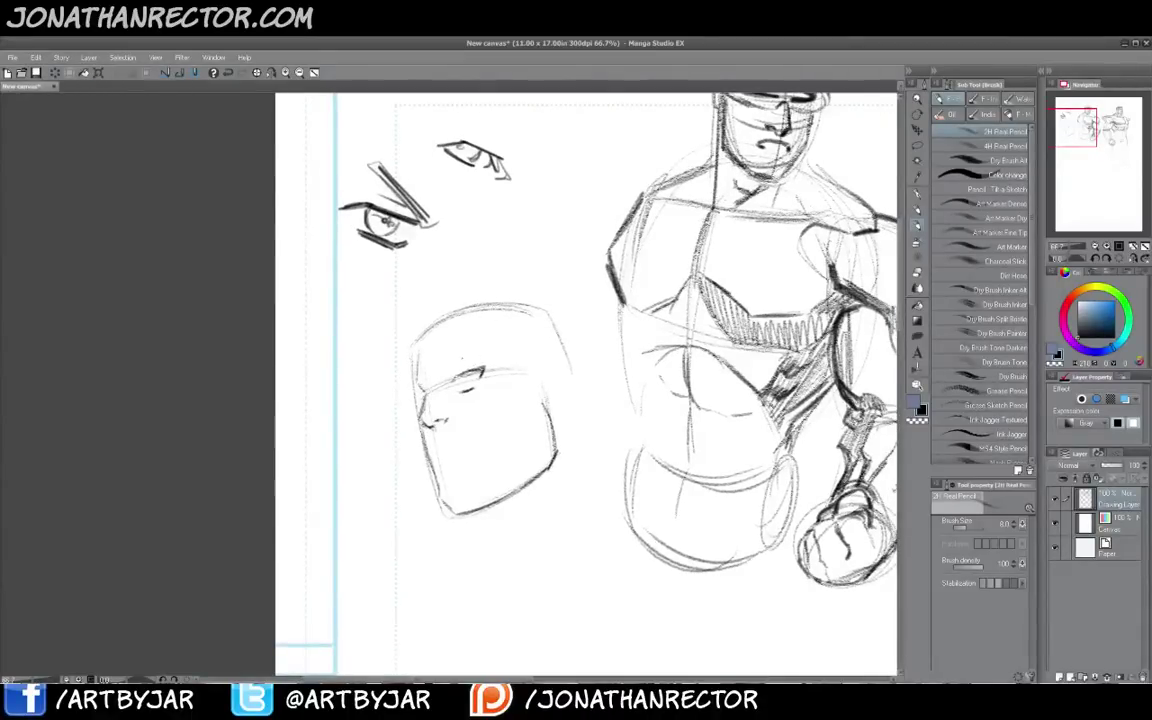
pyautogui.moveTo(470, 374); pyautogui.dragTo(472, 389)
pyautogui.moveTo(452, 379); pyautogui.dragTo(454, 393)
pyautogui.moveTo(458, 378); pyautogui.dragTo(466, 384)
pyautogui.moveTo(458, 367)
pyautogui.mouseDown()
pyautogui.moveTo(485, 324)
pyautogui.moveTo(463, 333)
pyautogui.moveTo(453, 374)
pyautogui.mouseUp()
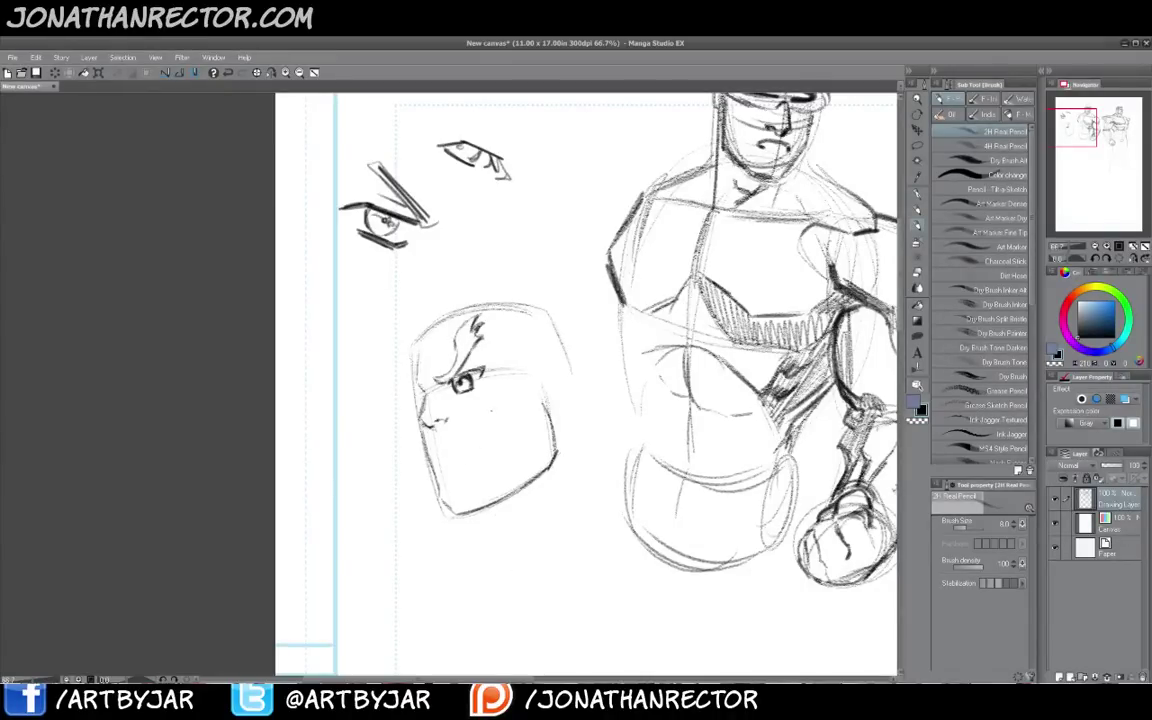
# Sketch a rounded two-panel layout over the page header with X-Men lettering and a large arc
pyautogui.moveTo(491, 410); pyautogui.dragTo(489, 676)
pyautogui.moveTo(600, 219)
pyautogui.mouseDown()
pyautogui.moveTo(541, 380)
pyautogui.moveTo(368, 322)
pyautogui.moveTo(472, 201)
pyautogui.moveTo(585, 208)
pyautogui.mouseUp()
pyautogui.moveTo(478, 202)
pyautogui.mouseDown()
pyautogui.moveTo(482, 376)
pyautogui.moveTo(521, 249)
pyautogui.moveTo(490, 251)
pyautogui.moveTo(532, 240)
pyautogui.mouseUp()
pyautogui.moveTo(538, 248)
pyautogui.mouseDown()
pyautogui.moveTo(581, 213)
pyautogui.moveTo(572, 226)
pyautogui.moveTo(598, 256)
pyautogui.moveTo(536, 376)
pyautogui.mouseUp()
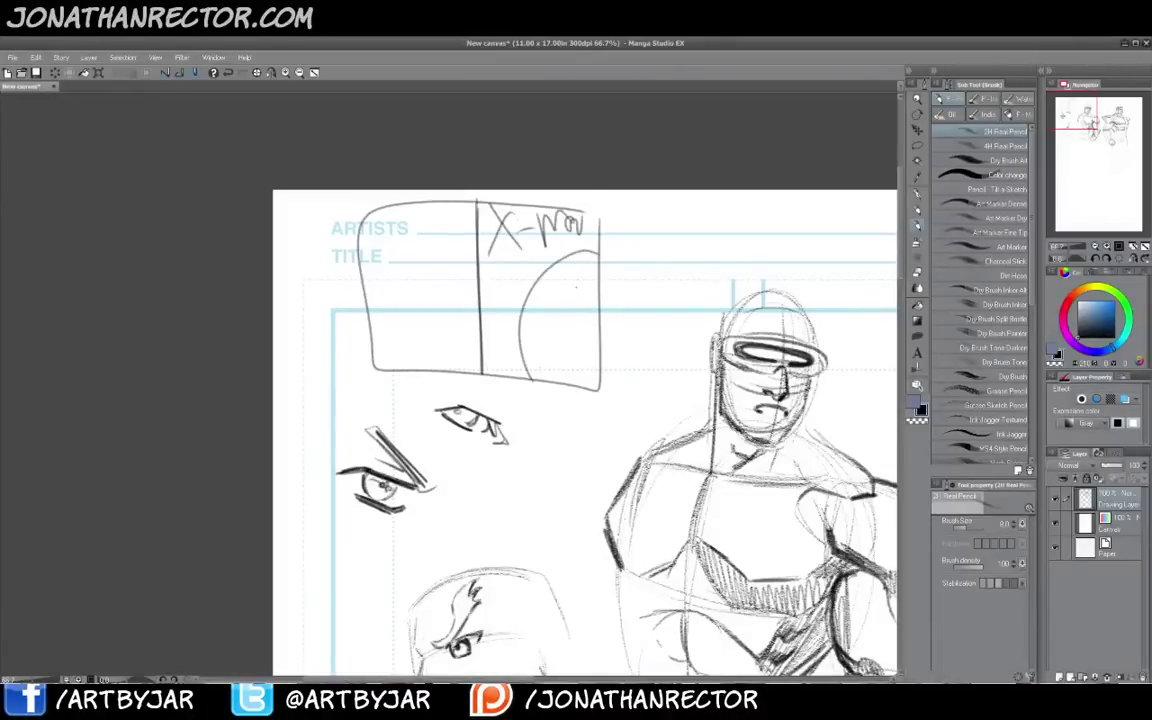
# Fill the X-Men layout with a stick figure, small background shapes, an oval and a zigzag line
pyautogui.moveTo(570, 286); pyautogui.dragTo(569, 287)
pyautogui.moveTo(570, 306); pyautogui.dragTo(572, 355)
pyautogui.moveTo(558, 312)
pyautogui.mouseDown()
pyautogui.moveTo(582, 316)
pyautogui.moveTo(570, 378)
pyautogui.moveTo(500, 362)
pyautogui.mouseUp()
pyautogui.moveTo(516, 310)
pyautogui.mouseDown()
pyautogui.moveTo(514, 289)
pyautogui.moveTo(505, 310)
pyautogui.mouseUp()
pyautogui.moveTo(412, 320)
pyautogui.mouseDown()
pyautogui.moveTo(414, 358)
pyautogui.moveTo(414, 293)
pyautogui.moveTo(438, 270)
pyautogui.moveTo(524, 262)
pyautogui.mouseUp()
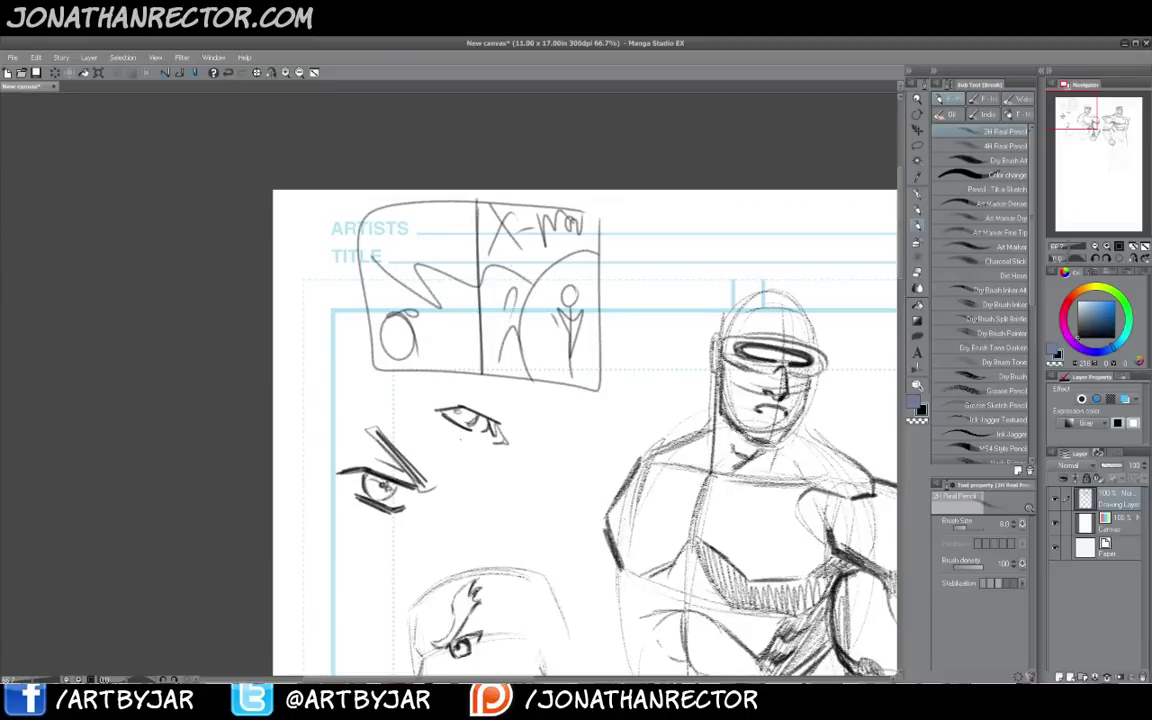
# Pencil the far brow, the nose profile and the closed frowning mouth on the head study
pyautogui.moveTo(419, 412); pyautogui.dragTo(457, 287)
pyautogui.moveTo(491, 587)
pyautogui.mouseDown()
pyautogui.moveTo(504, 430)
pyautogui.moveTo(497, 437)
pyautogui.mouseUp()
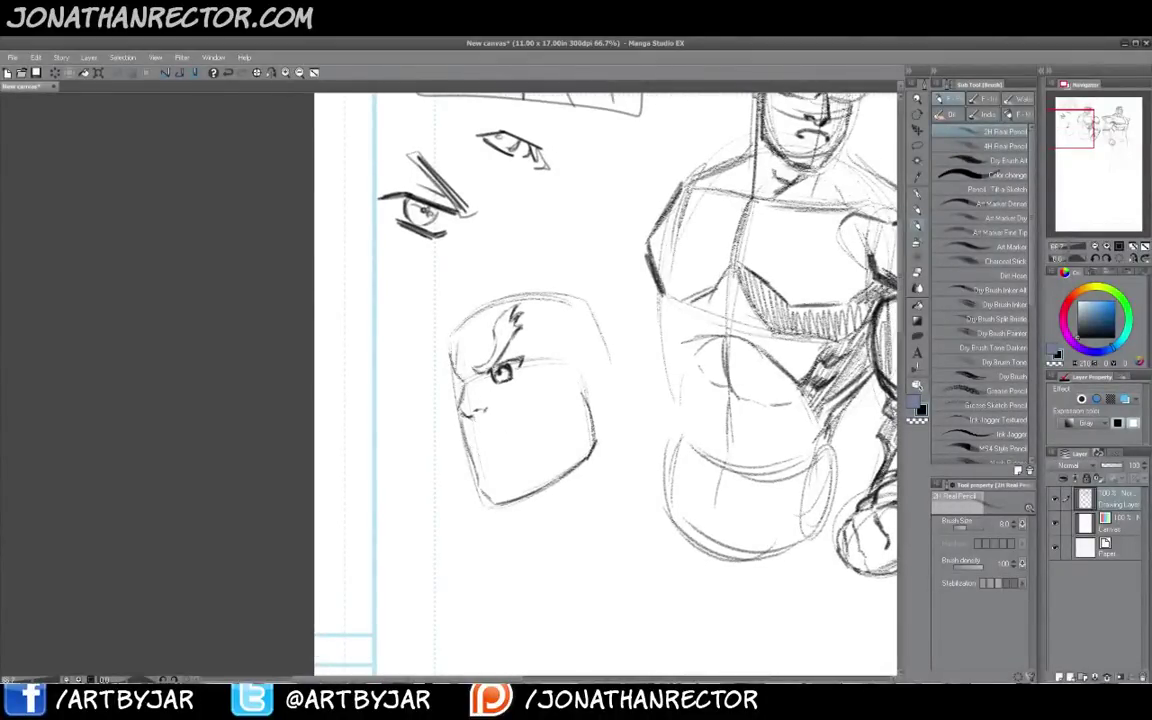
pyautogui.moveTo(451, 355)
pyautogui.mouseDown()
pyautogui.moveTo(443, 345)
pyautogui.moveTo(463, 386)
pyautogui.mouseUp()
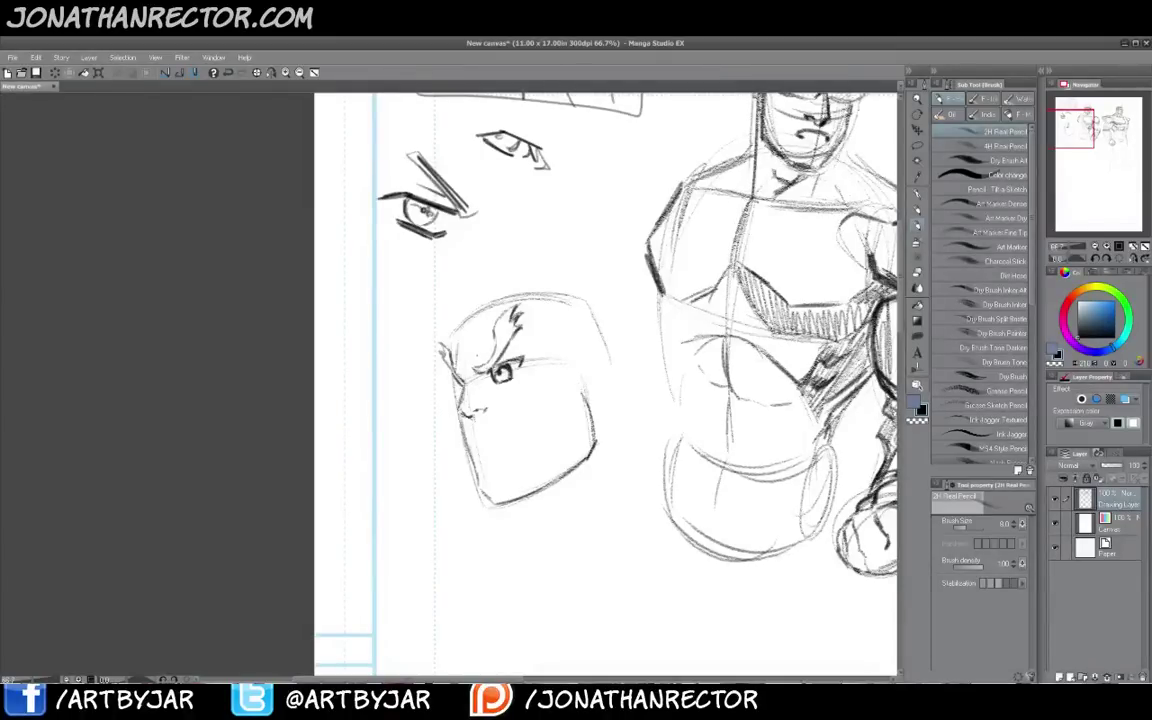
pyautogui.moveTo(467, 389)
pyautogui.mouseDown()
pyautogui.moveTo(457, 409)
pyautogui.moveTo(474, 417)
pyautogui.moveTo(474, 389)
pyautogui.mouseUp()
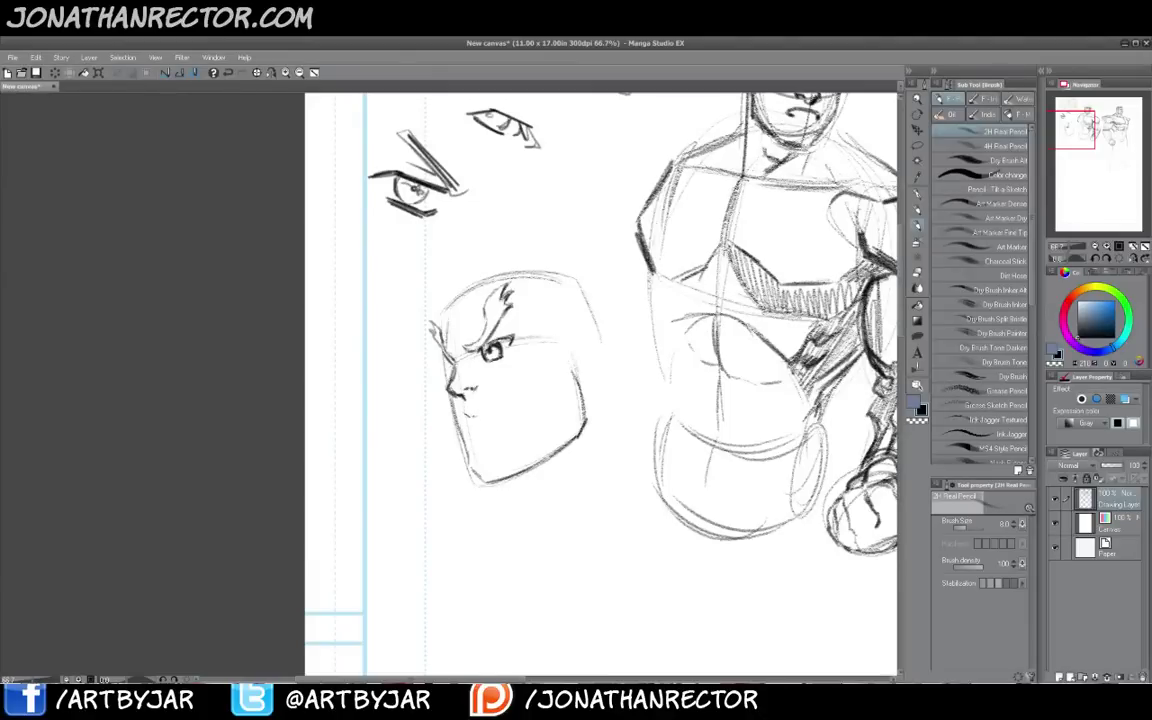
pyautogui.moveTo(474, 416); pyautogui.dragTo(498, 418)
pyautogui.moveTo(418, 397); pyautogui.dragTo(423, 386)
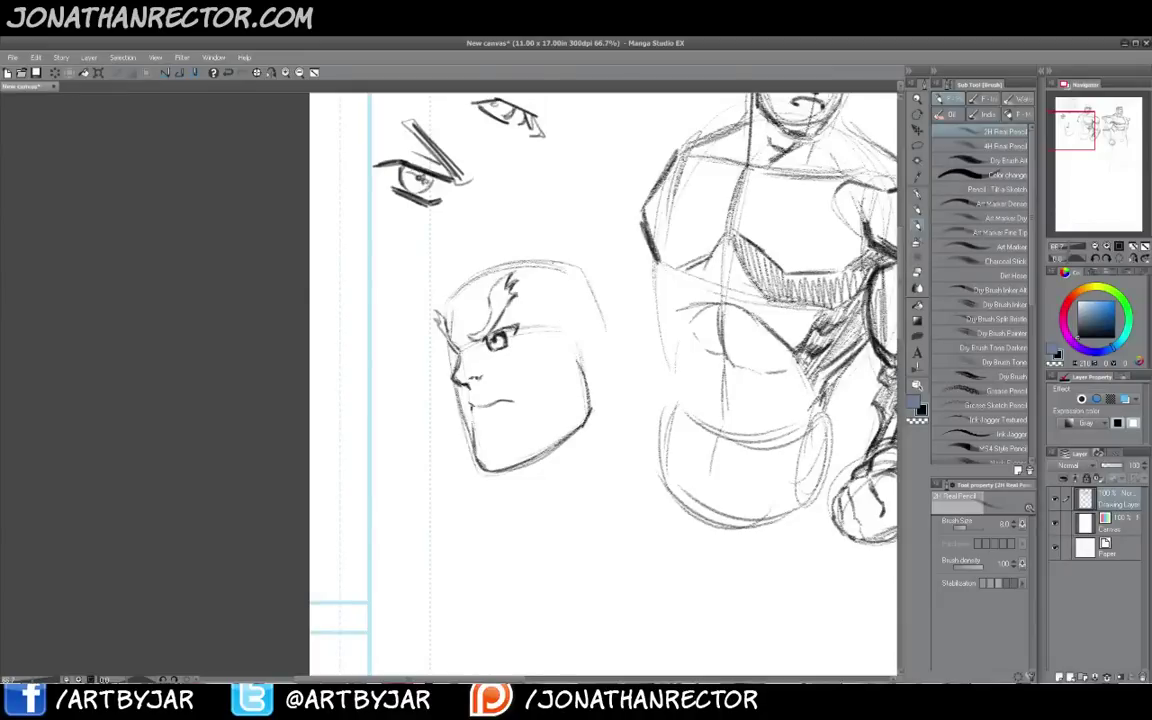
# Draw the ear with its inner folds at the back of the jaw on the head study
pyautogui.moveTo(560, 331)
pyautogui.mouseDown()
pyautogui.moveTo(570, 319)
pyautogui.moveTo(594, 332)
pyautogui.moveTo(578, 371)
pyautogui.mouseUp()
pyautogui.moveTo(585, 334)
pyautogui.mouseDown()
pyautogui.moveTo(568, 333)
pyautogui.moveTo(575, 354)
pyautogui.mouseUp()
pyautogui.moveTo(570, 331); pyautogui.dragTo(576, 342)
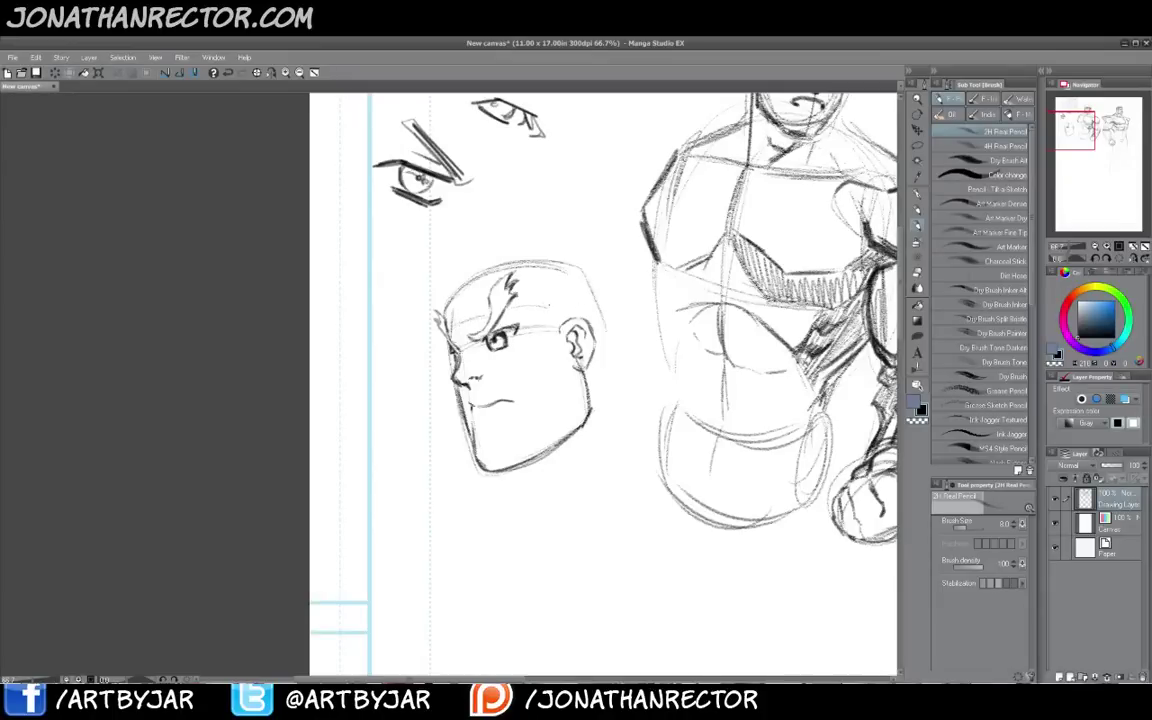
# Draw the headband's upper and lower edges around the head and darken its back end
pyautogui.moveTo(508, 303); pyautogui.dragTo(588, 310)
pyautogui.moveTo(459, 321)
pyautogui.mouseDown()
pyautogui.moveTo(488, 314)
pyautogui.moveTo(489, 282)
pyautogui.moveTo(574, 291)
pyautogui.moveTo(595, 298)
pyautogui.moveTo(600, 318)
pyautogui.mouseUp()
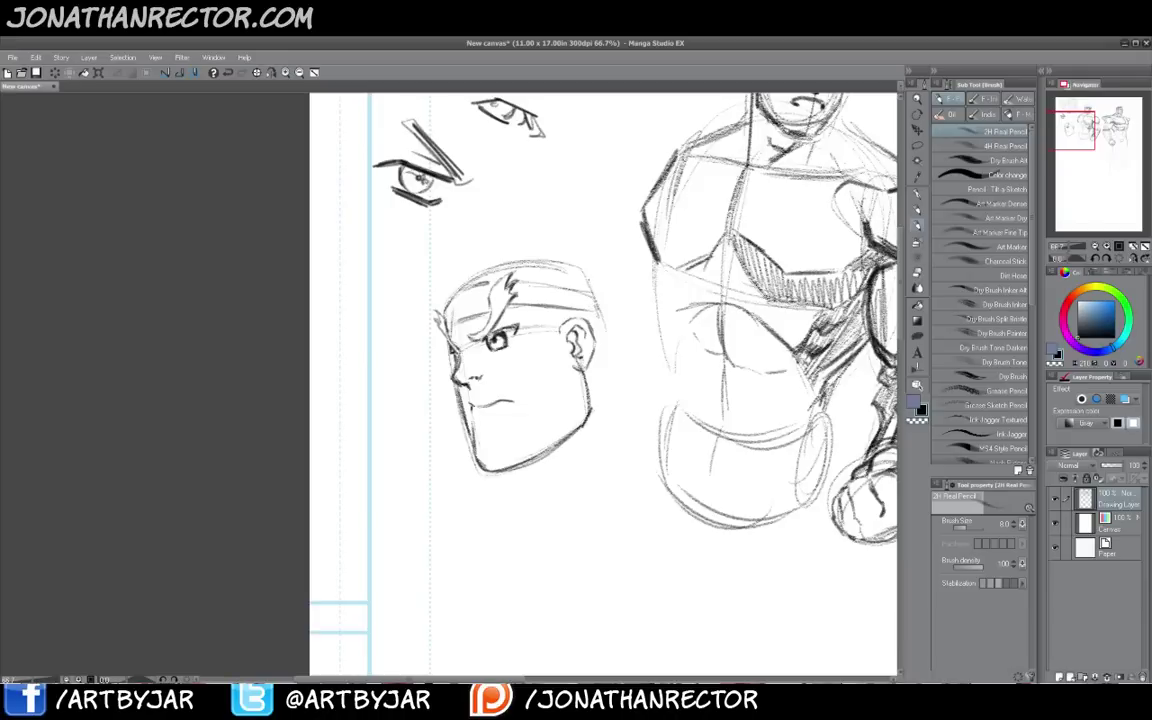
pyautogui.moveTo(593, 294); pyautogui.dragTo(600, 313)
# Outline spiky hair above the headband, from the back of the head to the tufts over the forehead
pyautogui.moveTo(499, 256); pyautogui.dragTo(497, 286)
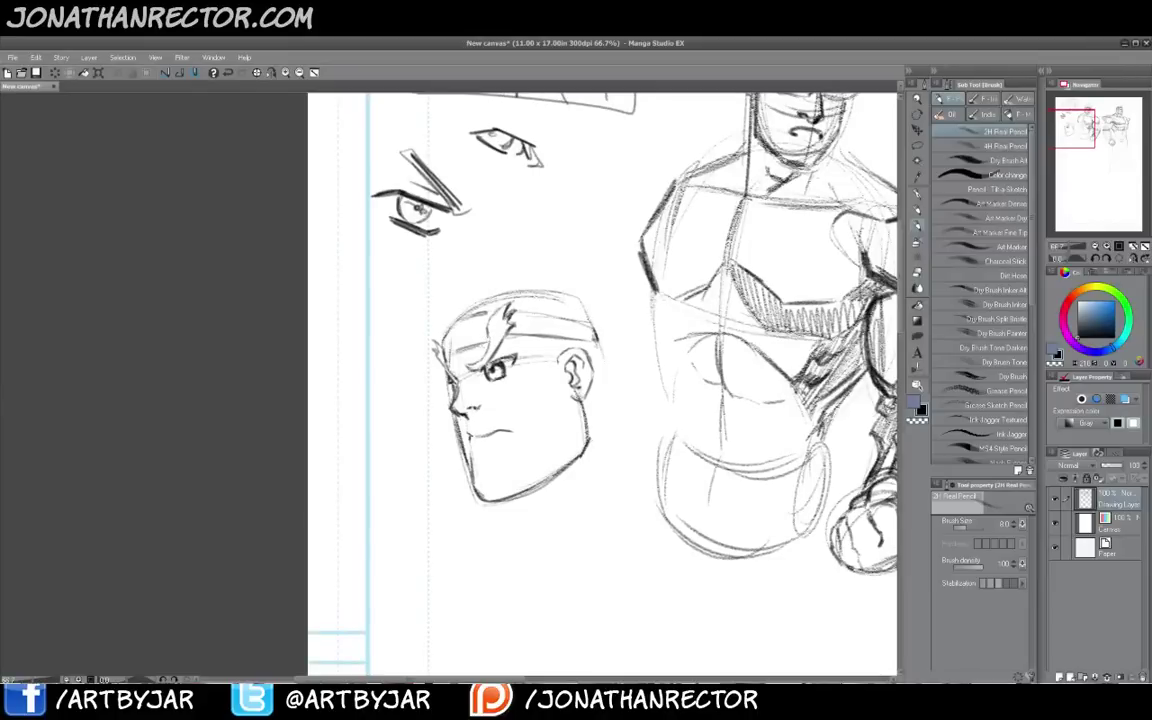
pyautogui.moveTo(578, 291); pyautogui.dragTo(593, 320)
pyautogui.moveTo(537, 260)
pyautogui.mouseDown()
pyautogui.moveTo(573, 290)
pyautogui.moveTo(497, 254)
pyautogui.moveTo(510, 273)
pyautogui.moveTo(464, 271)
pyautogui.moveTo(475, 278)
pyautogui.moveTo(443, 286)
pyautogui.moveTo(468, 296)
pyautogui.moveTo(432, 298)
pyautogui.moveTo(439, 315)
pyautogui.moveTo(417, 299)
pyautogui.mouseUp()
pyautogui.moveTo(424, 292)
pyautogui.mouseDown()
pyautogui.moveTo(453, 297)
pyautogui.moveTo(437, 298)
pyautogui.mouseUp()
pyautogui.moveTo(407, 278)
pyautogui.mouseDown()
pyautogui.moveTo(440, 298)
pyautogui.moveTo(419, 327)
pyautogui.mouseUp()
pyautogui.moveTo(433, 312)
pyautogui.mouseDown()
pyautogui.moveTo(417, 330)
pyautogui.moveTo(433, 318)
pyautogui.mouseUp()
pyautogui.moveTo(432, 319); pyautogui.dragTo(405, 359)
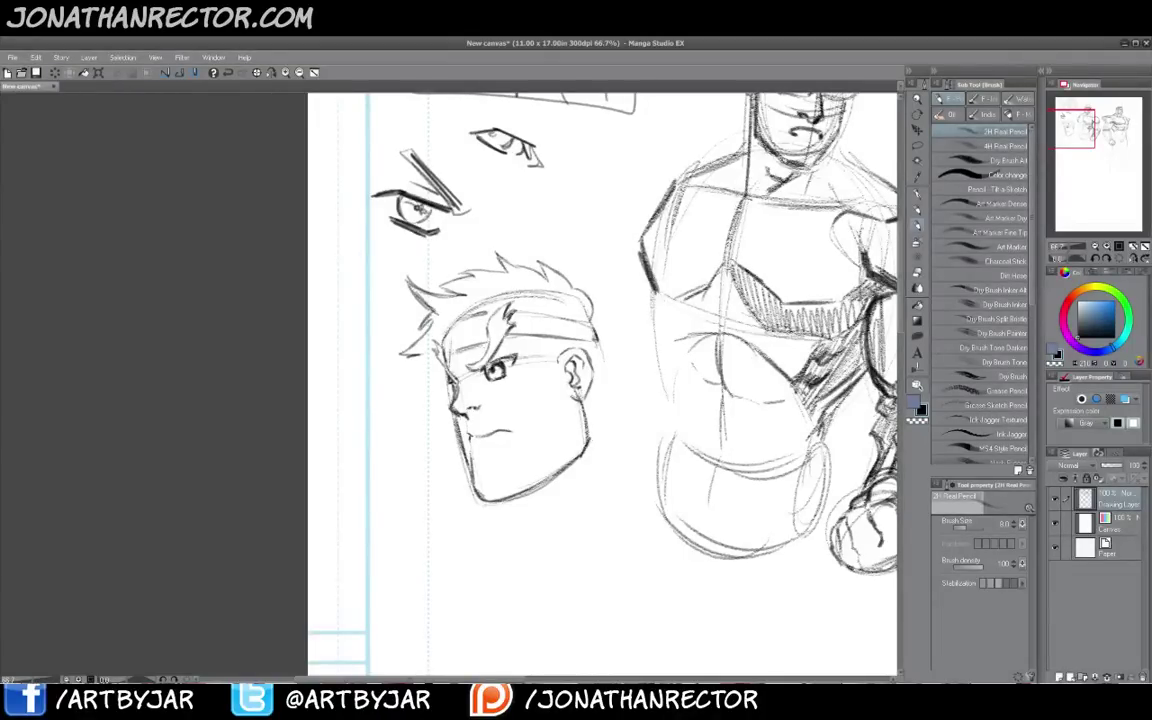
# Pencil loose hair strands over the forehead and headband, and undo the last hair stroke
pyautogui.moveTo(483, 316)
pyautogui.mouseDown()
pyautogui.moveTo(459, 335)
pyautogui.moveTo(488, 318)
pyautogui.mouseUp()
pyautogui.press('e')
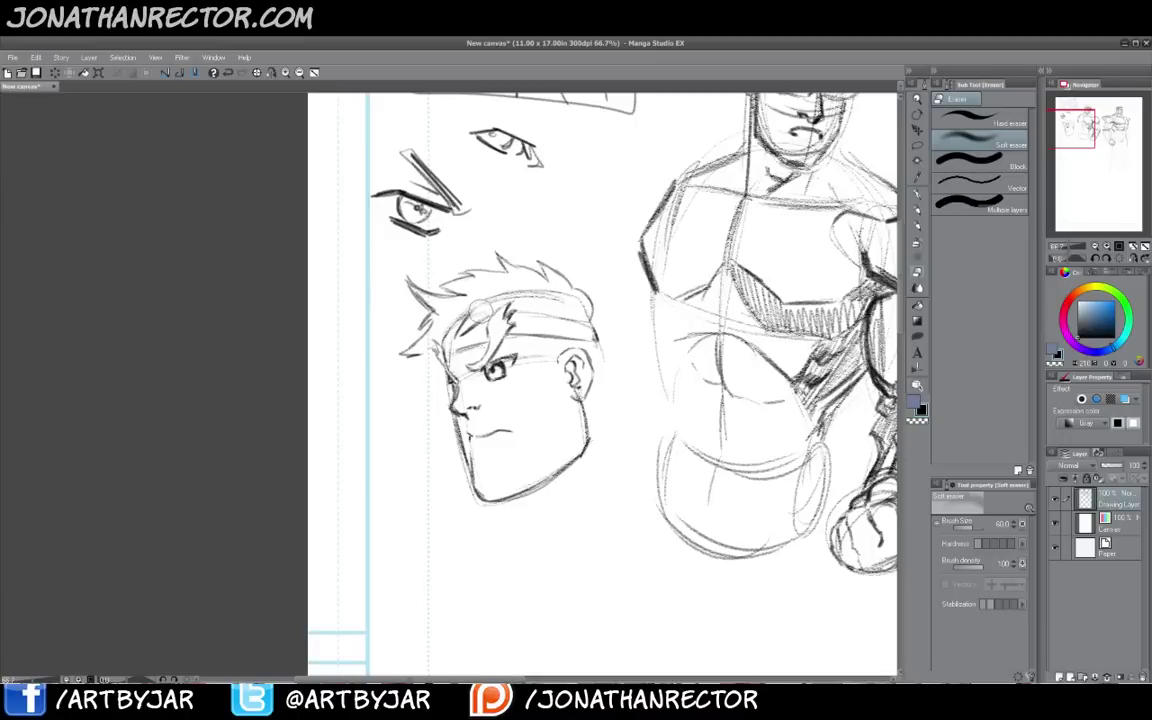
pyautogui.press('p')
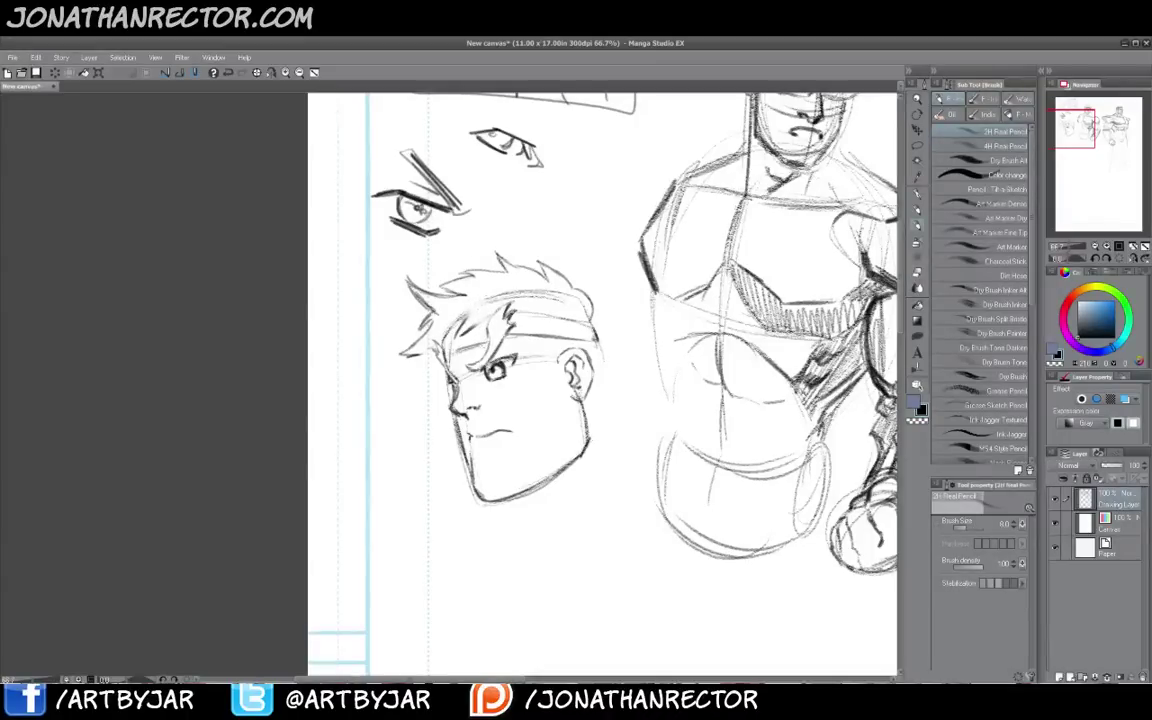
pyautogui.moveTo(415, 276); pyautogui.dragTo(441, 294)
pyautogui.moveTo(553, 309)
pyautogui.mouseDown()
pyautogui.moveTo(548, 322)
pyautogui.moveTo(572, 309)
pyautogui.moveTo(555, 324)
pyautogui.mouseUp()
pyautogui.moveTo(498, 295)
pyautogui.mouseDown()
pyautogui.moveTo(524, 280)
pyautogui.moveTo(518, 292)
pyautogui.mouseUp()
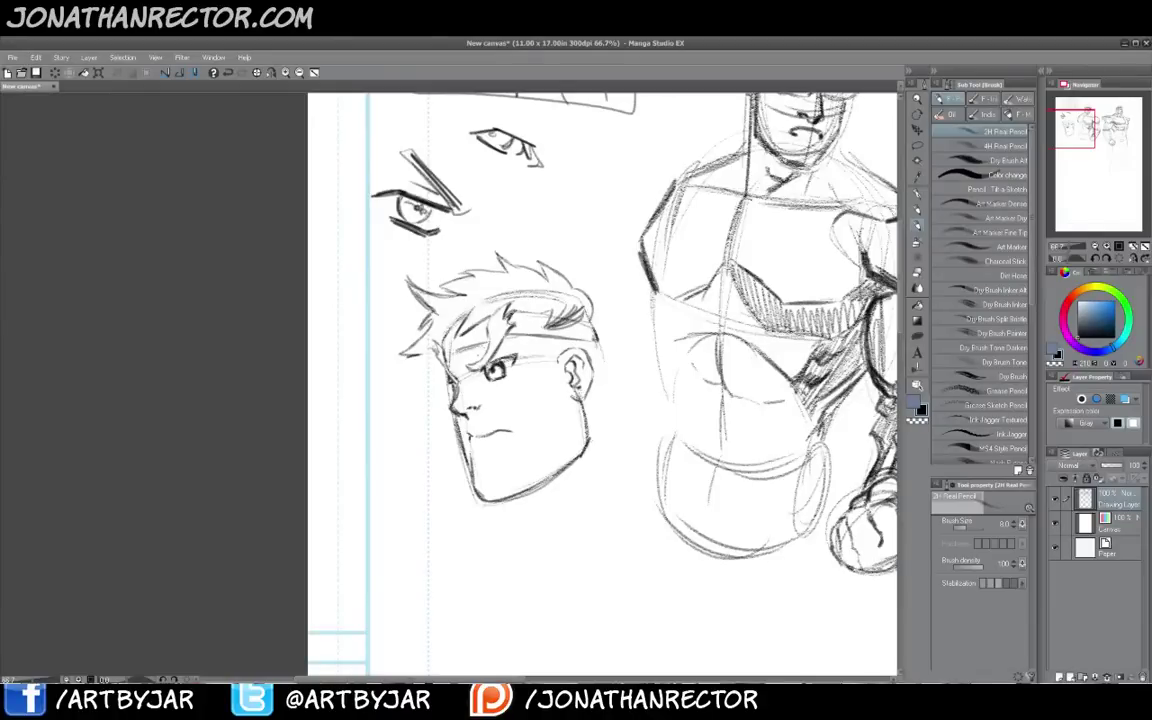
pyautogui.hotkey('ctrl', 'z')
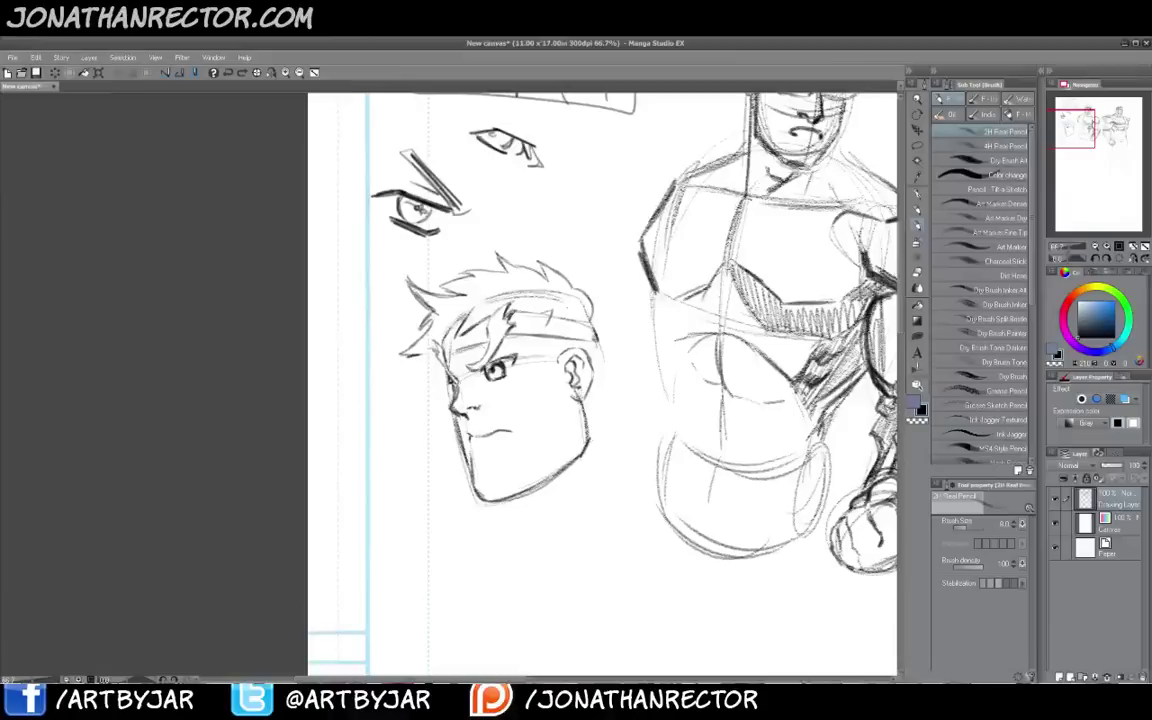
# Darken the hair spikes along the crown and front, and shade the tuft at the back of the headband
pyautogui.moveTo(548, 325)
pyautogui.mouseDown()
pyautogui.moveTo(568, 310)
pyautogui.moveTo(549, 325)
pyautogui.mouseUp()
pyautogui.moveTo(548, 268); pyautogui.dragTo(570, 285)
pyautogui.moveTo(572, 309)
pyautogui.mouseDown()
pyautogui.moveTo(586, 298)
pyautogui.moveTo(591, 308)
pyautogui.mouseUp()
pyautogui.moveTo(591, 305); pyautogui.dragTo(577, 319)
pyautogui.moveTo(586, 309); pyautogui.dragTo(575, 321)
pyautogui.moveTo(507, 264); pyautogui.dragTo(549, 282)
pyautogui.moveTo(478, 273); pyautogui.dragTo(438, 306)
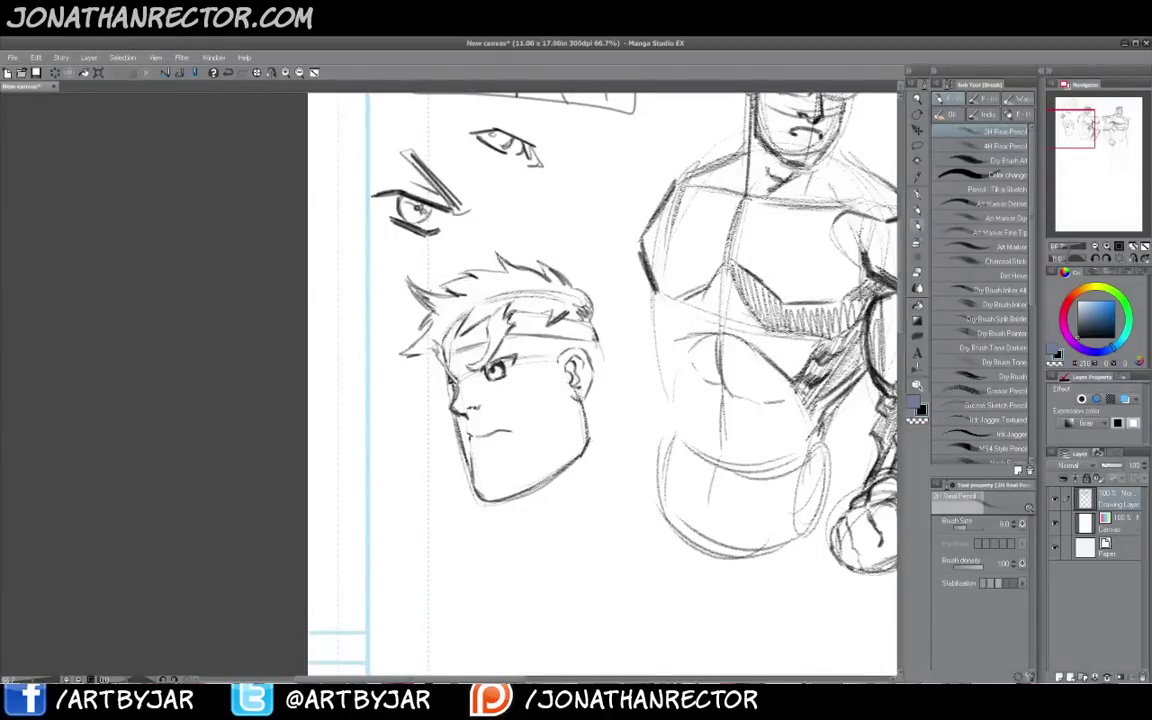
# Draw a long back-of-neck line down from the headband and a short throat mark beneath the chin
pyautogui.moveTo(467, 391); pyautogui.dragTo(450, 303)
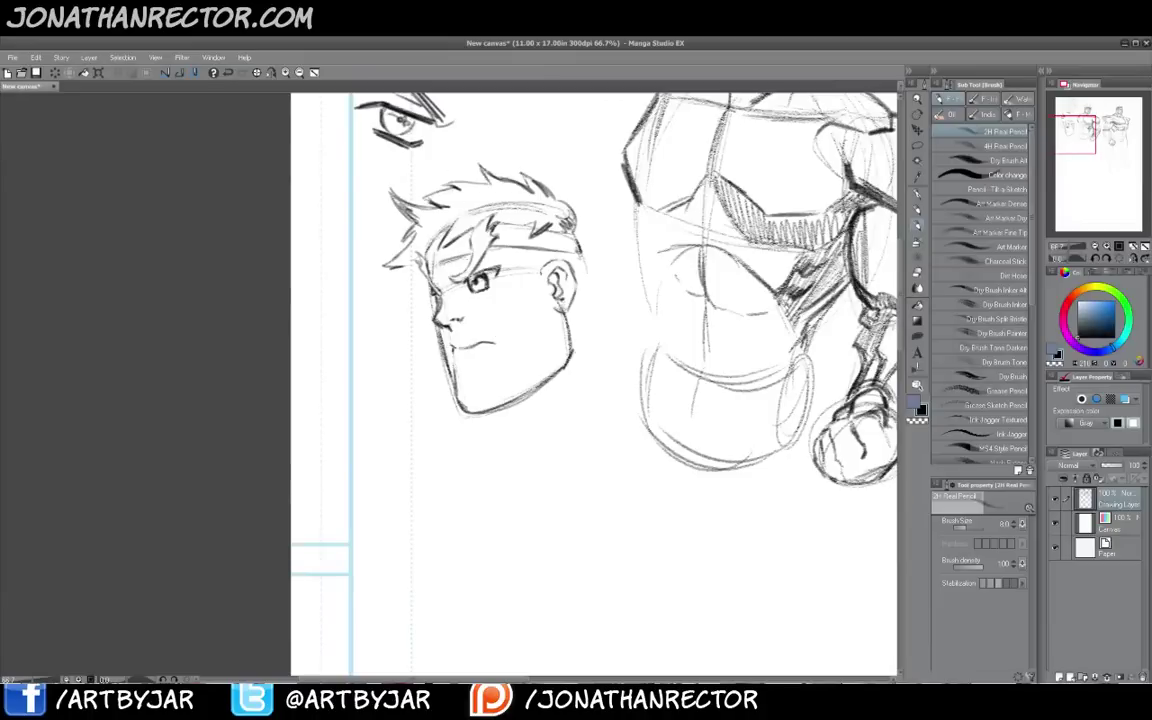
pyautogui.moveTo(581, 247); pyautogui.dragTo(620, 397)
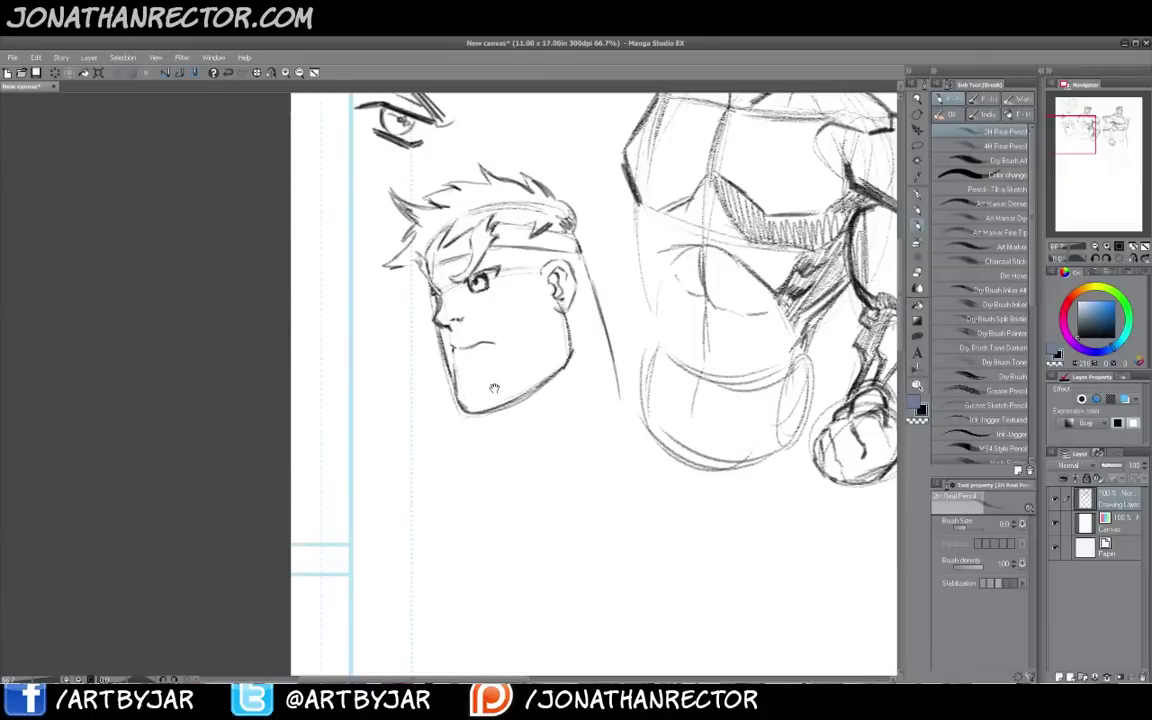
pyautogui.moveTo(489, 412); pyautogui.dragTo(494, 425)
# Erase part of the near eye on the head study and return to the pencil
pyautogui.press('e')
pyautogui.moveTo(496, 272)
pyautogui.mouseDown()
pyautogui.moveTo(479, 286)
pyautogui.moveTo(497, 267)
pyautogui.moveTo(467, 280)
pyautogui.moveTo(431, 249)
pyautogui.moveTo(486, 271)
pyautogui.mouseUp()
pyautogui.press('b')
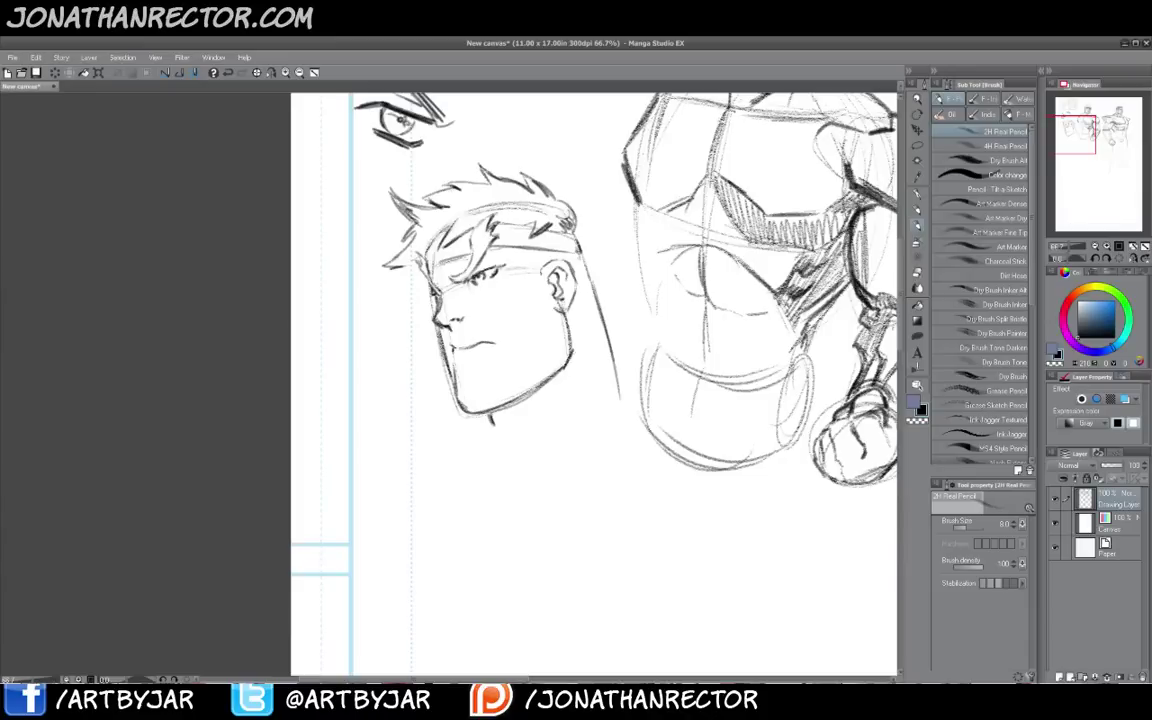
# Add cheekbone and jaw shading, and darken the brow and eye lines on the face
pyautogui.moveTo(435, 236)
pyautogui.mouseDown()
pyautogui.moveTo(421, 250)
pyautogui.moveTo(445, 252)
pyautogui.mouseUp()
pyautogui.moveTo(553, 346)
pyautogui.mouseDown()
pyautogui.moveTo(564, 368)
pyautogui.moveTo(546, 336)
pyautogui.mouseUp()
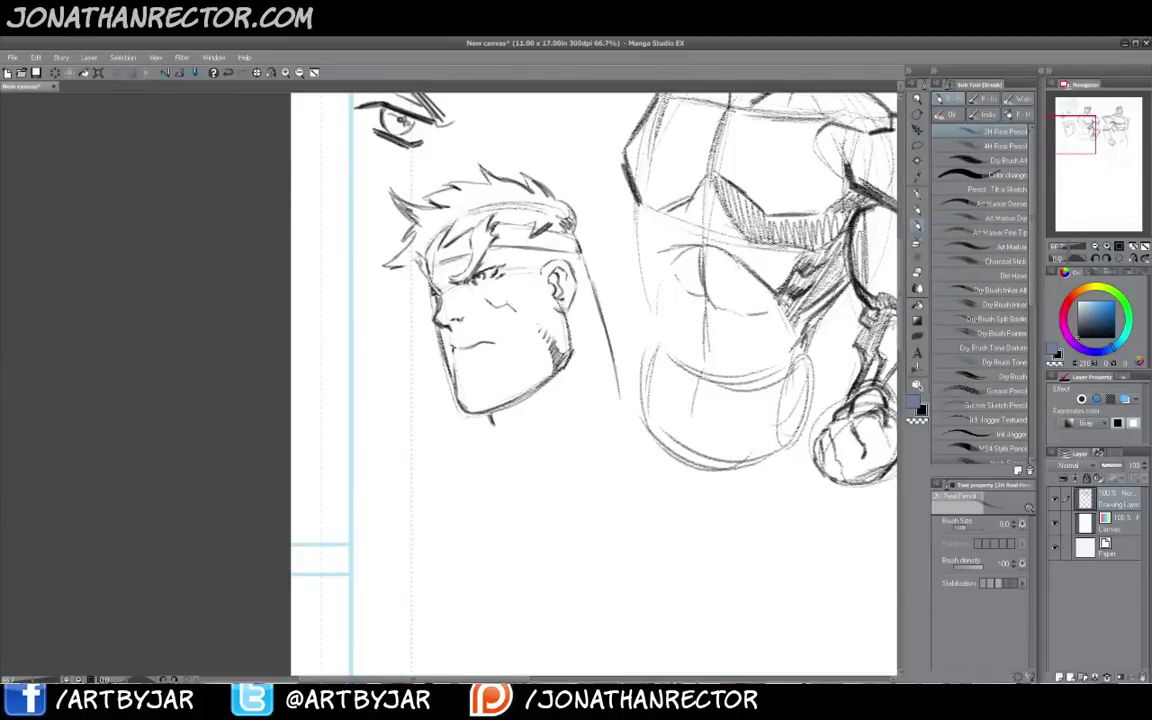
pyautogui.moveTo(498, 303); pyautogui.dragTo(514, 312)
pyautogui.moveTo(451, 280)
pyautogui.mouseDown()
pyautogui.moveTo(568, 250)
pyautogui.moveTo(512, 290)
pyautogui.mouseUp()
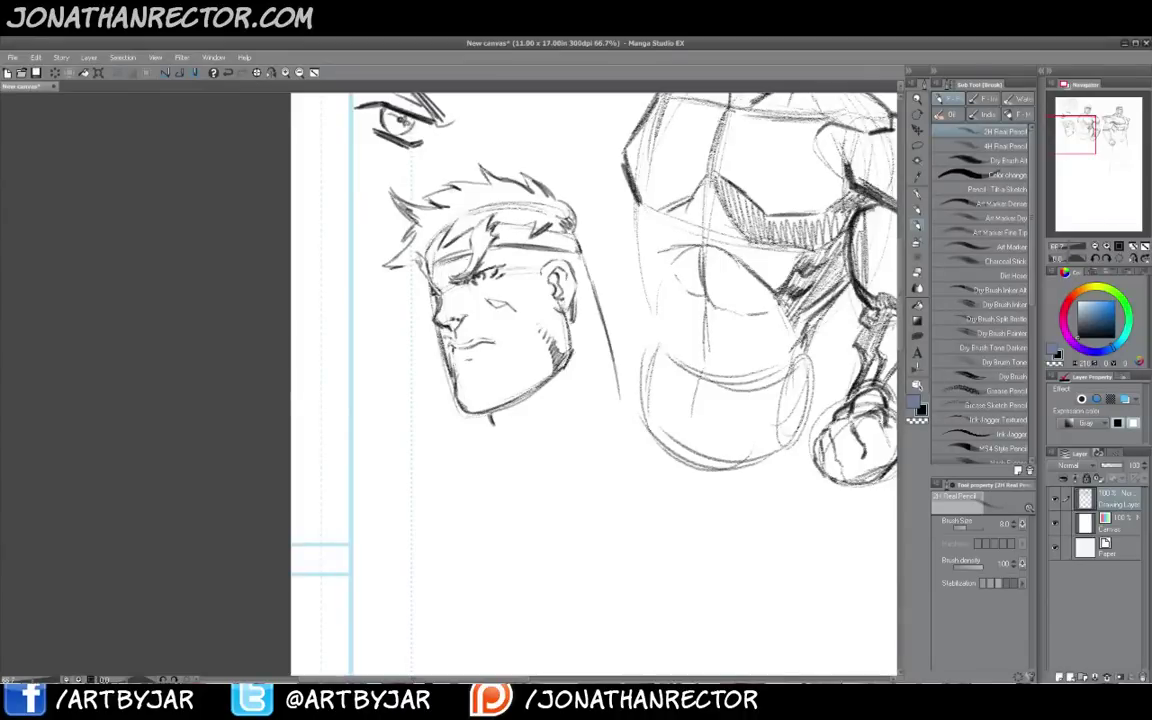
# Sketch the curved collar line below the chin and the rounded shoulder contour beneath it
pyautogui.moveTo(477, 443); pyautogui.dragTo(482, 406)
pyautogui.moveTo(585, 385)
pyautogui.mouseDown()
pyautogui.moveTo(451, 426)
pyautogui.moveTo(448, 450)
pyautogui.mouseUp()
pyautogui.moveTo(597, 384)
pyautogui.mouseDown()
pyautogui.moveTo(521, 390)
pyautogui.moveTo(436, 470)
pyautogui.moveTo(450, 440)
pyautogui.moveTo(498, 460)
pyautogui.moveTo(540, 347)
pyautogui.mouseUp()
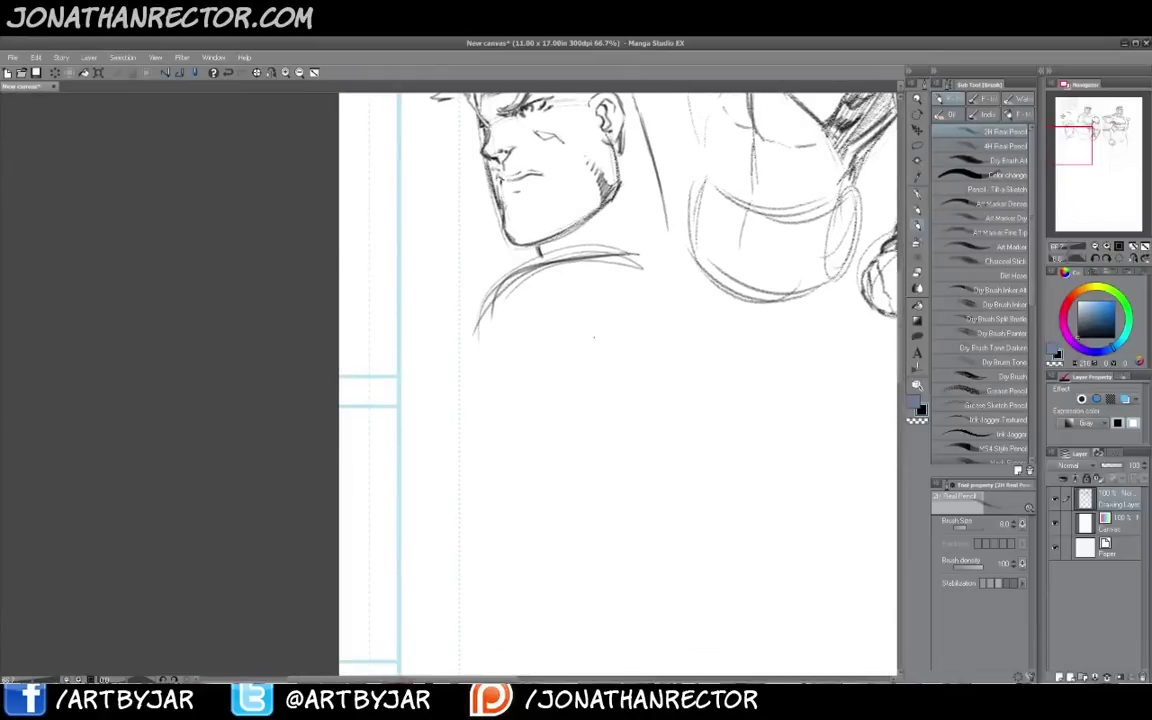
pyautogui.moveTo(612, 332)
pyautogui.mouseDown()
pyautogui.moveTo(573, 313)
pyautogui.moveTo(470, 346)
pyautogui.mouseUp()
pyautogui.moveTo(540, 320)
pyautogui.mouseDown()
pyautogui.moveTo(439, 362)
pyautogui.moveTo(483, 333)
pyautogui.moveTo(486, 304)
pyautogui.moveTo(526, 270)
pyautogui.mouseUp()
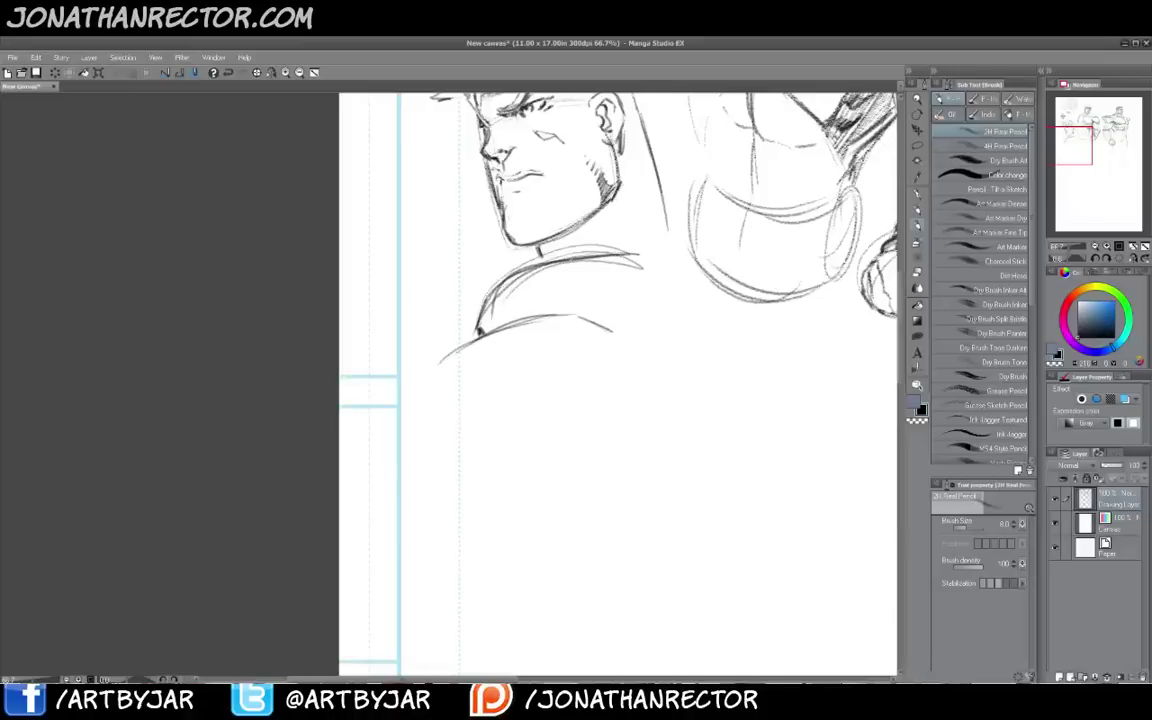
# Draw the upper contour of the outstretched arm and the long lower contour sweeping up behind the shoulder
pyautogui.moveTo(490, 378)
pyautogui.mouseDown()
pyautogui.moveTo(384, 345)
pyautogui.moveTo(464, 379)
pyautogui.mouseUp()
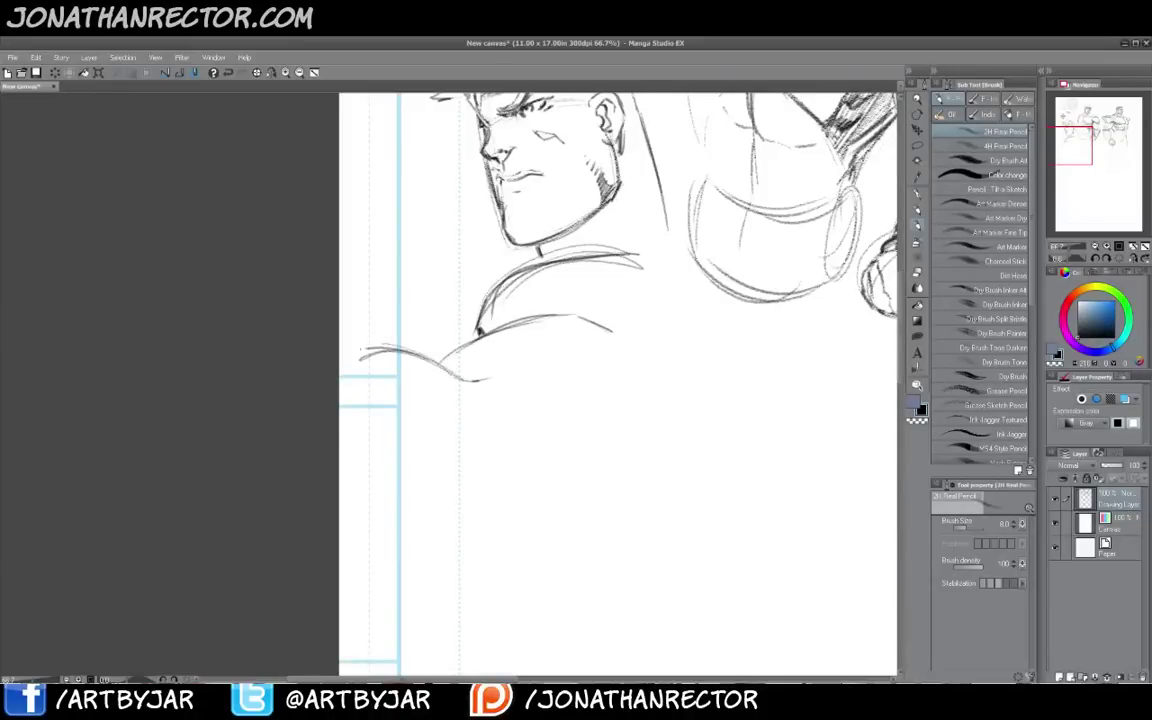
pyautogui.moveTo(362, 350); pyautogui.dragTo(440, 364)
pyautogui.moveTo(442, 438); pyautogui.dragTo(437, 384)
pyautogui.moveTo(345, 492)
pyautogui.mouseDown()
pyautogui.moveTo(495, 477)
pyautogui.moveTo(572, 452)
pyautogui.moveTo(640, 390)
pyautogui.moveTo(665, 340)
pyautogui.mouseUp()
pyautogui.moveTo(427, 270); pyautogui.dragTo(417, 395)
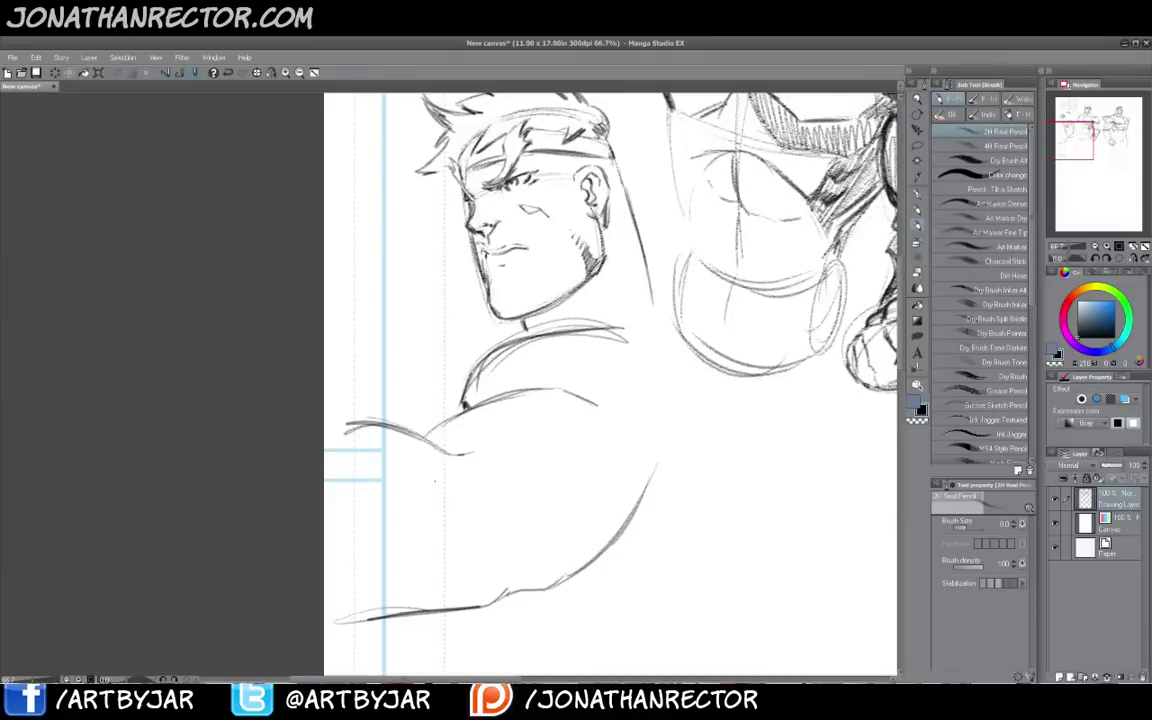
# Draw the muscle contour inside the arm and hatch short shading strokes along its lower edge
pyautogui.moveTo(513, 497)
pyautogui.mouseDown()
pyautogui.moveTo(512, 481)
pyautogui.moveTo(524, 550)
pyautogui.moveTo(463, 546)
pyautogui.moveTo(524, 556)
pyautogui.mouseUp()
pyautogui.moveTo(517, 542); pyautogui.dragTo(517, 558)
pyautogui.moveTo(508, 542); pyautogui.dragTo(508, 556)
pyautogui.moveTo(498, 542); pyautogui.dragTo(496, 551)
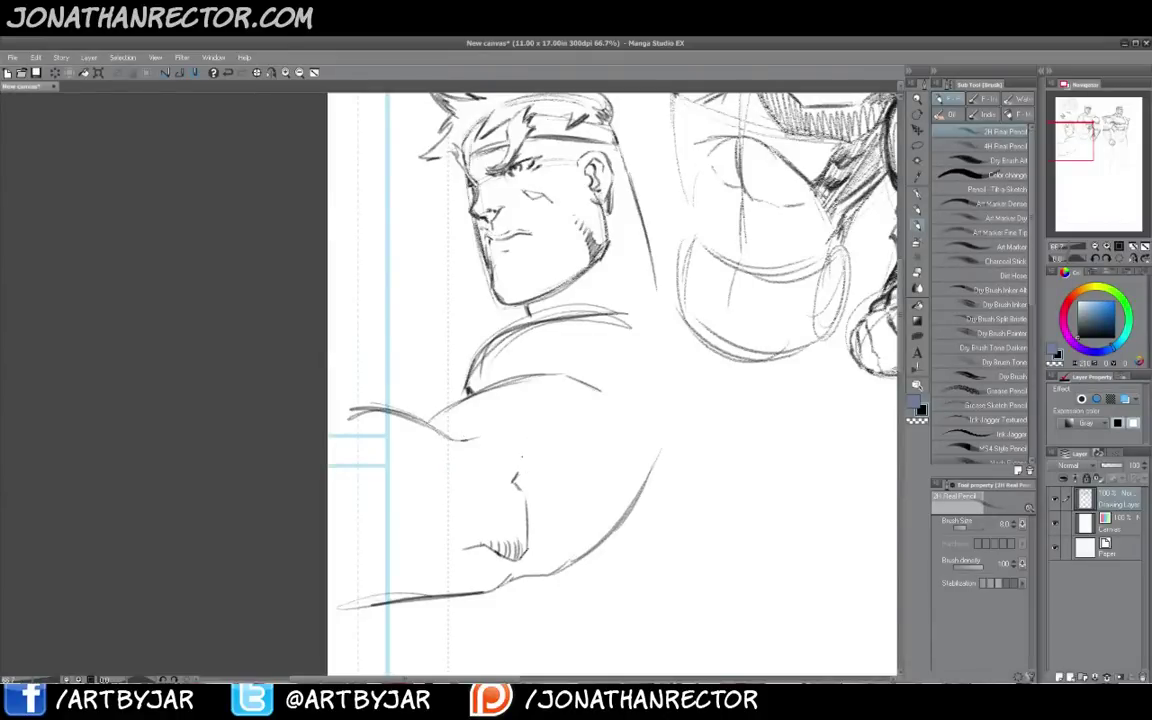
# Hatch the upper end of the arm's inner muscle contour and add a small crease on the shoulder
pyautogui.moveTo(522, 458); pyautogui.dragTo(518, 474)
pyautogui.moveTo(518, 461); pyautogui.dragTo(511, 480)
pyautogui.moveTo(510, 467); pyautogui.dragTo(504, 483)
pyautogui.moveTo(501, 476); pyautogui.dragTo(499, 483)
pyautogui.moveTo(559, 436)
pyautogui.mouseDown()
pyautogui.moveTo(597, 427)
pyautogui.moveTo(557, 443)
pyautogui.mouseUp()
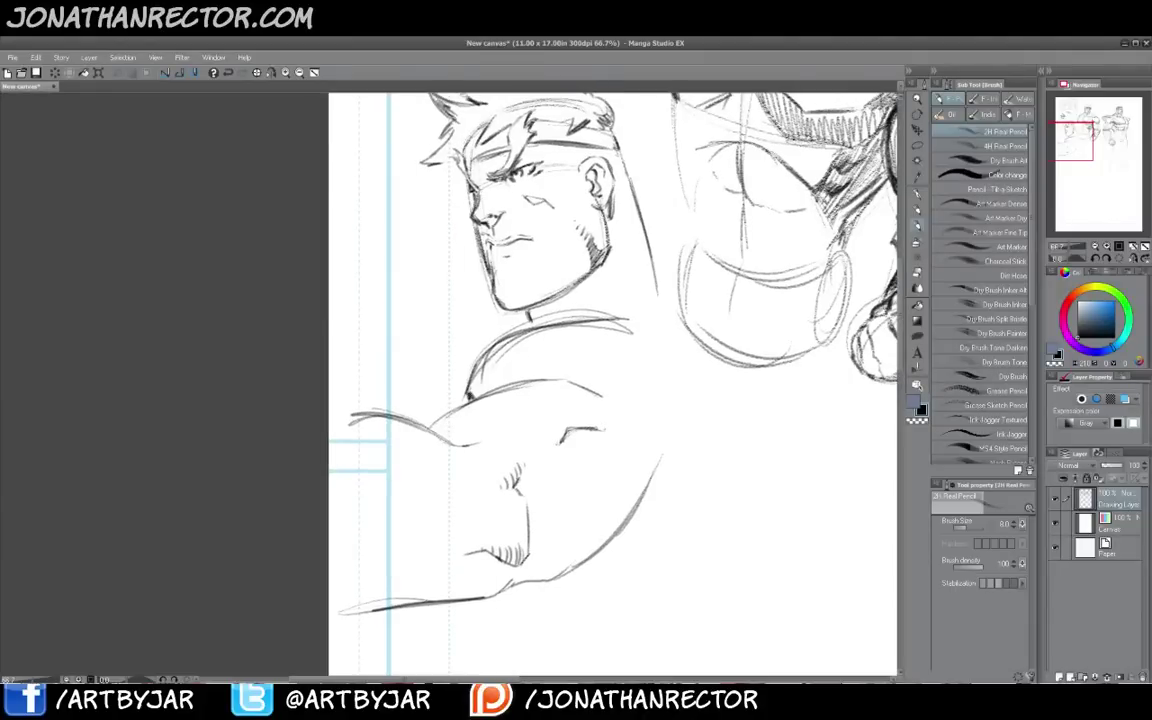
# Darken the contours where the shoulder meets the arm and add a neck line below the jaw
pyautogui.moveTo(431, 459)
pyautogui.mouseDown()
pyautogui.moveTo(432, 484)
pyautogui.moveTo(525, 409)
pyautogui.mouseUp()
pyautogui.moveTo(441, 445)
pyautogui.mouseDown()
pyautogui.moveTo(430, 456)
pyautogui.moveTo(350, 443)
pyautogui.moveTo(333, 457)
pyautogui.mouseUp()
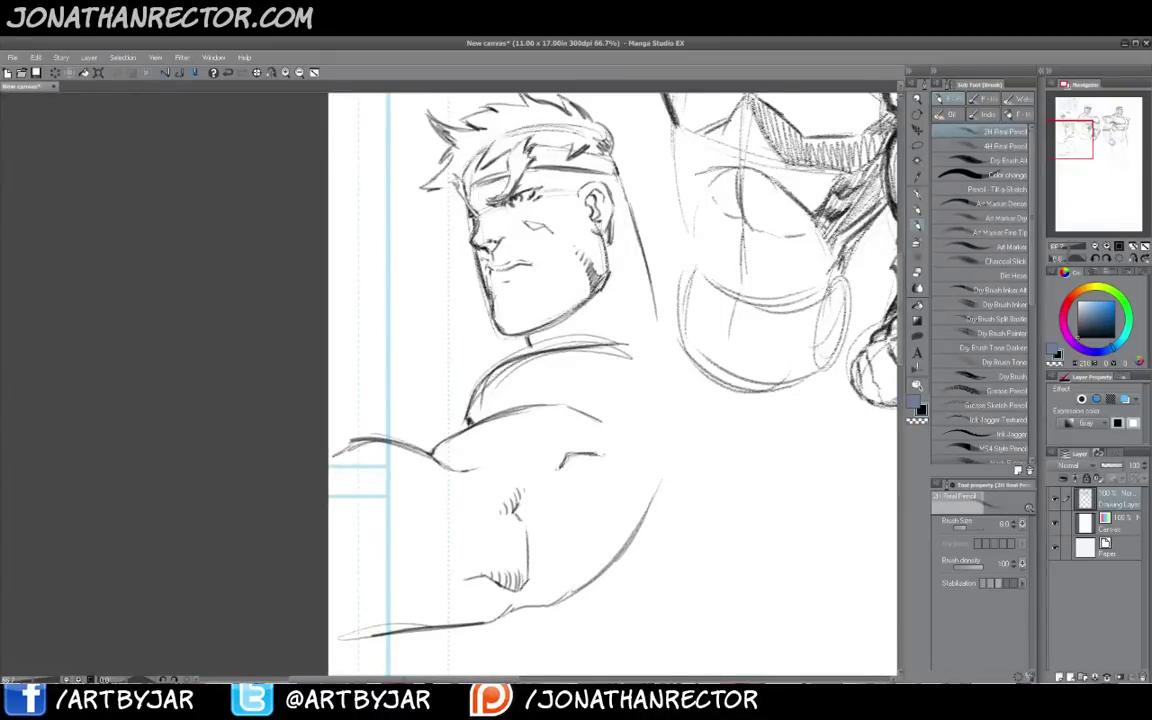
pyautogui.moveTo(601, 323); pyautogui.dragTo(597, 339)
# Sketch long overlapping ribbon-like curves sweeping across the page in front of the face
pyautogui.moveTo(427, 321); pyautogui.dragTo(444, 351)
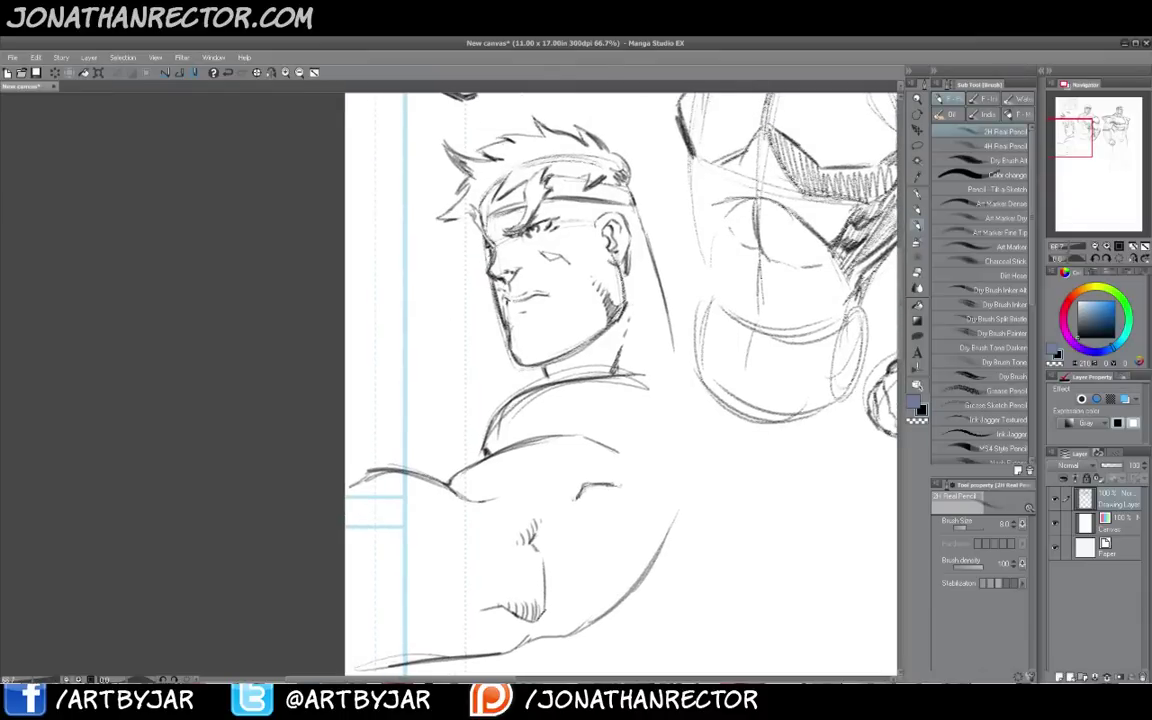
pyautogui.moveTo(478, 256)
pyautogui.mouseDown()
pyautogui.moveTo(372, 302)
pyautogui.moveTo(330, 340)
pyautogui.mouseUp()
pyautogui.moveTo(456, 262); pyautogui.dragTo(488, 256)
pyautogui.moveTo(421, 263)
pyautogui.mouseDown()
pyautogui.moveTo(370, 293)
pyautogui.moveTo(345, 346)
pyautogui.mouseUp()
pyautogui.moveTo(470, 334)
pyautogui.mouseDown()
pyautogui.moveTo(410, 318)
pyautogui.moveTo(346, 260)
pyautogui.mouseUp()
pyautogui.moveTo(444, 274)
pyautogui.mouseDown()
pyautogui.moveTo(392, 281)
pyautogui.moveTo(348, 252)
pyautogui.mouseUp()
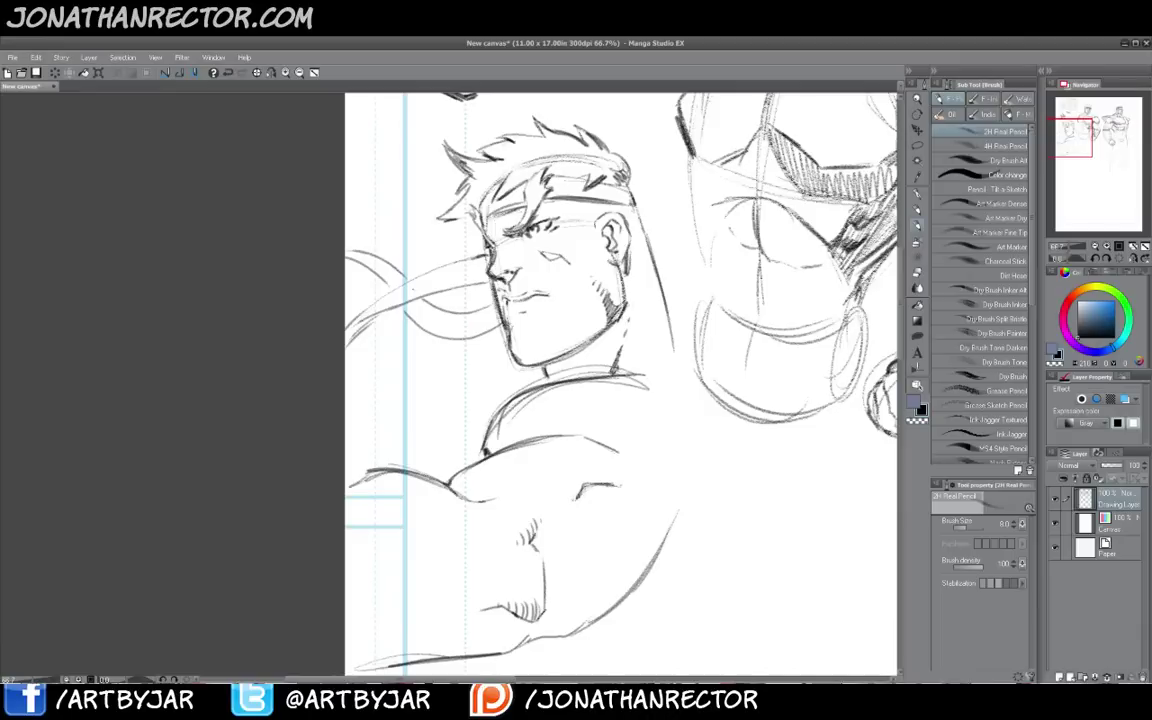
# Shade the ribbon in front of the face and sketch the torn sleeve edge and back contours behind the male bust's shoulder
pyautogui.moveTo(432, 308)
pyautogui.mouseDown()
pyautogui.moveTo(422, 327)
pyautogui.moveTo(426, 308)
pyautogui.moveTo(411, 317)
pyautogui.mouseUp()
pyautogui.moveTo(591, 402)
pyautogui.mouseDown()
pyautogui.moveTo(533, 381)
pyautogui.moveTo(639, 326)
pyautogui.moveTo(718, 425)
pyautogui.mouseUp()
pyautogui.moveTo(664, 426); pyautogui.dragTo(718, 435)
pyautogui.moveTo(717, 419)
pyautogui.mouseDown()
pyautogui.moveTo(708, 435)
pyautogui.moveTo(733, 434)
pyautogui.mouseUp()
pyautogui.moveTo(733, 434); pyautogui.dragTo(753, 521)
pyautogui.moveTo(666, 498)
pyautogui.mouseDown()
pyautogui.moveTo(748, 550)
pyautogui.moveTo(690, 514)
pyautogui.mouseUp()
pyautogui.moveTo(620, 409)
pyautogui.mouseDown()
pyautogui.moveTo(638, 430)
pyautogui.moveTo(626, 463)
pyautogui.moveTo(645, 494)
pyautogui.mouseUp()
# Sketch the garment's neckline from the front of the neck to the raised collar and hatch the ribbon fold
pyautogui.moveTo(485, 365)
pyautogui.mouseDown()
pyautogui.moveTo(443, 349)
pyautogui.moveTo(437, 385)
pyautogui.mouseUp()
pyautogui.moveTo(517, 356); pyautogui.dragTo(548, 360)
pyautogui.moveTo(554, 354)
pyautogui.mouseDown()
pyautogui.moveTo(603, 343)
pyautogui.moveTo(628, 411)
pyautogui.mouseUp()
pyautogui.moveTo(403, 344); pyautogui.dragTo(381, 382)
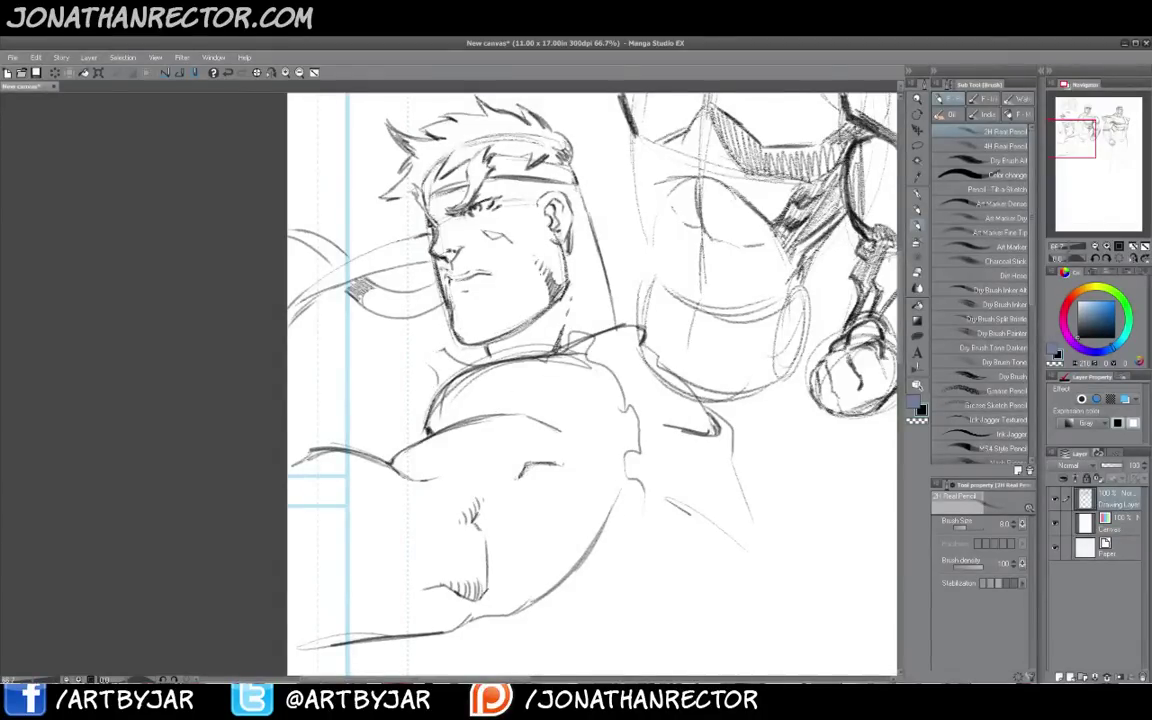
# Round off the back of the shoulder muscle with a curved contour and strengthen the line along the top of the arm
pyautogui.moveTo(490, 429); pyautogui.dragTo(501, 425)
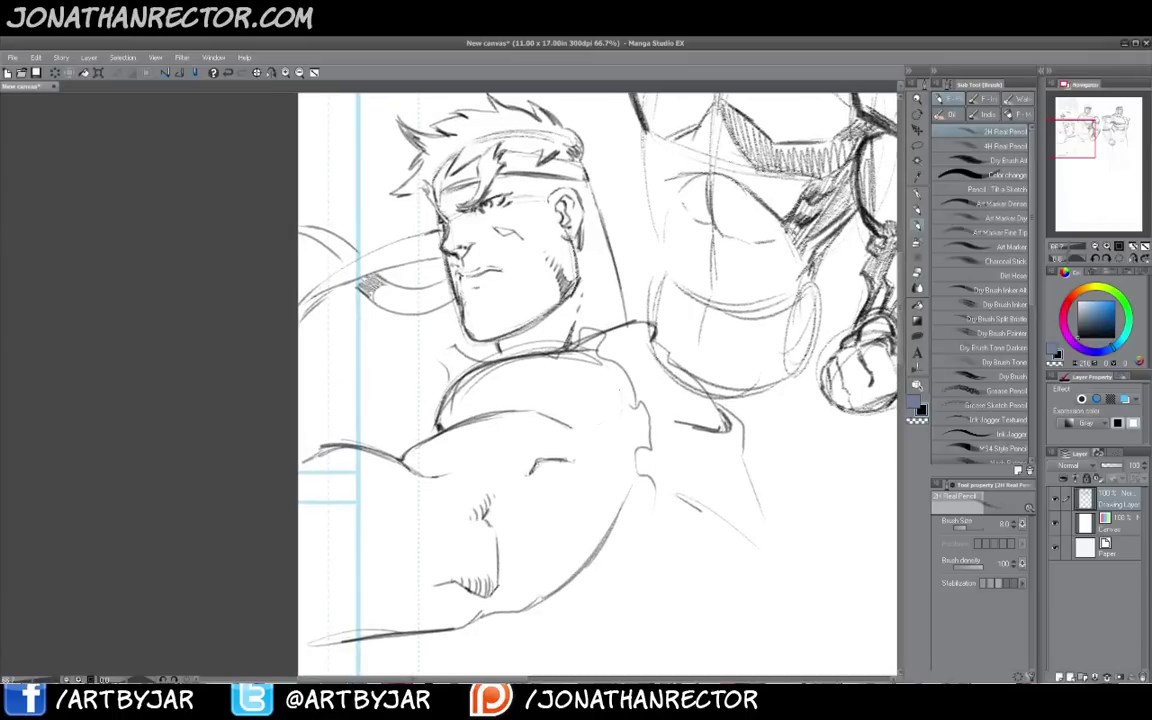
pyautogui.moveTo(619, 390); pyautogui.dragTo(588, 427)
pyautogui.moveTo(604, 367); pyautogui.dragTo(621, 410)
pyautogui.moveTo(606, 369); pyautogui.dragTo(620, 404)
pyautogui.moveTo(405, 458)
pyautogui.mouseDown()
pyautogui.moveTo(456, 428)
pyautogui.moveTo(540, 416)
pyautogui.moveTo(416, 447)
pyautogui.moveTo(538, 414)
pyautogui.mouseUp()
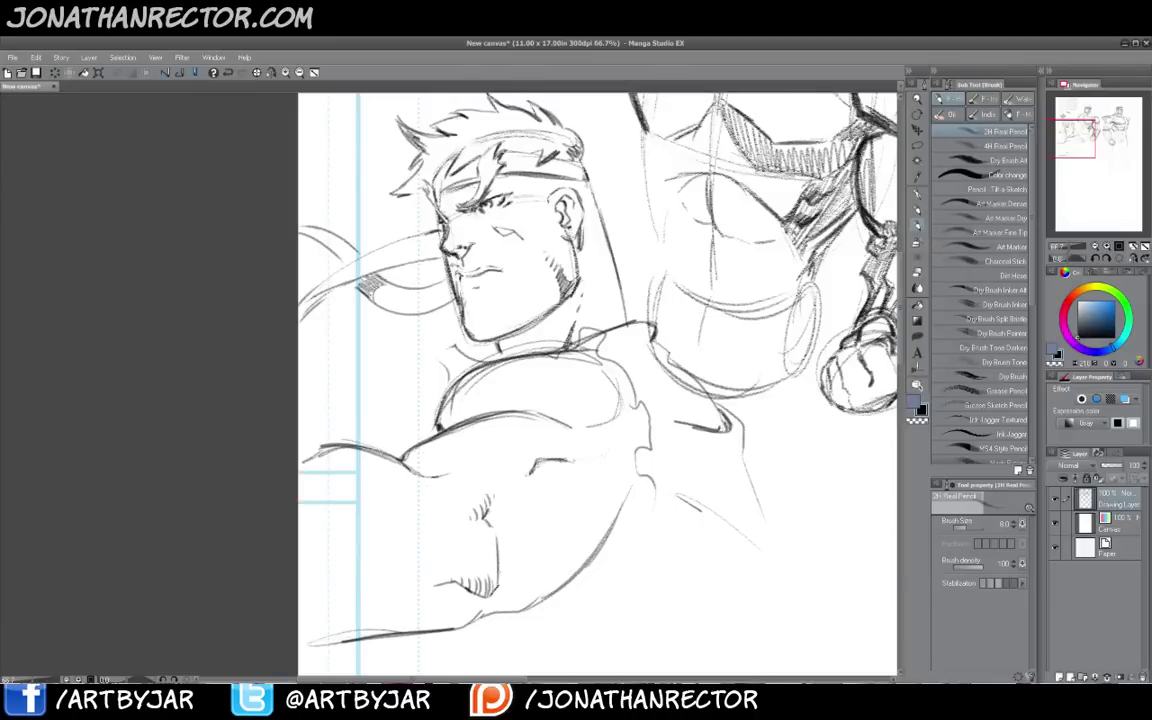
# Darken the shoulder's front contour with overlapping strokes and add short shading marks inside the arm's lower edge
pyautogui.moveTo(462, 521); pyautogui.dragTo(534, 469)
pyautogui.moveTo(442, 415)
pyautogui.mouseDown()
pyautogui.moveTo(512, 360)
pyautogui.moveTo(580, 354)
pyautogui.mouseUp()
pyautogui.moveTo(524, 357)
pyautogui.mouseDown()
pyautogui.moveTo(459, 379)
pyautogui.moveTo(435, 432)
pyautogui.mouseUp()
pyautogui.moveTo(439, 436)
pyautogui.mouseDown()
pyautogui.moveTo(454, 396)
pyautogui.moveTo(547, 356)
pyautogui.mouseUp()
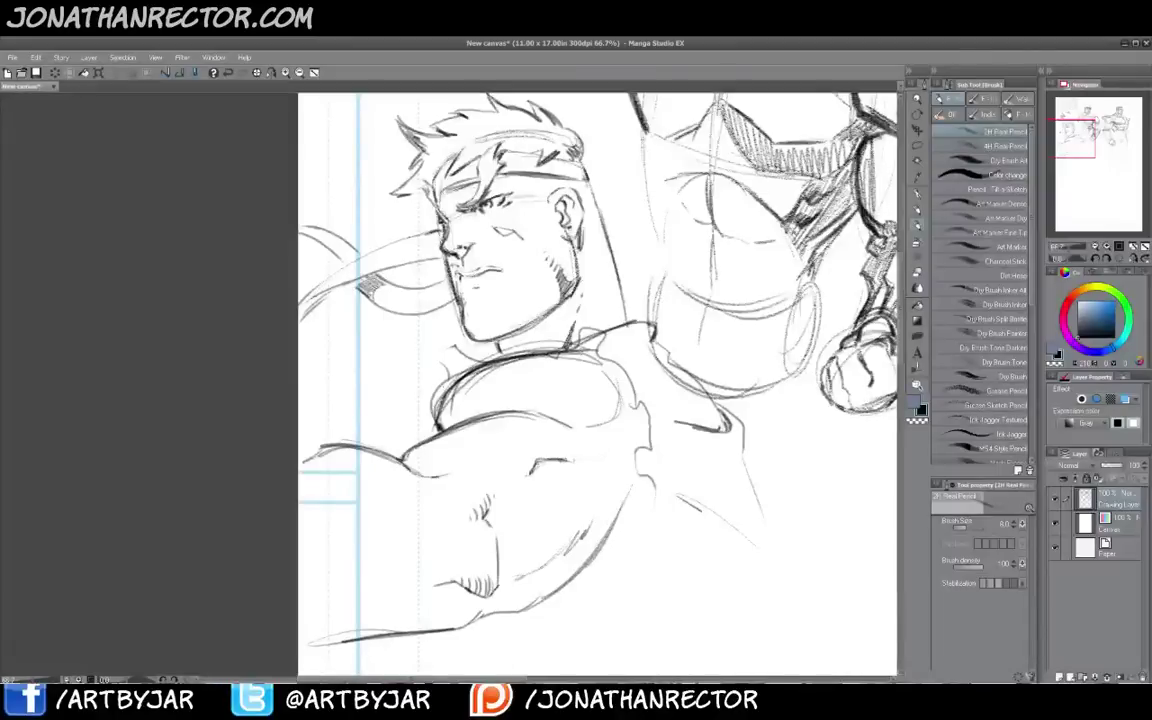
pyautogui.moveTo(410, 342)
pyautogui.mouseDown()
pyautogui.moveTo(393, 386)
pyautogui.moveTo(517, 315)
pyautogui.mouseUp()
pyautogui.moveTo(517, 315); pyautogui.dragTo(558, 343)
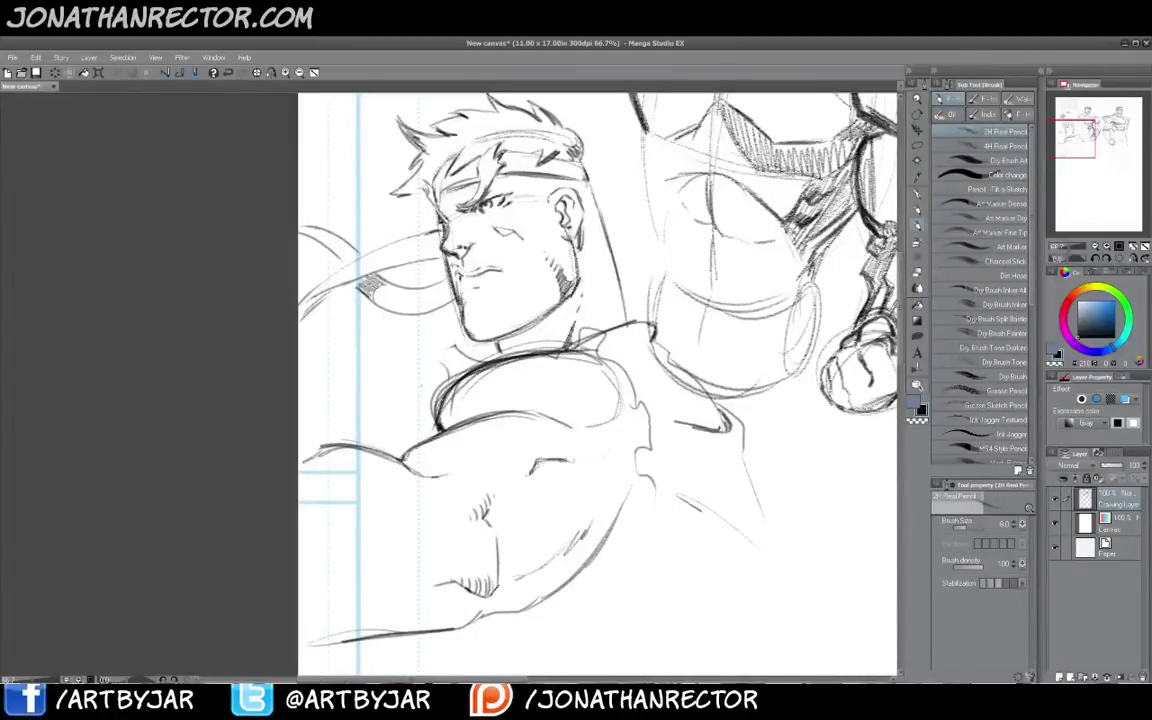
# Hatch the shadow inside the front of the shoulder and add a dark angular muscle crease at its middle
pyautogui.moveTo(477, 396)
pyautogui.mouseDown()
pyautogui.moveTo(499, 398)
pyautogui.moveTo(483, 424)
pyautogui.mouseUp()
pyautogui.moveTo(476, 399); pyautogui.dragTo(474, 428)
pyautogui.moveTo(468, 406)
pyautogui.mouseDown()
pyautogui.moveTo(468, 431)
pyautogui.moveTo(509, 378)
pyautogui.moveTo(540, 411)
pyautogui.moveTo(527, 394)
pyautogui.mouseUp()
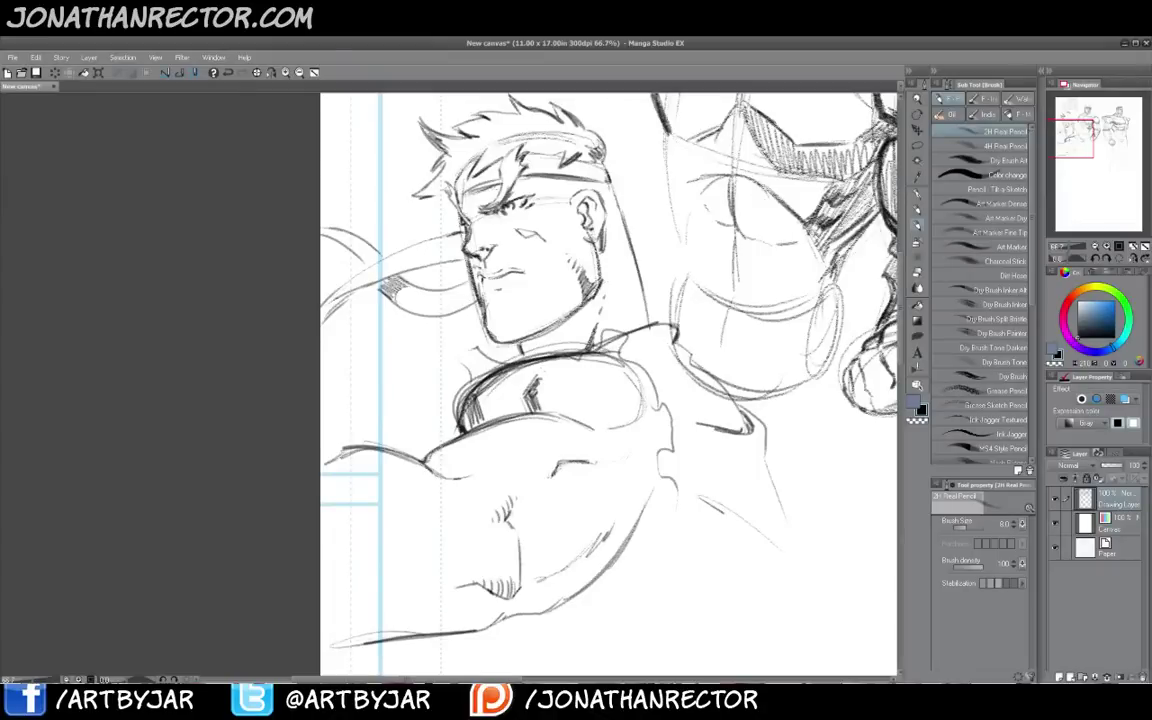
# Define the upper arm muscle near the armpit and fill the back of the arm with curved contour hatching
pyautogui.moveTo(442, 446)
pyautogui.mouseDown()
pyautogui.moveTo(437, 471)
pyautogui.moveTo(474, 474)
pyautogui.mouseUp()
pyautogui.moveTo(466, 478); pyautogui.dragTo(492, 471)
pyautogui.moveTo(482, 417)
pyautogui.mouseDown()
pyautogui.moveTo(544, 415)
pyautogui.moveTo(627, 508)
pyautogui.mouseUp()
pyautogui.moveTo(548, 458)
pyautogui.mouseDown()
pyautogui.moveTo(567, 443)
pyautogui.moveTo(612, 505)
pyautogui.mouseUp()
pyautogui.moveTo(609, 433)
pyautogui.mouseDown()
pyautogui.moveTo(621, 500)
pyautogui.moveTo(639, 490)
pyautogui.mouseUp()
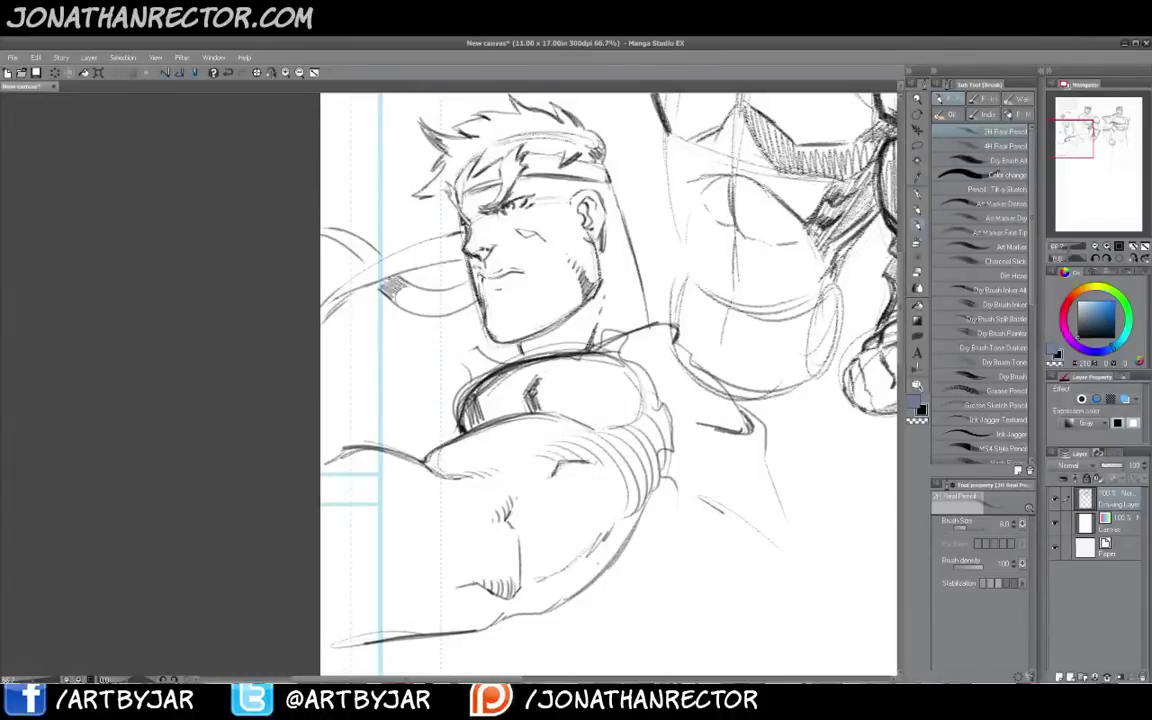
# Add curved hatching to the rear of the shoulder and short shadow strokes on the neck below the jaw
pyautogui.moveTo(578, 338)
pyautogui.mouseDown()
pyautogui.moveTo(550, 388)
pyautogui.moveTo(521, 384)
pyautogui.mouseUp()
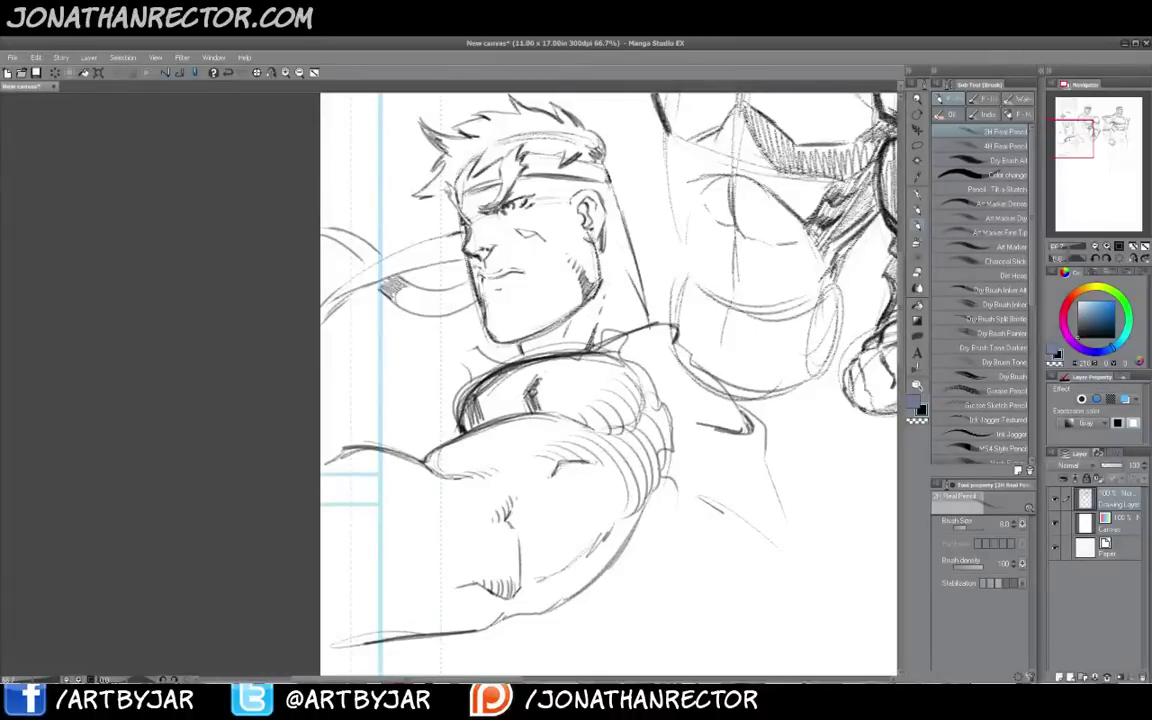
pyautogui.moveTo(542, 337); pyautogui.dragTo(545, 354)
pyautogui.moveTo(533, 340); pyautogui.dragTo(534, 356)
# Sketch a light egg-shaped head in the empty area below the figures, with a vertical centre line and curved eye line
pyautogui.scroll(-1, 520, 358)
pyautogui.moveTo(451, 408)
pyautogui.mouseDown()
pyautogui.moveTo(445, 430)
pyautogui.moveTo(388, 480)
pyautogui.moveTo(271, 328)
pyautogui.moveTo(323, 541)
pyautogui.moveTo(386, 332)
pyautogui.mouseUp()
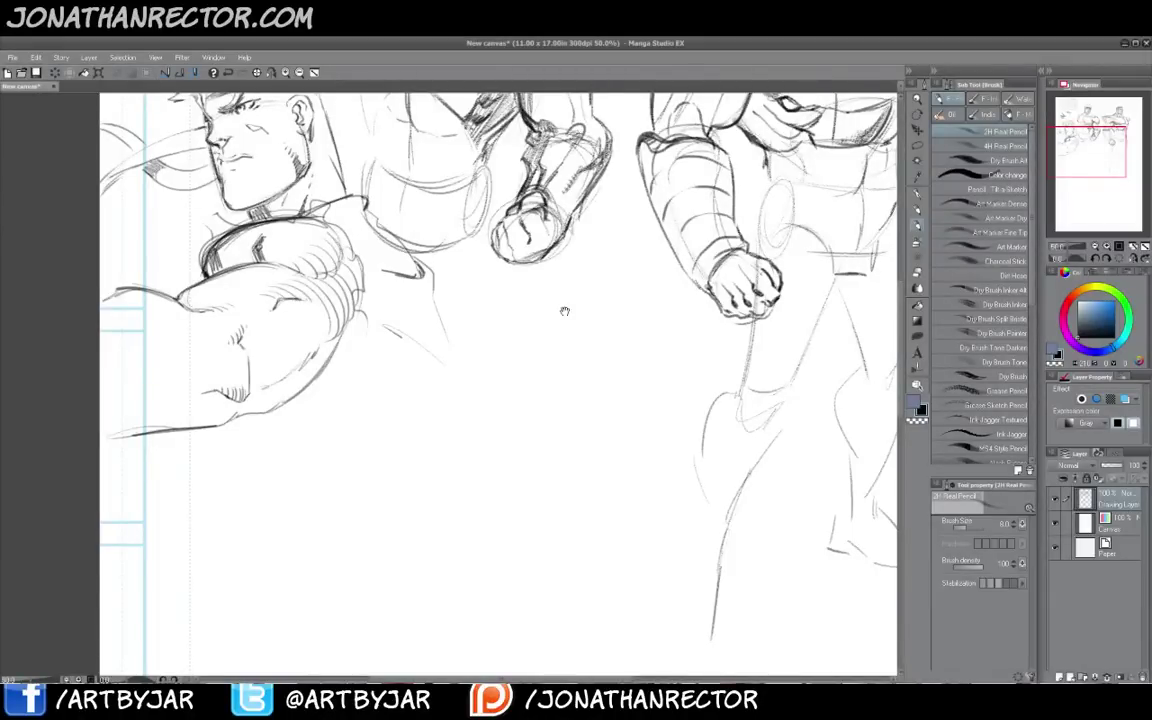
pyautogui.moveTo(563, 311)
pyautogui.mouseDown()
pyautogui.moveTo(591, 275)
pyautogui.moveTo(578, 306)
pyautogui.mouseUp()
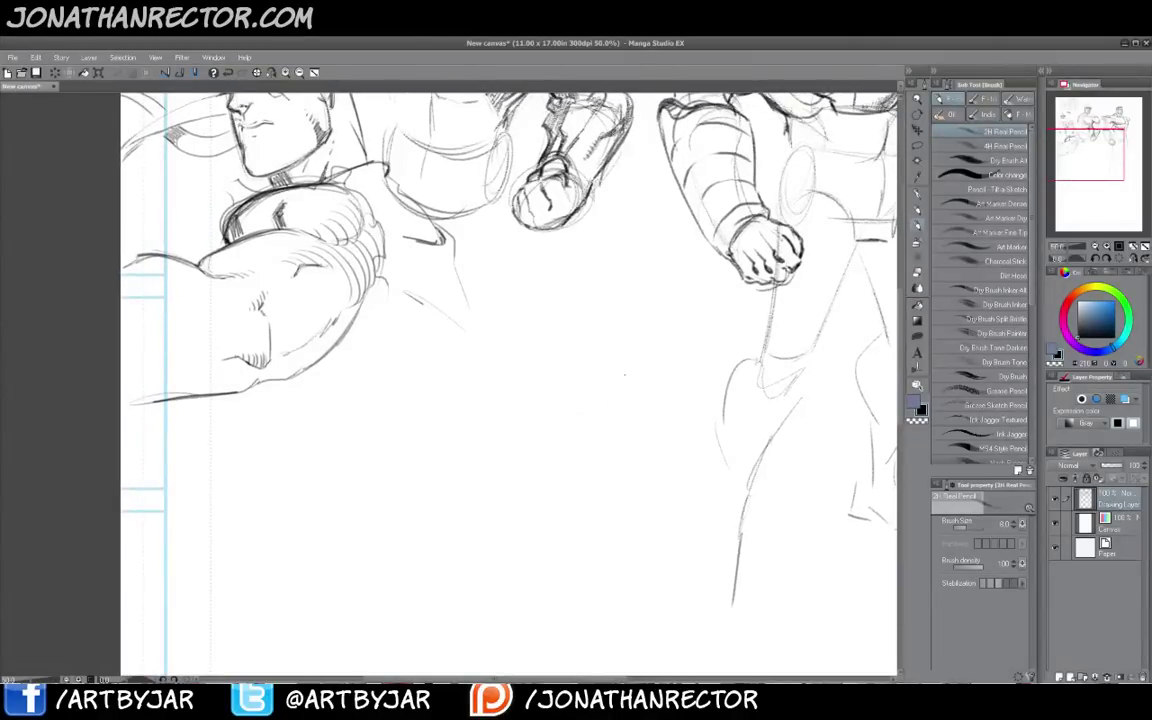
pyautogui.moveTo(600, 268); pyautogui.dragTo(638, 397)
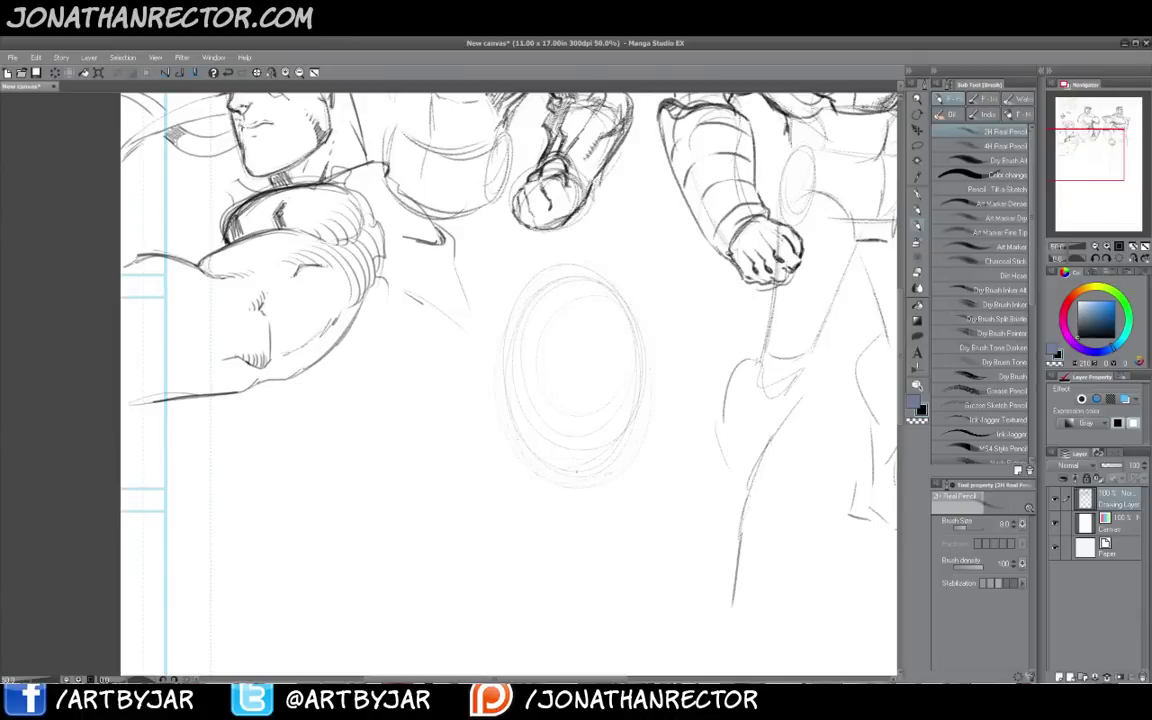
pyautogui.moveTo(552, 330); pyautogui.dragTo(553, 480)
pyautogui.moveTo(523, 378); pyautogui.dragTo(608, 394)
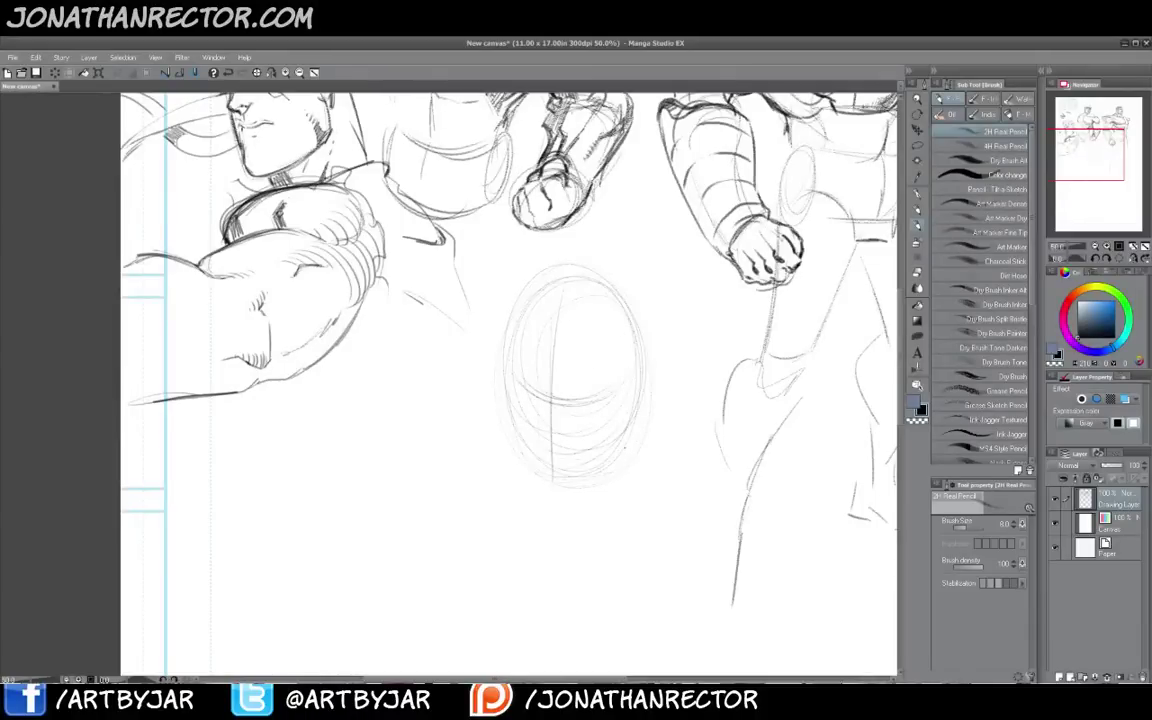
pyautogui.moveTo(502, 428); pyautogui.dragTo(560, 495)
pyautogui.moveTo(576, 378); pyautogui.dragTo(589, 393)
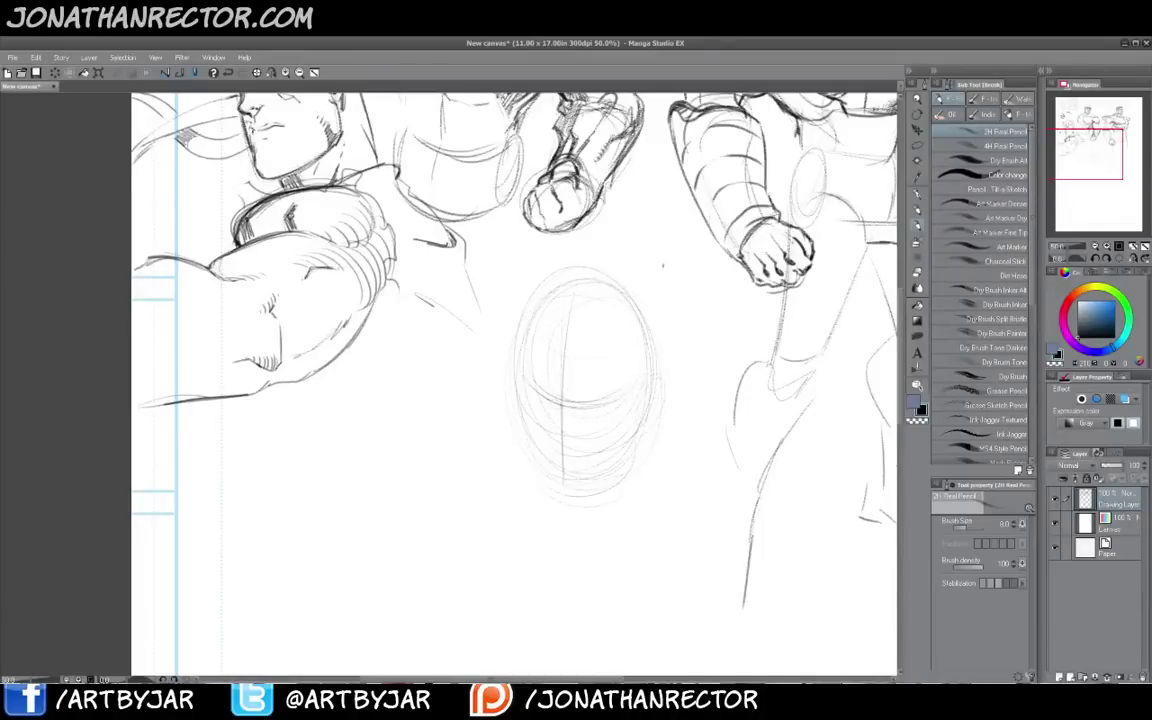
# Rough in the eye placement, nose and mouth marks along the new head's guidelines
pyautogui.moveTo(540, 367); pyautogui.dragTo(592, 418)
pyautogui.moveTo(528, 379)
pyautogui.mouseDown()
pyautogui.moveTo(549, 411)
pyautogui.moveTo(537, 400)
pyautogui.mouseUp()
pyautogui.moveTo(526, 377); pyautogui.dragTo(541, 398)
pyautogui.moveTo(565, 395); pyautogui.dragTo(571, 399)
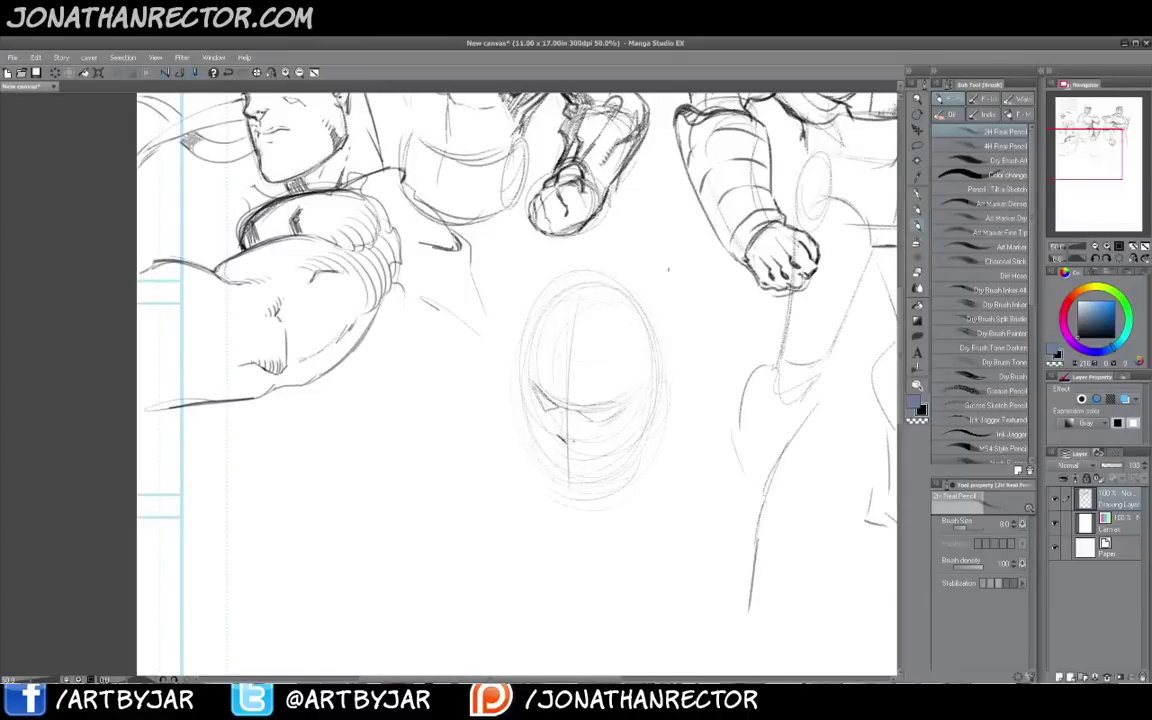
pyautogui.moveTo(564, 456); pyautogui.dragTo(576, 460)
# Outline both sides of the new head's face down to the chin and sketch the ear
pyautogui.moveTo(528, 355); pyautogui.dragTo(526, 374)
pyautogui.moveTo(533, 324)
pyautogui.mouseDown()
pyautogui.moveTo(533, 424)
pyautogui.moveTo(549, 459)
pyautogui.mouseUp()
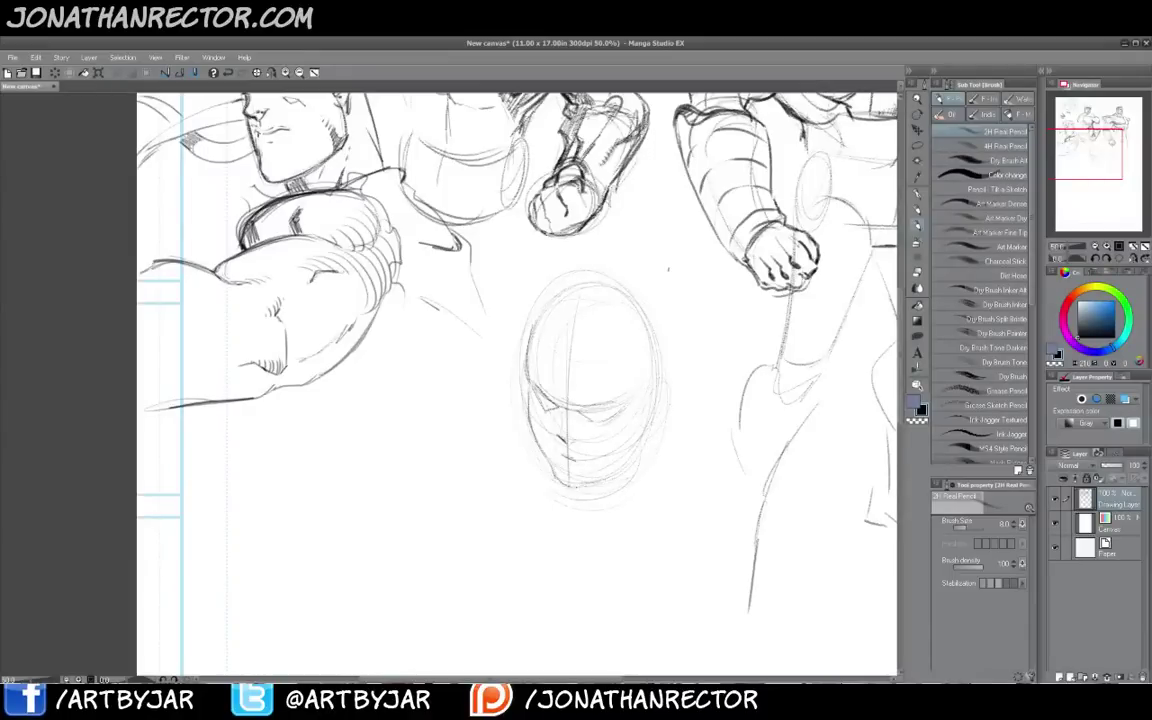
pyautogui.moveTo(653, 434)
pyautogui.mouseDown()
pyautogui.moveTo(633, 465)
pyautogui.moveTo(598, 483)
pyautogui.mouseUp()
pyautogui.moveTo(655, 402); pyautogui.dragTo(628, 430)
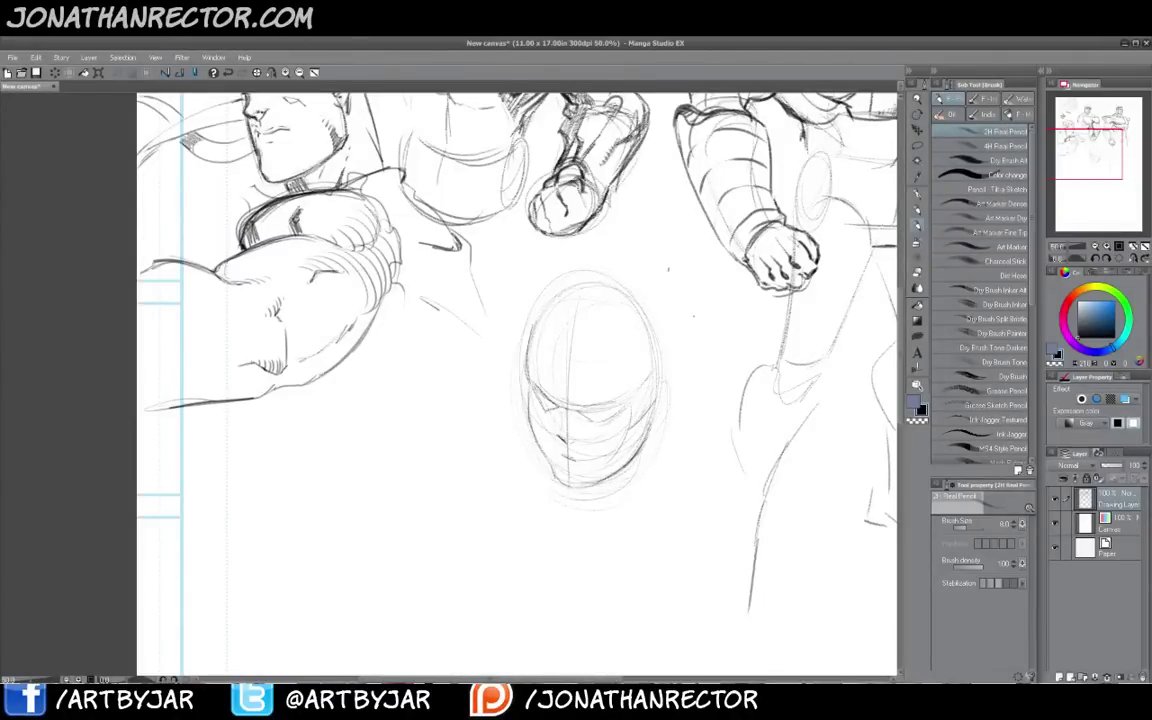
pyautogui.moveTo(643, 379)
pyautogui.mouseDown()
pyautogui.moveTo(636, 369)
pyautogui.moveTo(668, 378)
pyautogui.moveTo(655, 409)
pyautogui.mouseUp()
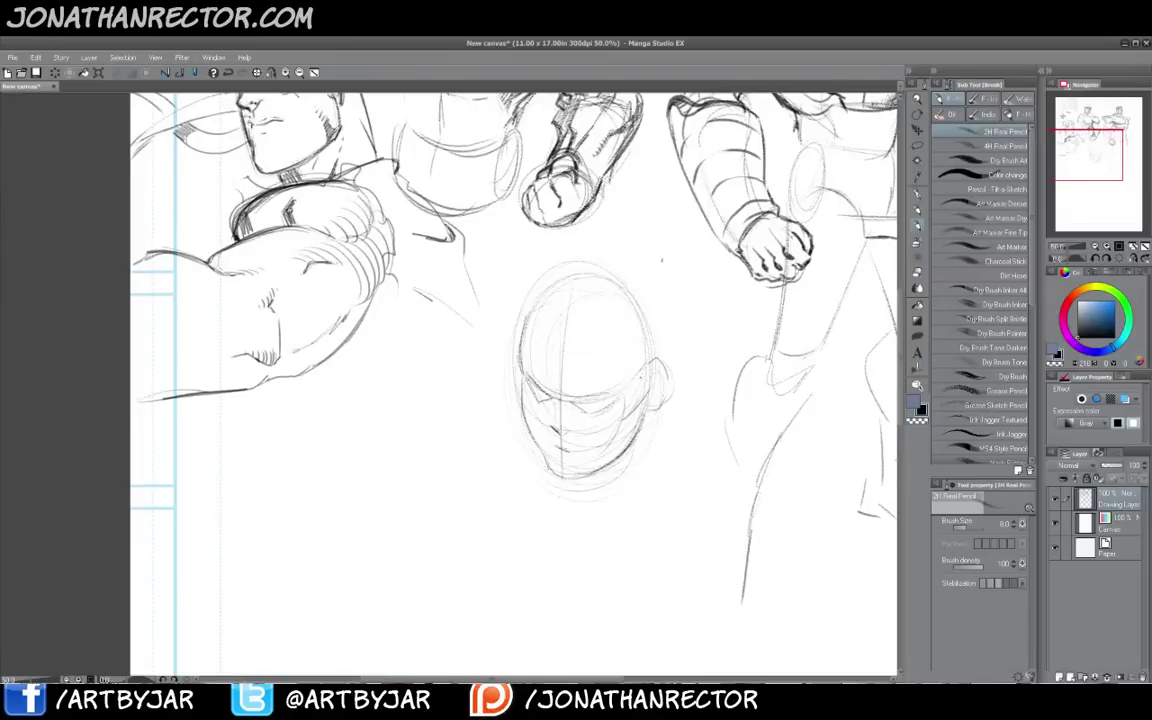
# Sketch the hairline across the forehead and the neck lines below the jaw of the new head
pyautogui.moveTo(557, 300); pyautogui.dragTo(569, 318)
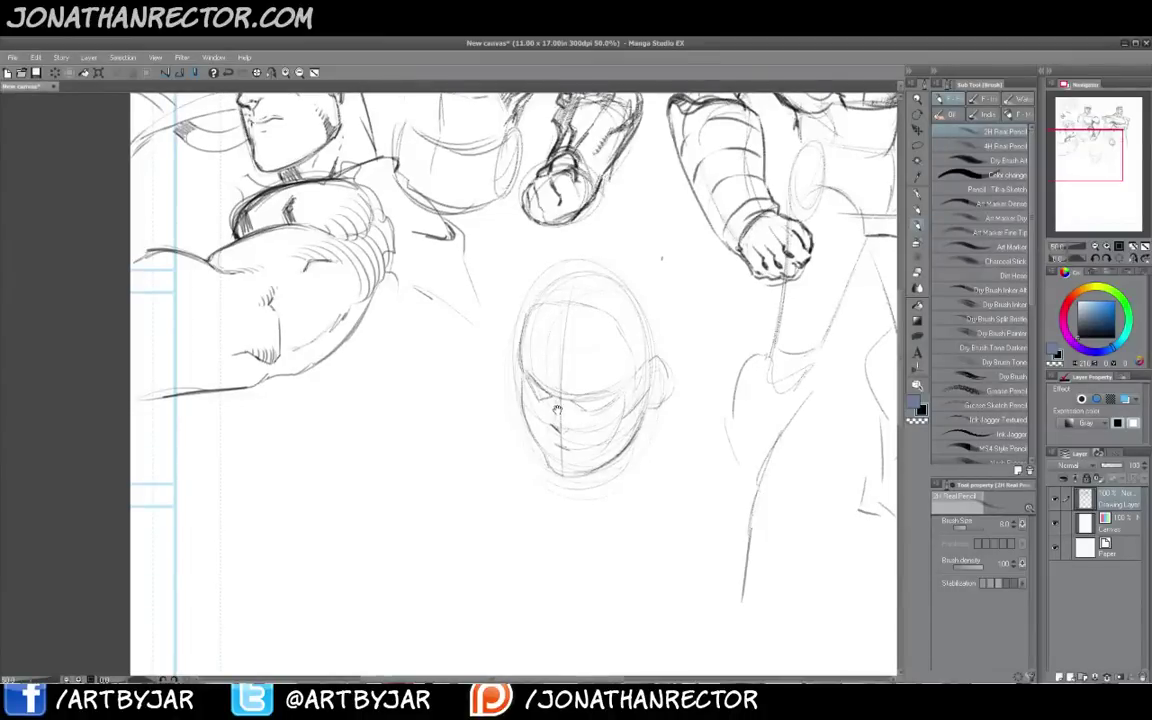
pyautogui.moveTo(641, 413); pyautogui.dragTo(627, 478)
pyautogui.moveTo(502, 444); pyautogui.dragTo(500, 425)
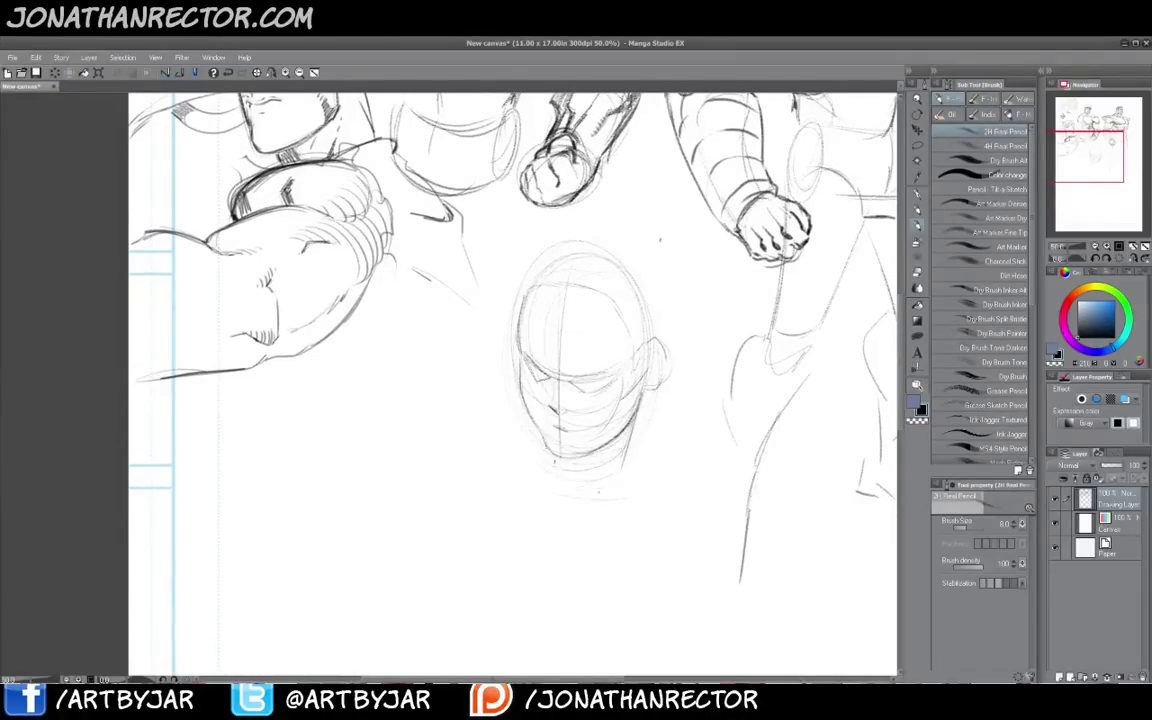
pyautogui.moveTo(502, 448); pyautogui.dragTo(509, 408)
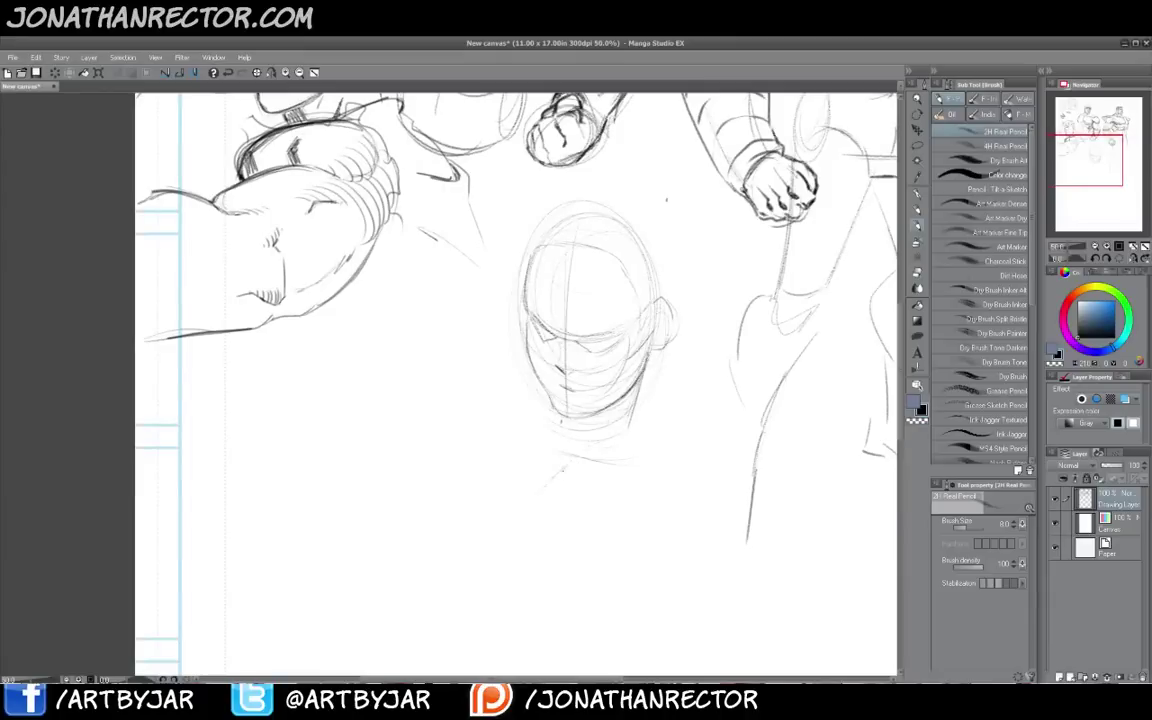
# Sketch the upper torso below the neck with a rounded chest outline, a curved centre line and a diagonal collar line
pyautogui.moveTo(557, 456); pyautogui.dragTo(499, 548)
pyautogui.moveTo(527, 436)
pyautogui.mouseDown()
pyautogui.moveTo(509, 467)
pyautogui.moveTo(445, 488)
pyautogui.moveTo(428, 544)
pyautogui.moveTo(475, 586)
pyautogui.moveTo(525, 607)
pyautogui.moveTo(597, 611)
pyautogui.mouseUp()
pyautogui.moveTo(516, 471); pyautogui.dragTo(617, 535)
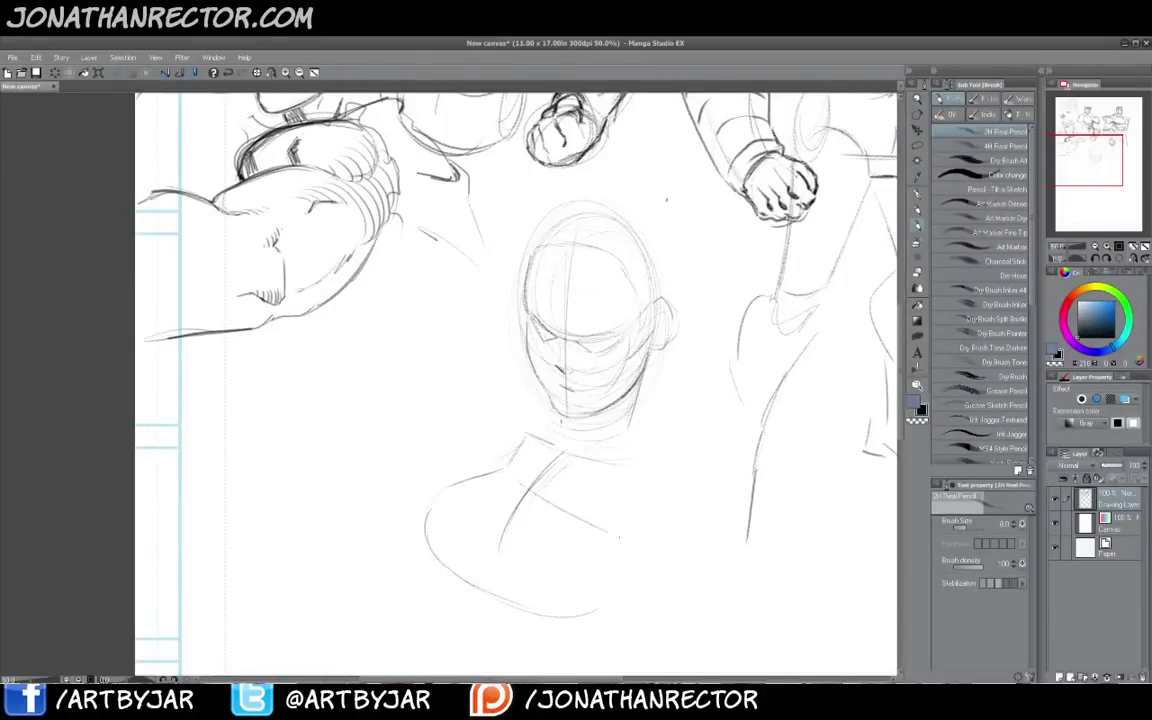
pyautogui.moveTo(536, 491); pyautogui.dragTo(616, 522)
# Sketch the trapezius and the bent arm raised behind the head on the face-front side, including the elbow and forearm
pyautogui.moveTo(528, 388); pyautogui.dragTo(541, 424)
pyautogui.moveTo(483, 366); pyautogui.dragTo(527, 386)
pyautogui.moveTo(456, 352); pyautogui.dragTo(407, 336)
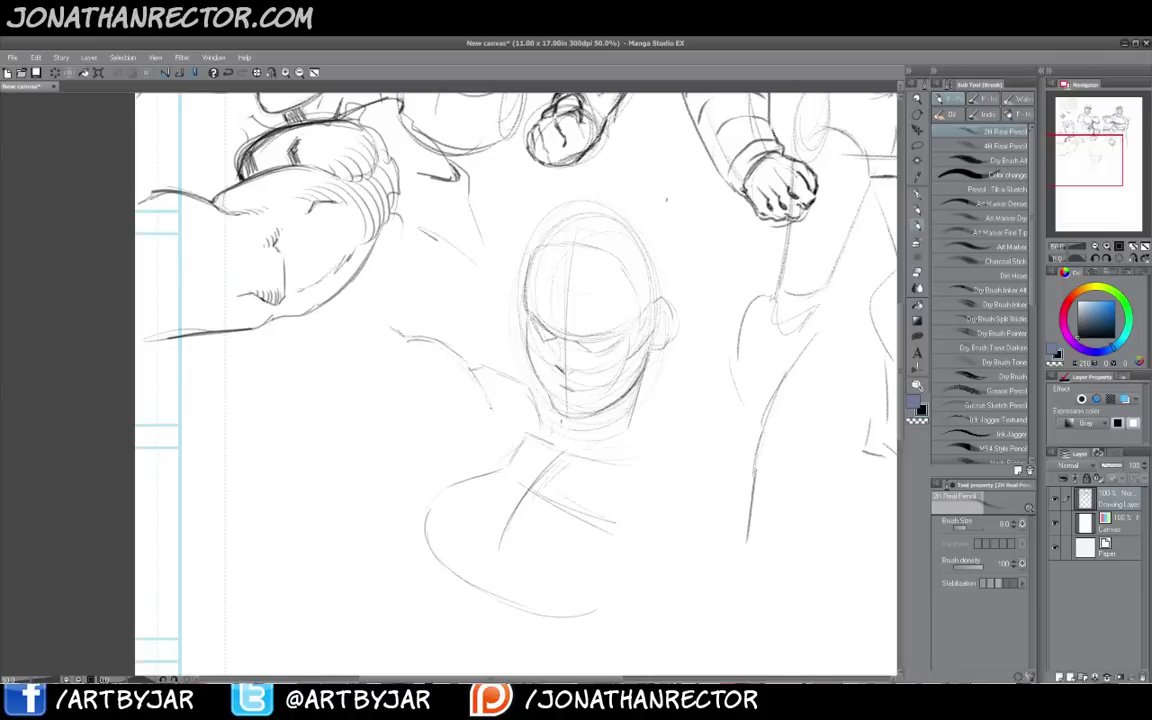
pyautogui.moveTo(500, 439); pyautogui.dragTo(503, 461)
pyautogui.moveTo(388, 403); pyautogui.dragTo(323, 340)
pyautogui.moveTo(360, 363); pyautogui.dragTo(397, 387)
pyautogui.moveTo(327, 342)
pyautogui.mouseDown()
pyautogui.moveTo(329, 318)
pyautogui.moveTo(366, 272)
pyautogui.moveTo(459, 270)
pyautogui.mouseUp()
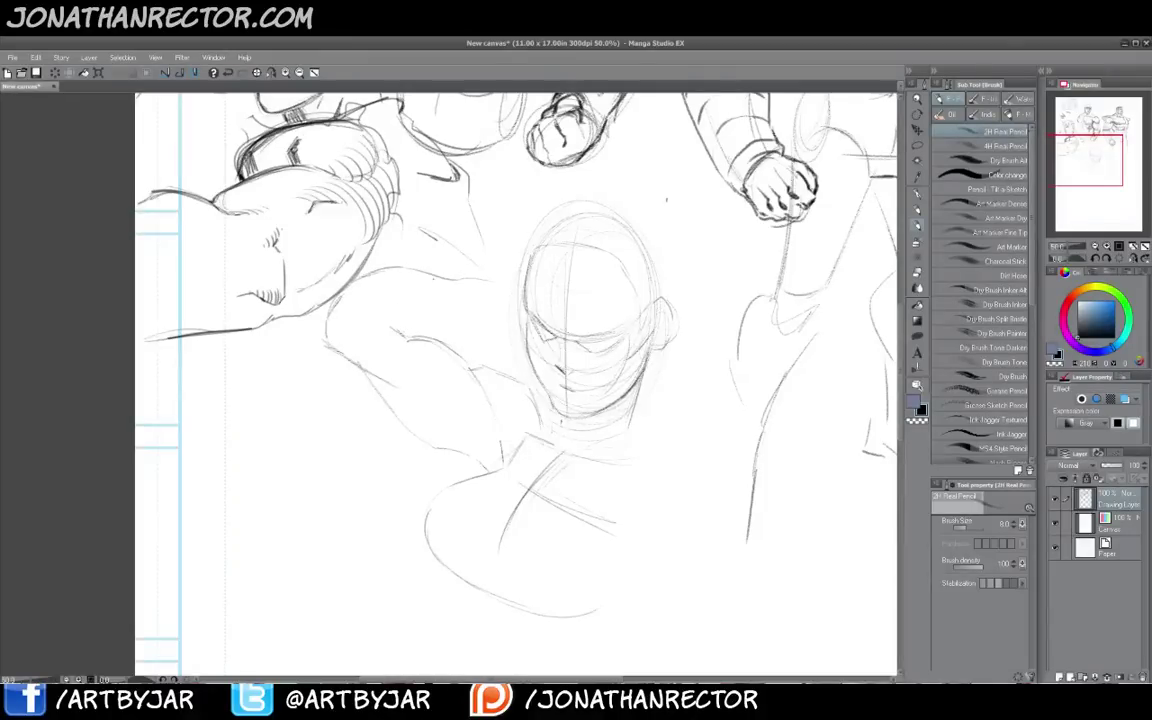
pyautogui.moveTo(437, 336); pyautogui.dragTo(497, 325)
# Sketch the shoulder and bent raised arm on the ear side of the head, redrawing the misplaced outer arm stroke
pyautogui.moveTo(618, 433)
pyautogui.mouseDown()
pyautogui.moveTo(606, 403)
pyautogui.moveTo(600, 431)
pyautogui.mouseUp()
pyautogui.moveTo(624, 385); pyautogui.dragTo(700, 434)
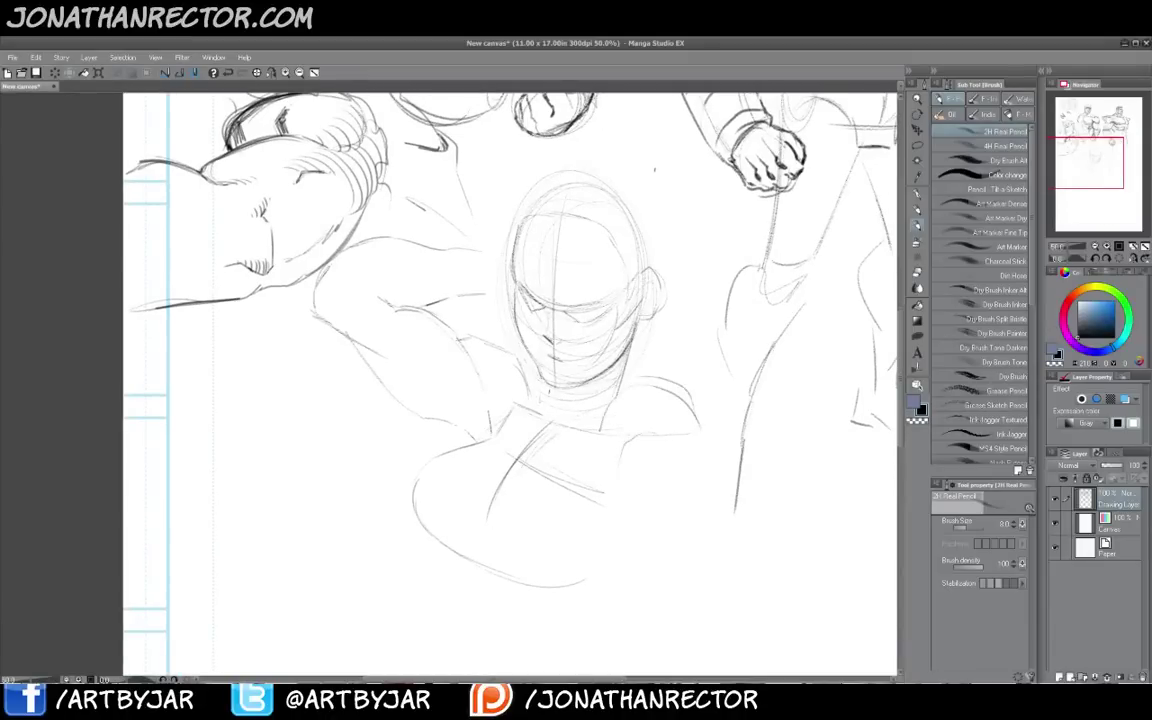
pyautogui.moveTo(690, 389)
pyautogui.mouseDown()
pyautogui.moveTo(702, 425)
pyautogui.moveTo(638, 476)
pyautogui.moveTo(662, 538)
pyautogui.moveTo(785, 512)
pyautogui.moveTo(798, 440)
pyautogui.moveTo(799, 486)
pyautogui.mouseUp()
pyautogui.hotkey('ctrl', 'z')
pyautogui.moveTo(790, 442); pyautogui.dragTo(795, 456)
pyautogui.moveTo(795, 456)
pyautogui.mouseDown()
pyautogui.moveTo(806, 422)
pyautogui.moveTo(717, 322)
pyautogui.mouseUp()
pyautogui.moveTo(733, 488)
pyautogui.mouseDown()
pyautogui.moveTo(753, 506)
pyautogui.moveTo(706, 436)
pyautogui.moveTo(727, 469)
pyautogui.mouseUp()
pyautogui.moveTo(710, 396)
pyautogui.mouseDown()
pyautogui.moveTo(687, 357)
pyautogui.moveTo(707, 311)
pyautogui.moveTo(690, 297)
pyautogui.moveTo(690, 357)
pyautogui.mouseUp()
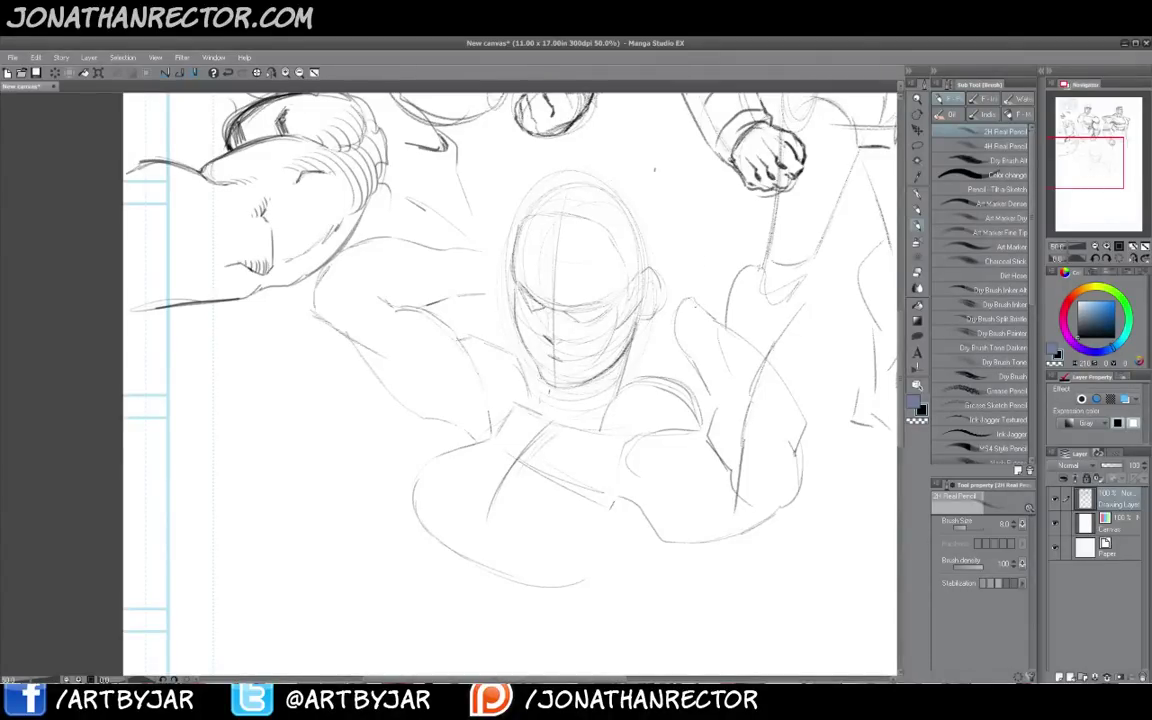
# Refine the ear-side arm with a rounded elbow, a firmer underside, inner muscle contours and a darker shoulder arc
pyautogui.moveTo(809, 438); pyautogui.dragTo(805, 476)
pyautogui.hotkey('ctrl', 'z')
pyautogui.moveTo(796, 441); pyautogui.dragTo(780, 489)
pyautogui.moveTo(664, 534); pyautogui.dragTo(757, 529)
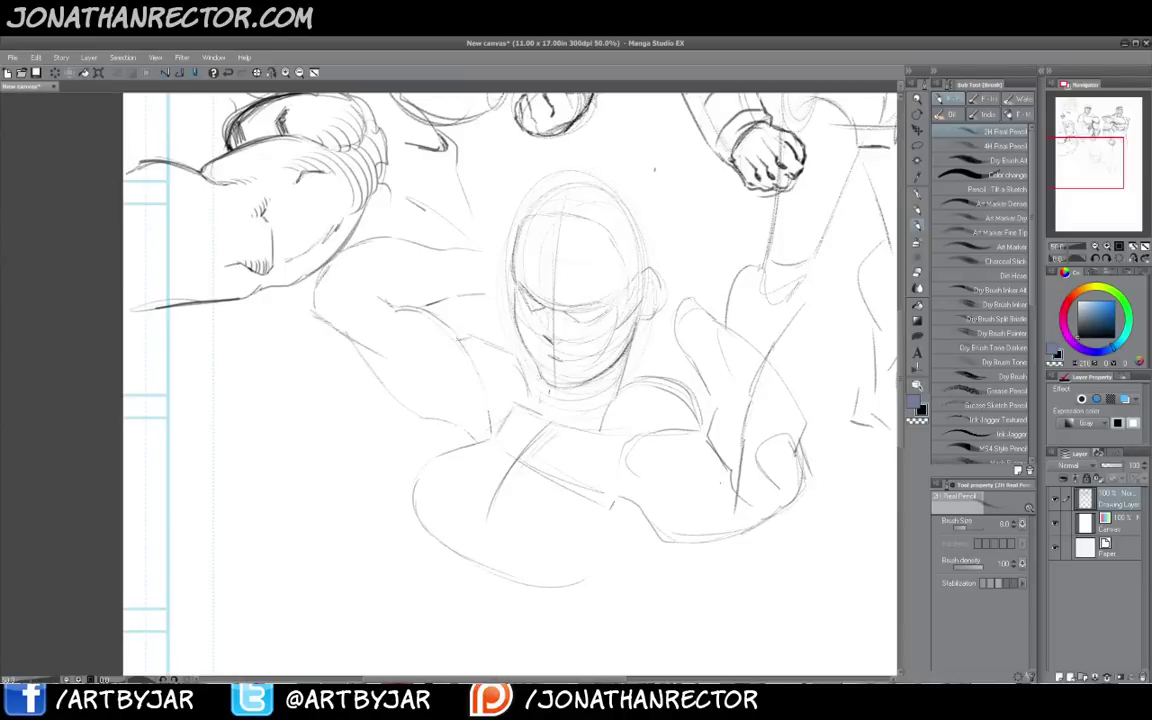
pyautogui.moveTo(720, 466); pyautogui.dragTo(725, 498)
pyautogui.moveTo(627, 455); pyautogui.dragTo(664, 477)
pyautogui.moveTo(694, 496); pyautogui.dragTo(738, 528)
pyautogui.moveTo(685, 382)
pyautogui.mouseDown()
pyautogui.moveTo(610, 407)
pyautogui.moveTo(605, 430)
pyautogui.moveTo(648, 375)
pyautogui.moveTo(697, 414)
pyautogui.moveTo(624, 470)
pyautogui.mouseUp()
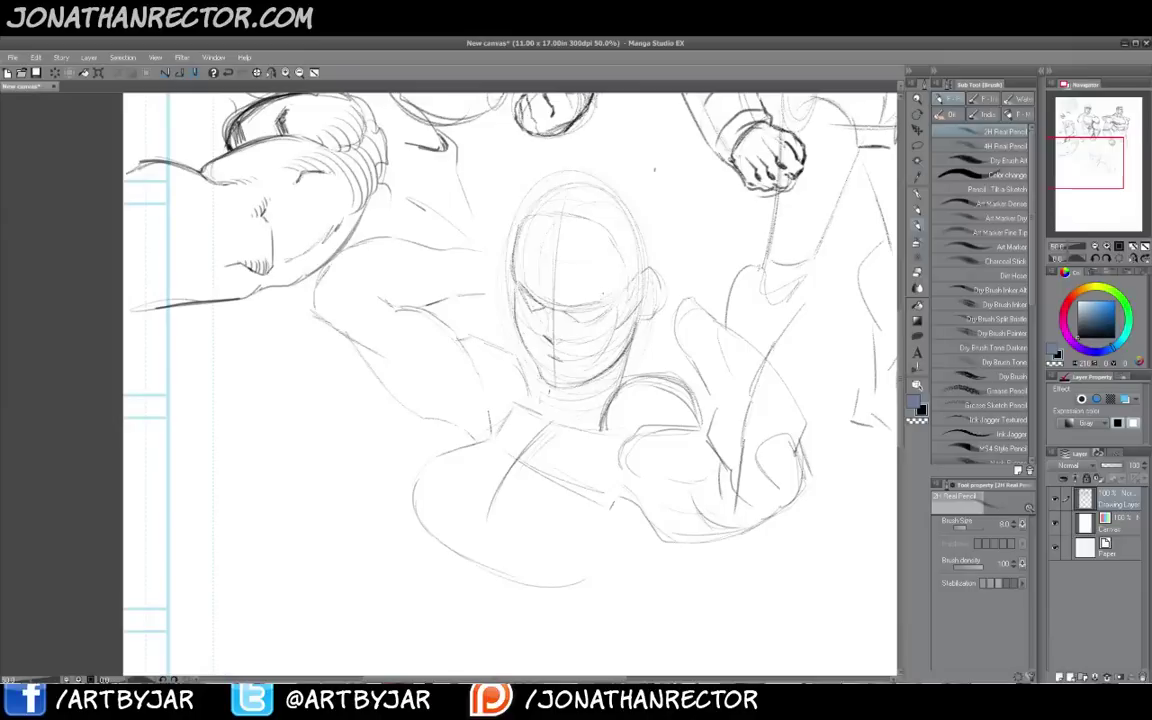
# Draw the female face's two eyes with dark upper lids and angled eyebrows above them
pyautogui.moveTo(569, 314); pyautogui.dragTo(597, 336)
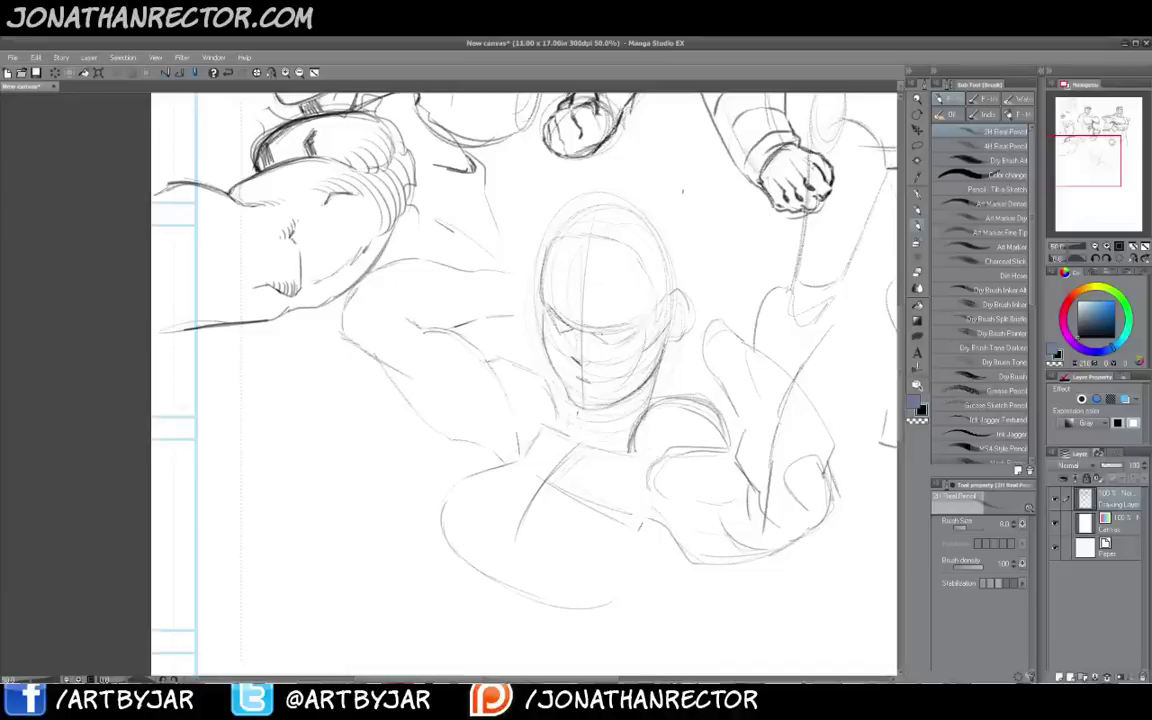
pyautogui.moveTo(598, 337); pyautogui.dragTo(626, 329)
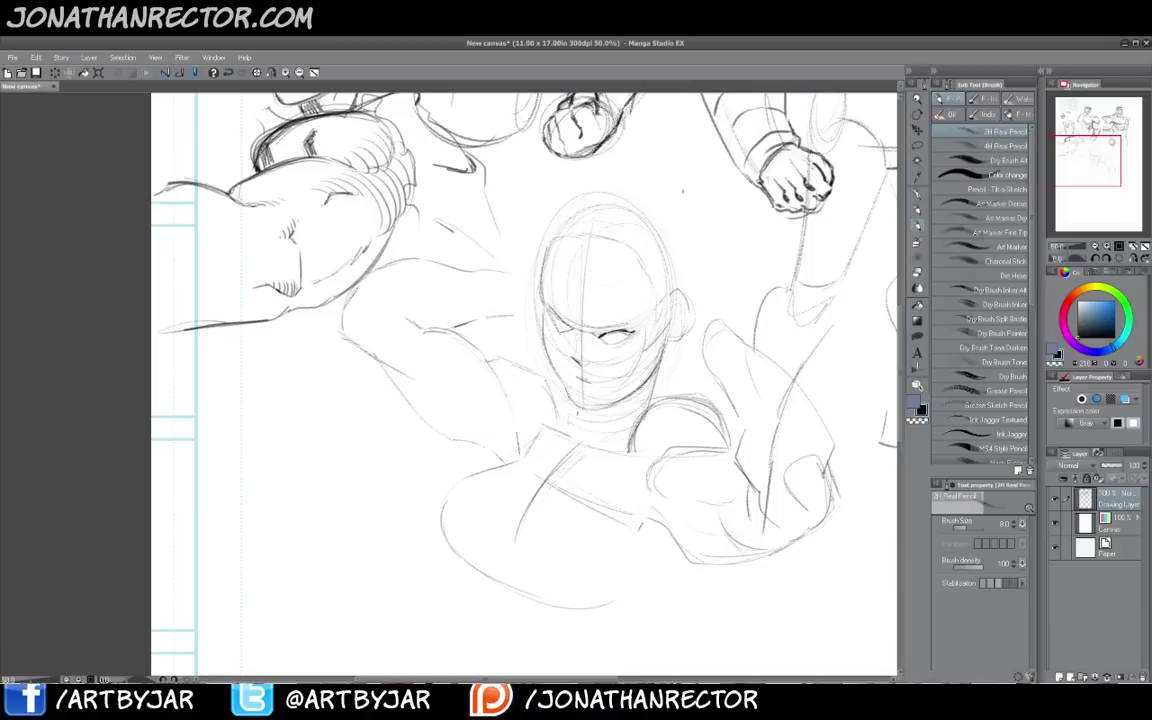
pyautogui.moveTo(630, 330); pyautogui.dragTo(621, 336)
pyautogui.moveTo(555, 318); pyautogui.dragTo(567, 333)
pyautogui.moveTo(602, 322); pyautogui.dragTo(638, 313)
pyautogui.moveTo(565, 319)
pyautogui.mouseDown()
pyautogui.moveTo(541, 290)
pyautogui.moveTo(556, 301)
pyautogui.mouseUp()
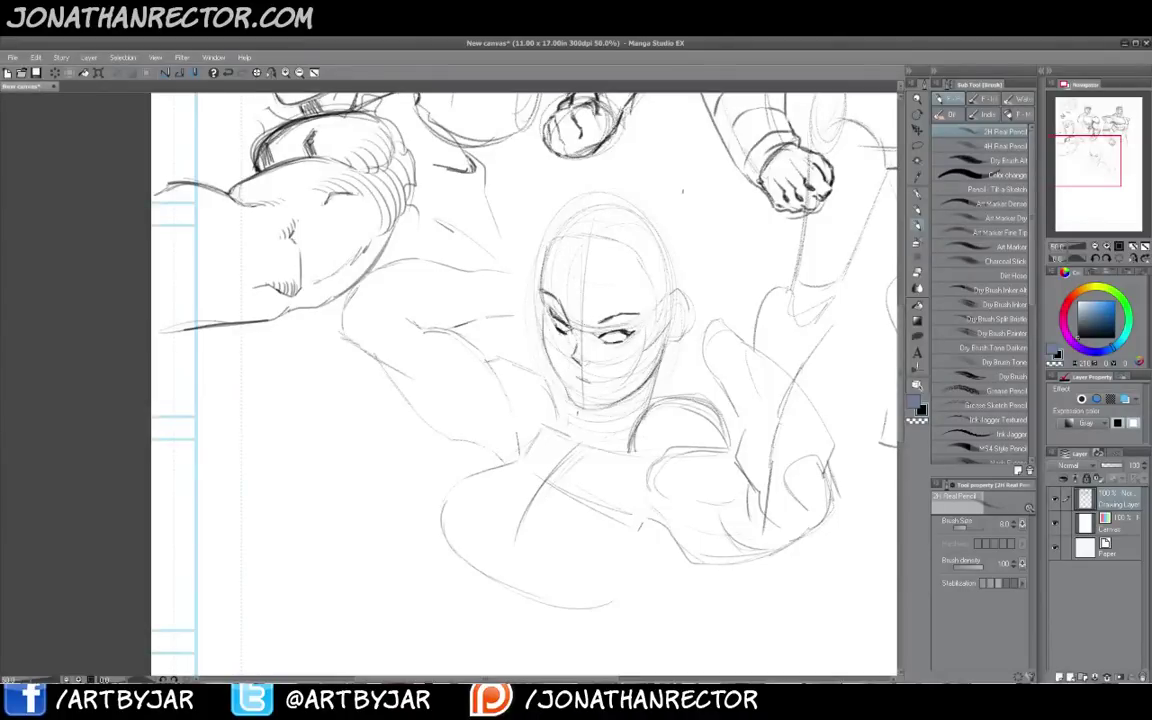
# Draw the nose and full lips and darken the face contour around the cheeks and chin
pyautogui.moveTo(586, 363); pyautogui.dragTo(593, 360)
pyautogui.moveTo(518, 333); pyautogui.dragTo(532, 340)
pyautogui.moveTo(577, 379); pyautogui.dragTo(590, 391)
pyautogui.moveTo(545, 257)
pyautogui.mouseDown()
pyautogui.moveTo(554, 370)
pyautogui.moveTo(569, 395)
pyautogui.moveTo(625, 400)
pyautogui.mouseUp()
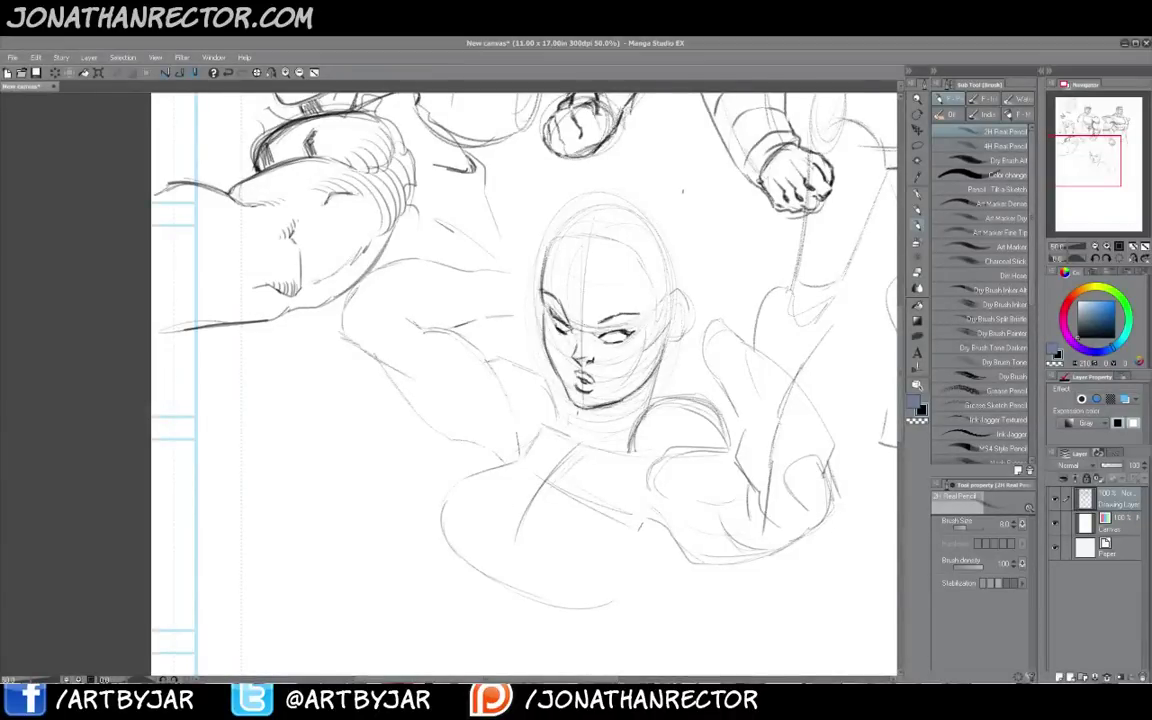
# Switch to the browser to study the Chun-Li reference image, and move its window clear of the drawing
pyautogui.hotkey('alt', 'Tab')
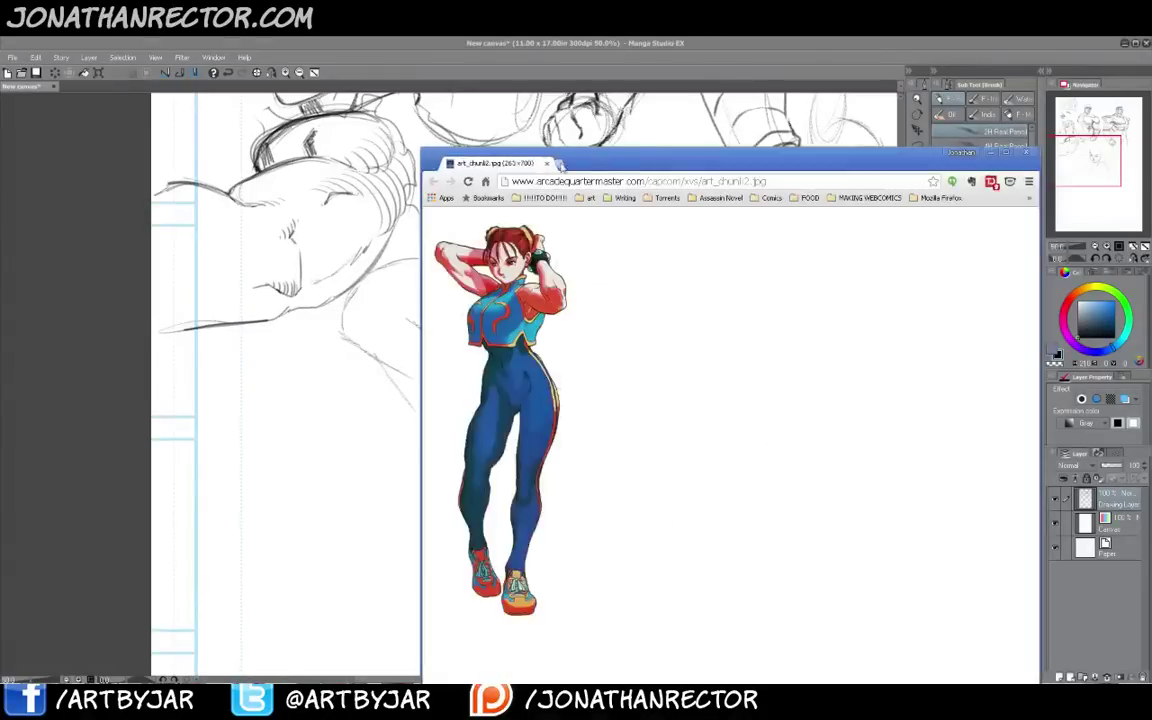
pyautogui.moveTo(496, 152); pyautogui.dragTo(822, 104)
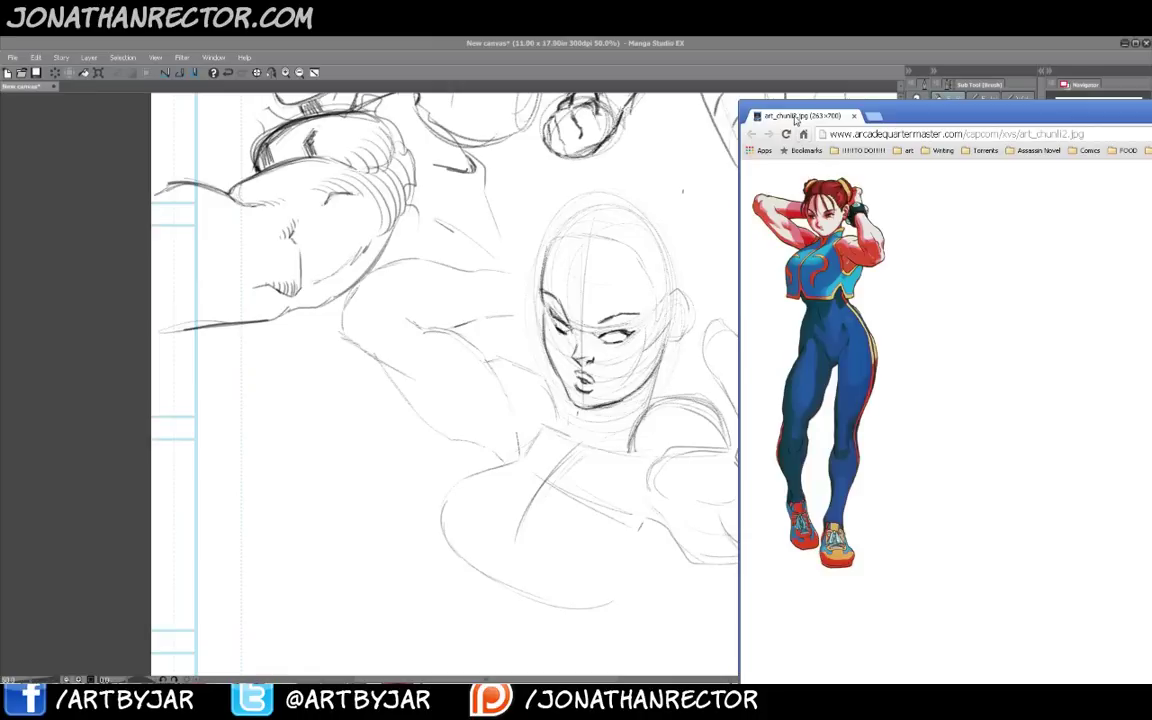
pyautogui.moveTo(796, 120); pyautogui.dragTo(2, 90)
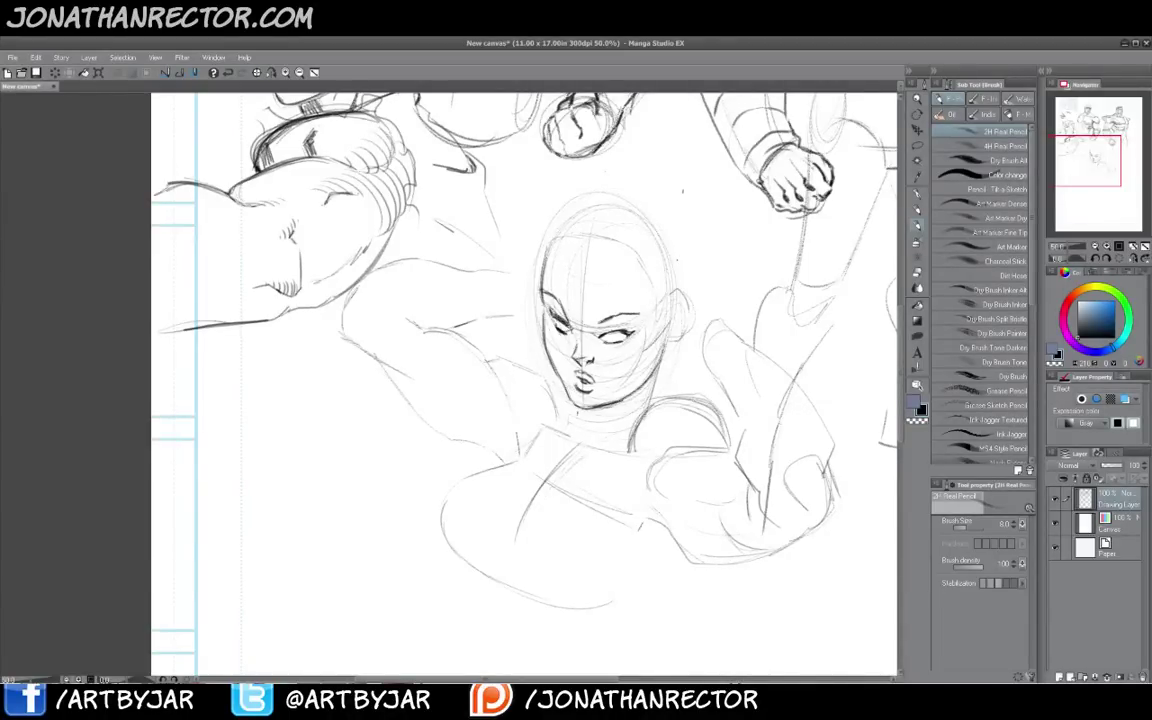
# Fill in the irises of the eyes and draw long bangs falling from the hairline beside the brow
pyautogui.moveTo(599, 335); pyautogui.dragTo(620, 329)
pyautogui.moveTo(598, 245)
pyautogui.mouseDown()
pyautogui.moveTo(599, 270)
pyautogui.moveTo(647, 351)
pyautogui.mouseUp()
pyautogui.moveTo(612, 285); pyautogui.dragTo(644, 350)
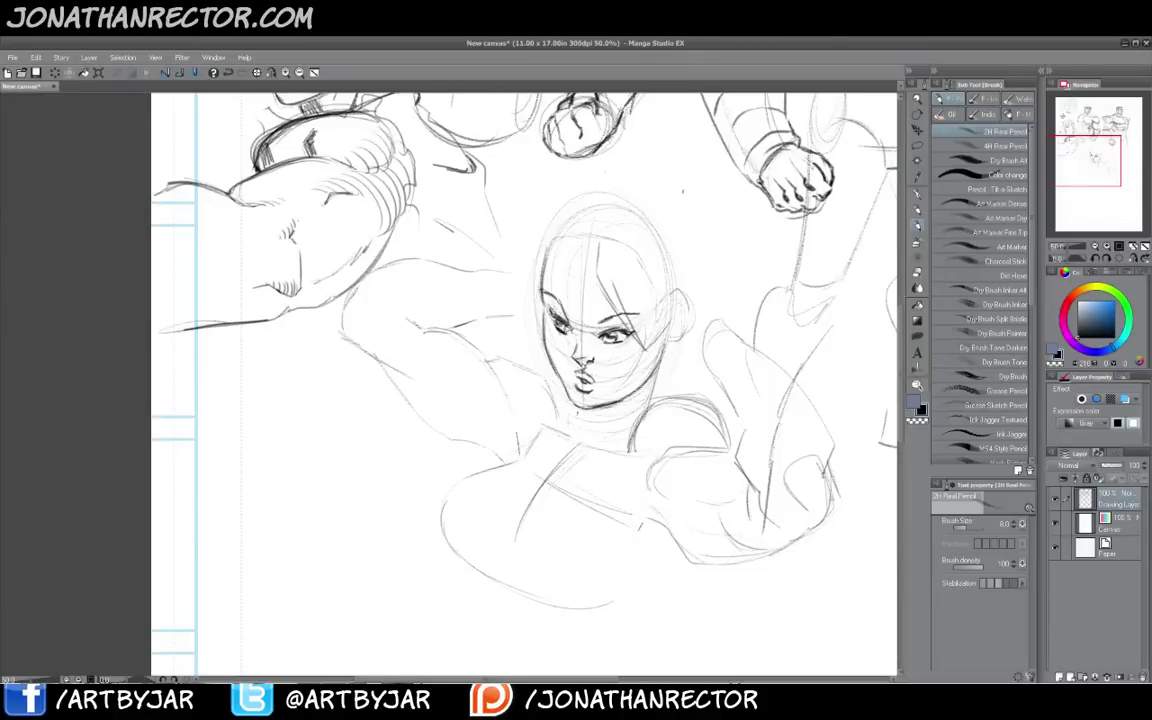
# Draw parted bangs falling on both sides of the woman's face and outline the crown of her hair
pyautogui.moveTo(599, 242); pyautogui.dragTo(624, 328)
pyautogui.moveTo(596, 243)
pyautogui.mouseDown()
pyautogui.moveTo(536, 349)
pyautogui.moveTo(554, 267)
pyautogui.moveTo(517, 319)
pyautogui.moveTo(554, 249)
pyautogui.mouseUp()
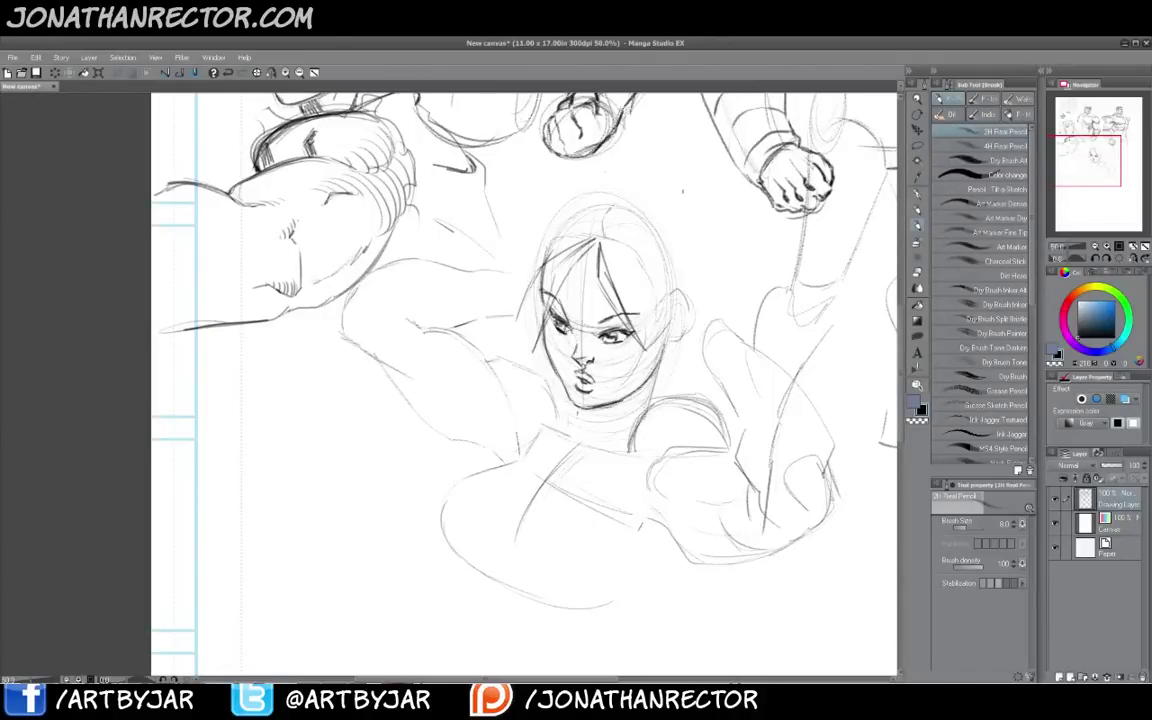
pyautogui.moveTo(576, 192)
pyautogui.mouseDown()
pyautogui.moveTo(648, 201)
pyautogui.moveTo(688, 262)
pyautogui.moveTo(671, 294)
pyautogui.moveTo(545, 230)
pyautogui.moveTo(538, 262)
pyautogui.mouseUp()
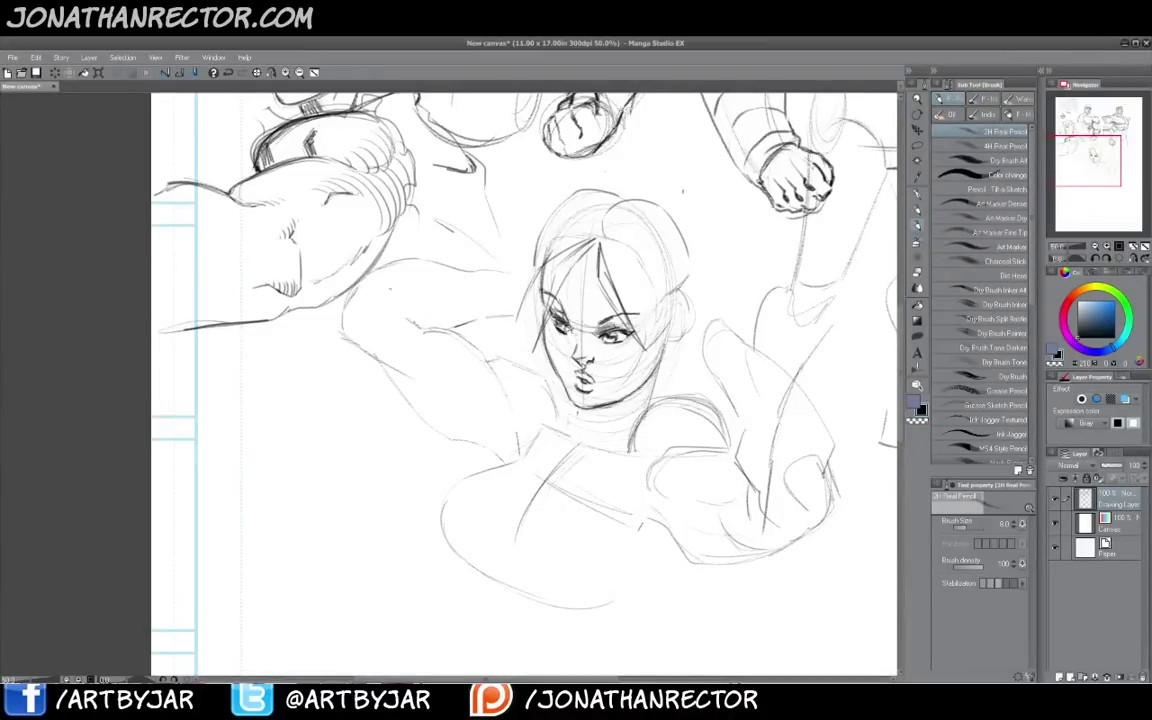
pyautogui.moveTo(563, 494); pyautogui.dragTo(475, 361)
pyautogui.moveTo(523, 485); pyautogui.dragTo(513, 555)
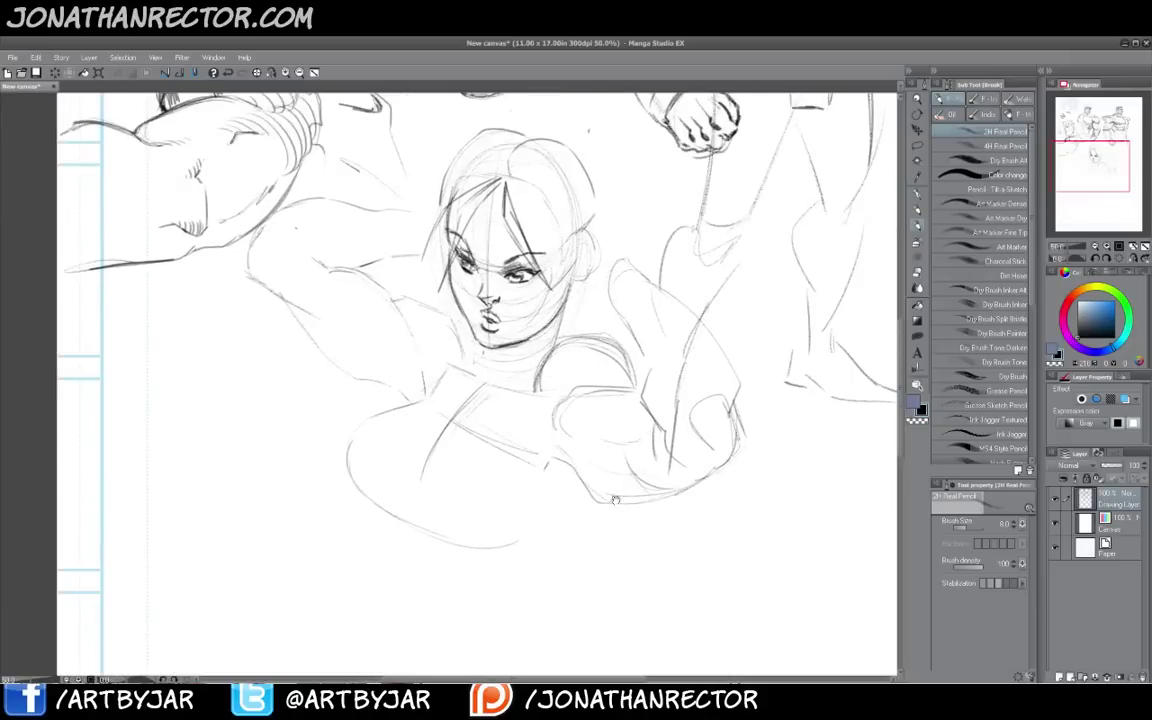
pyautogui.moveTo(729, 557); pyautogui.dragTo(396, 467)
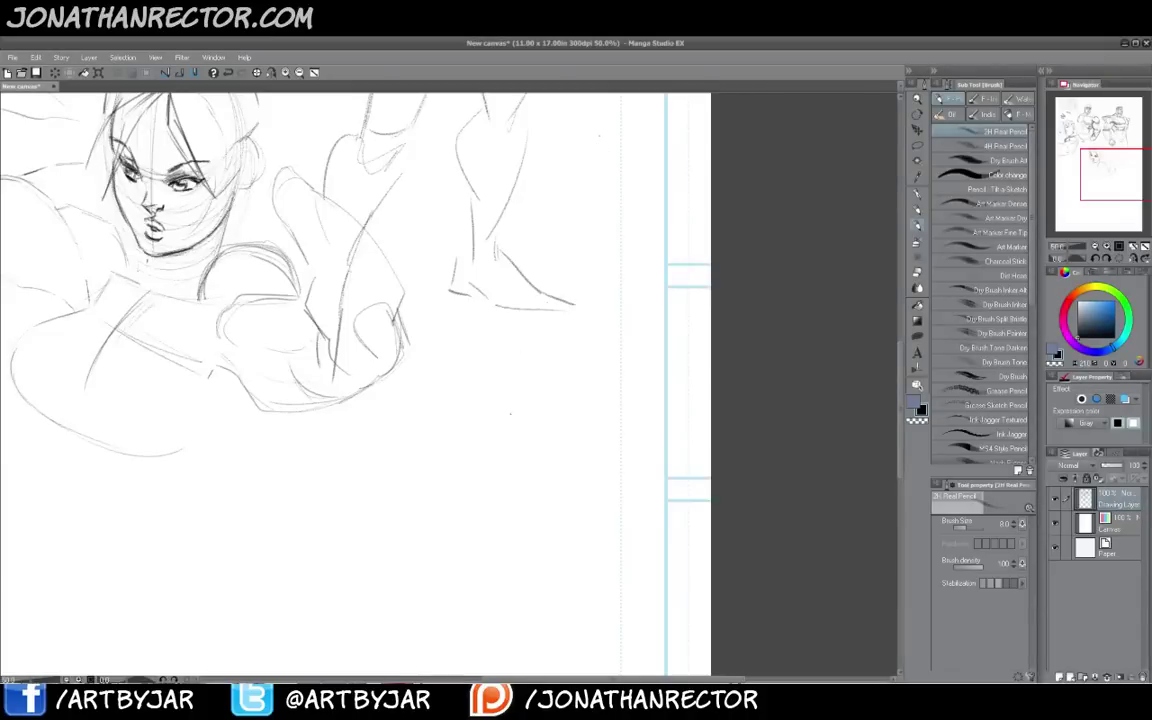
pyautogui.moveTo(478, 363)
pyautogui.mouseDown()
pyautogui.moveTo(571, 360)
pyautogui.moveTo(587, 335)
pyautogui.mouseUp()
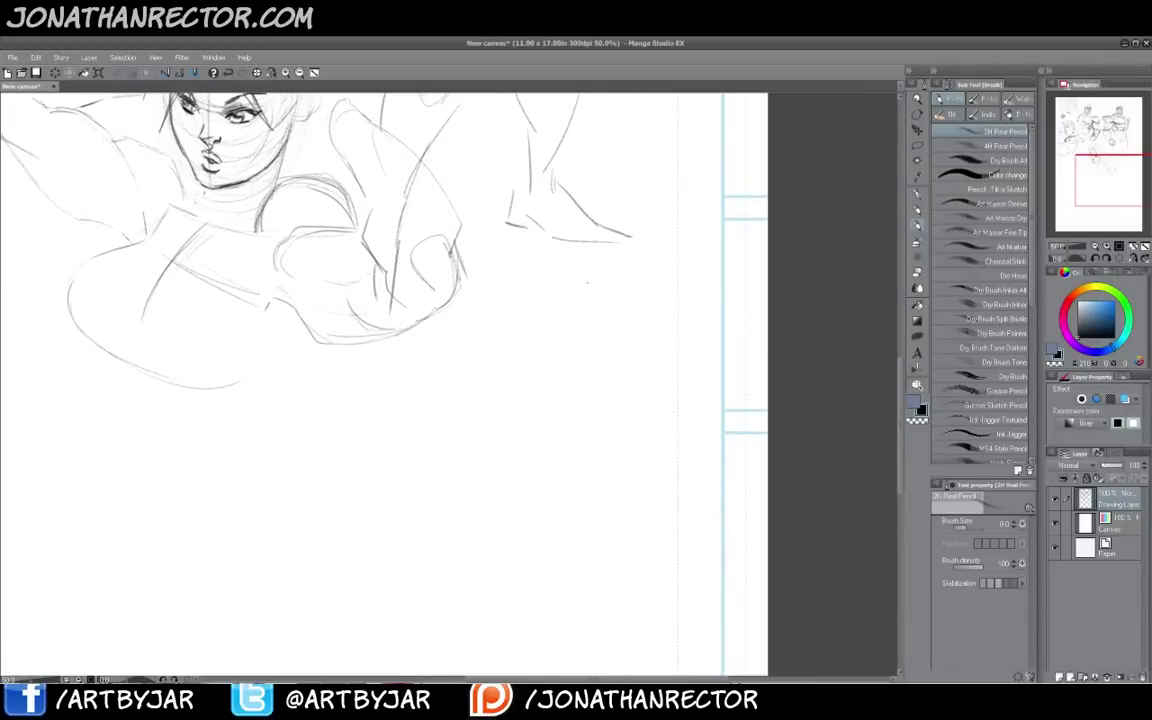
pyautogui.moveTo(622, 275); pyautogui.dragTo(482, 428)
pyautogui.moveTo(490, 488); pyautogui.dragTo(560, 470)
pyautogui.moveTo(637, 476); pyautogui.dragTo(637, 401)
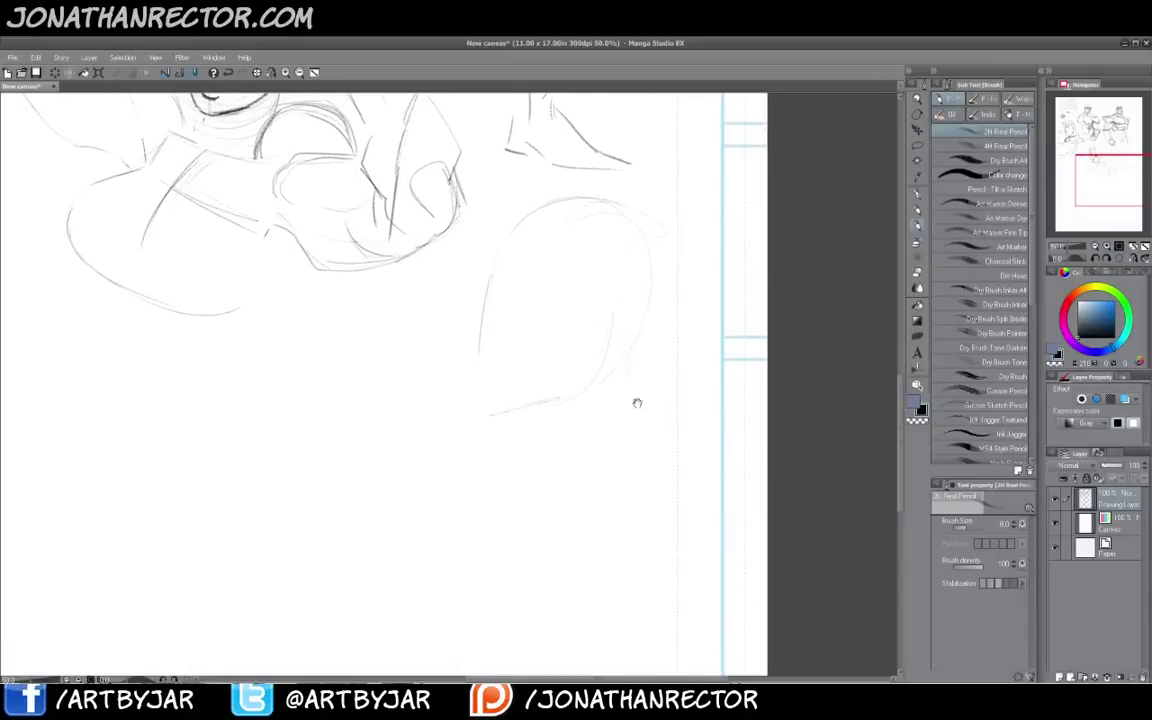
pyautogui.keyDown('alt'); pyautogui.click(488, 281); pyautogui.keyUp('alt')
pyautogui.moveTo(488, 387); pyautogui.dragTo(535, 411)
pyautogui.press('e')
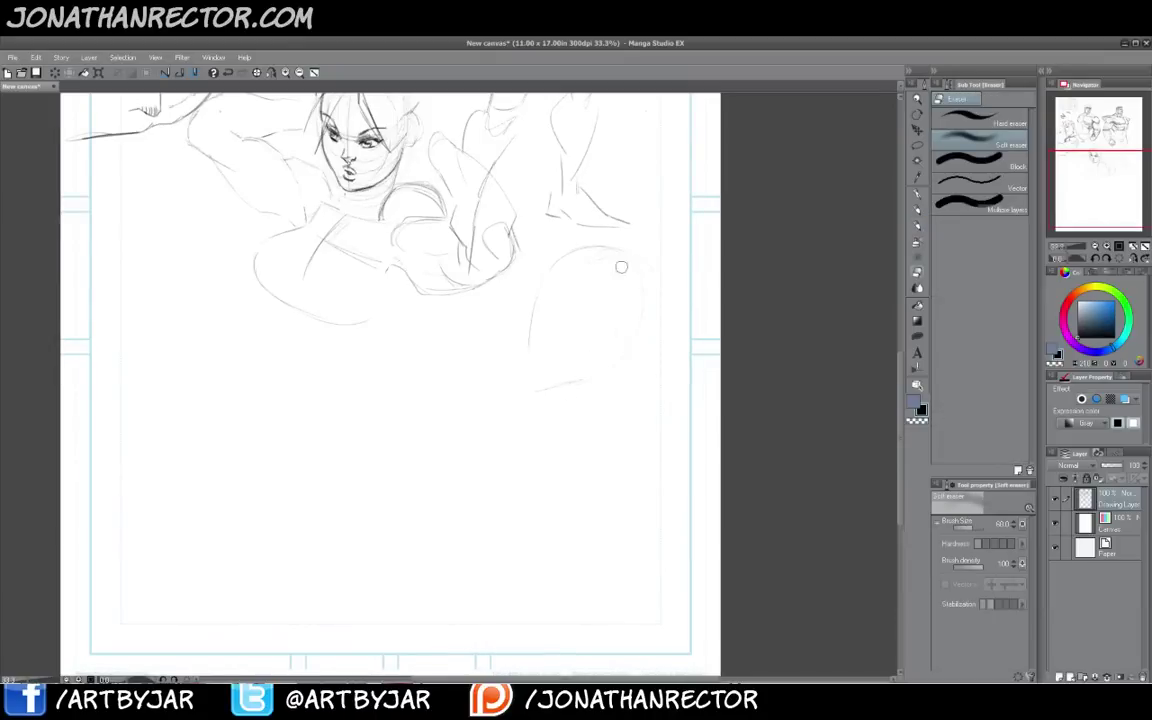
# Rough in a muscular figure below the woman with a large oval torso, a circular near shoulder and a curved upper arm
pyautogui.press('p')
pyautogui.scroll(-1, 500, 410)
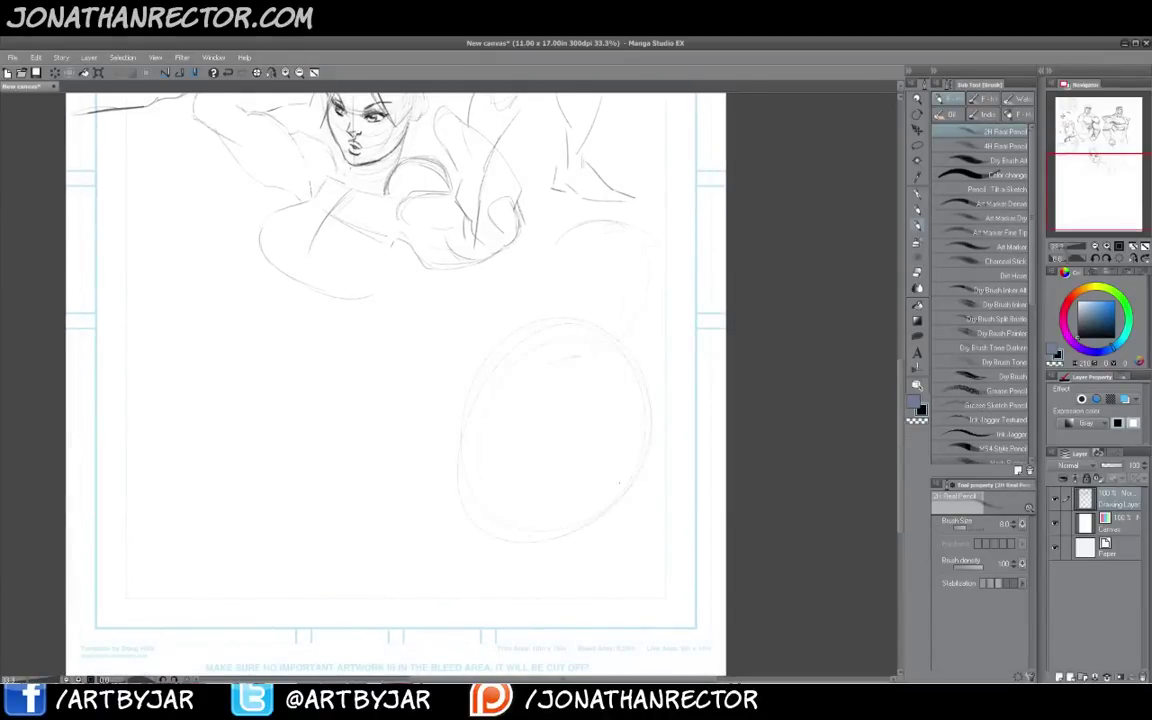
pyautogui.moveTo(612, 352)
pyautogui.mouseDown()
pyautogui.moveTo(561, 398)
pyautogui.moveTo(560, 374)
pyautogui.moveTo(577, 398)
pyautogui.moveTo(544, 419)
pyautogui.moveTo(502, 382)
pyautogui.mouseUp()
pyautogui.moveTo(573, 404); pyautogui.dragTo(495, 386)
pyautogui.moveTo(596, 321)
pyautogui.mouseDown()
pyautogui.moveTo(655, 355)
pyautogui.moveTo(656, 381)
pyautogui.moveTo(564, 418)
pyautogui.moveTo(553, 390)
pyautogui.mouseUp()
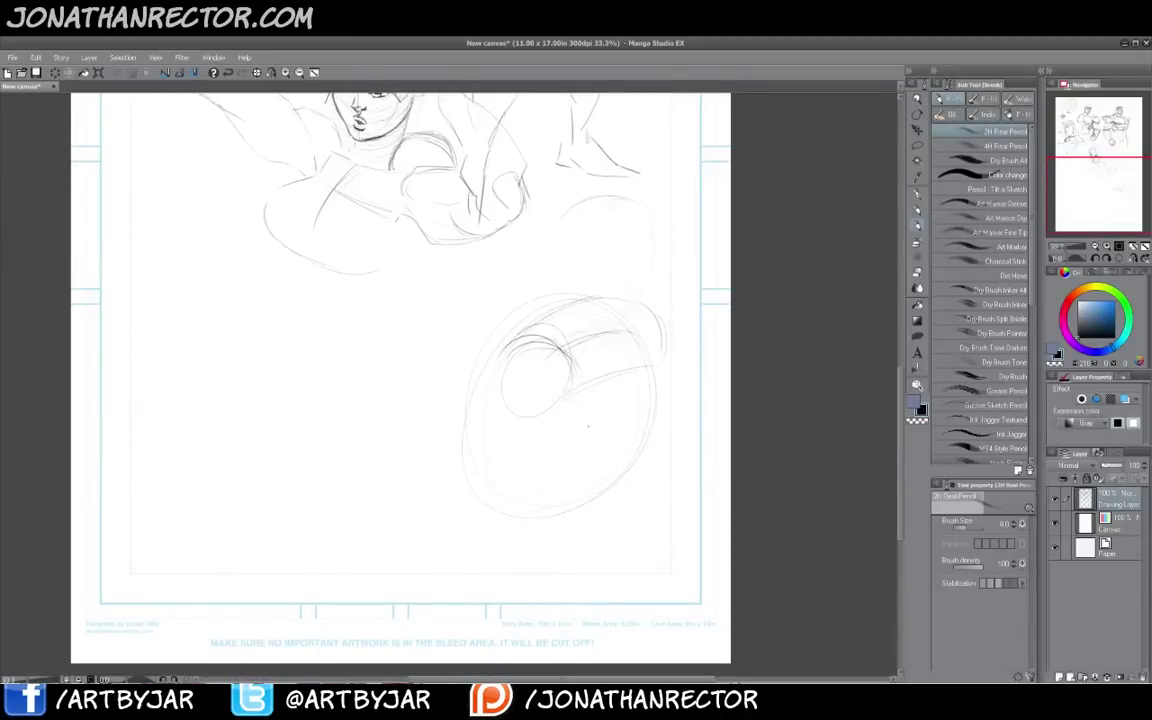
pyautogui.moveTo(482, 352)
pyautogui.mouseDown()
pyautogui.moveTo(525, 345)
pyautogui.moveTo(531, 409)
pyautogui.moveTo(578, 512)
pyautogui.moveTo(506, 490)
pyautogui.moveTo(510, 413)
pyautogui.mouseUp()
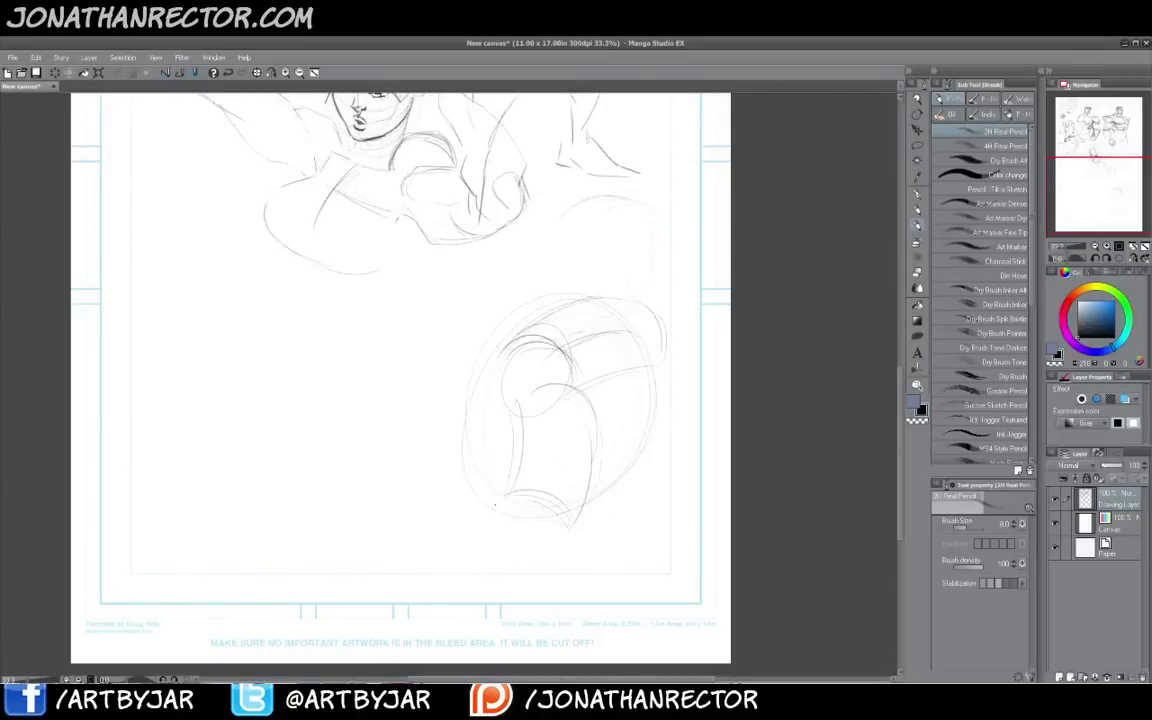
# Sketch the figure's forearm angling down toward the page's lower edge and block in a rounded hand
pyautogui.moveTo(478, 521)
pyautogui.mouseDown()
pyautogui.moveTo(512, 542)
pyautogui.moveTo(460, 578)
pyautogui.moveTo(416, 586)
pyautogui.mouseUp()
pyautogui.moveTo(481, 489)
pyautogui.mouseDown()
pyautogui.moveTo(441, 512)
pyautogui.moveTo(404, 568)
pyautogui.mouseUp()
pyautogui.moveTo(528, 550)
pyautogui.mouseDown()
pyautogui.moveTo(395, 569)
pyautogui.moveTo(379, 597)
pyautogui.moveTo(408, 625)
pyautogui.mouseUp()
pyautogui.moveTo(388, 622)
pyautogui.mouseDown()
pyautogui.moveTo(434, 617)
pyautogui.moveTo(389, 624)
pyautogui.mouseUp()
pyautogui.moveTo(378, 600); pyautogui.dragTo(386, 643)
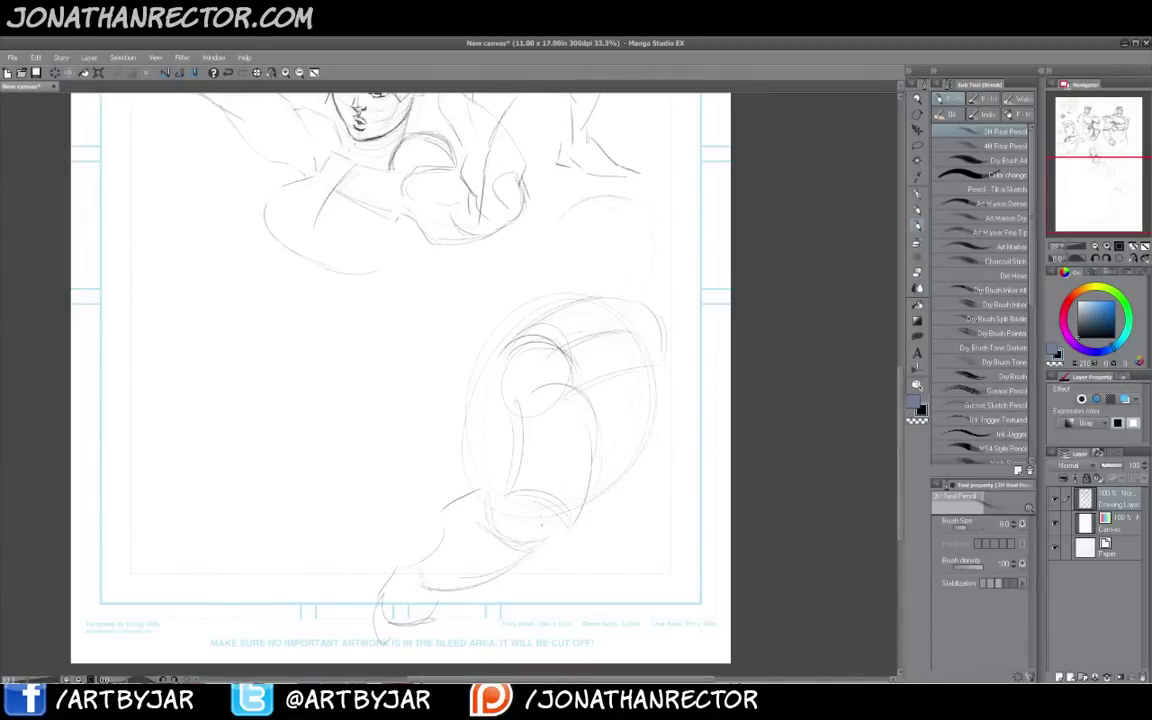
# Mark the elbow and firm up the chest front and back curve of the muscular torso
pyautogui.moveTo(555, 529); pyautogui.dragTo(536, 523)
pyautogui.moveTo(587, 389); pyautogui.dragTo(533, 455)
pyautogui.moveTo(502, 361)
pyautogui.mouseDown()
pyautogui.moveTo(495, 392)
pyautogui.moveTo(508, 427)
pyautogui.moveTo(496, 407)
pyautogui.moveTo(474, 484)
pyautogui.mouseUp()
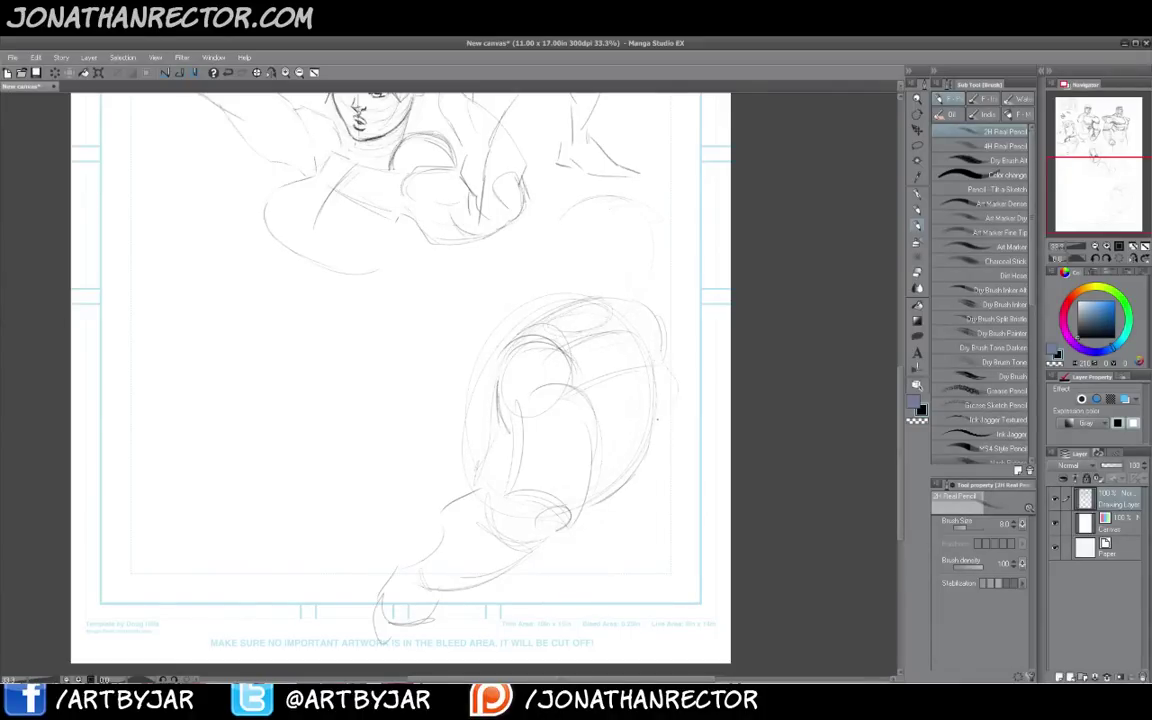
pyautogui.moveTo(565, 299); pyautogui.dragTo(653, 388)
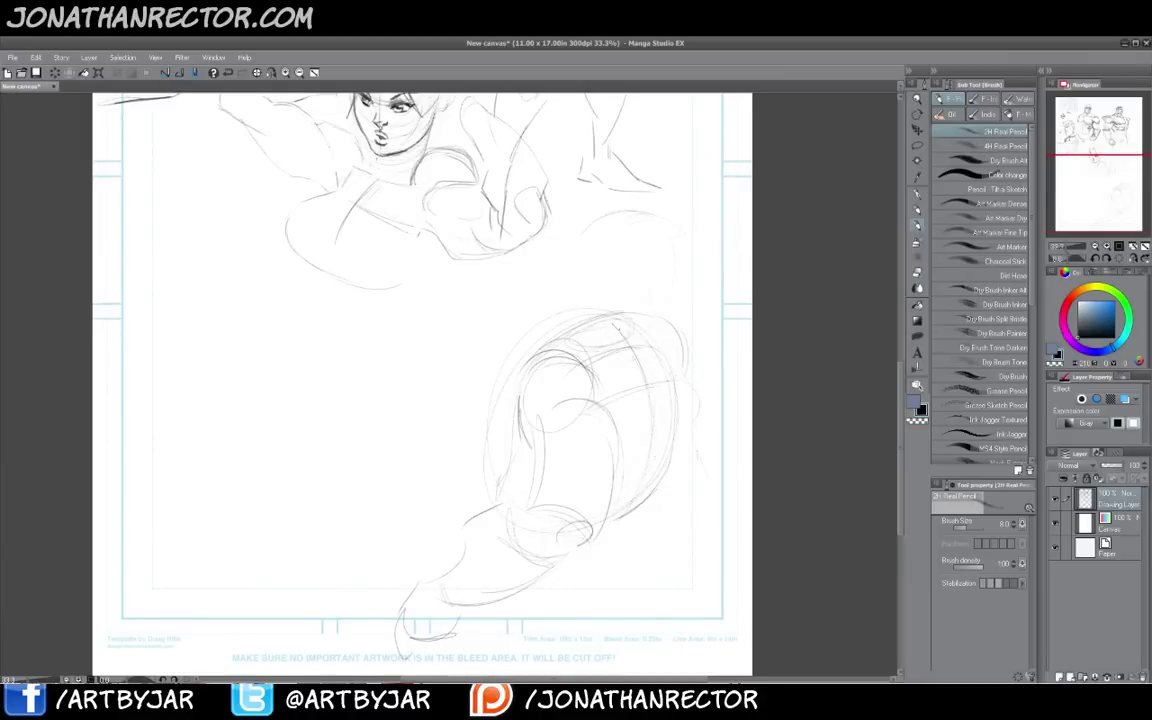
# Block in a left-facing head above the torso with a flat face plane, brow guideline and squared jaw
pyautogui.moveTo(616, 316); pyautogui.dragTo(630, 332)
pyautogui.moveTo(600, 253); pyautogui.dragTo(612, 298)
pyautogui.moveTo(577, 240)
pyautogui.mouseDown()
pyautogui.moveTo(546, 251)
pyautogui.moveTo(524, 284)
pyautogui.moveTo(523, 318)
pyautogui.mouseUp()
pyautogui.scroll(1, 497, 419)
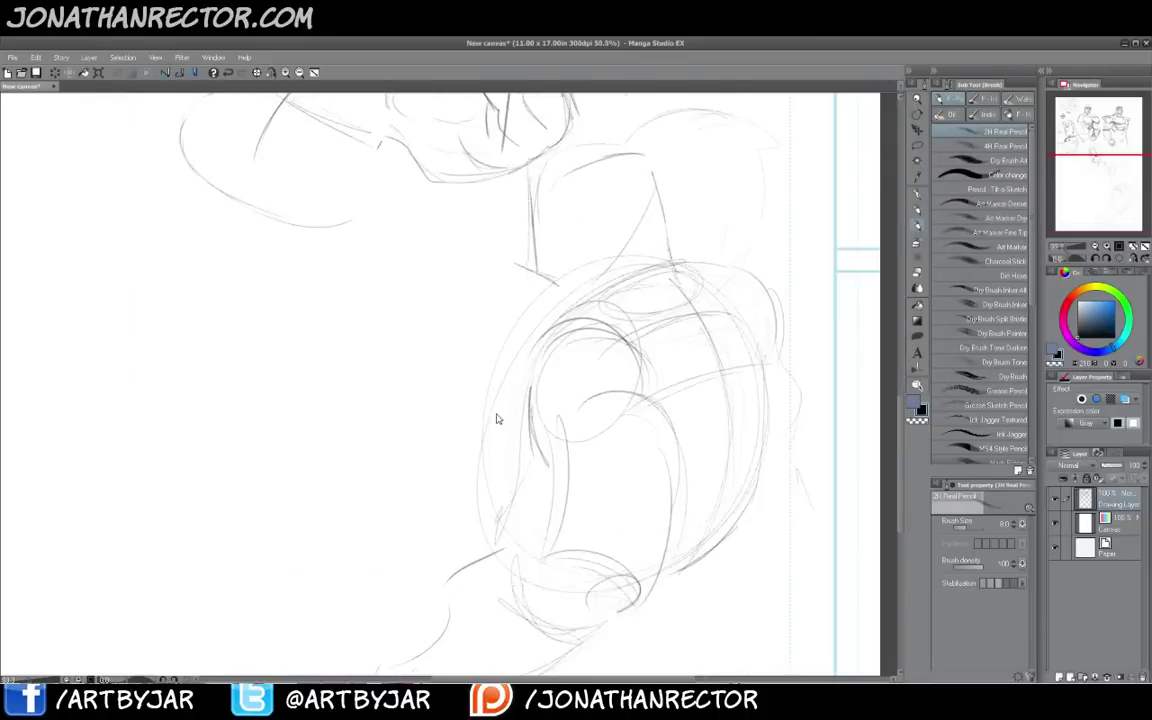
pyautogui.moveTo(532, 337); pyautogui.dragTo(535, 368)
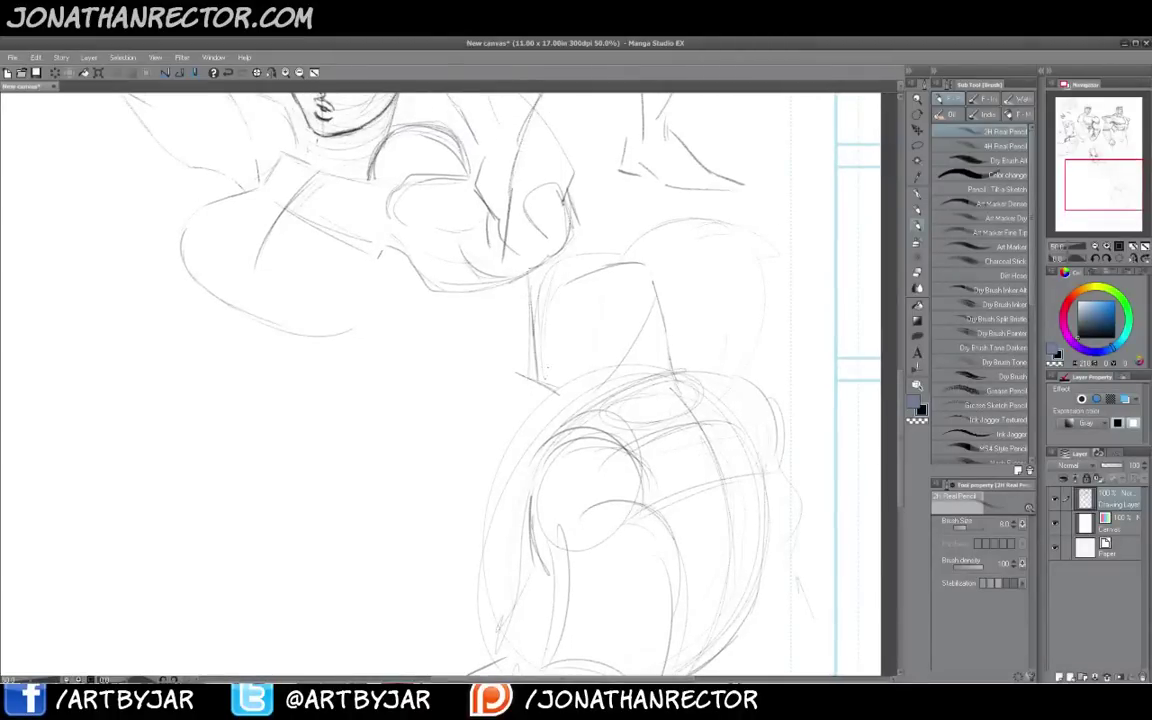
pyautogui.moveTo(537, 308); pyautogui.dragTo(573, 324)
pyautogui.moveTo(618, 335)
pyautogui.mouseDown()
pyautogui.moveTo(597, 375)
pyautogui.moveTo(548, 392)
pyautogui.mouseUp()
pyautogui.moveTo(522, 280); pyautogui.dragTo(520, 374)
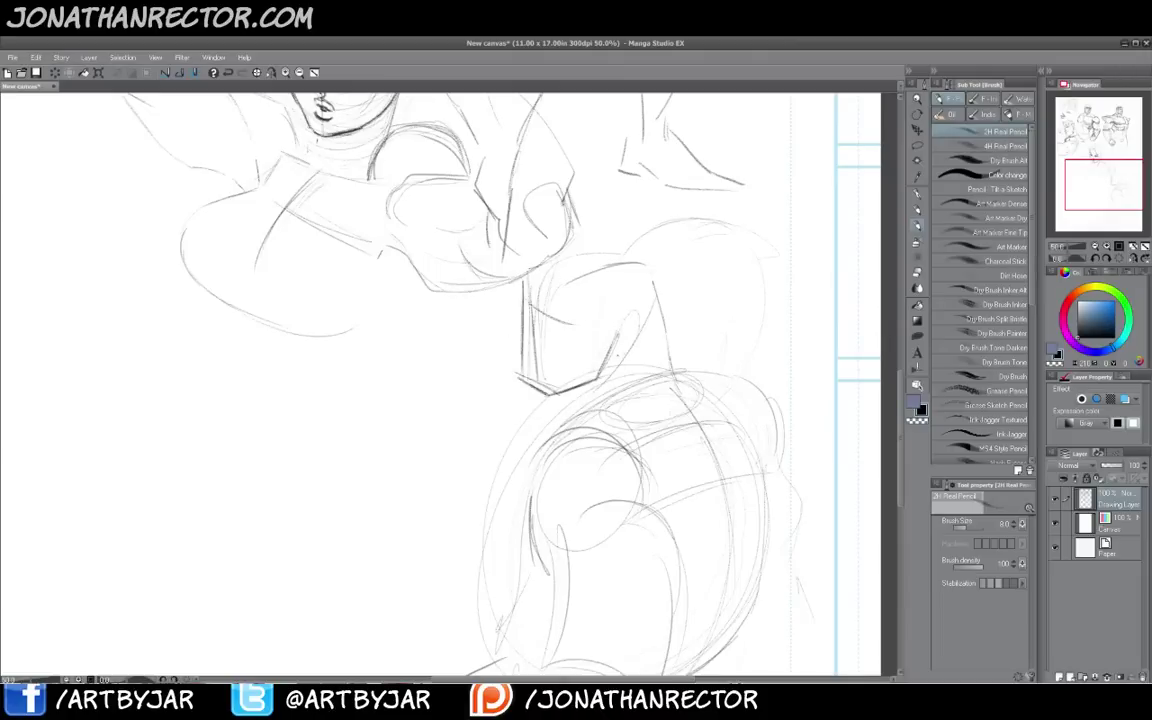
# Shape the rounded skull and back of the head, and place the ear behind the jaw
pyautogui.moveTo(634, 322); pyautogui.dragTo(607, 366)
pyautogui.moveTo(608, 311)
pyautogui.mouseDown()
pyautogui.moveTo(626, 281)
pyautogui.moveTo(622, 258)
pyautogui.moveTo(552, 248)
pyautogui.moveTo(529, 292)
pyautogui.mouseUp()
pyautogui.moveTo(538, 264)
pyautogui.mouseDown()
pyautogui.moveTo(595, 240)
pyautogui.moveTo(559, 207)
pyautogui.mouseUp()
pyautogui.moveTo(640, 265); pyautogui.dragTo(659, 273)
pyautogui.moveTo(577, 237)
pyautogui.mouseDown()
pyautogui.moveTo(655, 262)
pyautogui.moveTo(647, 318)
pyautogui.mouseUp()
pyautogui.moveTo(662, 268)
pyautogui.mouseDown()
pyautogui.moveTo(660, 305)
pyautogui.moveTo(658, 293)
pyautogui.moveTo(646, 325)
pyautogui.moveTo(676, 369)
pyautogui.mouseUp()
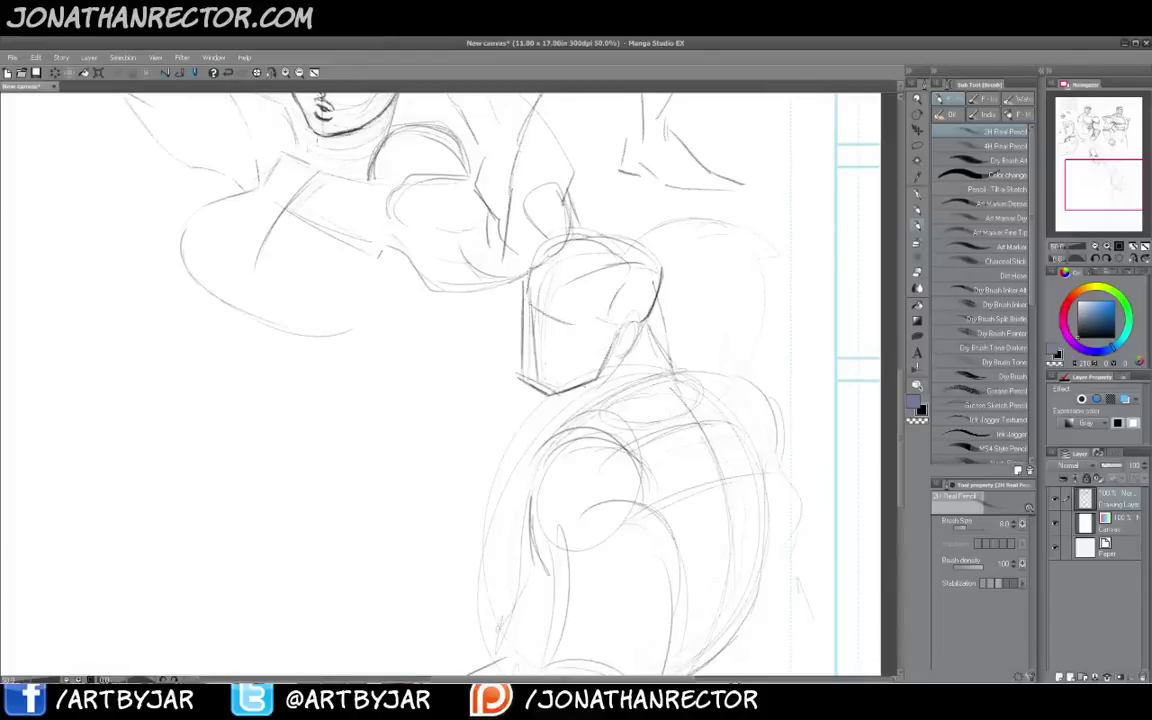
# Draw the thick neck running from beneath the ear and jaw down into the shoulders
pyautogui.moveTo(645, 318)
pyautogui.mouseDown()
pyautogui.moveTo(612, 345)
pyautogui.moveTo(600, 398)
pyautogui.mouseUp()
pyautogui.moveTo(649, 324); pyautogui.dragTo(683, 371)
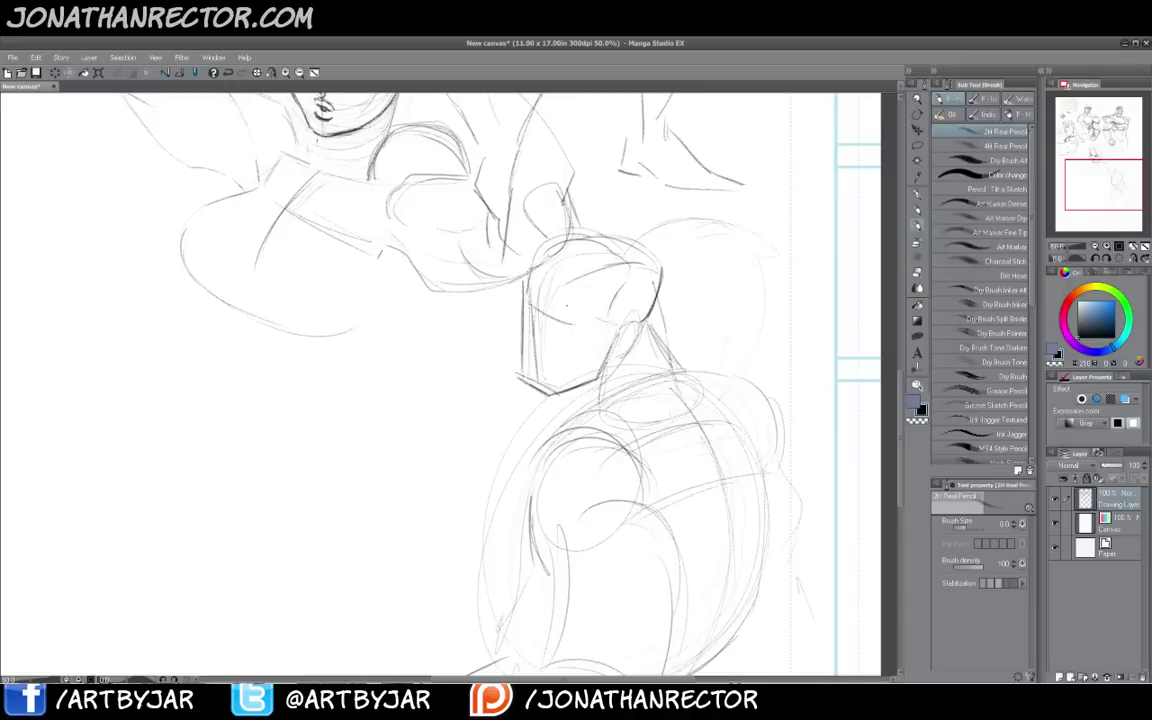
pyautogui.moveTo(583, 394); pyautogui.dragTo(590, 403)
pyautogui.moveTo(633, 333)
pyautogui.mouseDown()
pyautogui.moveTo(615, 358)
pyautogui.moveTo(695, 403)
pyautogui.mouseUp()
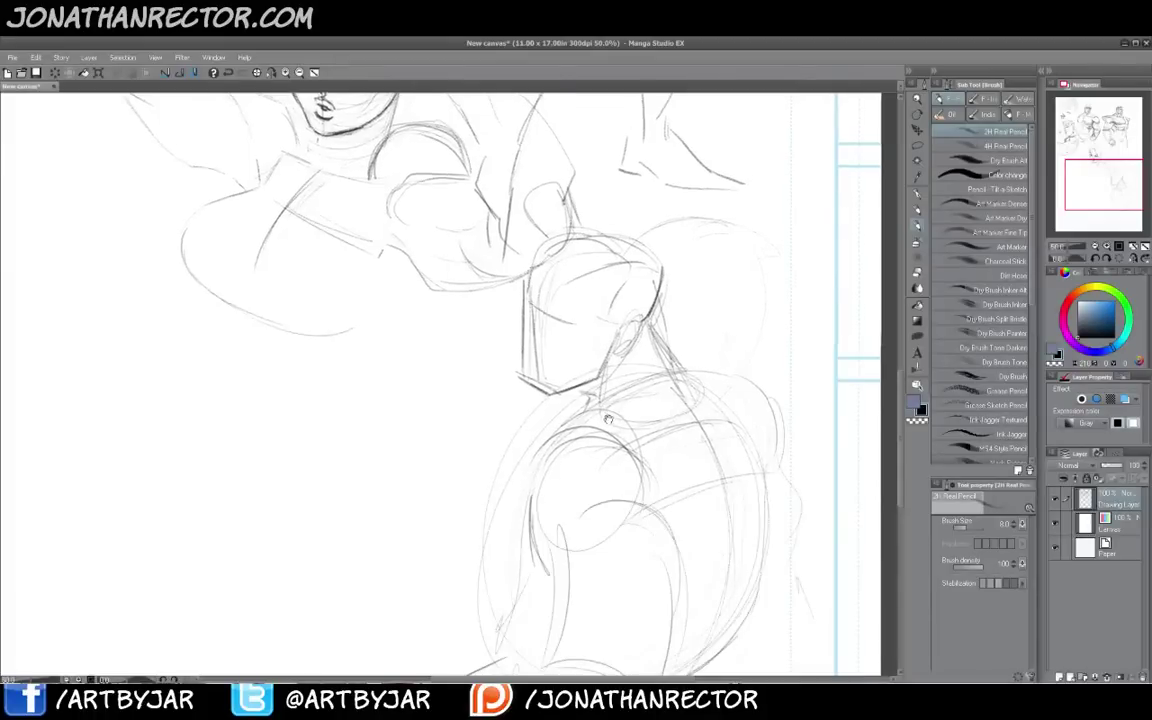
# Darken the trapezius line below the jaw and the front contour of the near shoulder with heavier strokes
pyautogui.moveTo(697, 327); pyautogui.dragTo(715, 291)
pyautogui.moveTo(646, 354)
pyautogui.mouseDown()
pyautogui.moveTo(572, 388)
pyautogui.moveTo(567, 413)
pyautogui.moveTo(580, 317)
pyautogui.moveTo(574, 428)
pyautogui.mouseUp()
pyautogui.moveTo(550, 380); pyautogui.dragTo(576, 428)
pyautogui.moveTo(557, 353); pyautogui.dragTo(550, 405)
pyautogui.moveTo(553, 396); pyautogui.dragTo(576, 429)
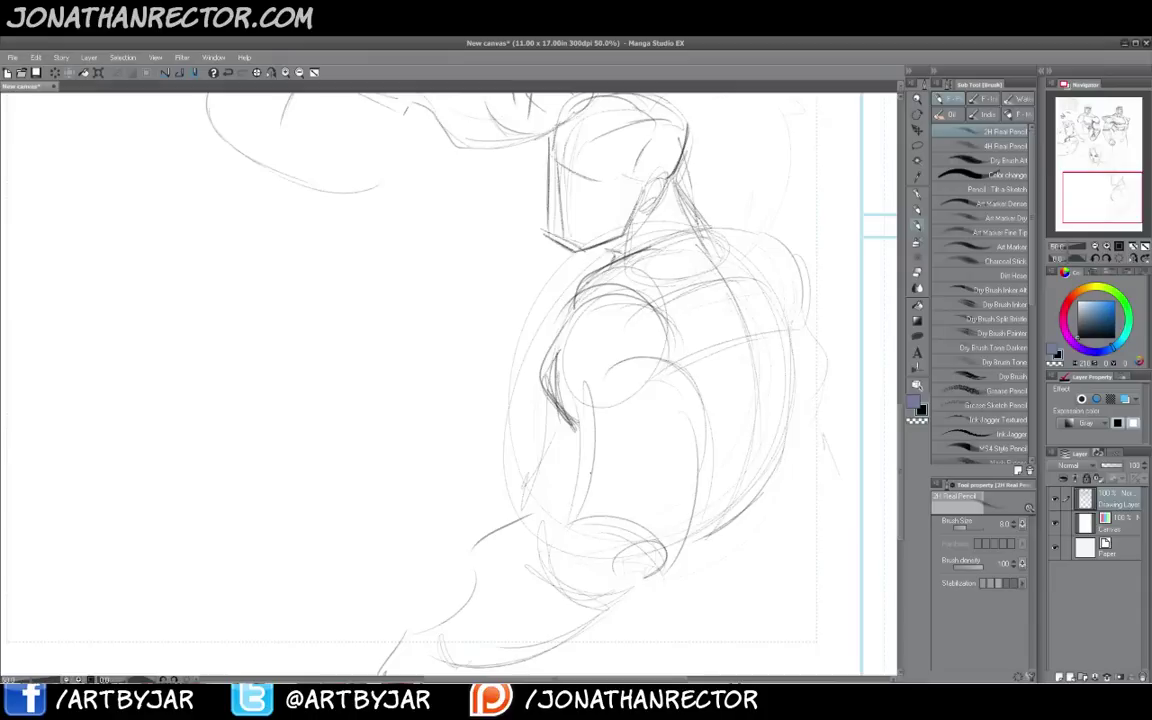
pyautogui.moveTo(552, 400); pyautogui.dragTo(571, 420)
pyautogui.moveTo(545, 370); pyautogui.dragTo(569, 418)
pyautogui.moveTo(541, 362); pyautogui.dragTo(553, 396)
# Define the back contour of the near arm from shoulder cap to elbow and add an inner muscle line
pyautogui.moveTo(615, 438); pyautogui.dragTo(607, 388)
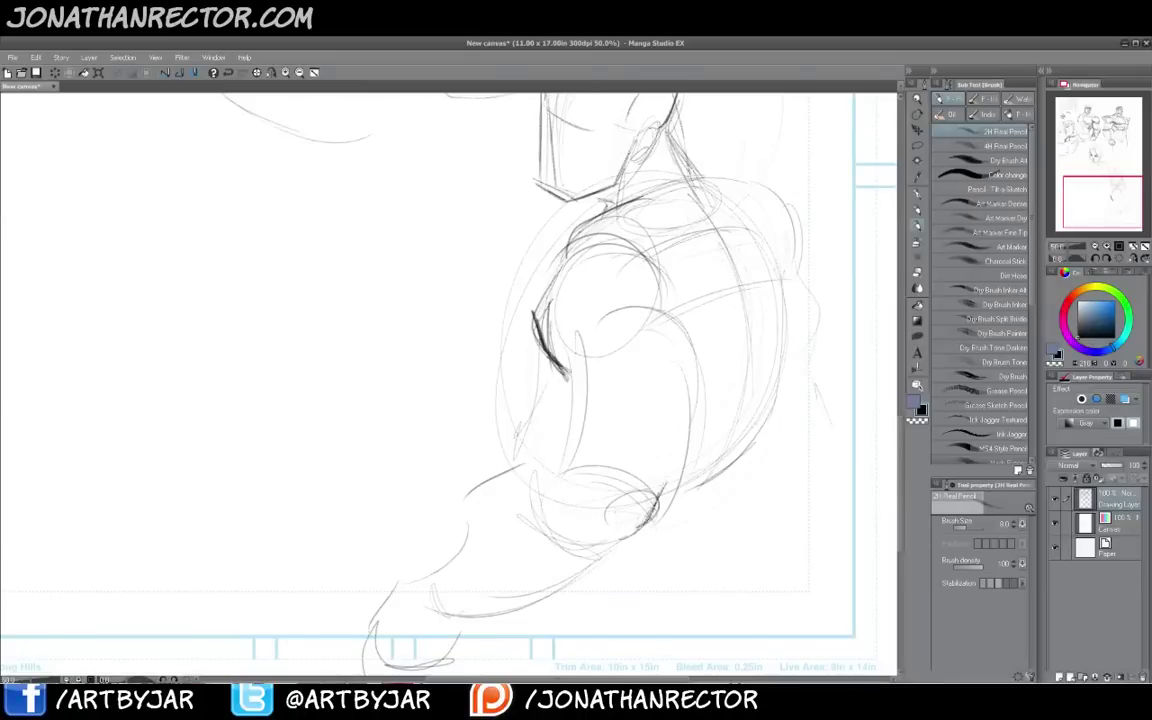
pyautogui.moveTo(660, 487); pyautogui.dragTo(637, 524)
pyautogui.moveTo(672, 475); pyautogui.dragTo(658, 492)
pyautogui.moveTo(687, 417)
pyautogui.mouseDown()
pyautogui.moveTo(675, 471)
pyautogui.moveTo(704, 419)
pyautogui.moveTo(699, 354)
pyautogui.moveTo(660, 323)
pyautogui.moveTo(613, 352)
pyautogui.moveTo(627, 412)
pyautogui.moveTo(609, 440)
pyautogui.mouseUp()
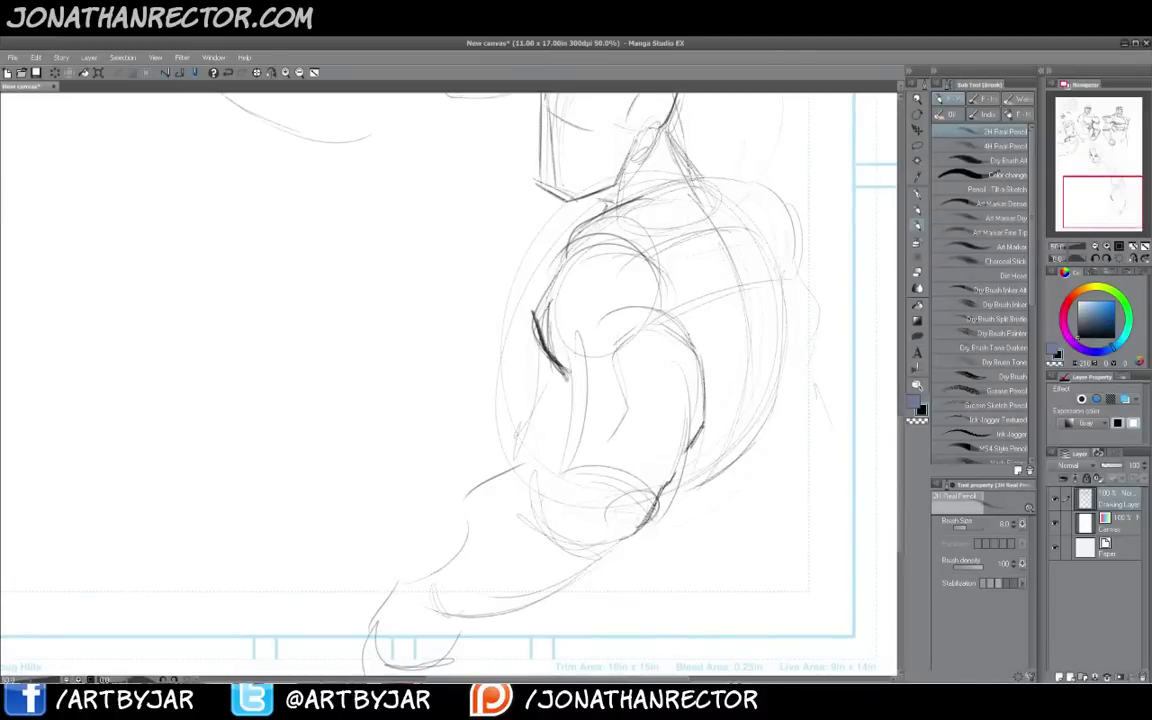
pyautogui.moveTo(659, 250); pyautogui.dragTo(694, 290)
pyautogui.moveTo(695, 304); pyautogui.dragTo(690, 334)
pyautogui.moveTo(645, 243)
pyautogui.mouseDown()
pyautogui.moveTo(696, 318)
pyautogui.moveTo(690, 333)
pyautogui.mouseUp()
pyautogui.moveTo(674, 252); pyautogui.dragTo(694, 323)
# Draw the front edge of the upper arm, the inner elbow crease and the upper contour of the forearm
pyautogui.moveTo(552, 388)
pyautogui.mouseDown()
pyautogui.moveTo(567, 351)
pyautogui.moveTo(586, 401)
pyautogui.moveTo(518, 422)
pyautogui.moveTo(489, 495)
pyautogui.mouseUp()
pyautogui.moveTo(534, 410); pyautogui.dragTo(489, 499)
pyautogui.moveTo(589, 397)
pyautogui.mouseDown()
pyautogui.moveTo(524, 417)
pyautogui.moveTo(587, 397)
pyautogui.moveTo(603, 369)
pyautogui.moveTo(547, 409)
pyautogui.mouseUp()
pyautogui.moveTo(574, 335); pyautogui.dragTo(543, 400)
pyautogui.moveTo(545, 388); pyautogui.dragTo(546, 410)
pyautogui.moveTo(573, 335); pyautogui.dragTo(543, 402)
pyautogui.moveTo(528, 315); pyautogui.dragTo(506, 421)
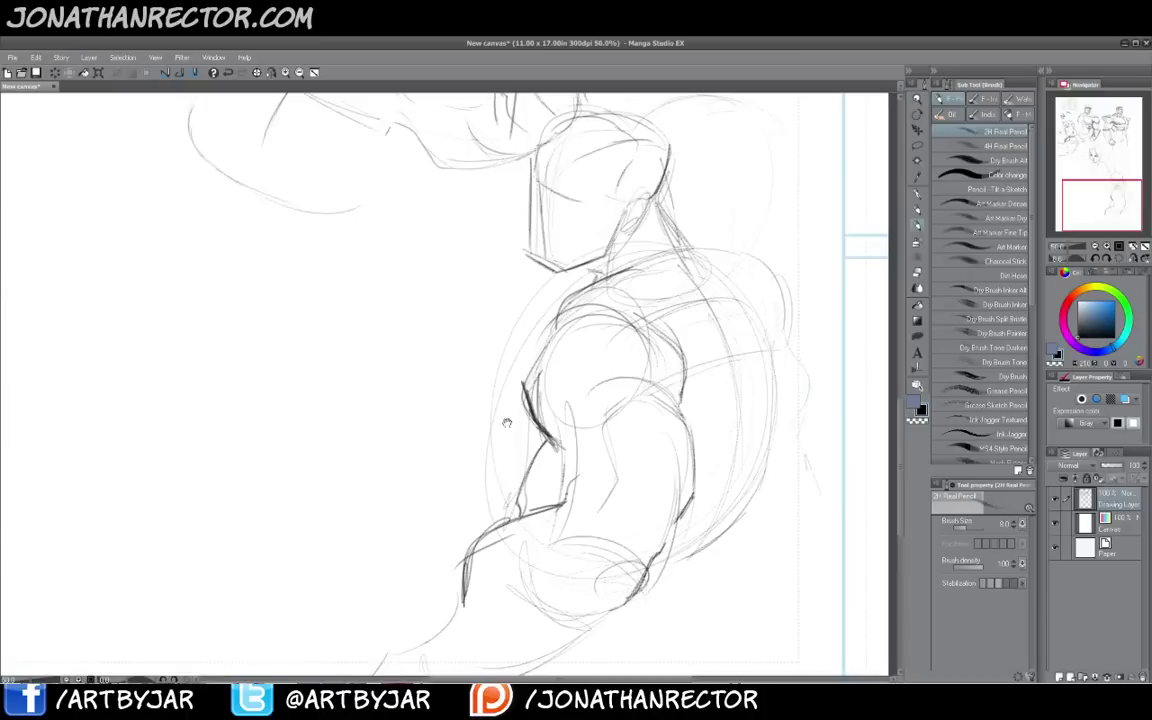
# Extend both forearm contours from the elbow down to the wrist
pyautogui.hotkey('ctrl', '-')
pyautogui.moveTo(577, 389); pyautogui.dragTo(572, 415)
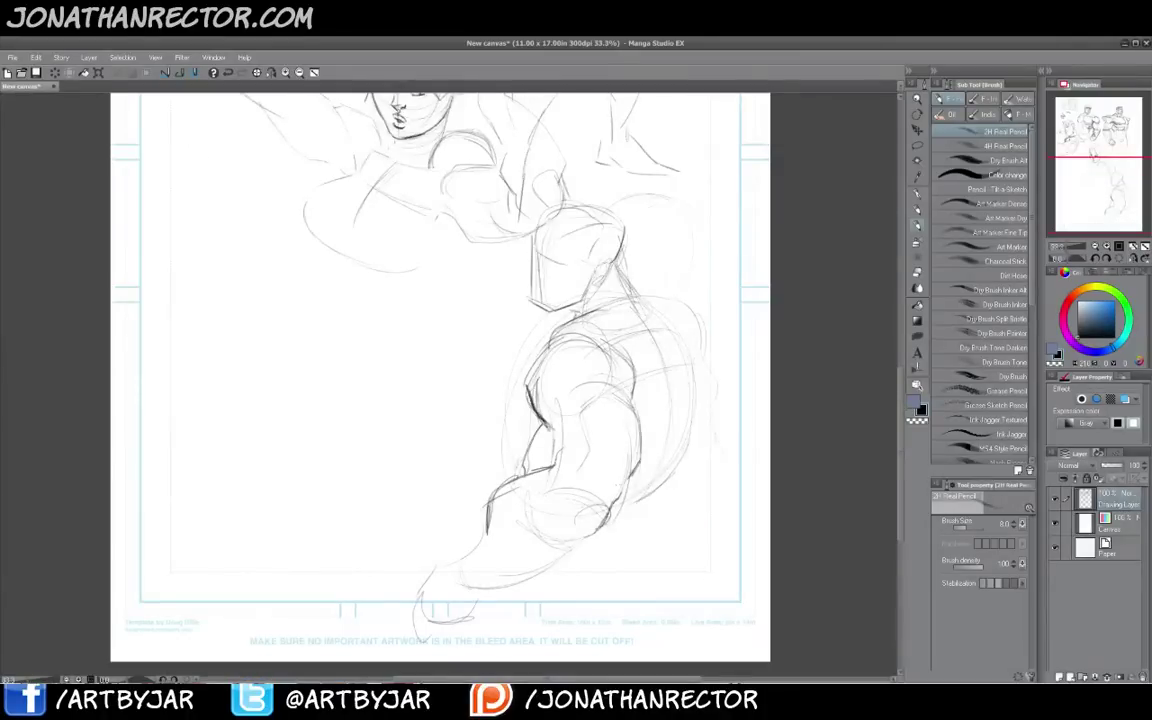
pyautogui.moveTo(594, 529); pyautogui.dragTo(544, 556)
pyautogui.moveTo(617, 505)
pyautogui.mouseDown()
pyautogui.moveTo(592, 553)
pyautogui.moveTo(500, 580)
pyautogui.mouseUp()
pyautogui.moveTo(487, 530); pyautogui.dragTo(450, 570)
pyautogui.moveTo(545, 428); pyautogui.dragTo(525, 472)
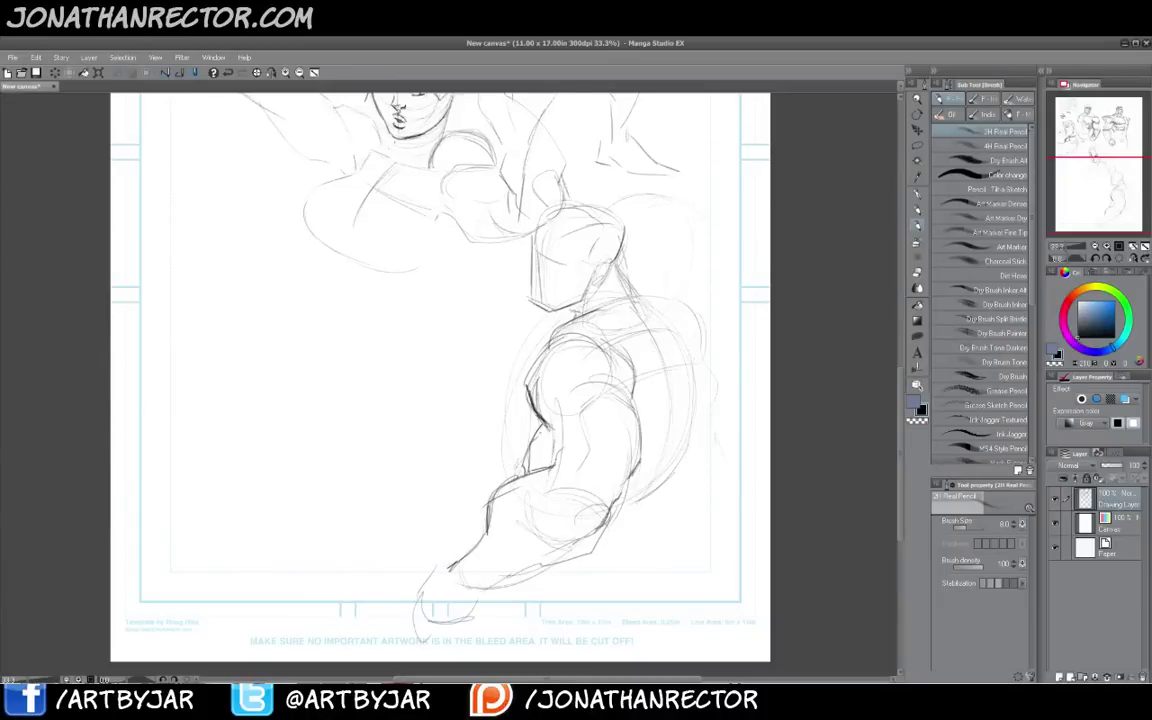
# Reinforce the outer contours of the shoulder cap, back of the arm and forearm with heavier lines
pyautogui.moveTo(540, 354)
pyautogui.mouseDown()
pyautogui.moveTo(628, 378)
pyautogui.moveTo(622, 490)
pyautogui.mouseUp()
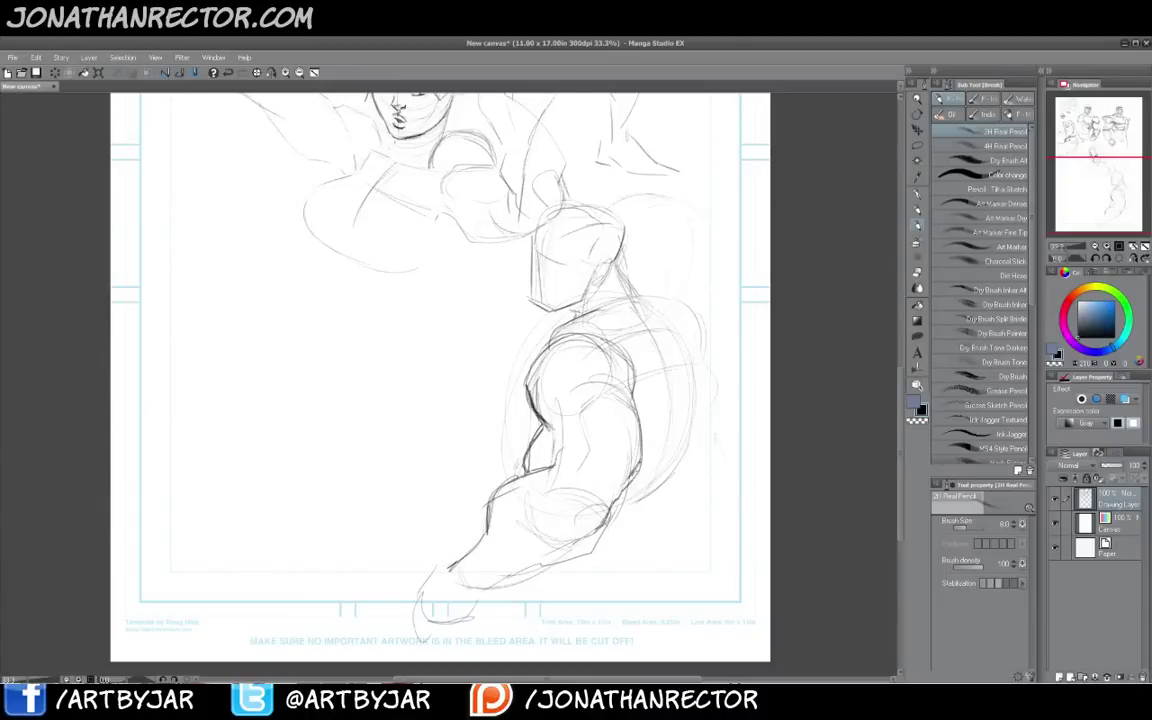
pyautogui.moveTo(631, 398); pyautogui.dragTo(639, 478)
pyautogui.moveTo(632, 400)
pyautogui.mouseDown()
pyautogui.moveTo(624, 488)
pyautogui.moveTo(545, 567)
pyautogui.mouseUp()
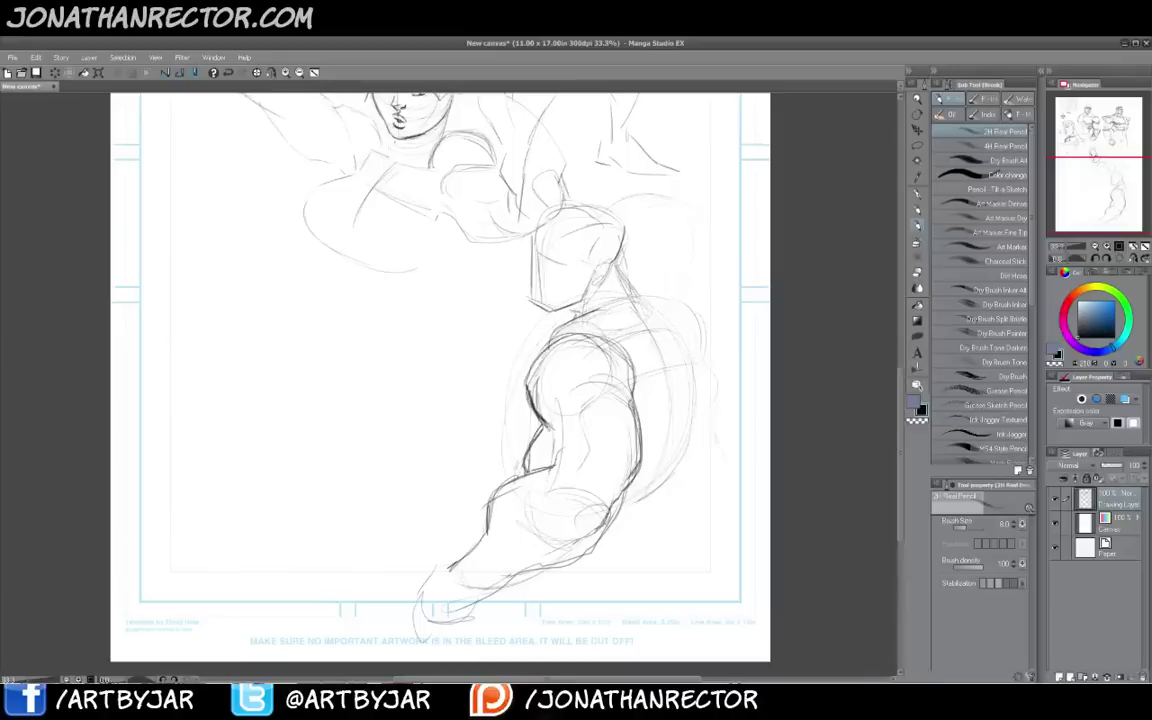
pyautogui.scroll(1, 624, 330)
pyautogui.moveTo(560, 345)
pyautogui.mouseDown()
pyautogui.moveTo(581, 398)
pyautogui.moveTo(517, 407)
pyautogui.mouseUp()
pyautogui.moveTo(550, 395); pyautogui.dragTo(509, 419)
pyautogui.moveTo(515, 411); pyautogui.dragTo(502, 442)
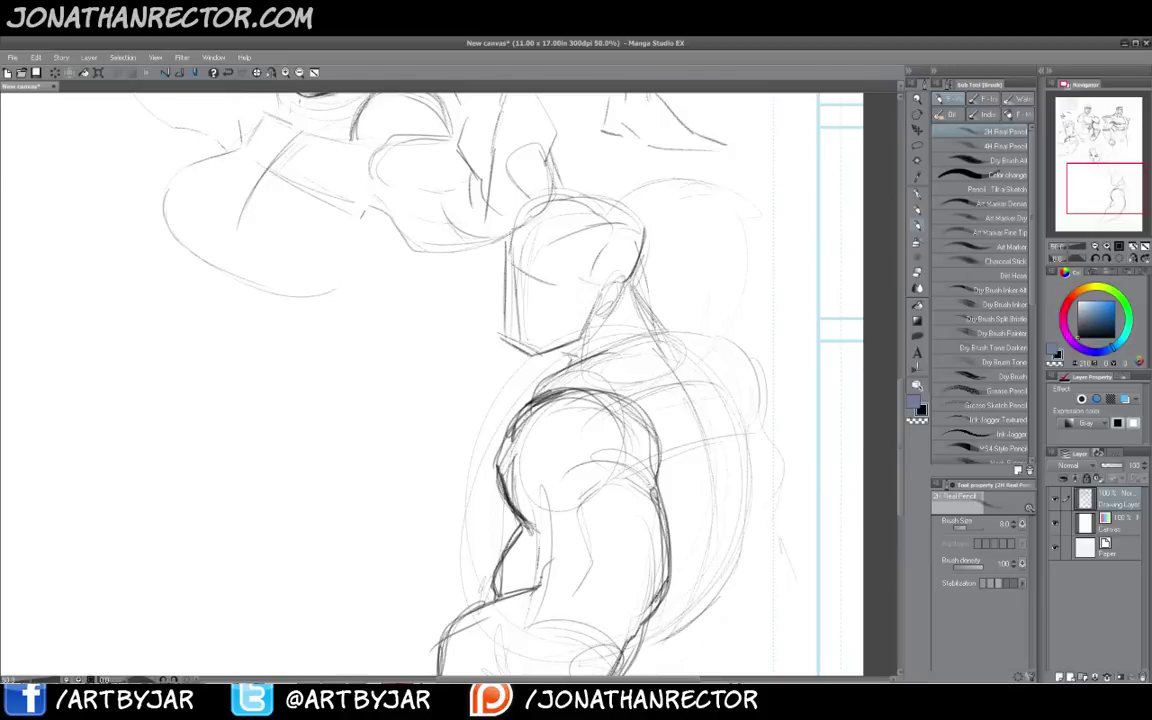
pyautogui.moveTo(644, 481); pyautogui.dragTo(652, 493)
pyautogui.moveTo(639, 473); pyautogui.dragTo(652, 491)
# Outline the lower edge of the deltoid where it overlaps the upper arm, and strengthen the trapezius line
pyautogui.moveTo(603, 457)
pyautogui.mouseDown()
pyautogui.moveTo(644, 480)
pyautogui.moveTo(555, 486)
pyautogui.mouseUp()
pyautogui.moveTo(576, 467)
pyautogui.mouseDown()
pyautogui.moveTo(550, 492)
pyautogui.moveTo(569, 471)
pyautogui.mouseUp()
pyautogui.moveTo(552, 510); pyautogui.dragTo(562, 511)
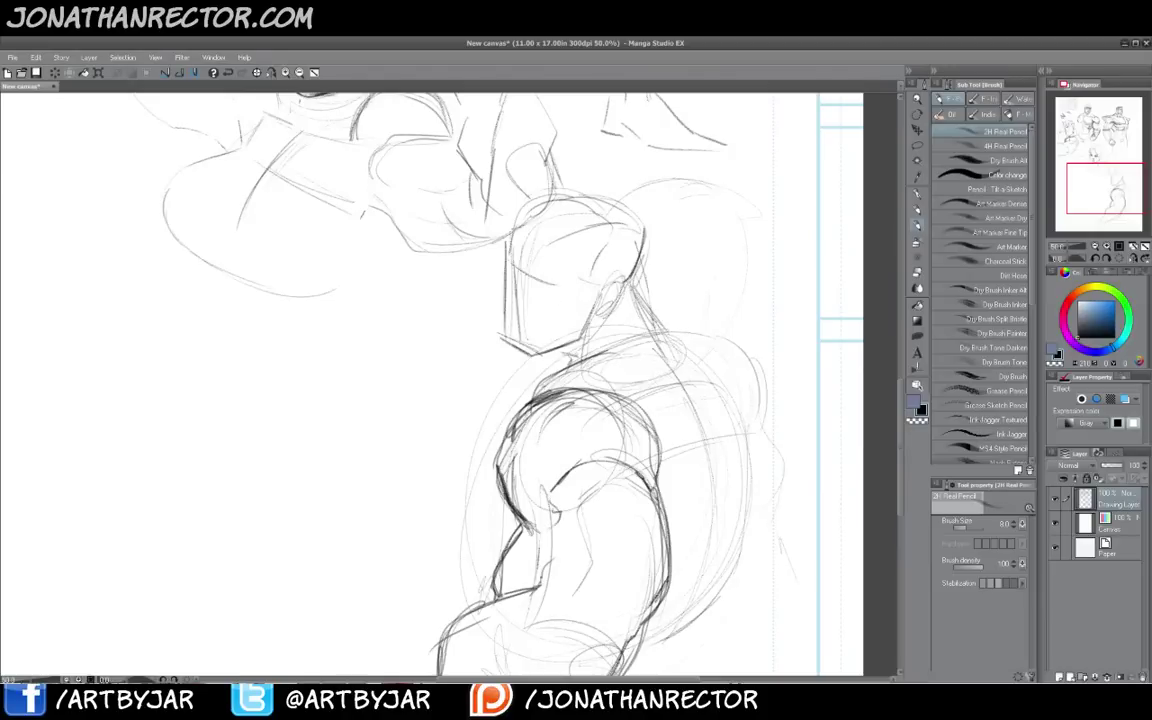
pyautogui.moveTo(591, 352); pyautogui.dragTo(545, 382)
pyautogui.moveTo(532, 433); pyautogui.dragTo(542, 467)
# Draw the male head's forehead profile, heavy brow and nose, and clean up stray sketch lines
pyautogui.moveTo(541, 408); pyautogui.dragTo(553, 420)
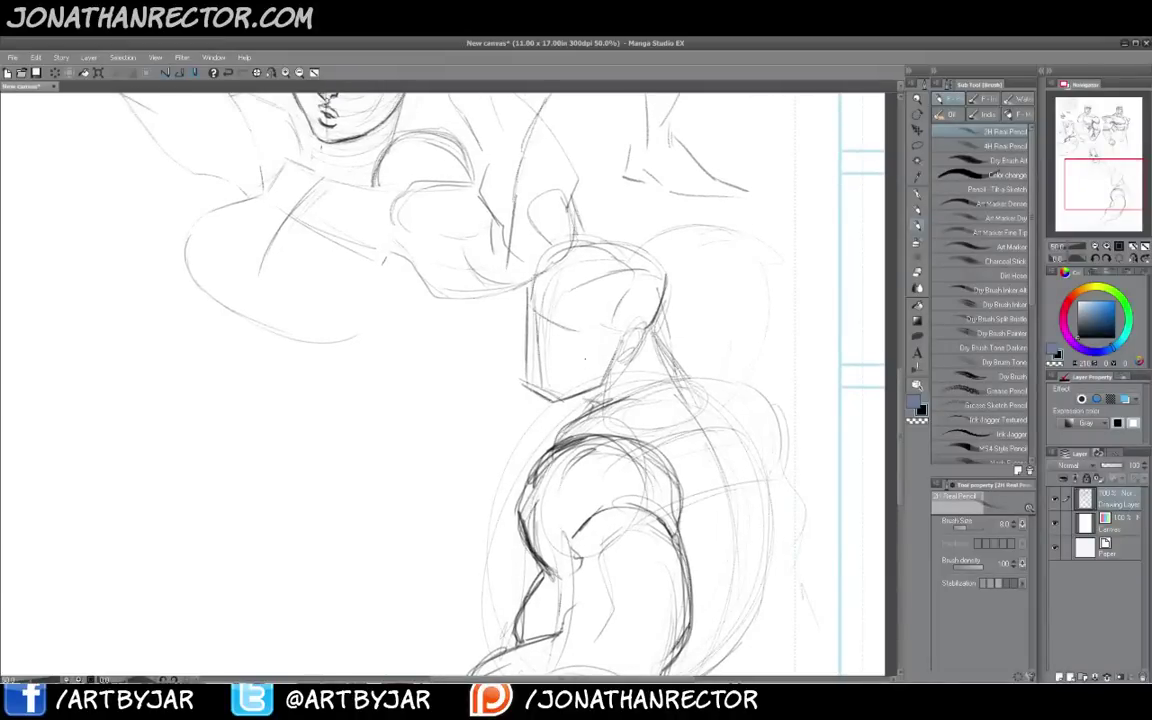
pyautogui.moveTo(585, 358); pyautogui.dragTo(594, 372)
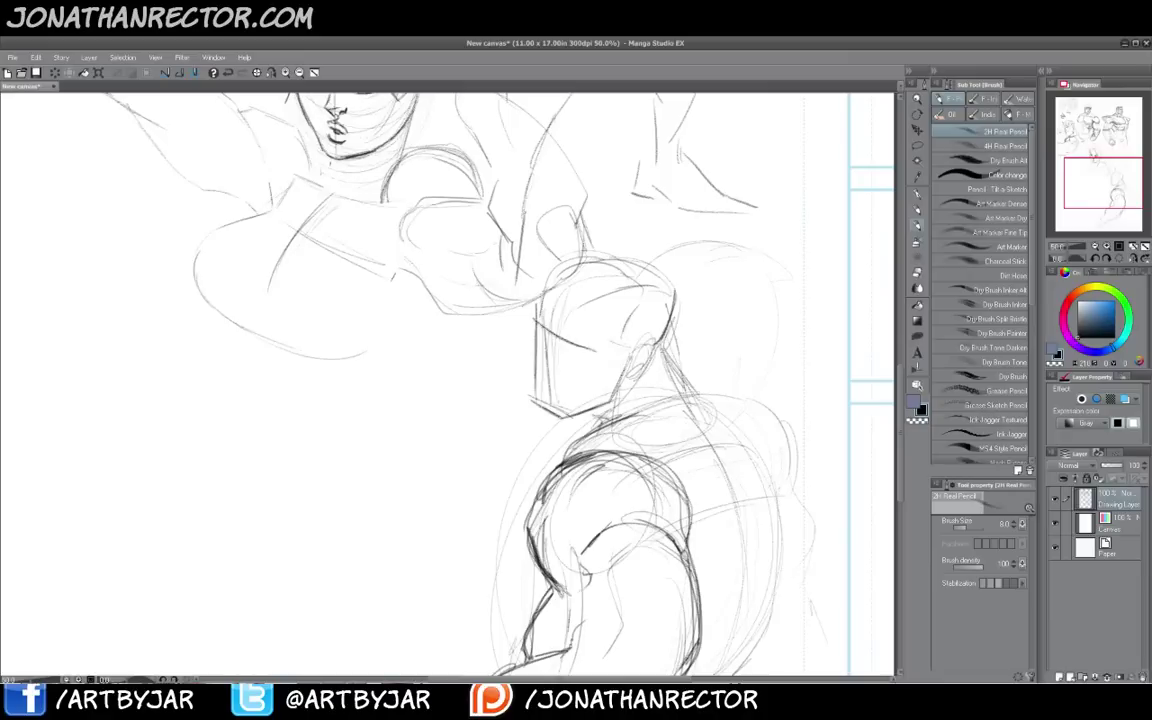
pyautogui.moveTo(543, 330)
pyautogui.mouseDown()
pyautogui.moveTo(533, 348)
pyautogui.moveTo(566, 356)
pyautogui.mouseUp()
pyautogui.moveTo(567, 332); pyautogui.dragTo(586, 327)
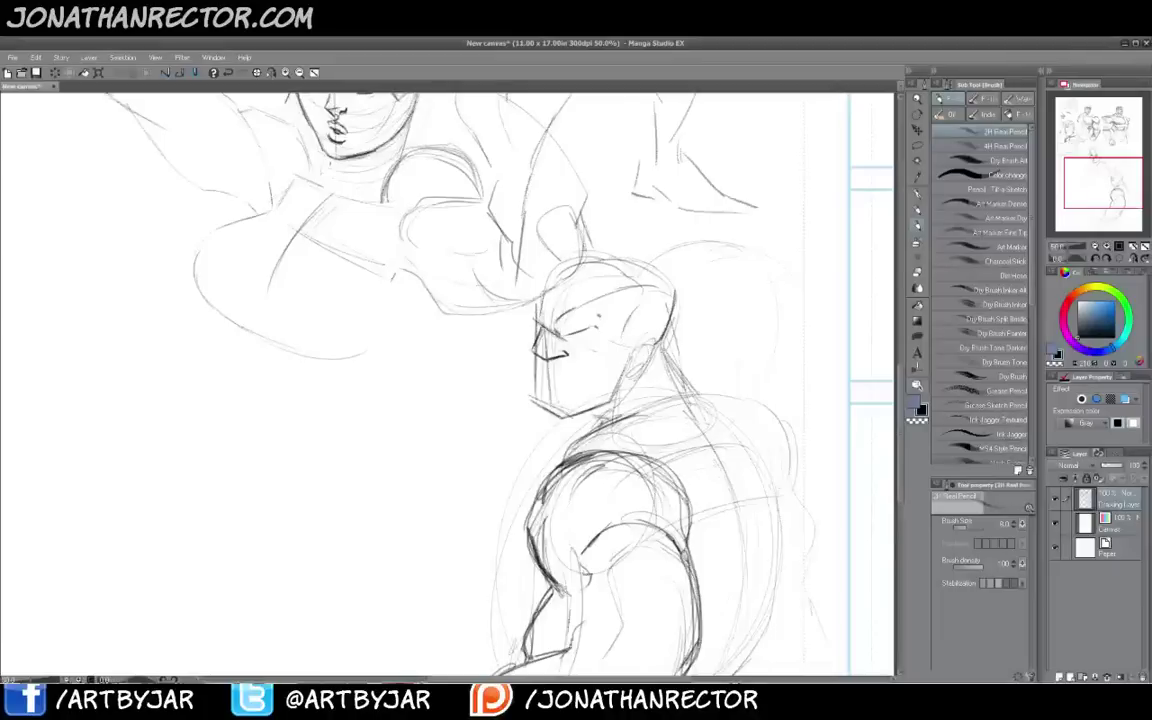
pyautogui.moveTo(531, 311)
pyautogui.mouseDown()
pyautogui.moveTo(543, 325)
pyautogui.moveTo(531, 312)
pyautogui.mouseUp()
pyautogui.press('e')
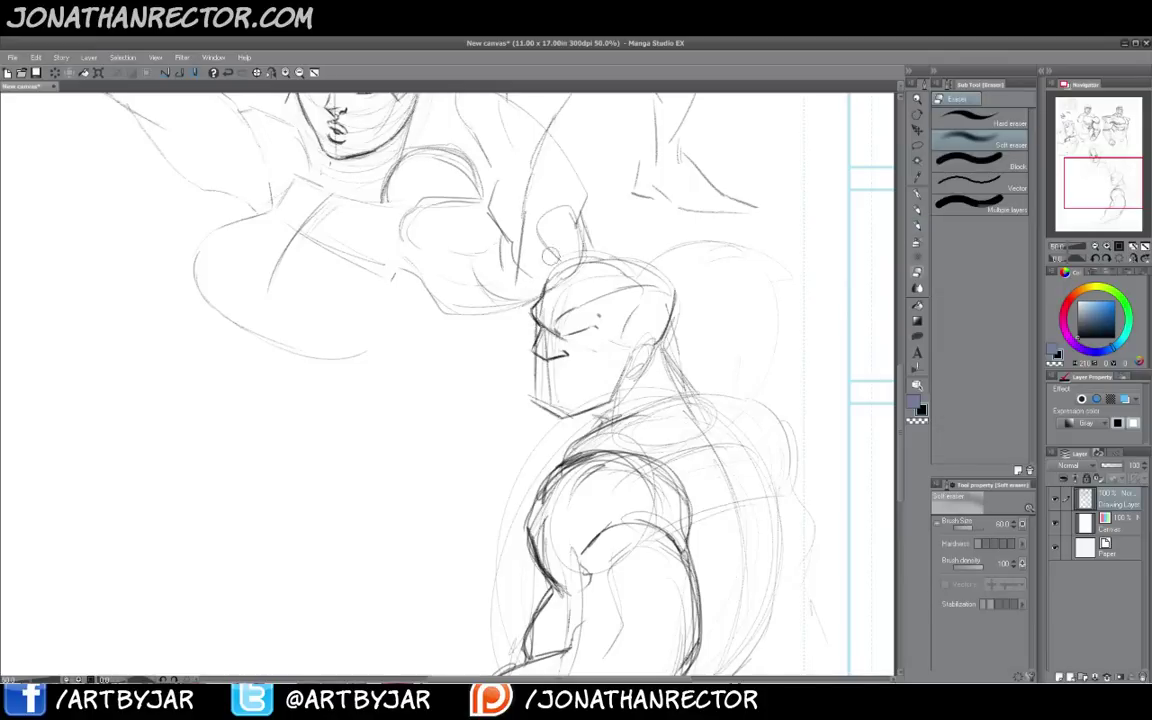
pyautogui.press('p')
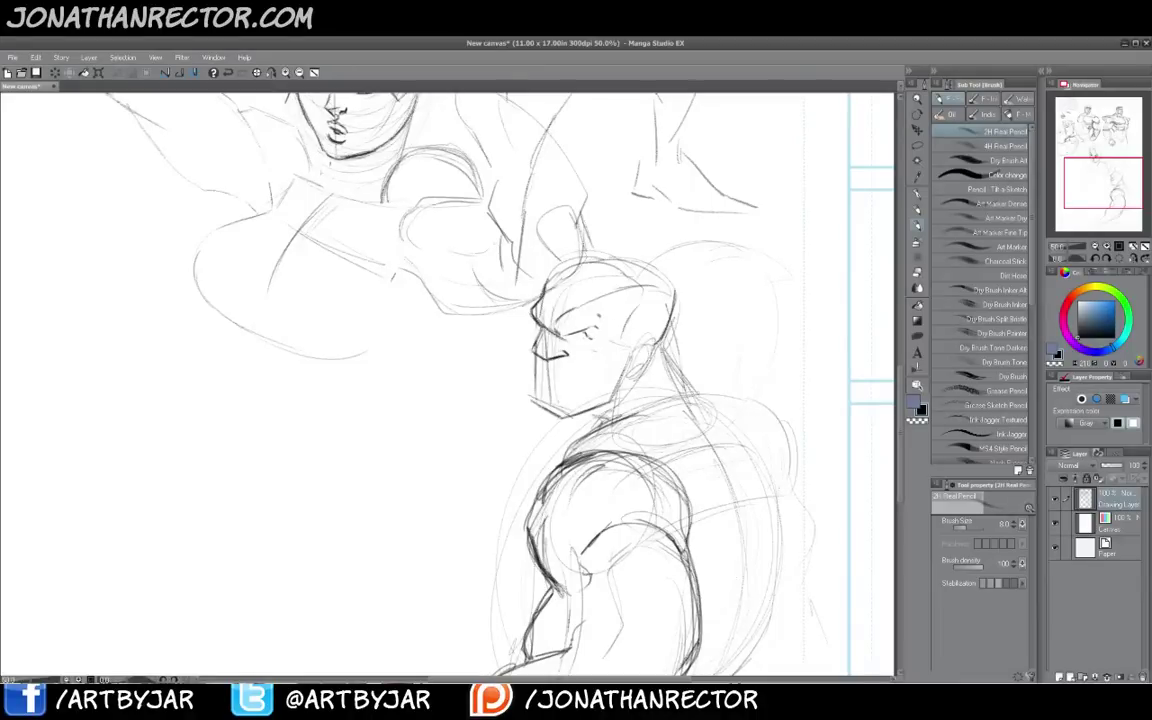
# Add the narrowed eye, a scowling mouth and a darker chin to the male profile
pyautogui.moveTo(573, 336); pyautogui.dragTo(580, 341)
pyautogui.moveTo(547, 336)
pyautogui.mouseDown()
pyautogui.moveTo(542, 352)
pyautogui.moveTo(594, 344)
pyautogui.mouseUp()
pyautogui.moveTo(550, 366); pyautogui.dragTo(563, 373)
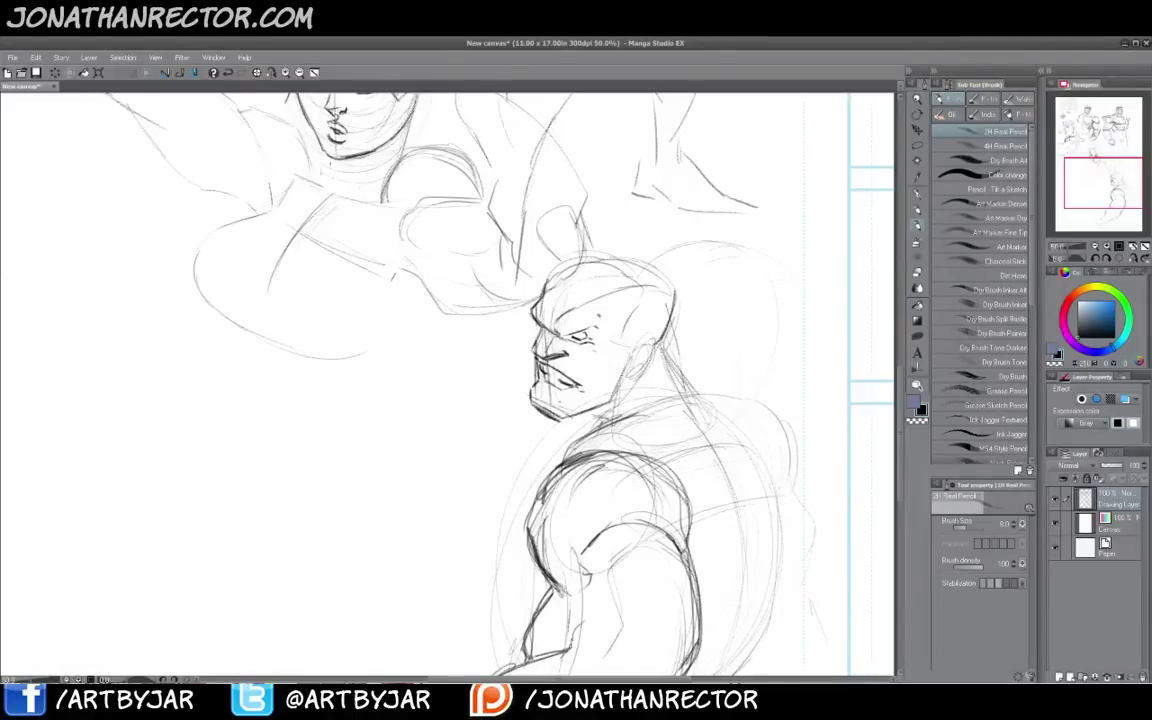
# Draw the scowling man's heavy jawline back towards the neck and define his ear
pyautogui.moveTo(567, 423); pyautogui.dragTo(617, 397)
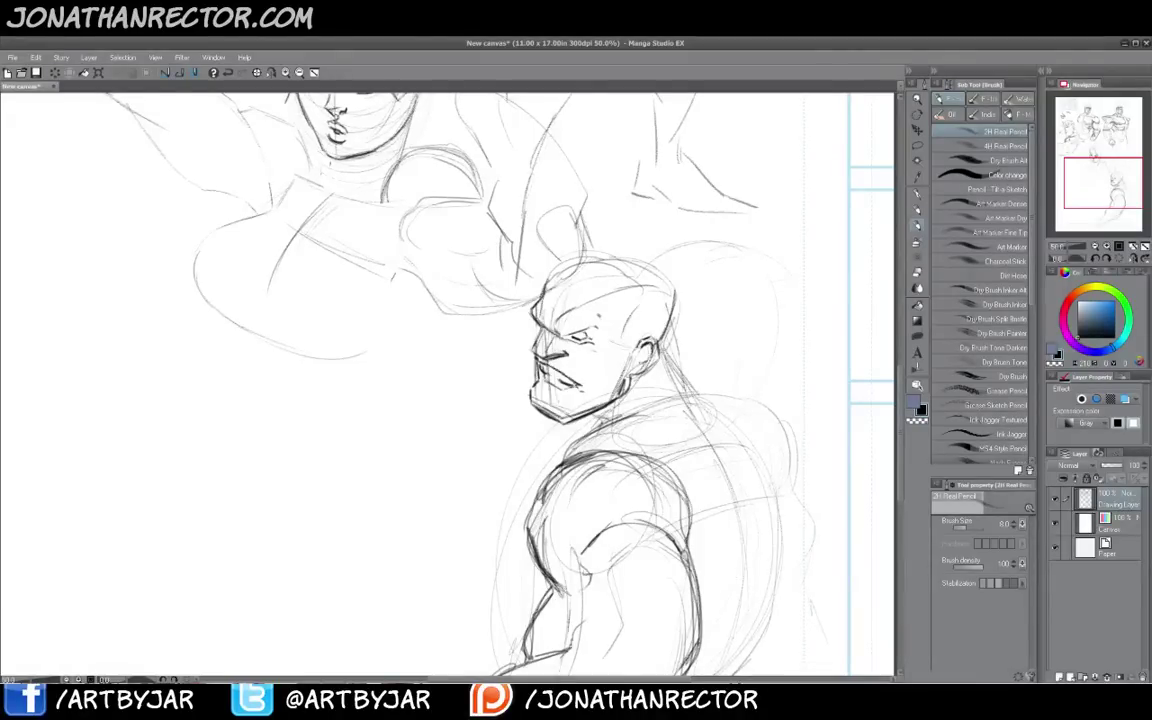
pyautogui.moveTo(644, 346); pyautogui.dragTo(637, 364)
pyautogui.moveTo(476, 361); pyautogui.dragTo(520, 355)
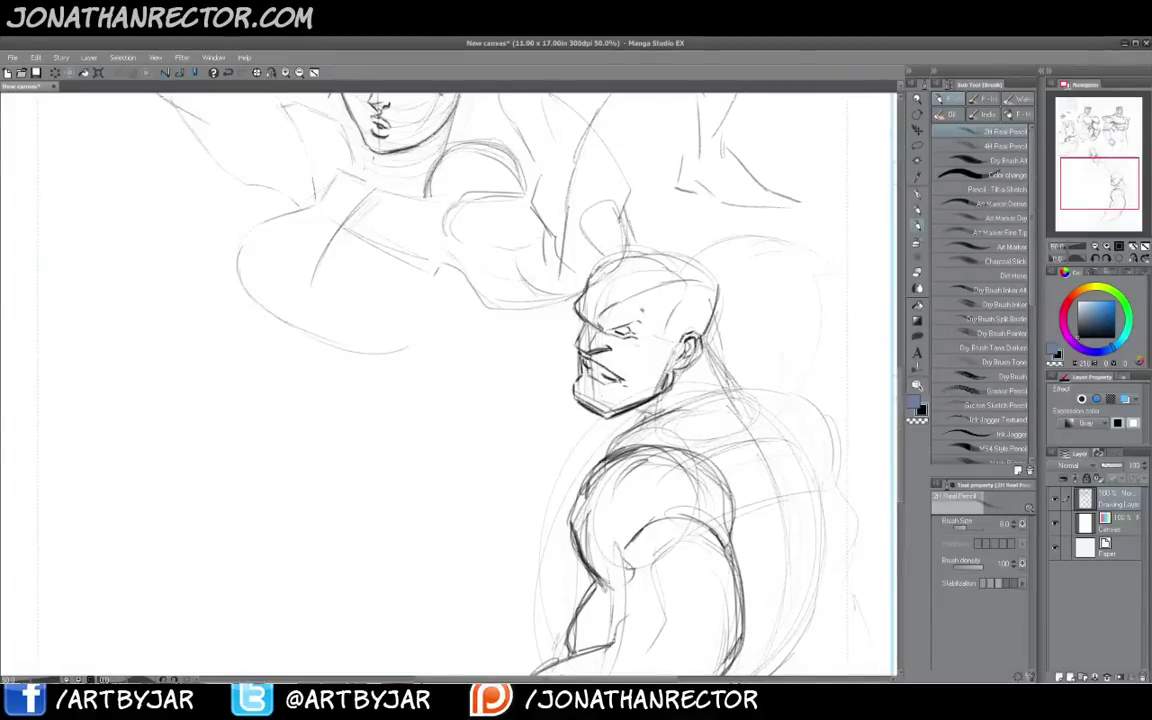
# Sketch the scowling man's angular hairline, hair top, back of the head and nape line
pyautogui.moveTo(625, 233); pyautogui.dragTo(651, 231)
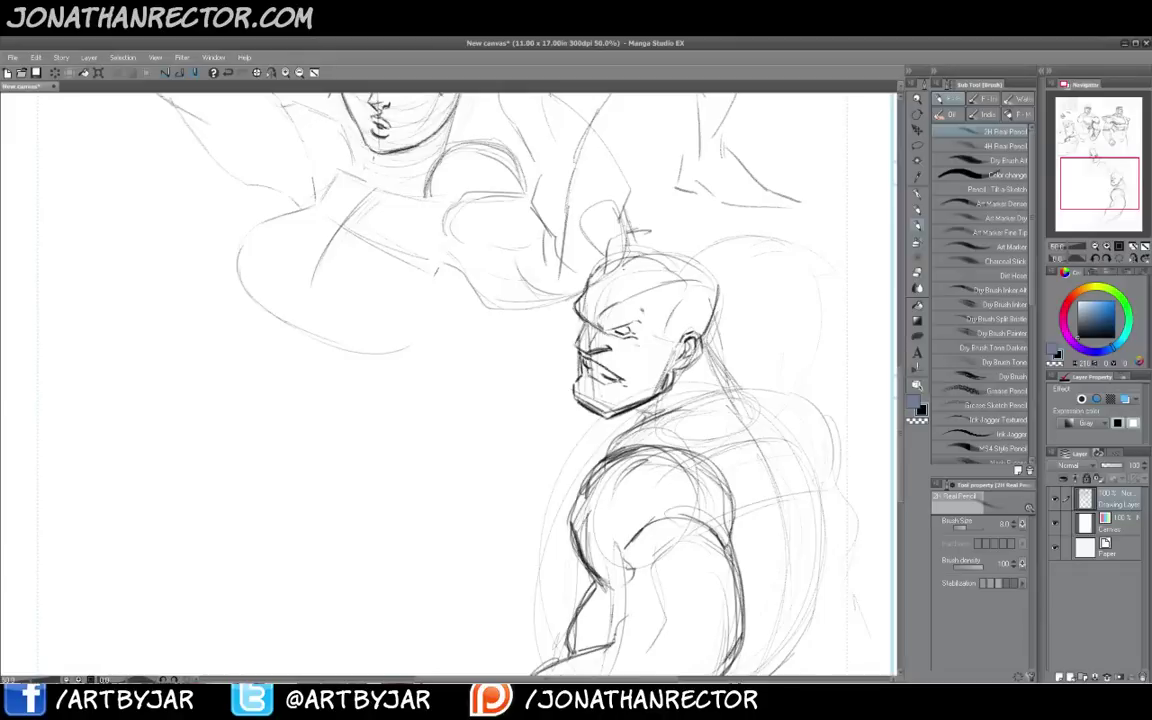
pyautogui.moveTo(679, 340)
pyautogui.mouseDown()
pyautogui.moveTo(669, 347)
pyautogui.moveTo(674, 292)
pyautogui.moveTo(646, 289)
pyautogui.mouseUp()
pyautogui.moveTo(642, 241); pyautogui.dragTo(740, 281)
pyautogui.moveTo(722, 335); pyautogui.dragTo(772, 384)
pyautogui.moveTo(737, 292)
pyautogui.mouseDown()
pyautogui.moveTo(731, 334)
pyautogui.moveTo(733, 314)
pyautogui.moveTo(710, 340)
pyautogui.moveTo(713, 363)
pyautogui.mouseUp()
# Erase stray lines around the back of the man's hair and sketch a small rounded head shape above him
pyautogui.press('e')
pyautogui.moveTo(716, 305)
pyautogui.mouseDown()
pyautogui.moveTo(714, 272)
pyautogui.moveTo(738, 289)
pyautogui.moveTo(740, 269)
pyautogui.moveTo(692, 224)
pyautogui.mouseUp()
pyautogui.press('b')
pyautogui.moveTo(679, 224)
pyautogui.mouseDown()
pyautogui.moveTo(674, 238)
pyautogui.moveTo(663, 209)
pyautogui.mouseUp()
pyautogui.moveTo(663, 209)
pyautogui.mouseDown()
pyautogui.moveTo(655, 180)
pyautogui.moveTo(699, 181)
pyautogui.mouseUp()
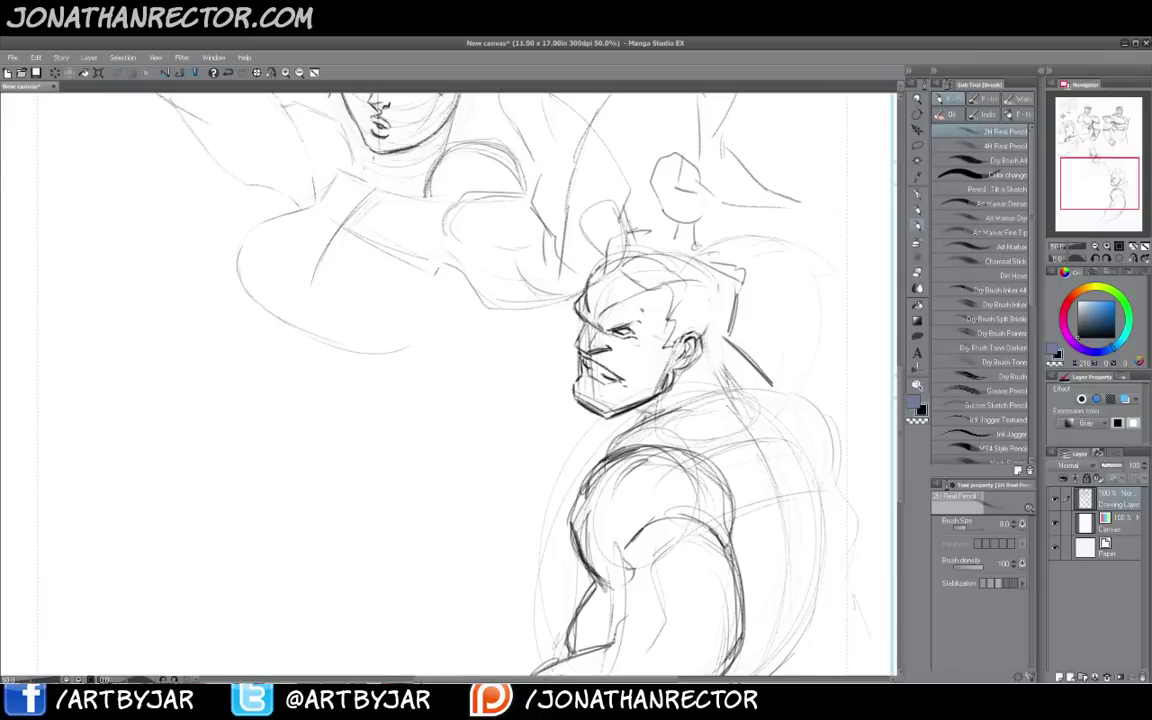
# Add a cheek crease, darken the chin and jaw underside, and draw the front of the neck down to the shoulder
pyautogui.moveTo(640, 380); pyautogui.dragTo(651, 372)
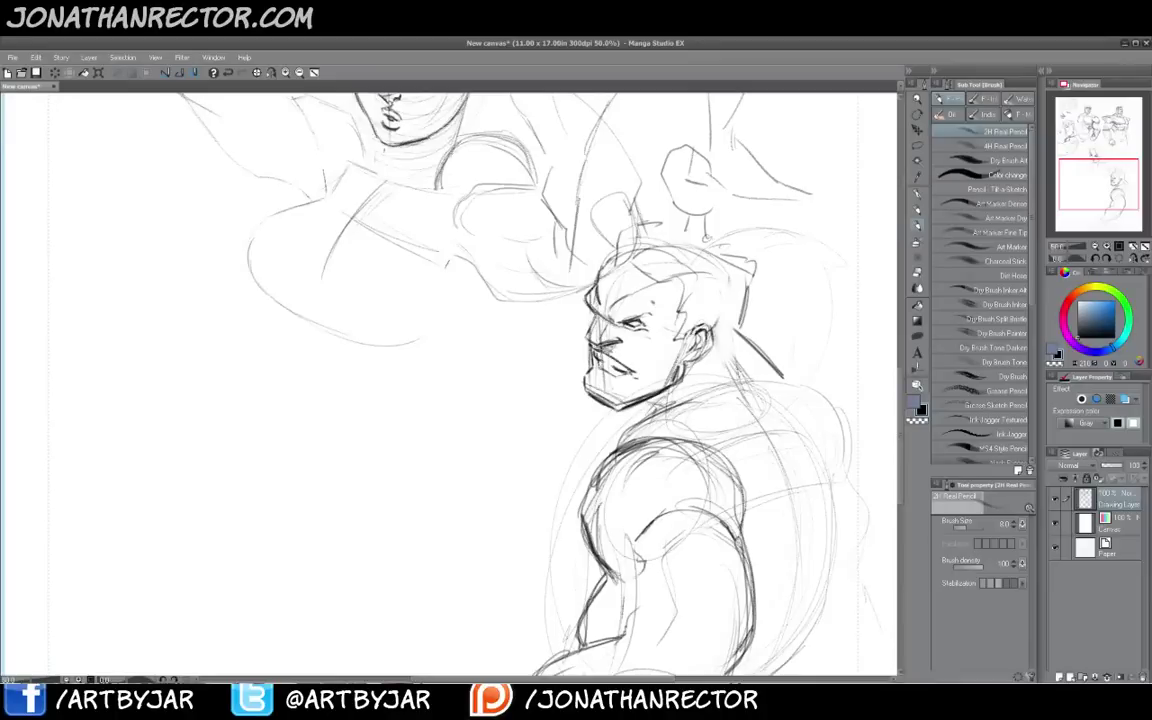
pyautogui.moveTo(586, 376); pyautogui.dragTo(621, 398)
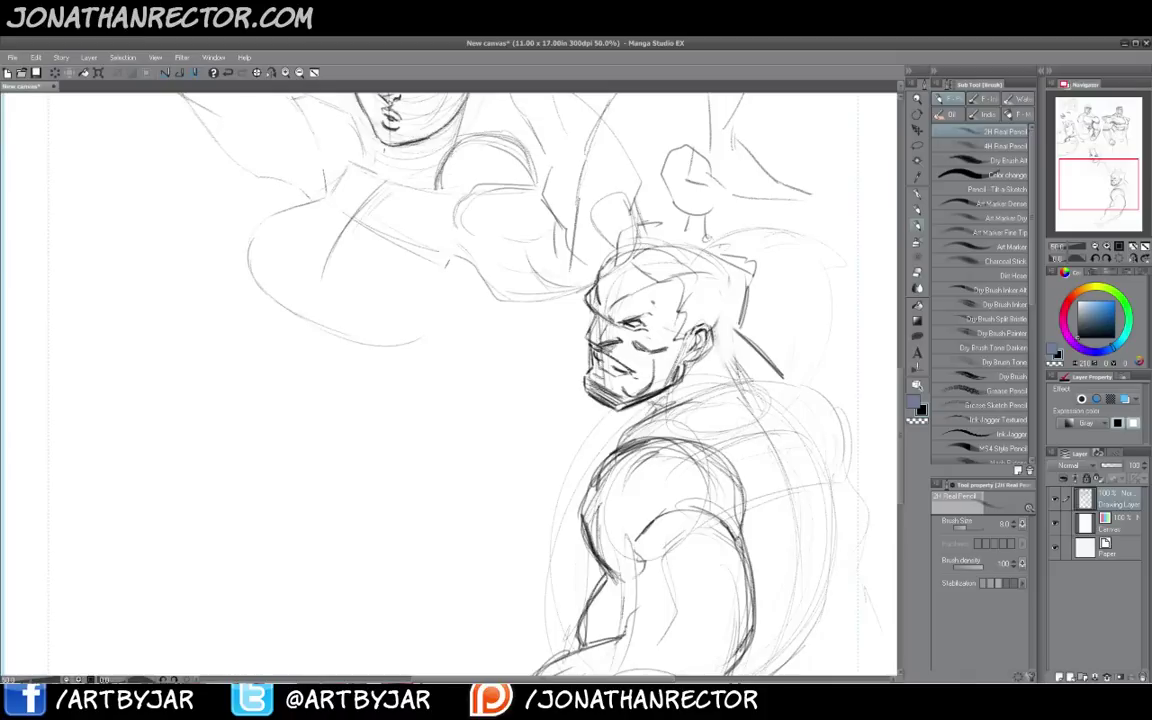
pyautogui.moveTo(648, 402)
pyautogui.mouseDown()
pyautogui.moveTo(650, 420)
pyautogui.moveTo(600, 428)
pyautogui.moveTo(594, 462)
pyautogui.mouseUp()
pyautogui.moveTo(622, 418)
pyautogui.mouseDown()
pyautogui.moveTo(594, 462)
pyautogui.moveTo(602, 434)
pyautogui.mouseUp()
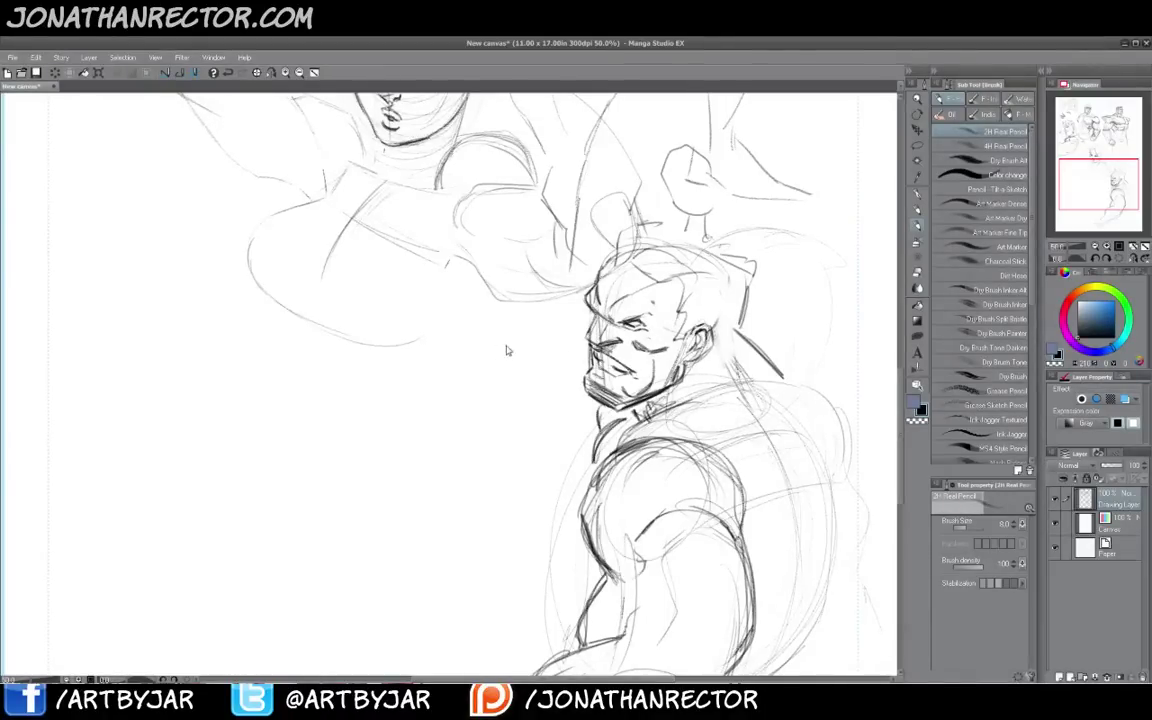
# Lasso the scowling man's eye and brow area and adjust its placement with a transform
pyautogui.scroll(-1, 508, 350)
pyautogui.moveTo(471, 481); pyautogui.dragTo(507, 441)
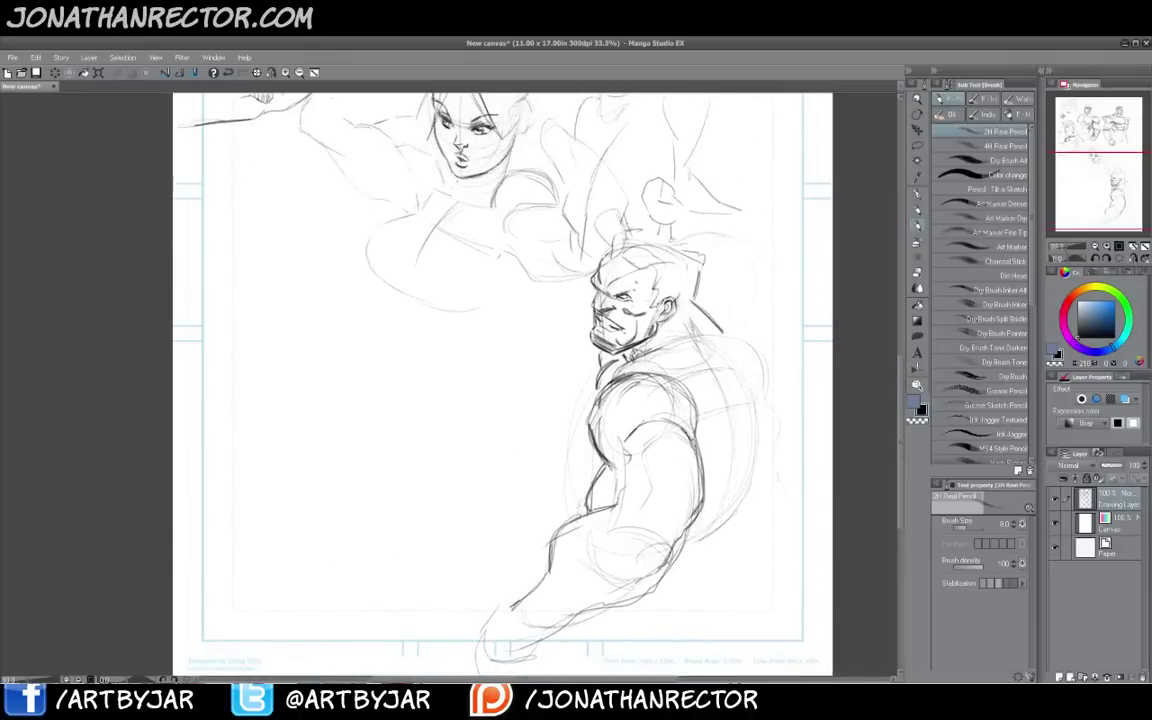
pyautogui.moveTo(562, 395); pyautogui.dragTo(575, 476)
pyautogui.scroll(1, 655, 335)
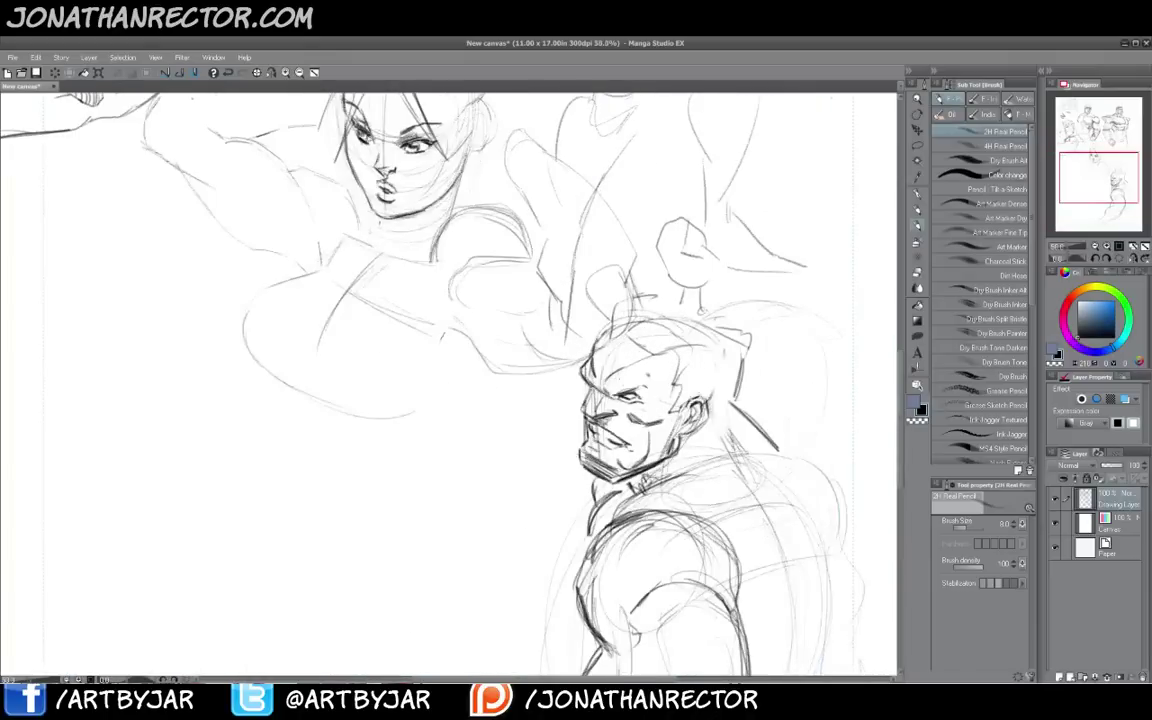
pyautogui.press('m')
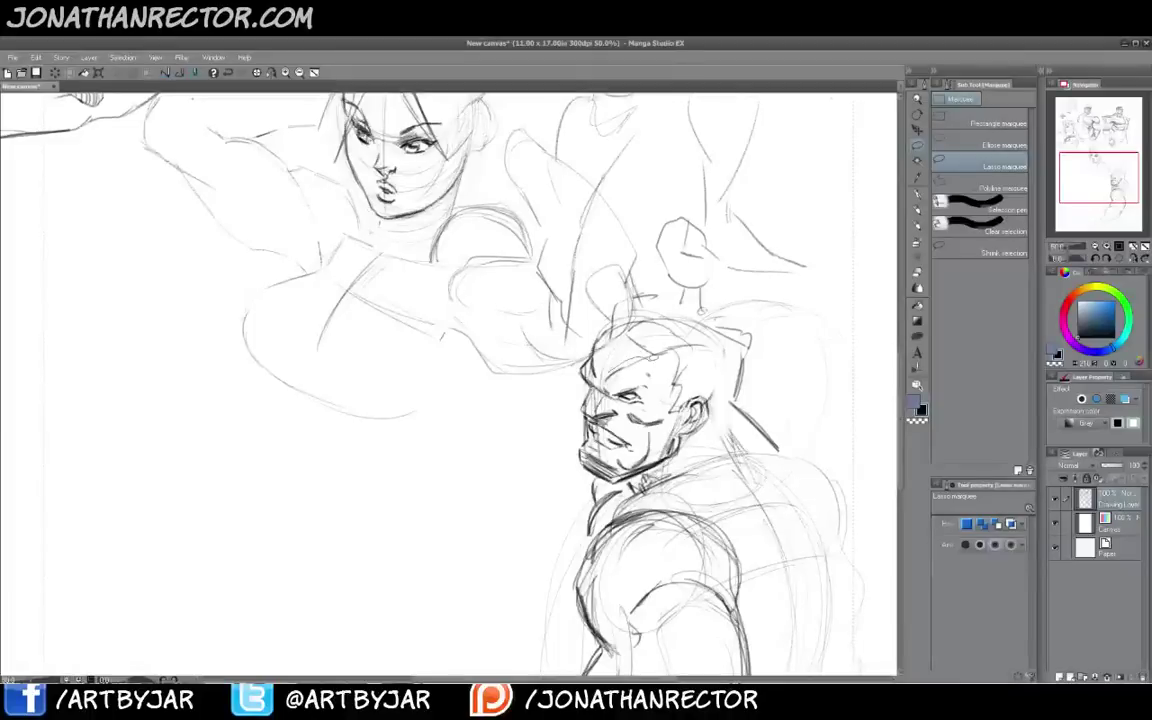
pyautogui.moveTo(648, 376)
pyautogui.mouseDown()
pyautogui.moveTo(628, 366)
pyautogui.moveTo(622, 404)
pyautogui.mouseUp()
pyautogui.click(647, 426)
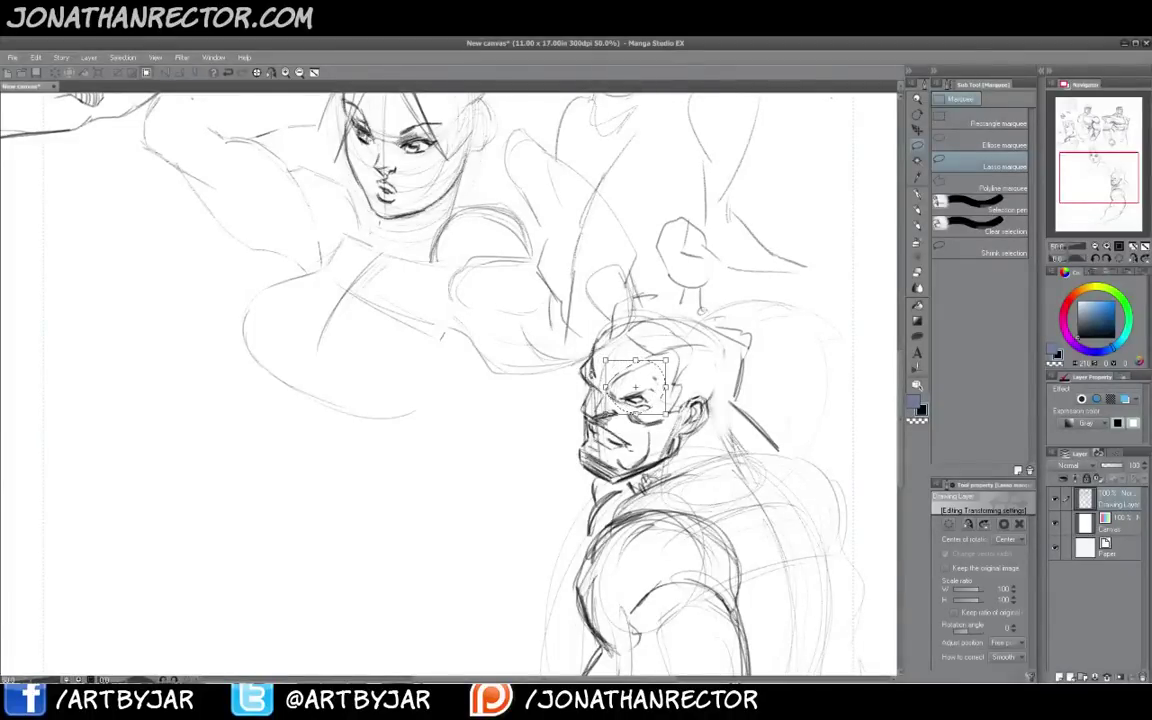
pyautogui.press('Return')
pyautogui.click(562, 427)
pyautogui.press('b')
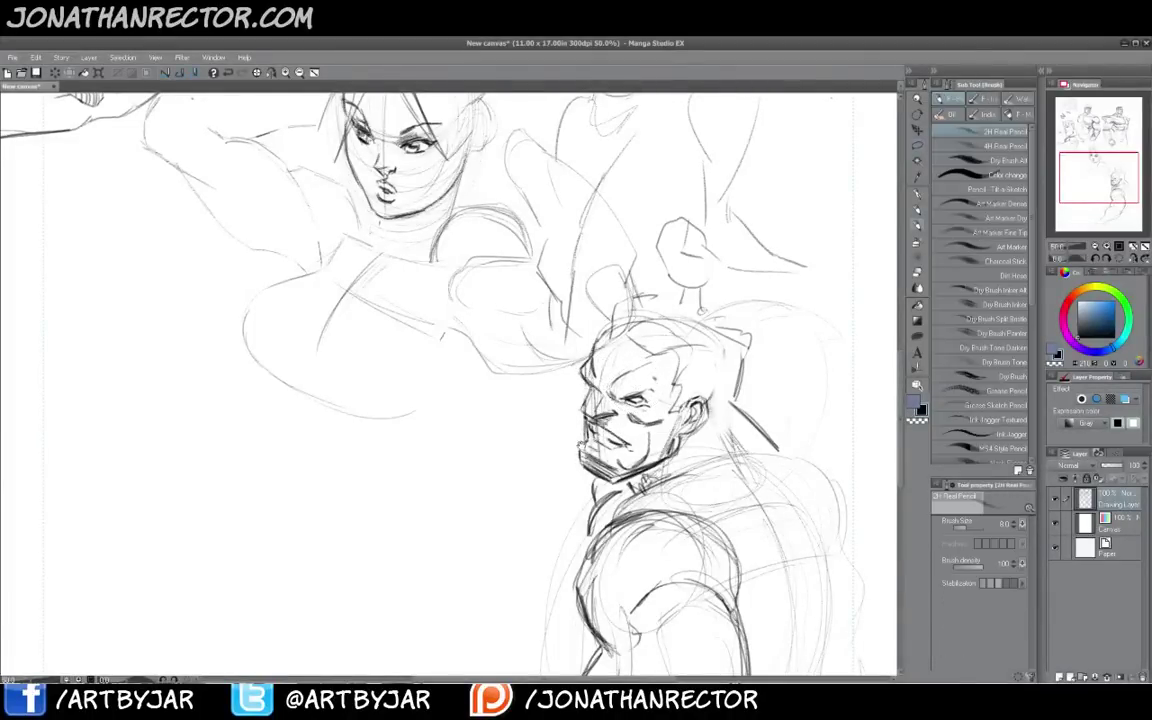
pyautogui.moveTo(579, 422); pyautogui.dragTo(571, 408)
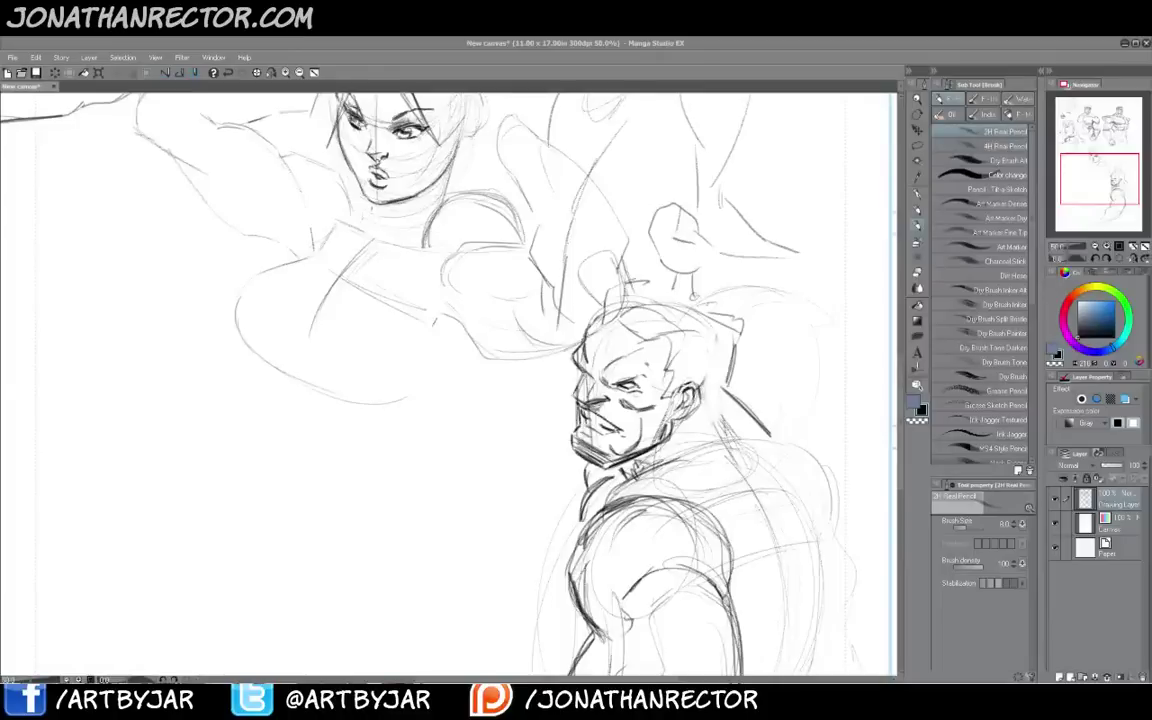
# Block in a new male head in the empty area beside the muscular man, with cranium, angular jaw, side plane and ear
pyautogui.moveTo(410, 396)
pyautogui.mouseDown()
pyautogui.moveTo(531, 369)
pyautogui.moveTo(563, 316)
pyautogui.moveTo(575, 260)
pyautogui.mouseUp()
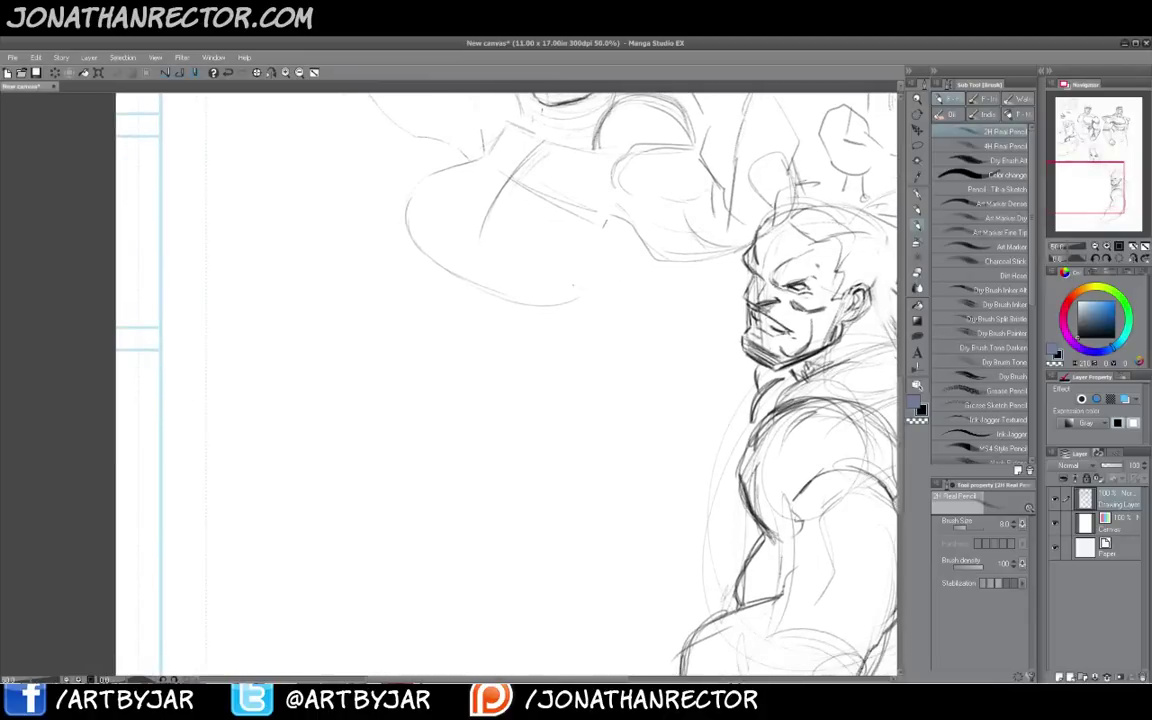
pyautogui.moveTo(490, 293)
pyautogui.mouseDown()
pyautogui.moveTo(595, 291)
pyautogui.moveTo(612, 313)
pyautogui.moveTo(621, 442)
pyautogui.mouseUp()
pyautogui.moveTo(475, 291)
pyautogui.mouseDown()
pyautogui.moveTo(461, 453)
pyautogui.moveTo(476, 472)
pyautogui.moveTo(520, 479)
pyautogui.moveTo(590, 424)
pyautogui.moveTo(589, 349)
pyautogui.moveTo(611, 393)
pyautogui.mouseUp()
pyautogui.moveTo(587, 352)
pyautogui.mouseDown()
pyautogui.moveTo(612, 349)
pyautogui.moveTo(587, 346)
pyautogui.moveTo(533, 451)
pyautogui.mouseUp()
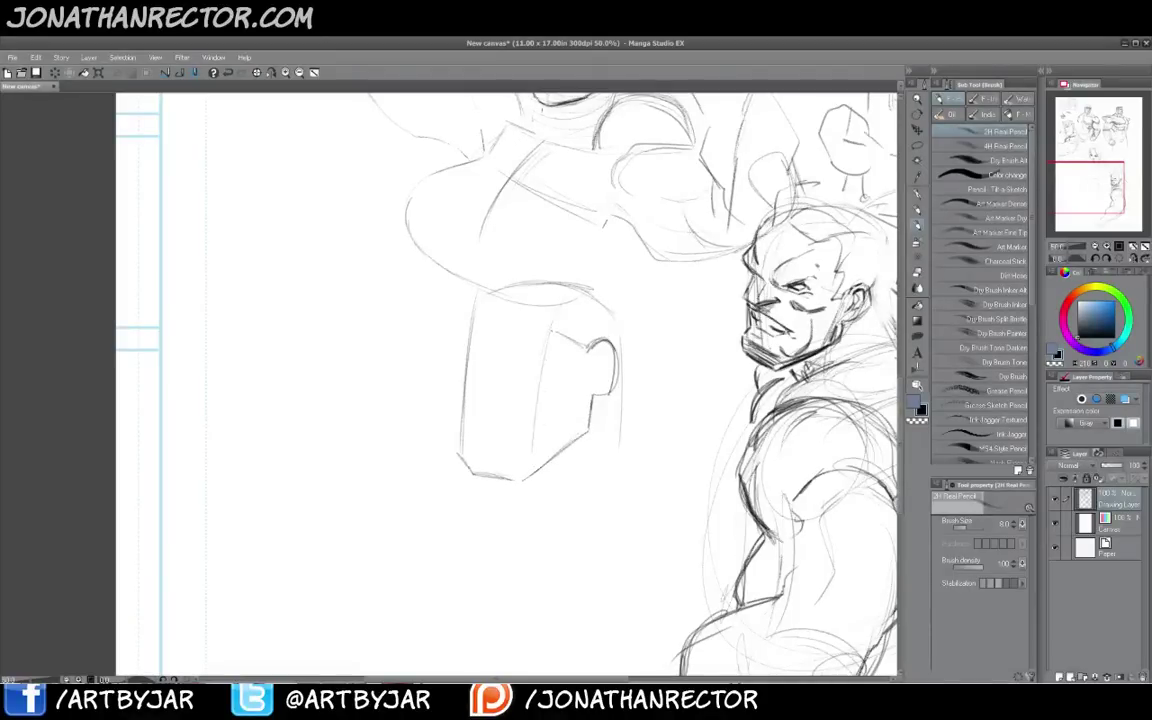
# Sketch the new head's brow line, nose, closed mouth and squared chin
pyautogui.moveTo(547, 332); pyautogui.dragTo(457, 339)
pyautogui.moveTo(476, 345)
pyautogui.mouseDown()
pyautogui.moveTo(461, 371)
pyautogui.moveTo(493, 384)
pyautogui.mouseUp()
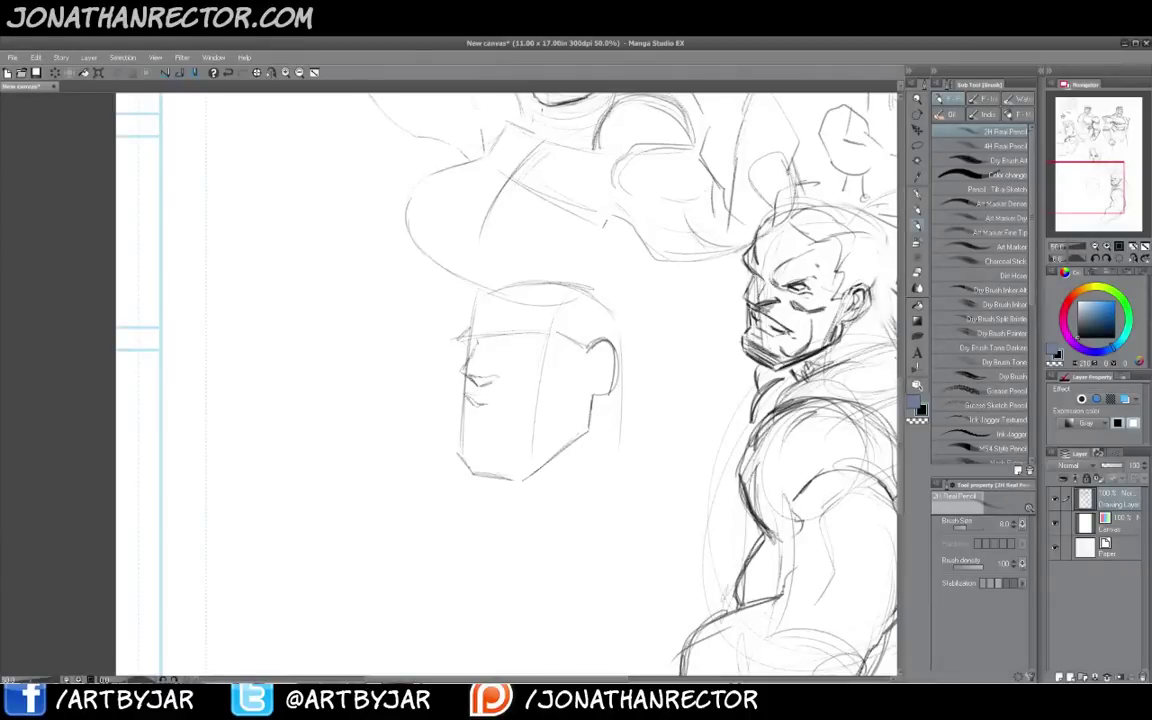
pyautogui.moveTo(479, 402)
pyautogui.mouseDown()
pyautogui.moveTo(499, 407)
pyautogui.moveTo(456, 454)
pyautogui.moveTo(532, 481)
pyautogui.mouseUp()
pyautogui.moveTo(511, 439); pyautogui.dragTo(524, 438)
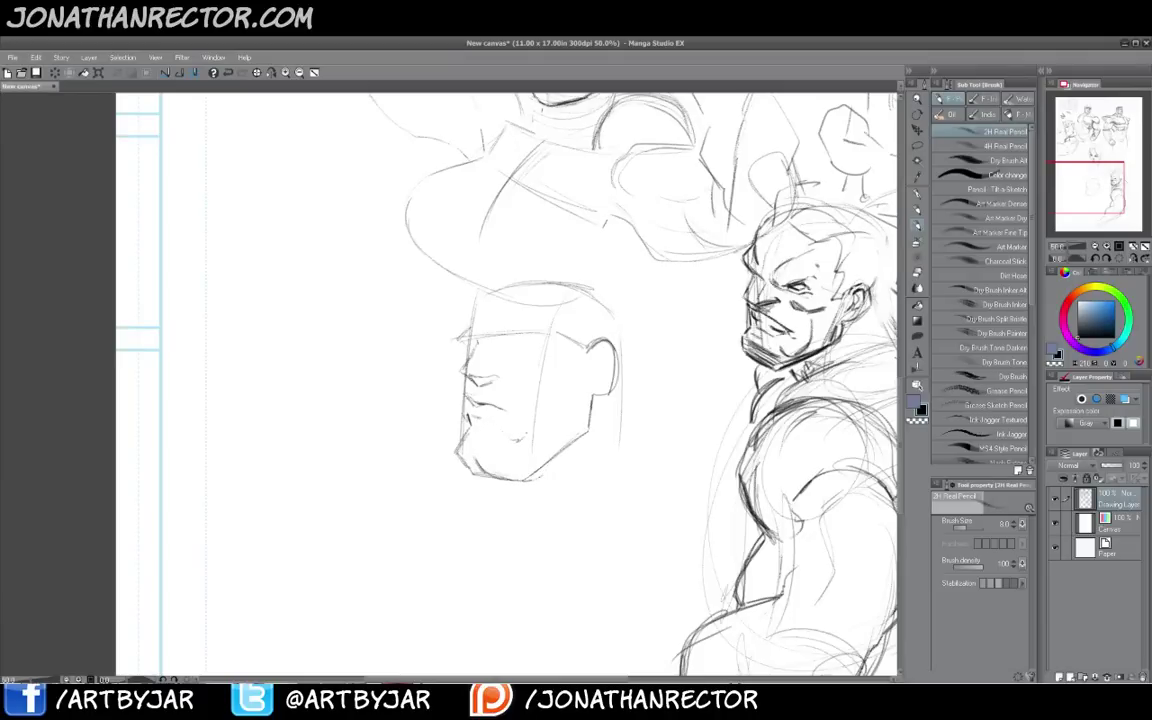
# Draw the new head's eye and cheekbone mark
pyautogui.moveTo(524, 383); pyautogui.dragTo(551, 383)
pyautogui.moveTo(512, 344); pyautogui.dragTo(525, 347)
pyautogui.moveTo(585, 346)
pyautogui.mouseDown()
pyautogui.moveTo(532, 320)
pyautogui.moveTo(471, 319)
pyautogui.moveTo(558, 306)
pyautogui.moveTo(587, 316)
pyautogui.mouseUp()
# Wrap a curved cap band around the new head's forehead and draw the back of the head down to the neck
pyautogui.moveTo(480, 305); pyautogui.dragTo(538, 304)
pyautogui.moveTo(482, 301)
pyautogui.mouseDown()
pyautogui.moveTo(598, 318)
pyautogui.moveTo(632, 345)
pyautogui.moveTo(630, 359)
pyautogui.mouseUp()
pyautogui.moveTo(618, 352); pyautogui.dragTo(630, 367)
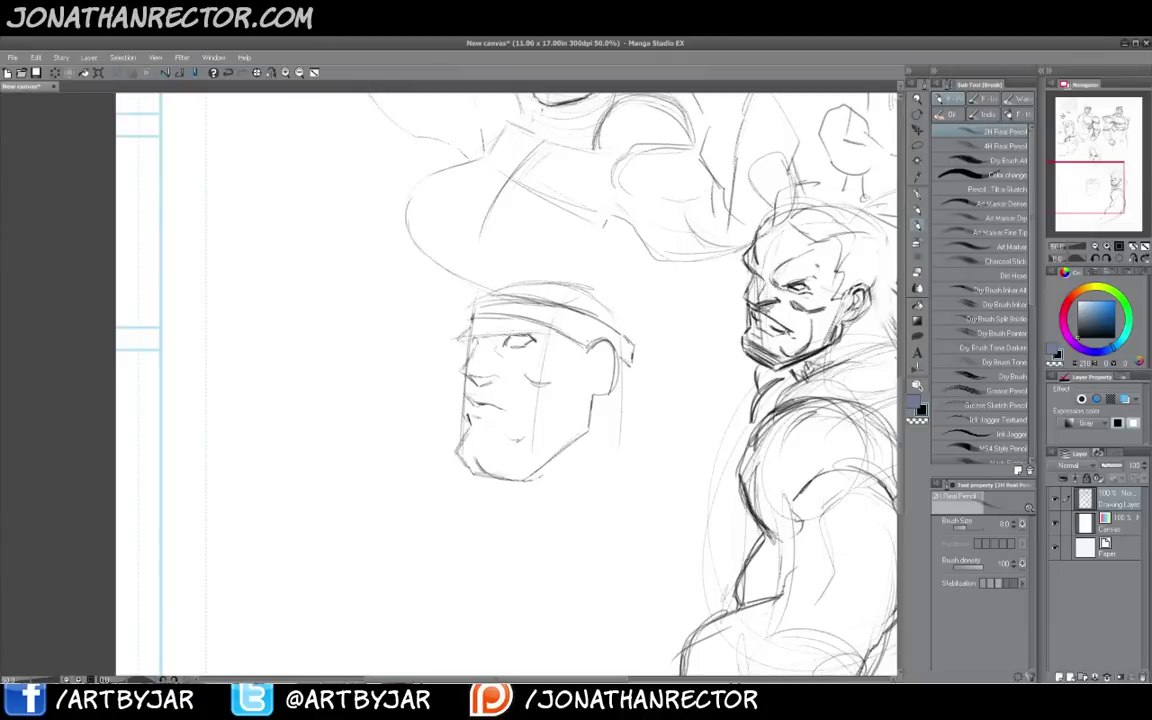
pyautogui.moveTo(530, 308)
pyautogui.mouseDown()
pyautogui.moveTo(424, 288)
pyautogui.moveTo(427, 268)
pyautogui.moveTo(537, 289)
pyautogui.mouseUp()
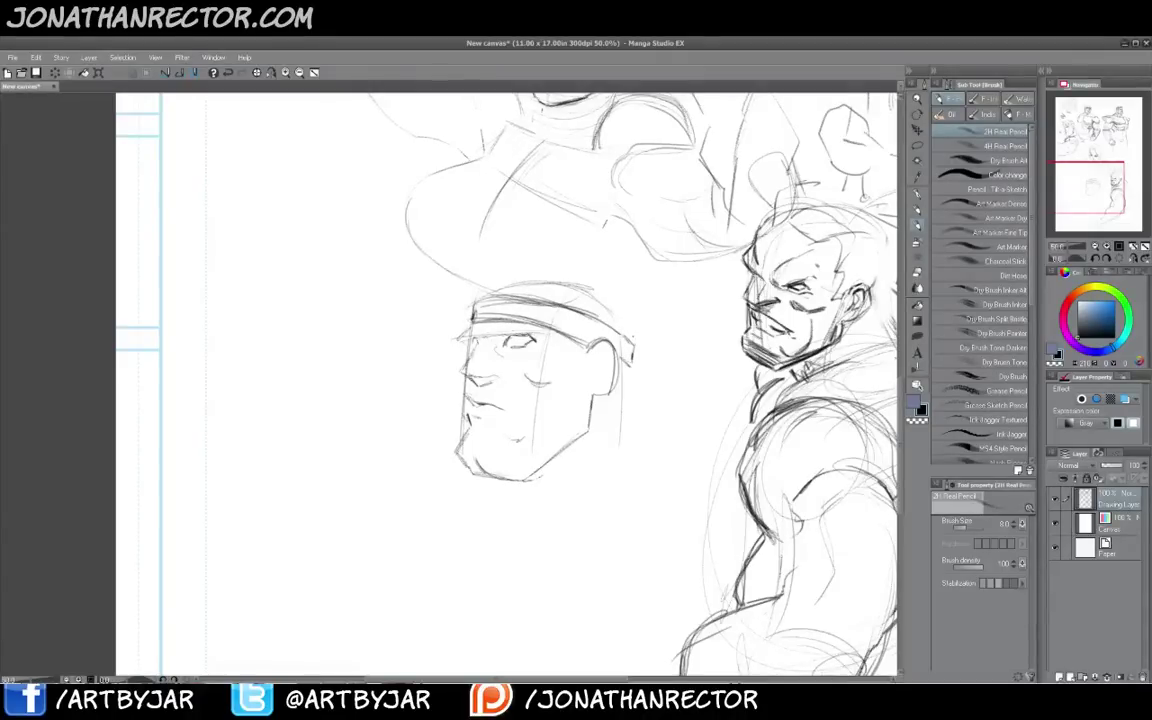
pyautogui.moveTo(632, 390); pyautogui.dragTo(634, 475)
# Draw the military cap's pointed visor and its tall, flaring crown
pyautogui.moveTo(432, 392); pyautogui.dragTo(446, 401)
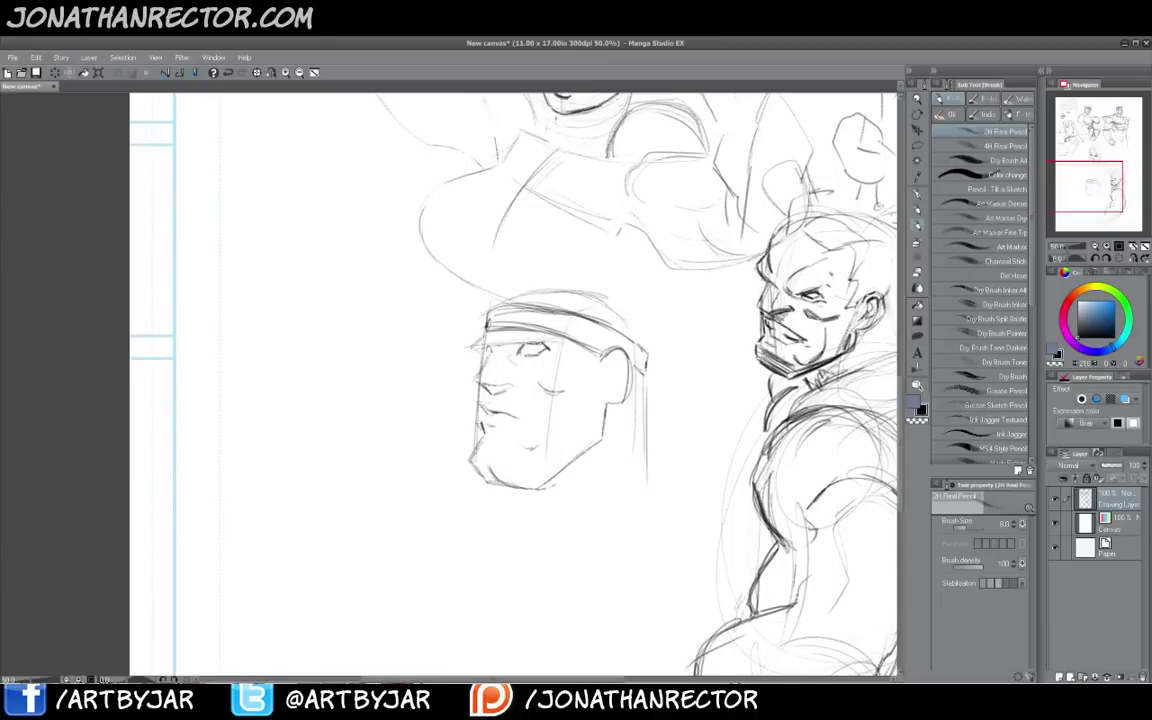
pyautogui.moveTo(492, 346); pyautogui.dragTo(436, 355)
pyautogui.moveTo(524, 345); pyautogui.dragTo(444, 356)
pyautogui.moveTo(534, 343)
pyautogui.mouseDown()
pyautogui.moveTo(438, 354)
pyautogui.moveTo(457, 353)
pyautogui.mouseUp()
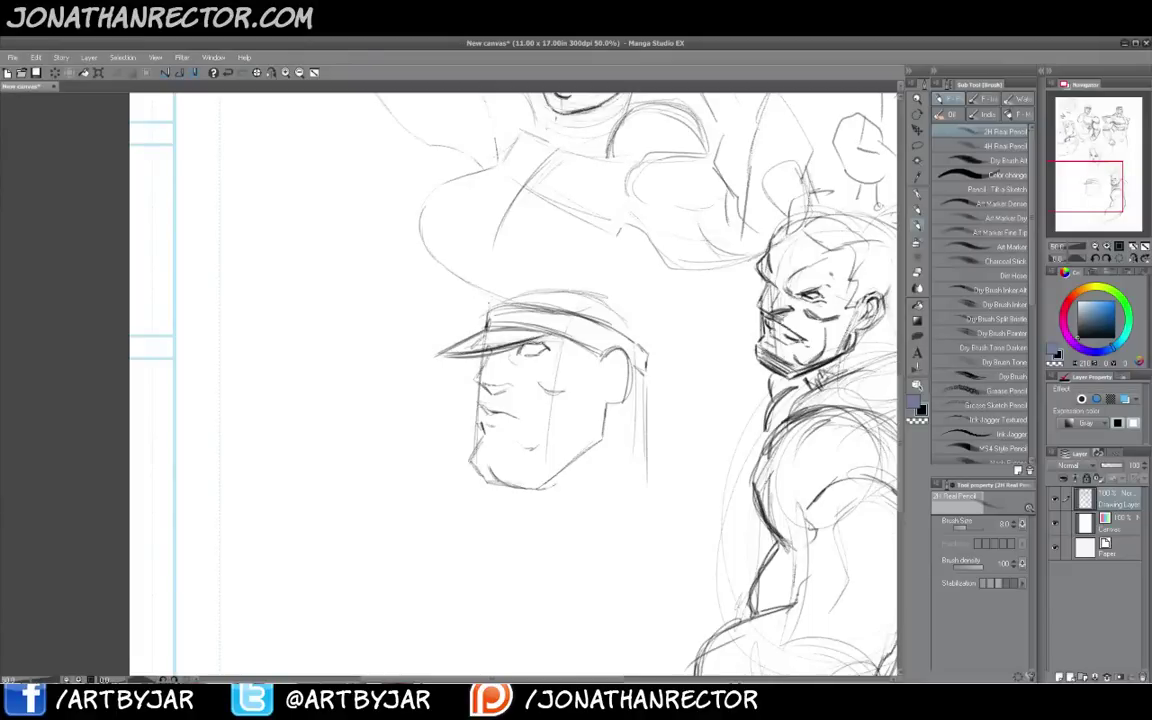
pyautogui.moveTo(488, 309)
pyautogui.mouseDown()
pyautogui.moveTo(468, 220)
pyautogui.moveTo(426, 186)
pyautogui.moveTo(502, 211)
pyautogui.moveTo(622, 290)
pyautogui.mouseUp()
pyautogui.moveTo(590, 300); pyautogui.dragTo(622, 314)
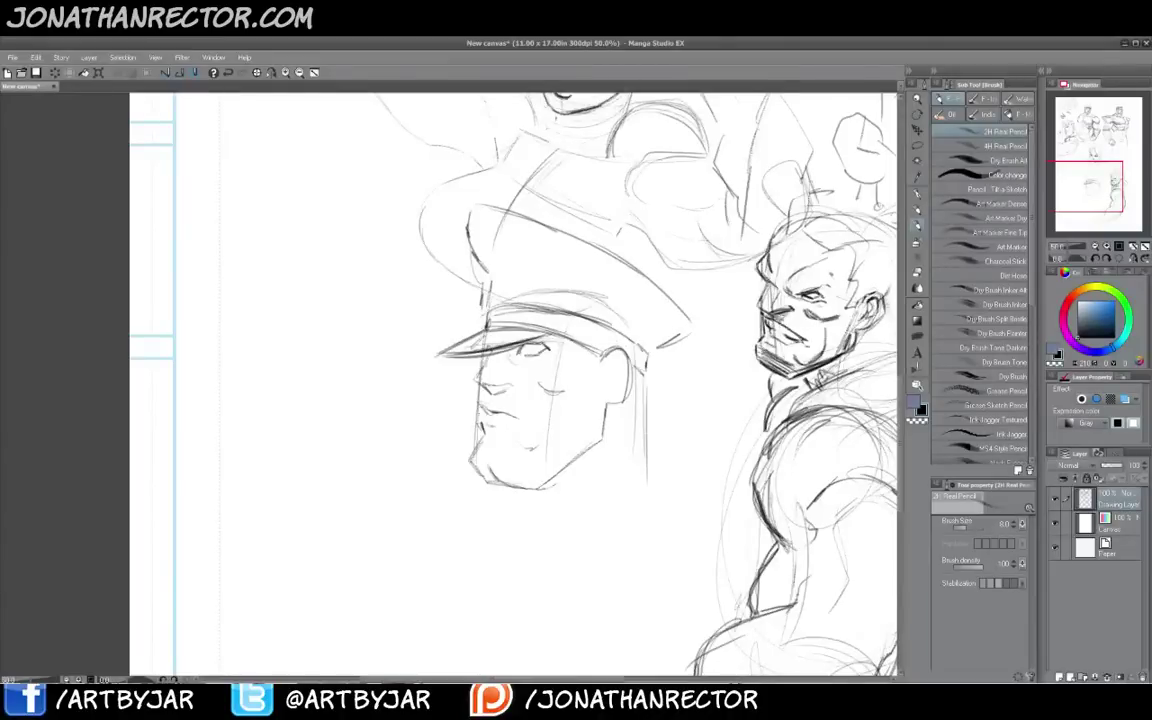
# Outline the back of the neck and a high collar under the jaw, with a sloping shoulder line below
pyautogui.moveTo(482, 415); pyautogui.dragTo(488, 342)
pyautogui.moveTo(651, 308)
pyautogui.mouseDown()
pyautogui.moveTo(662, 387)
pyautogui.moveTo(541, 427)
pyautogui.mouseUp()
pyautogui.moveTo(654, 387)
pyautogui.mouseDown()
pyautogui.moveTo(511, 435)
pyautogui.moveTo(490, 487)
pyautogui.mouseUp()
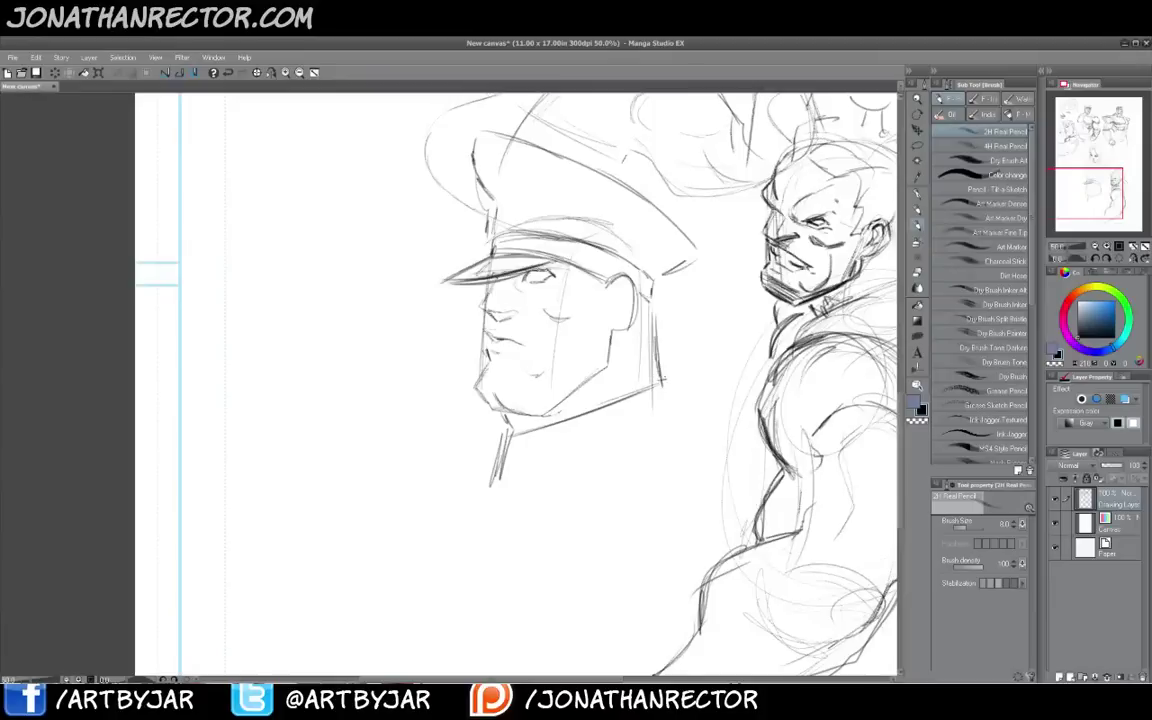
pyautogui.moveTo(664, 380)
pyautogui.mouseDown()
pyautogui.moveTo(679, 433)
pyautogui.moveTo(537, 494)
pyautogui.mouseUp()
pyautogui.moveTo(707, 446); pyautogui.dragTo(449, 525)
pyautogui.moveTo(550, 487); pyautogui.dragTo(435, 531)
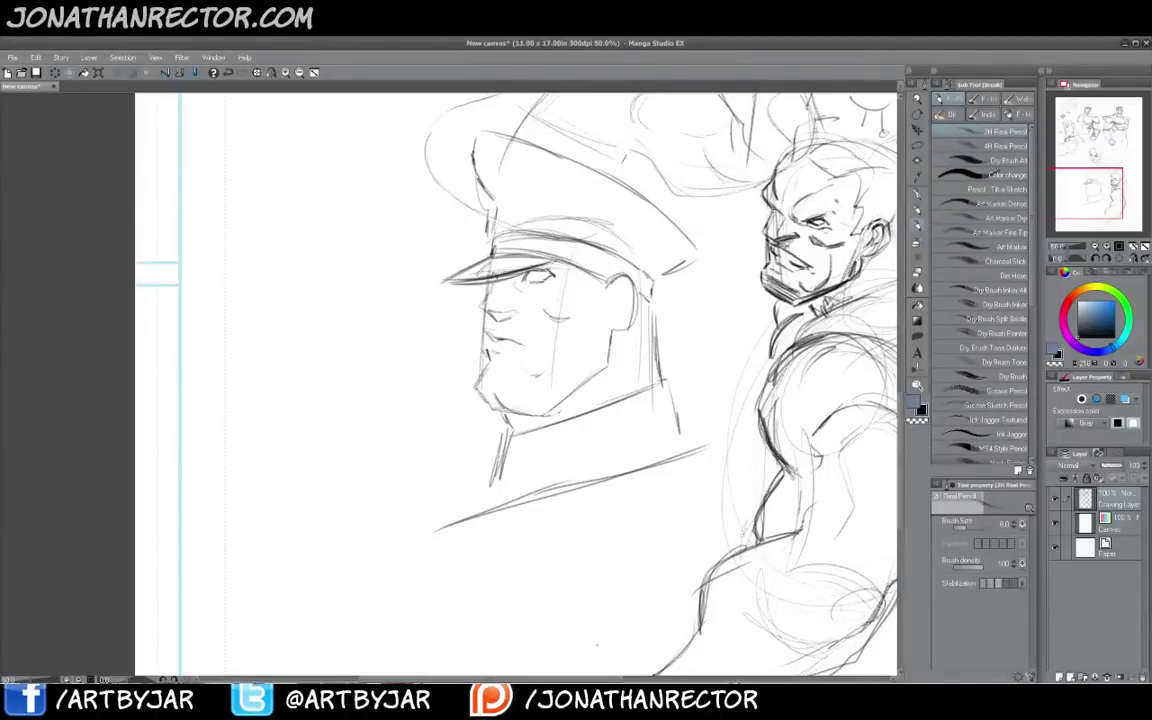
# Refine the capped man's nose, eye and cheek, and add the sideburn and inner ear lines
pyautogui.moveTo(432, 395); pyautogui.dragTo(427, 473)
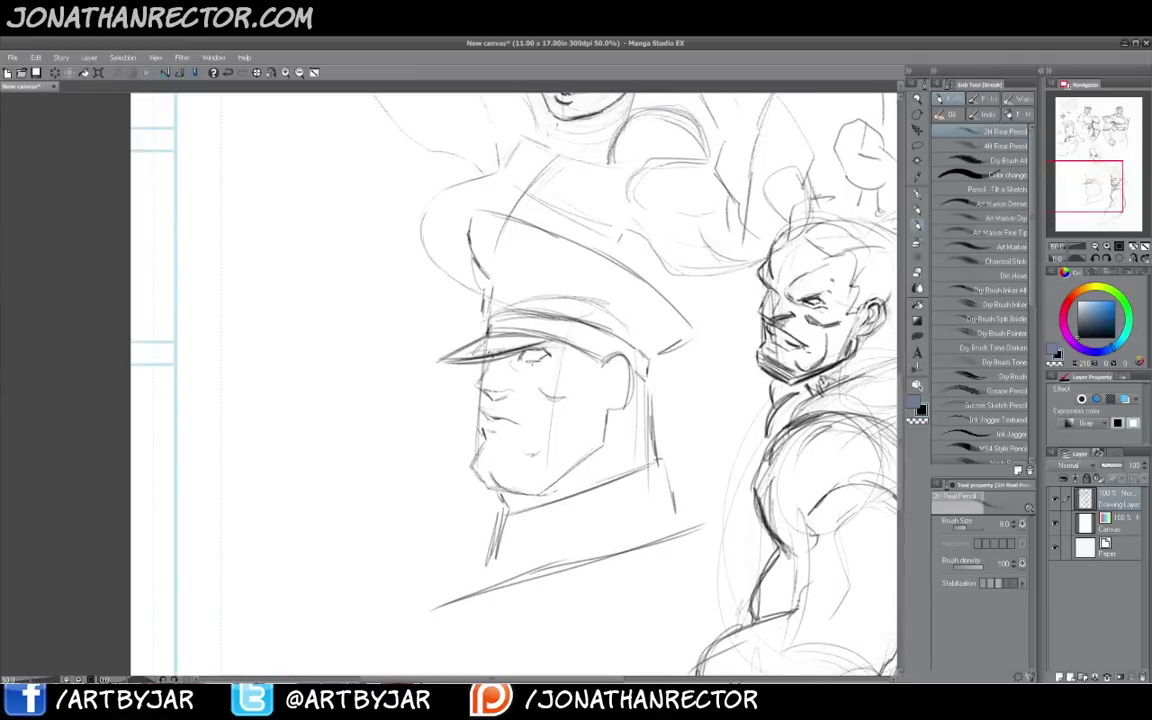
pyautogui.moveTo(480, 330); pyautogui.dragTo(494, 322)
pyautogui.moveTo(544, 373); pyautogui.dragTo(557, 364)
pyautogui.moveTo(499, 392); pyautogui.dragTo(507, 395)
pyautogui.moveTo(555, 321)
pyautogui.mouseDown()
pyautogui.moveTo(565, 358)
pyautogui.moveTo(615, 395)
pyautogui.moveTo(584, 371)
pyautogui.mouseUp()
pyautogui.moveTo(519, 337); pyautogui.dragTo(585, 377)
pyautogui.moveTo(523, 335); pyautogui.dragTo(532, 341)
pyautogui.moveTo(524, 321); pyautogui.dragTo(527, 339)
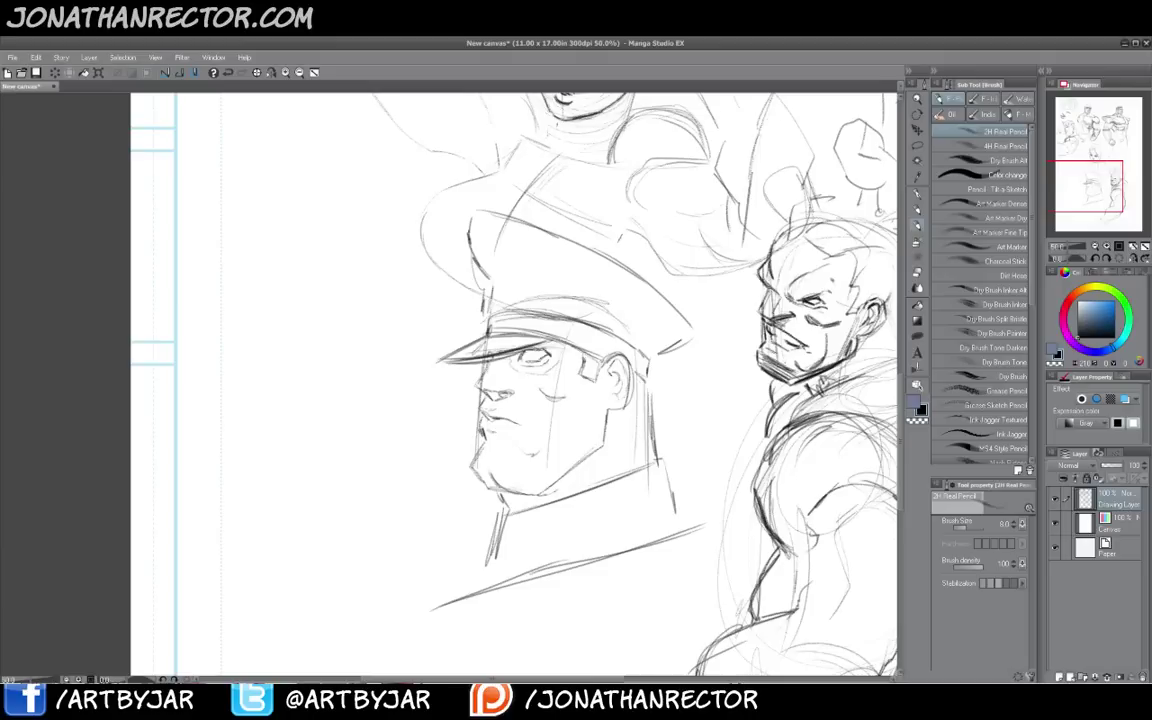
# Strengthen the capped man's nape, sideburn and jawline with darker strokes
pyautogui.moveTo(645, 381); pyautogui.dragTo(653, 407)
pyautogui.moveTo(584, 375); pyautogui.dragTo(586, 391)
pyautogui.moveTo(649, 416); pyautogui.dragTo(650, 434)
pyautogui.moveTo(547, 370)
pyautogui.mouseDown()
pyautogui.moveTo(548, 400)
pyautogui.moveTo(489, 445)
pyautogui.mouseUp()
pyautogui.moveTo(538, 404); pyautogui.dragTo(497, 436)
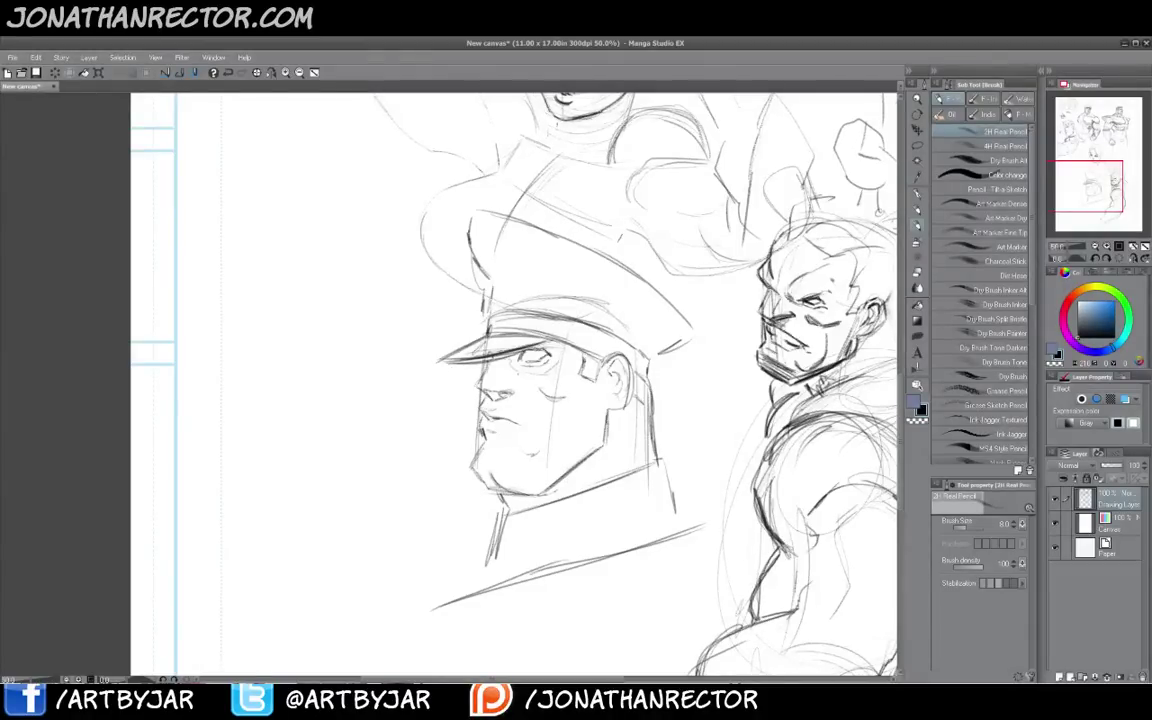
# Add inner border lines along the front, top and back edges of the high collar
pyautogui.moveTo(515, 541); pyautogui.dragTo(504, 568)
pyautogui.moveTo(648, 476)
pyautogui.mouseDown()
pyautogui.moveTo(523, 532)
pyautogui.moveTo(665, 517)
pyautogui.mouseUp()
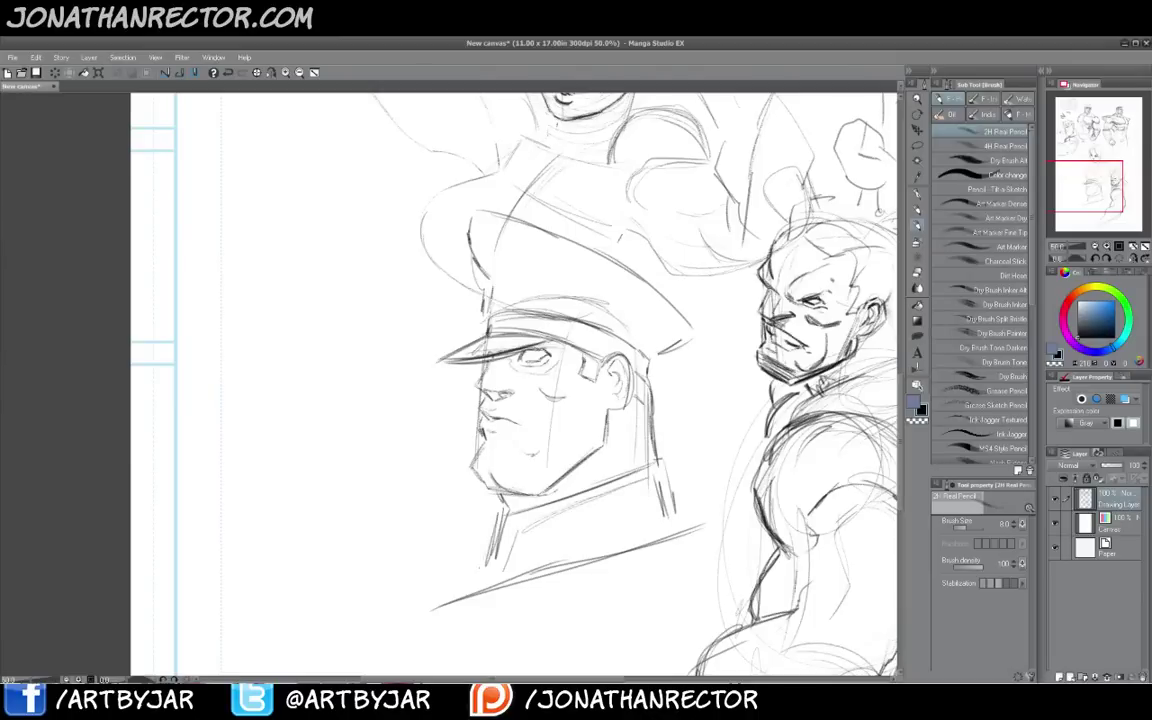
pyautogui.moveTo(494, 521); pyautogui.dragTo(482, 567)
# Turn on the blue layer color for the pencil drawing layer and add a new layer above it
pyautogui.click(1125, 399)
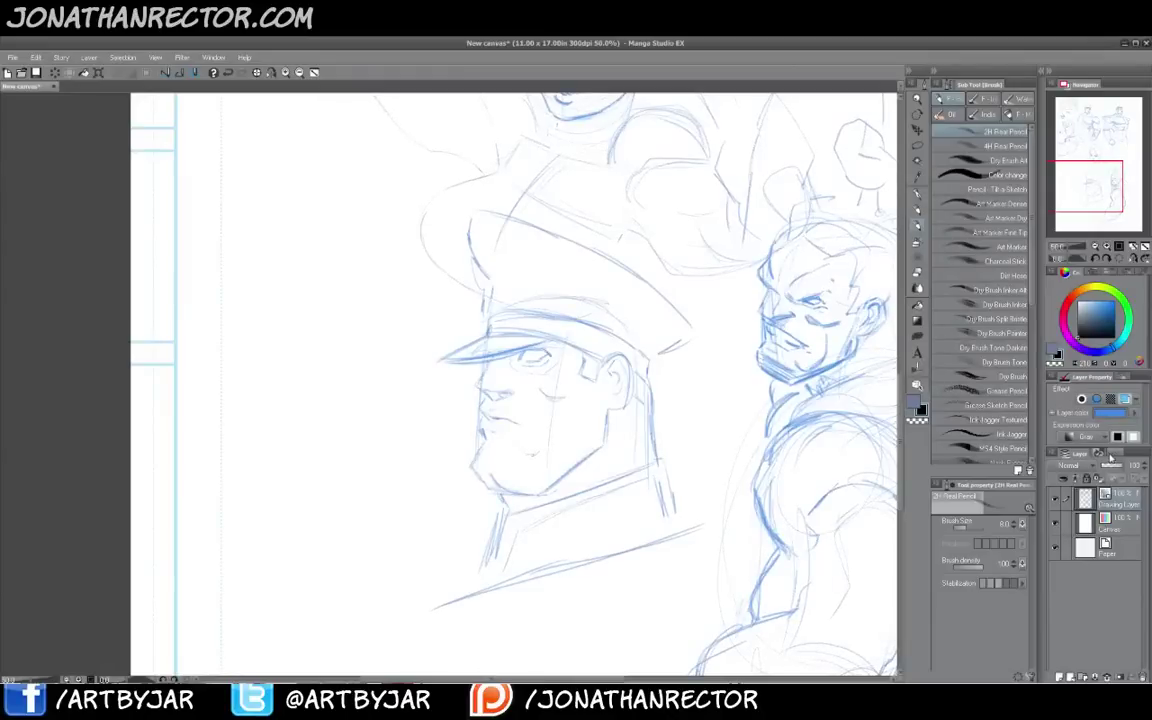
pyautogui.hotkey('ctrl', 'shift', 'n')
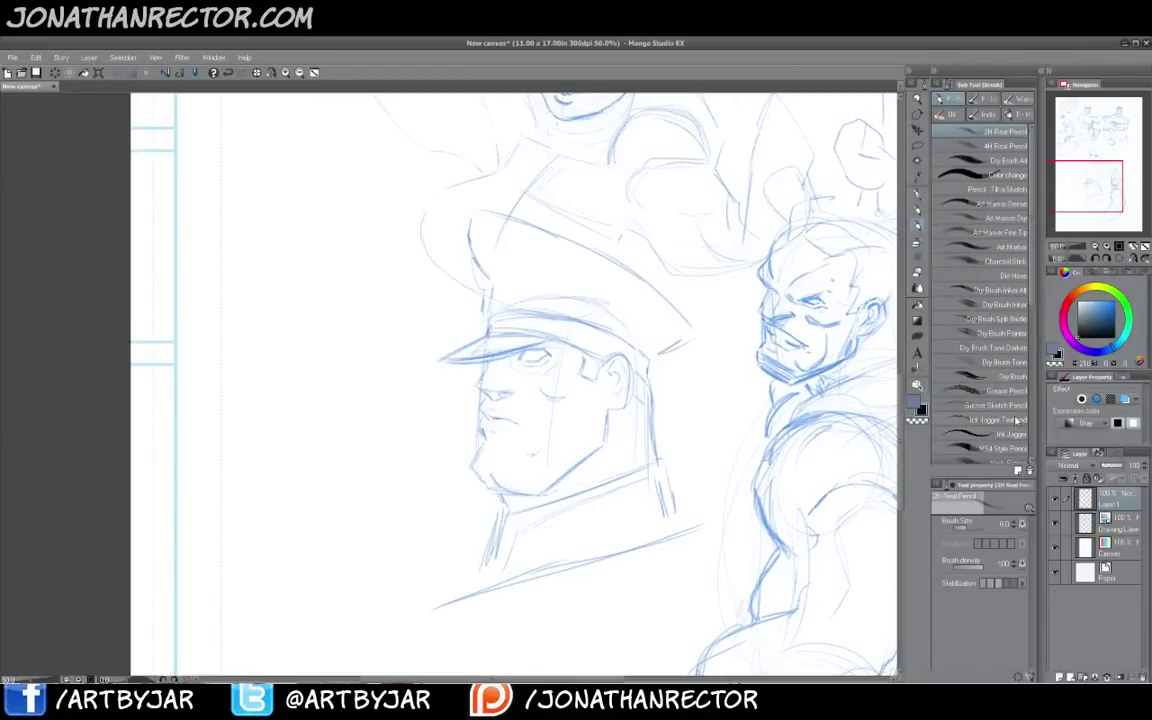
# With the C-Tek pen, draw a jagged test line beside the capped head and ink his eye and nose outline
pyautogui.press('p')
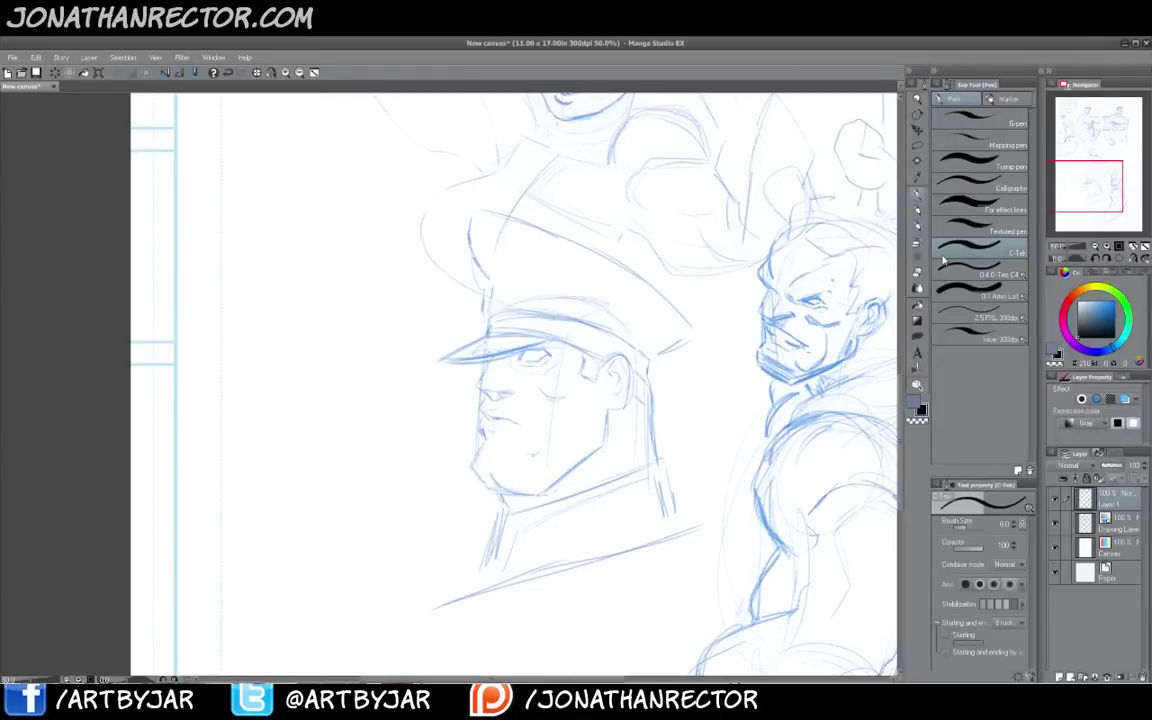
pyautogui.moveTo(738, 228)
pyautogui.mouseDown()
pyautogui.moveTo(715, 276)
pyautogui.moveTo(700, 410)
pyautogui.mouseUp()
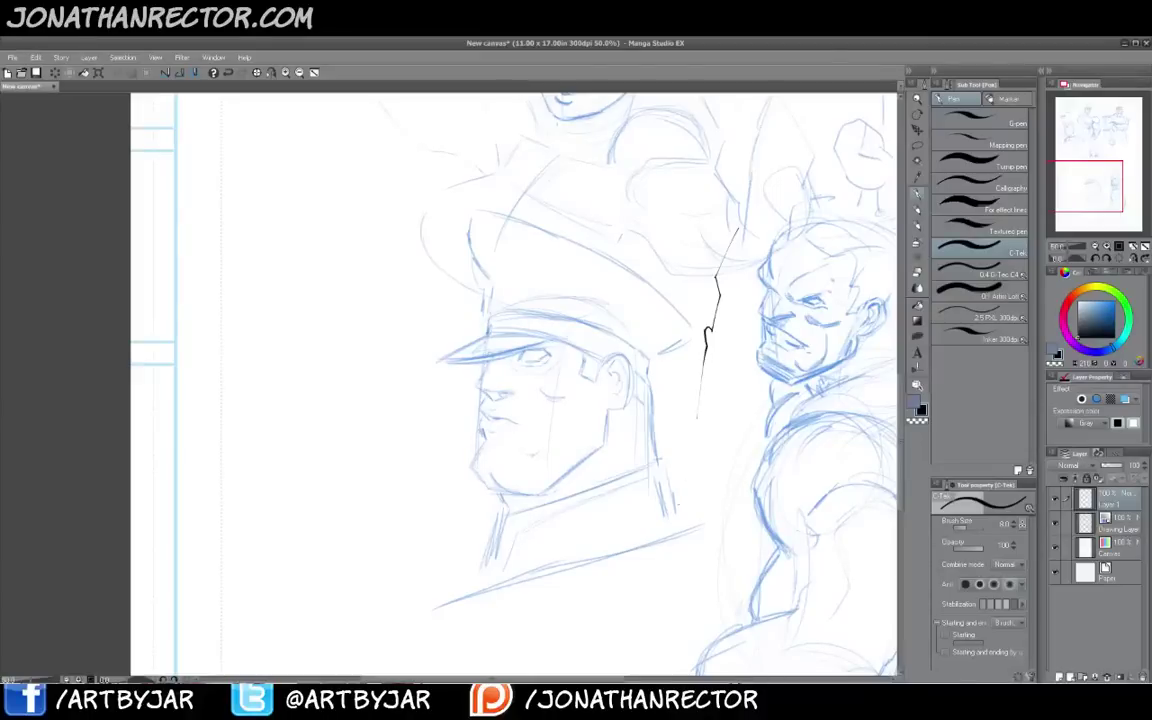
pyautogui.moveTo(444, 367); pyautogui.dragTo(430, 350)
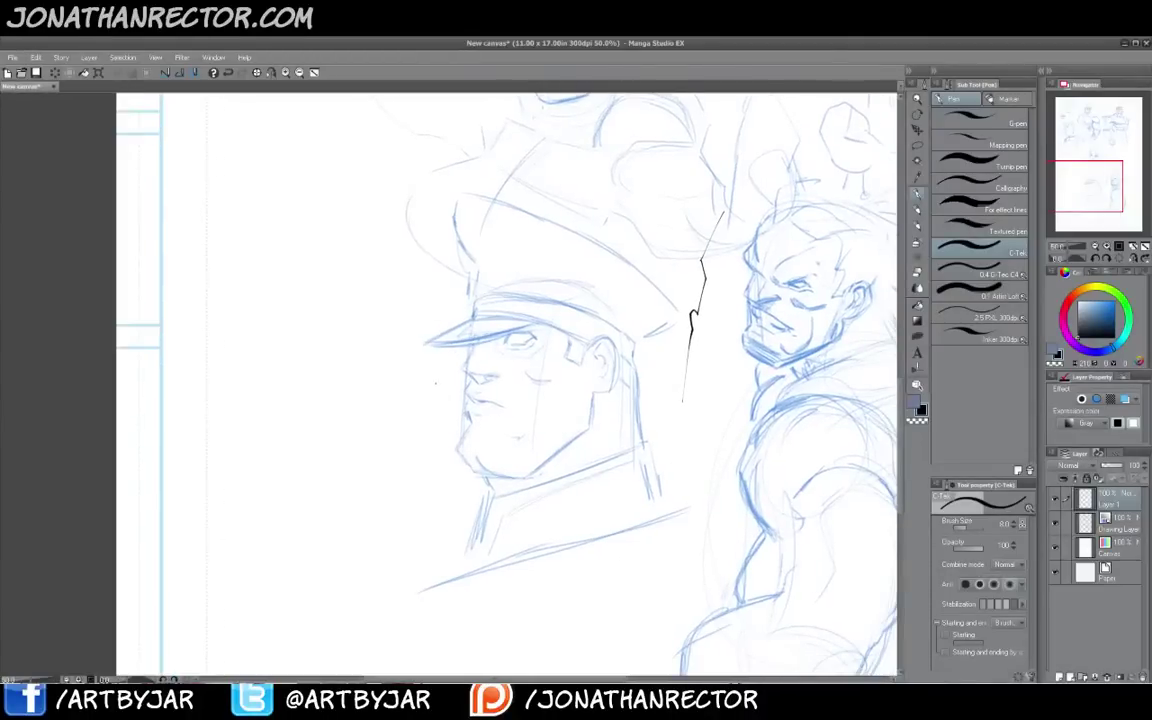
pyautogui.scroll(1, 432, 351)
pyautogui.moveTo(442, 438); pyautogui.dragTo(433, 455)
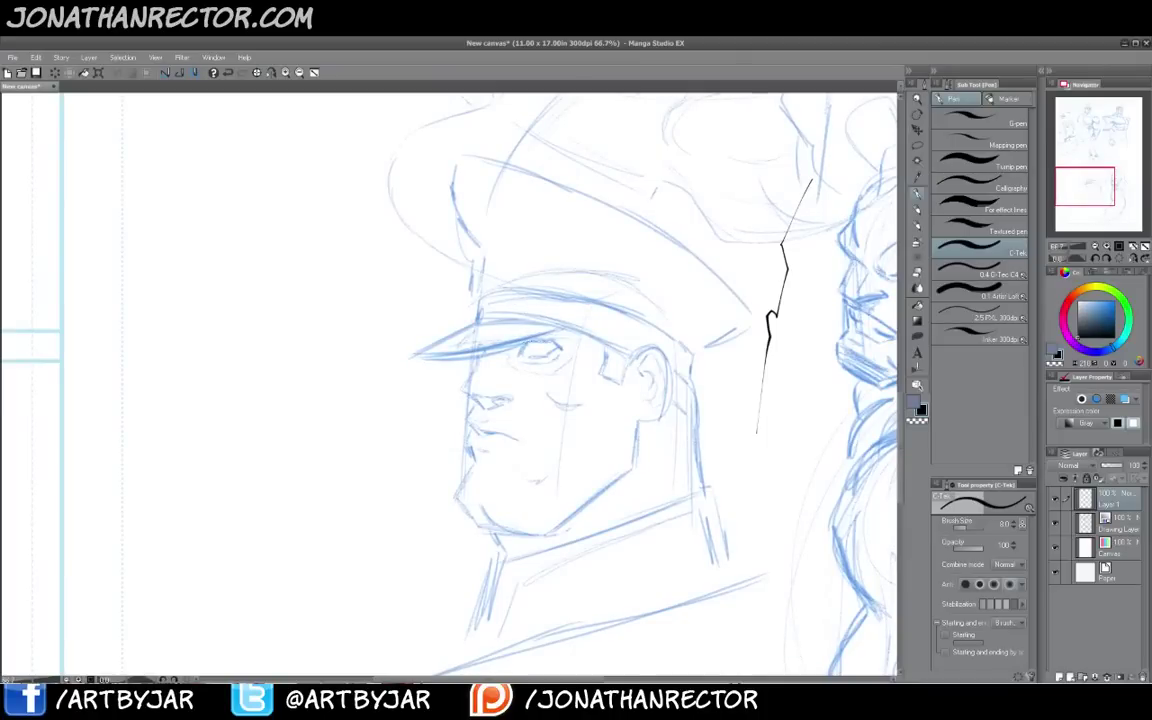
pyautogui.moveTo(531, 342)
pyautogui.mouseDown()
pyautogui.moveTo(553, 342)
pyautogui.moveTo(532, 341)
pyautogui.moveTo(556, 353)
pyautogui.moveTo(546, 356)
pyautogui.mouseUp()
pyautogui.moveTo(517, 357)
pyautogui.mouseDown()
pyautogui.moveTo(541, 360)
pyautogui.moveTo(569, 336)
pyautogui.moveTo(497, 362)
pyautogui.moveTo(498, 387)
pyautogui.mouseUp()
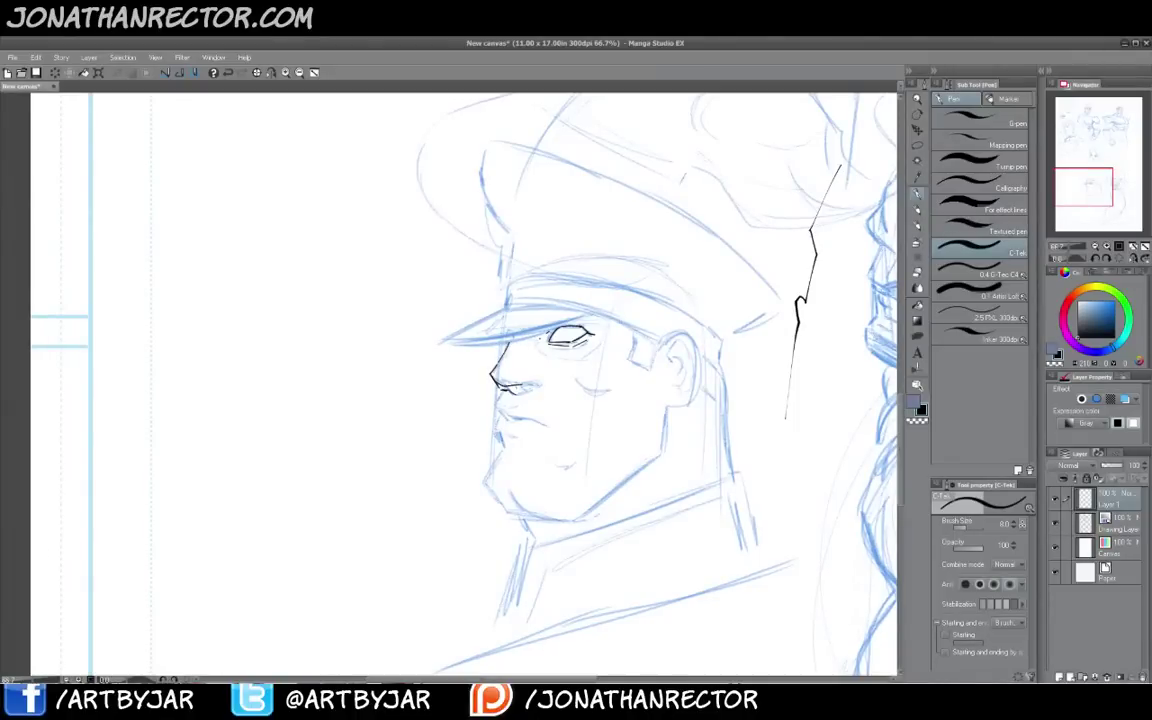
# Ink the capped man's nostril and fill the underside of his nose with short hatching
pyautogui.moveTo(499, 386)
pyautogui.mouseDown()
pyautogui.moveTo(541, 383)
pyautogui.moveTo(512, 382)
pyautogui.moveTo(525, 390)
pyautogui.moveTo(507, 396)
pyautogui.mouseUp()
pyautogui.moveTo(496, 378); pyautogui.dragTo(512, 396)
pyautogui.moveTo(502, 380); pyautogui.dragTo(518, 393)
pyautogui.moveTo(512, 382); pyautogui.dragTo(525, 390)
pyautogui.moveTo(524, 380); pyautogui.dragTo(538, 386)
pyautogui.moveTo(502, 304); pyautogui.dragTo(509, 282)
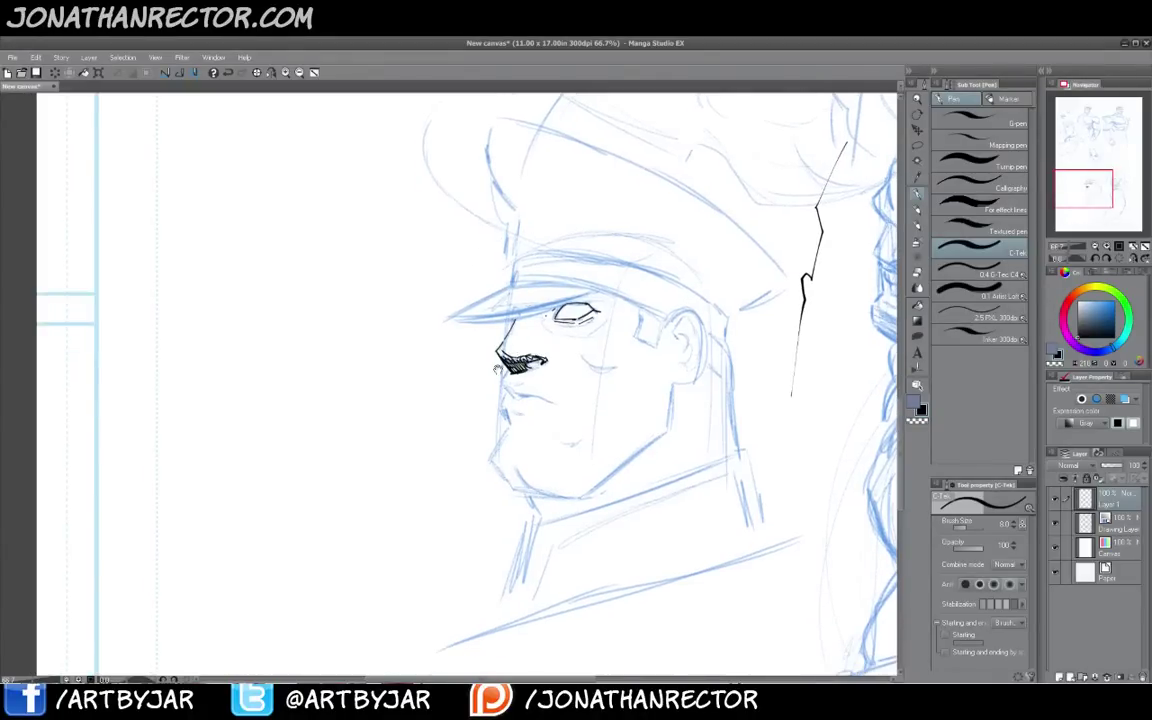
pyautogui.moveTo(501, 391)
pyautogui.mouseDown()
pyautogui.moveTo(520, 364)
pyautogui.moveTo(510, 372)
pyautogui.mouseUp()
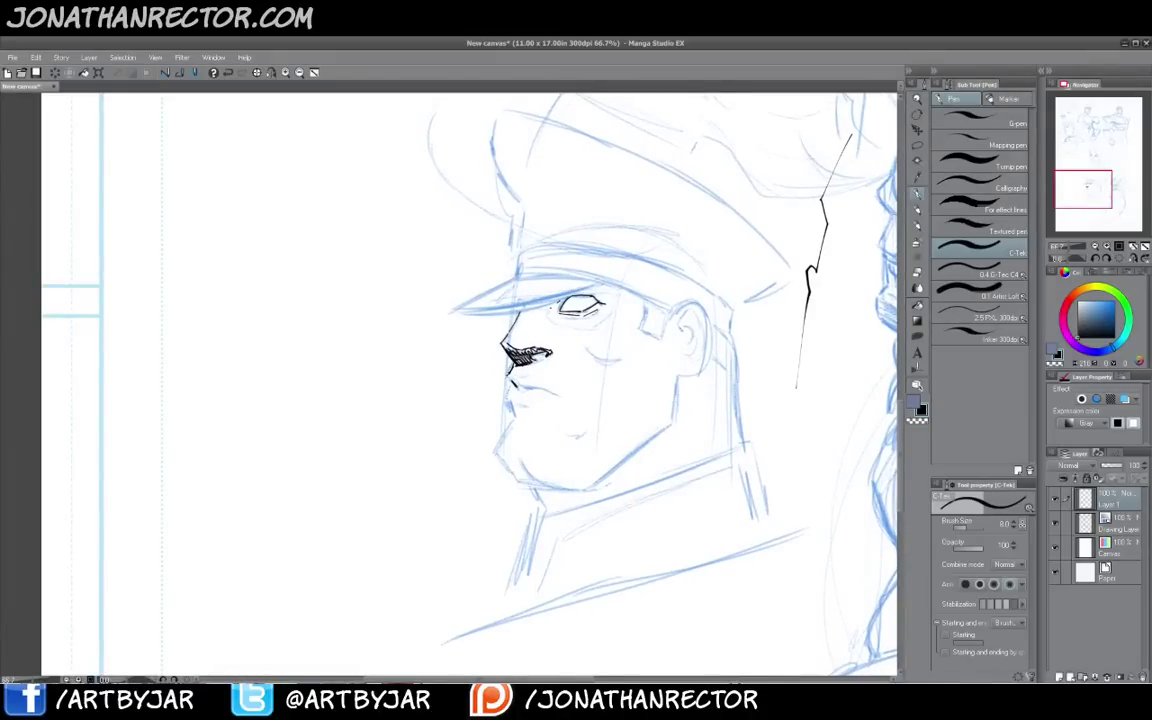
# Ink the capped man's lips, then outline his chin and jawline up to the ear
pyautogui.moveTo(514, 384); pyautogui.dragTo(555, 393)
pyautogui.moveTo(559, 395)
pyautogui.mouseDown()
pyautogui.moveTo(512, 372)
pyautogui.moveTo(514, 390)
pyautogui.mouseUp()
pyautogui.moveTo(512, 410)
pyautogui.mouseDown()
pyautogui.moveTo(497, 448)
pyautogui.moveTo(521, 485)
pyautogui.moveTo(581, 490)
pyautogui.moveTo(681, 378)
pyautogui.mouseUp()
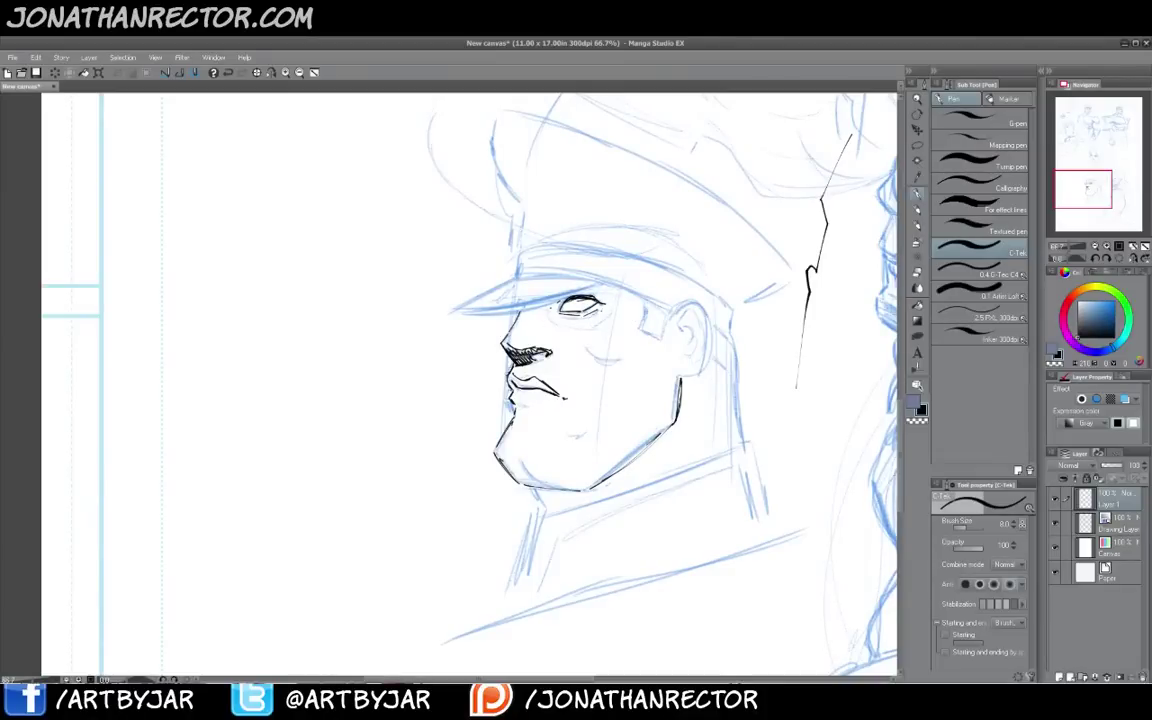
# Ink the crease under his eye and the cheekbone mark, and add hatching and contour lines on the jaw and chin
pyautogui.moveTo(612, 311)
pyautogui.mouseDown()
pyautogui.moveTo(585, 328)
pyautogui.moveTo(534, 311)
pyautogui.mouseUp()
pyautogui.moveTo(588, 351); pyautogui.dragTo(615, 359)
pyautogui.moveTo(632, 406)
pyautogui.mouseDown()
pyautogui.moveTo(672, 433)
pyautogui.moveTo(632, 414)
pyautogui.moveTo(643, 411)
pyautogui.mouseUp()
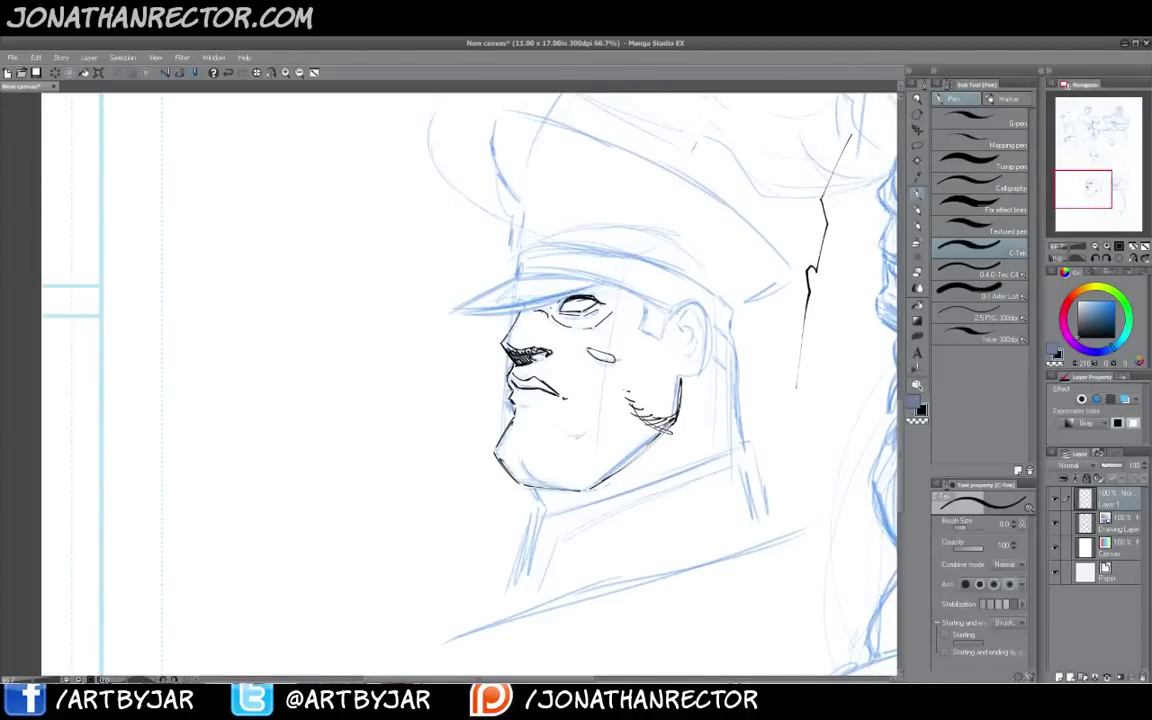
pyautogui.moveTo(454, 388); pyautogui.dragTo(446, 380)
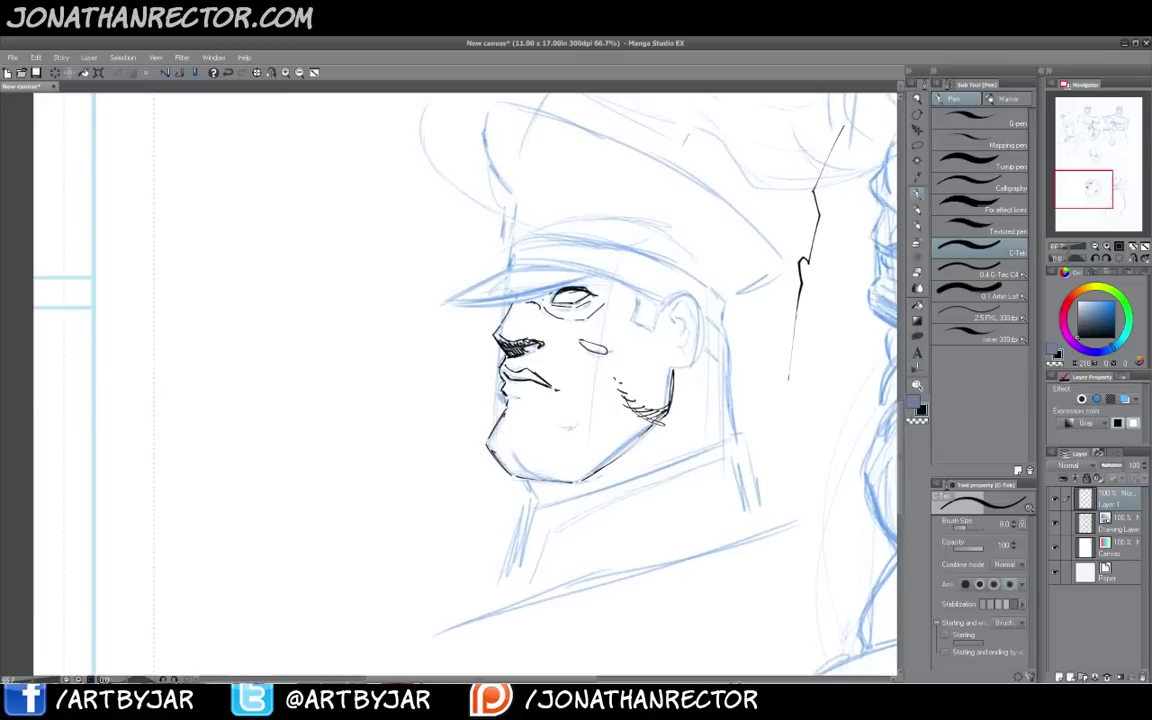
pyautogui.moveTo(541, 410)
pyautogui.mouseDown()
pyautogui.moveTo(561, 427)
pyautogui.moveTo(581, 417)
pyautogui.mouseUp()
pyautogui.moveTo(502, 466)
pyautogui.mouseDown()
pyautogui.moveTo(502, 444)
pyautogui.moveTo(569, 446)
pyautogui.mouseUp()
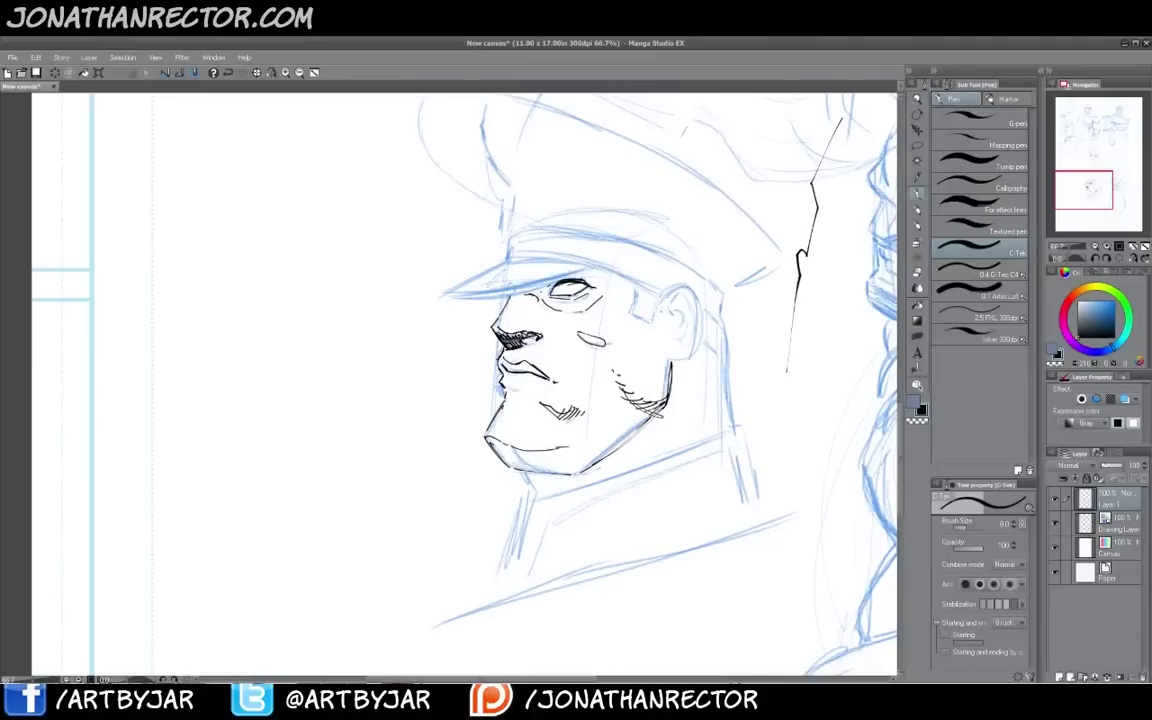
# Ink the capped man's ear with its inner folds and outline the sideburn in front of it
pyautogui.moveTo(661, 312)
pyautogui.mouseDown()
pyautogui.moveTo(685, 288)
pyautogui.moveTo(690, 356)
pyautogui.moveTo(672, 361)
pyautogui.mouseUp()
pyautogui.moveTo(677, 321)
pyautogui.mouseDown()
pyautogui.moveTo(684, 297)
pyautogui.moveTo(694, 303)
pyautogui.mouseUp()
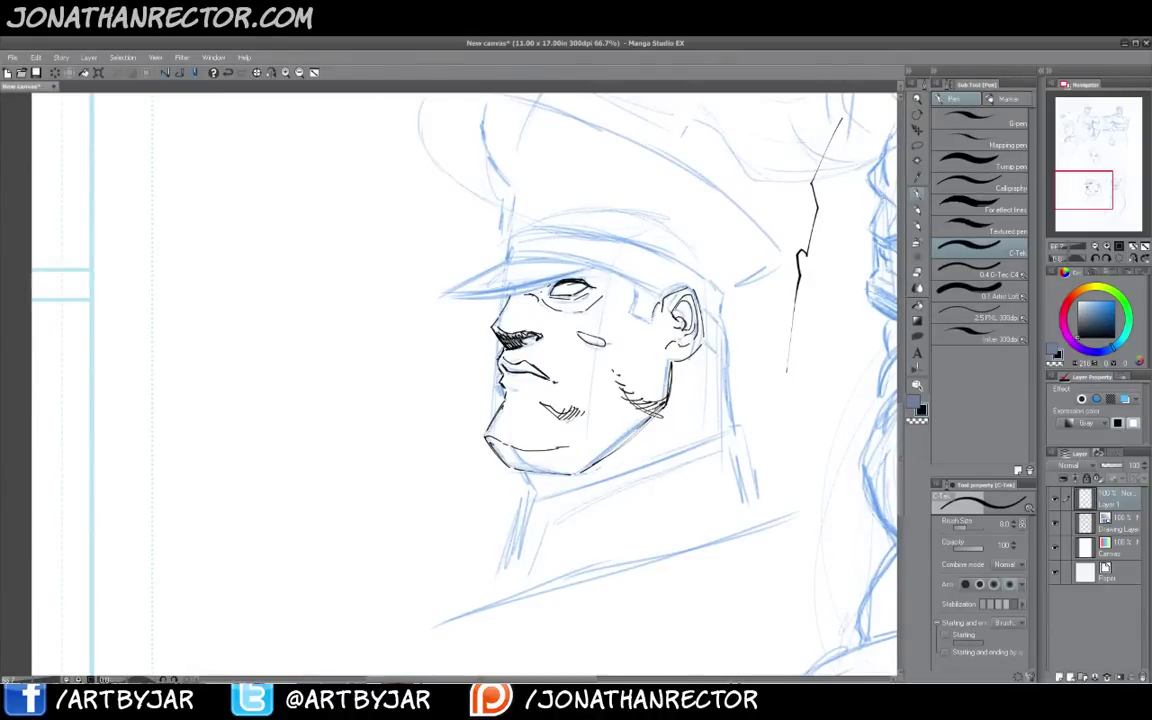
pyautogui.moveTo(633, 308); pyautogui.dragTo(648, 322)
# Ink the cap's strap, round button and visor outline, and shade the visor with diagonal black hatching
pyautogui.moveTo(505, 245); pyautogui.dragTo(594, 250)
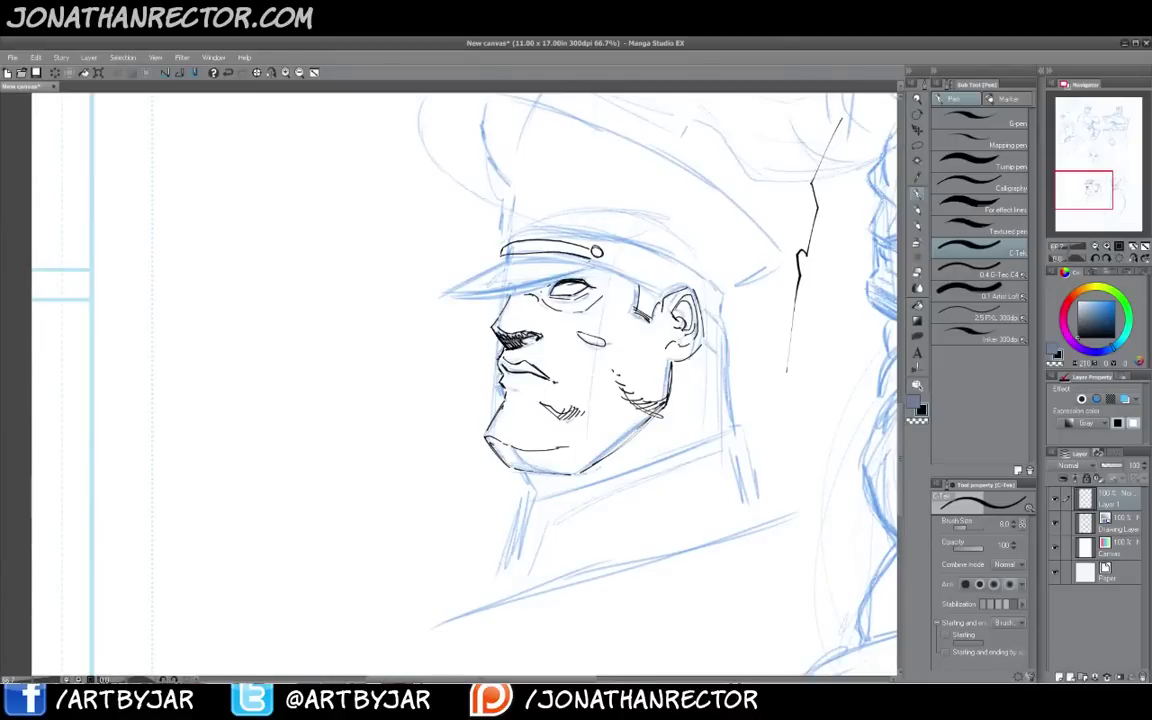
pyautogui.moveTo(527, 251)
pyautogui.mouseDown()
pyautogui.moveTo(583, 256)
pyautogui.moveTo(517, 287)
pyautogui.moveTo(449, 289)
pyautogui.mouseUp()
pyautogui.moveTo(504, 255); pyautogui.dragTo(482, 268)
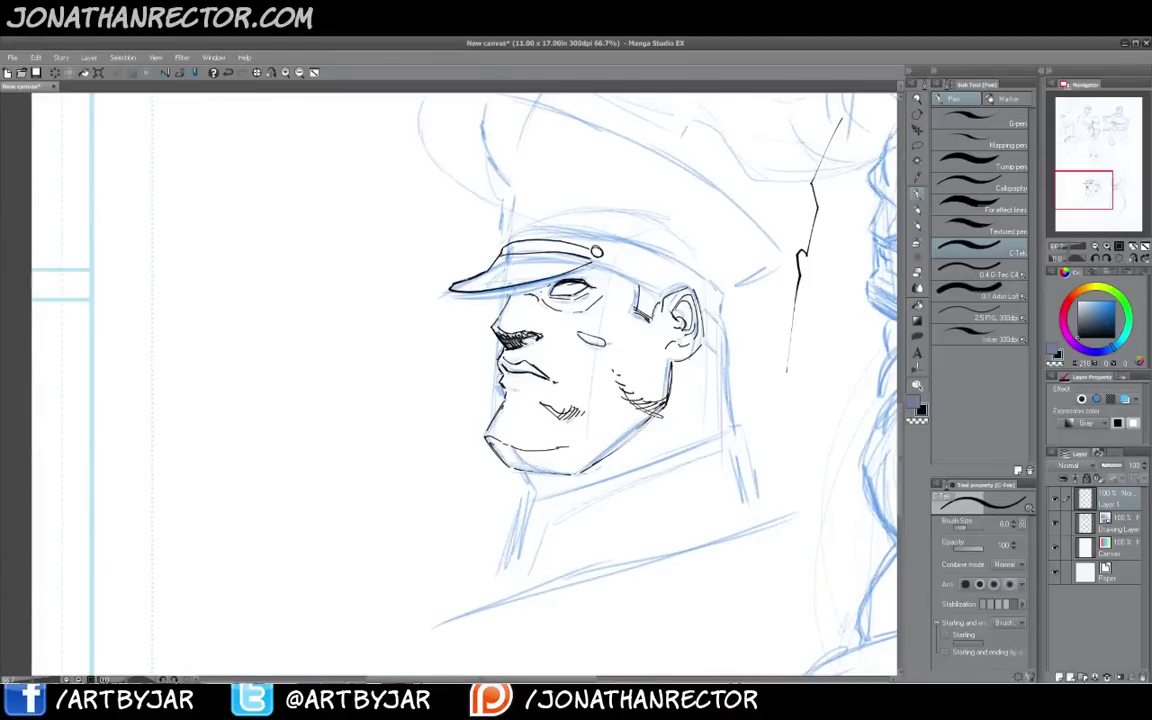
pyautogui.moveTo(518, 280); pyautogui.dragTo(475, 285)
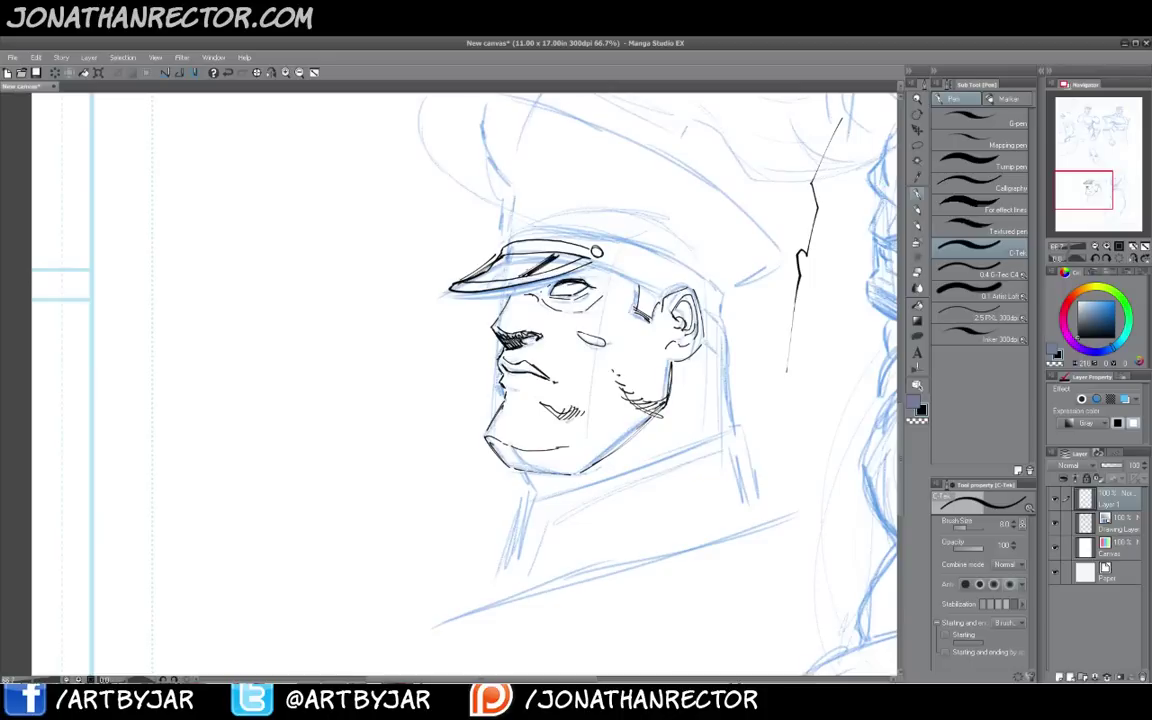
pyautogui.moveTo(561, 256); pyautogui.dragTo(515, 270)
pyautogui.moveTo(520, 256); pyautogui.dragTo(478, 278)
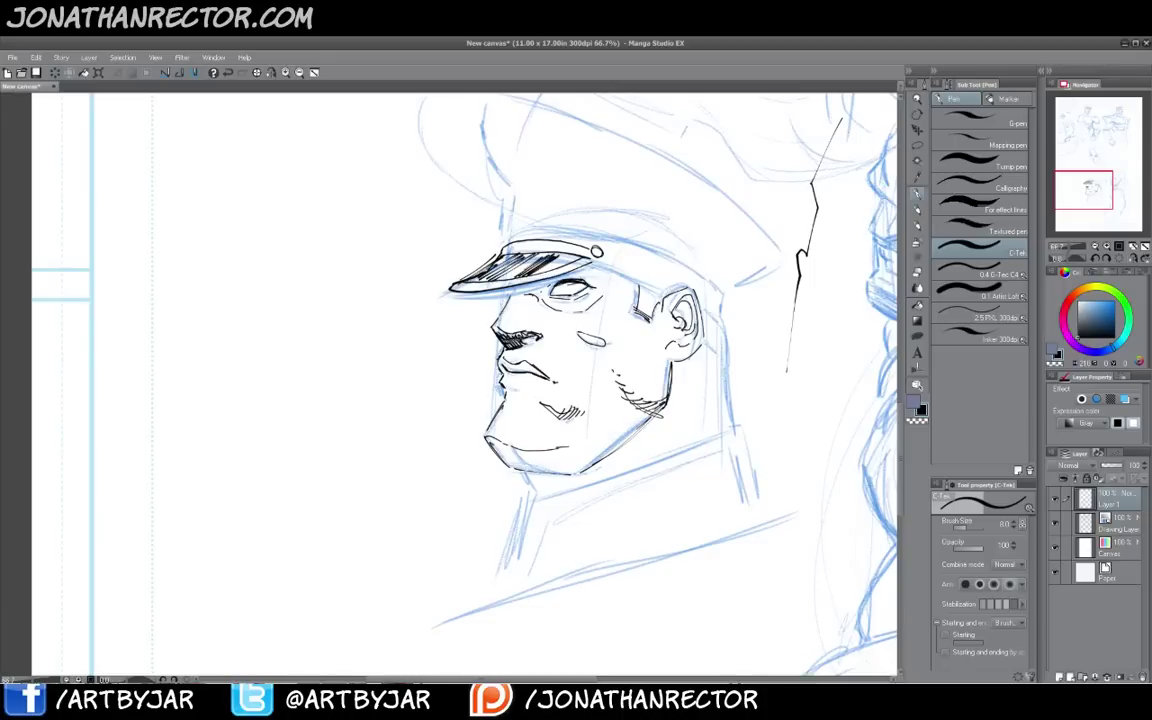
pyautogui.moveTo(596, 251); pyautogui.dragTo(527, 273)
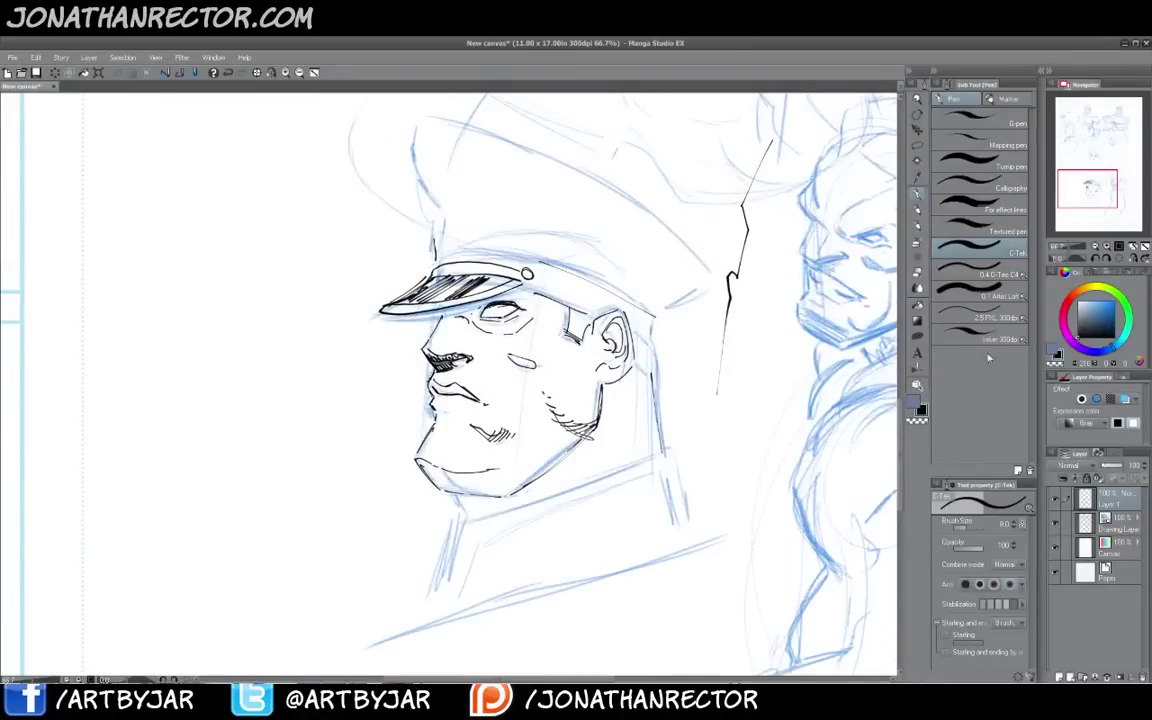
# With the G-pen, fill the area around the eye under the visor with solid black shadow, leaving the eye white
pyautogui.click(950, 123)
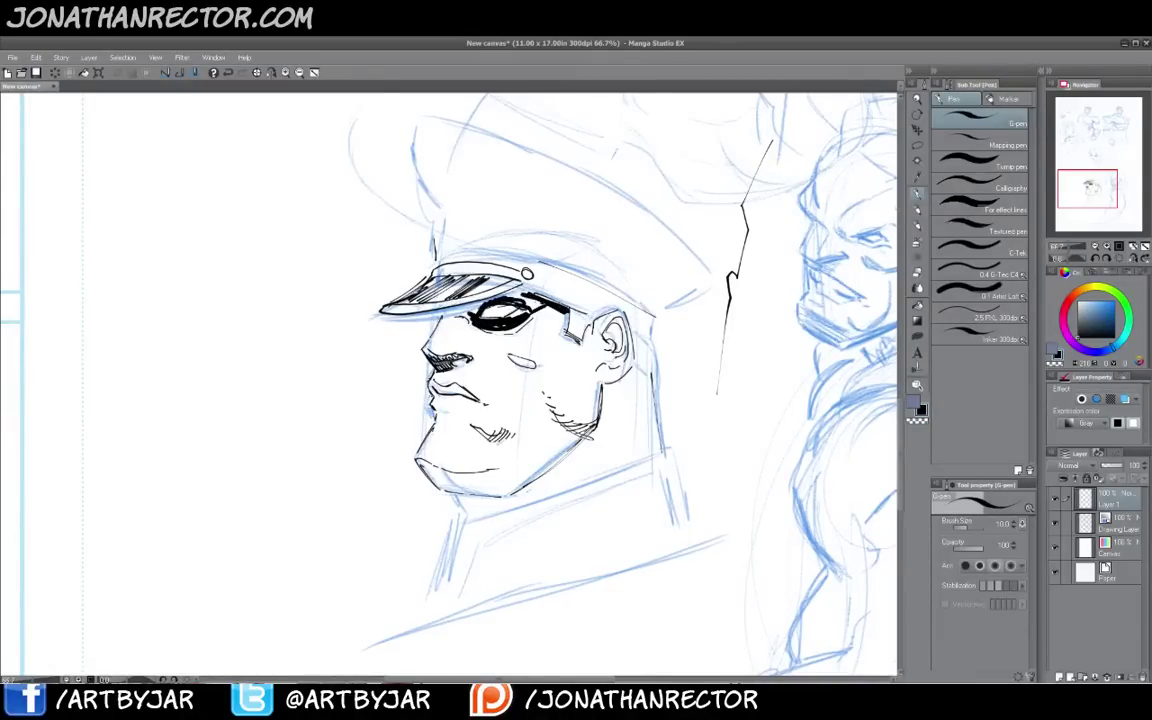
pyautogui.moveTo(526, 299); pyautogui.dragTo(543, 309)
pyautogui.moveTo(482, 303)
pyautogui.mouseDown()
pyautogui.moveTo(523, 291)
pyautogui.moveTo(444, 314)
pyautogui.moveTo(475, 310)
pyautogui.moveTo(428, 279)
pyautogui.mouseUp()
pyautogui.moveTo(415, 290)
pyautogui.mouseDown()
pyautogui.moveTo(425, 279)
pyautogui.moveTo(410, 277)
pyautogui.mouseUp()
pyautogui.moveTo(401, 280); pyautogui.dragTo(431, 269)
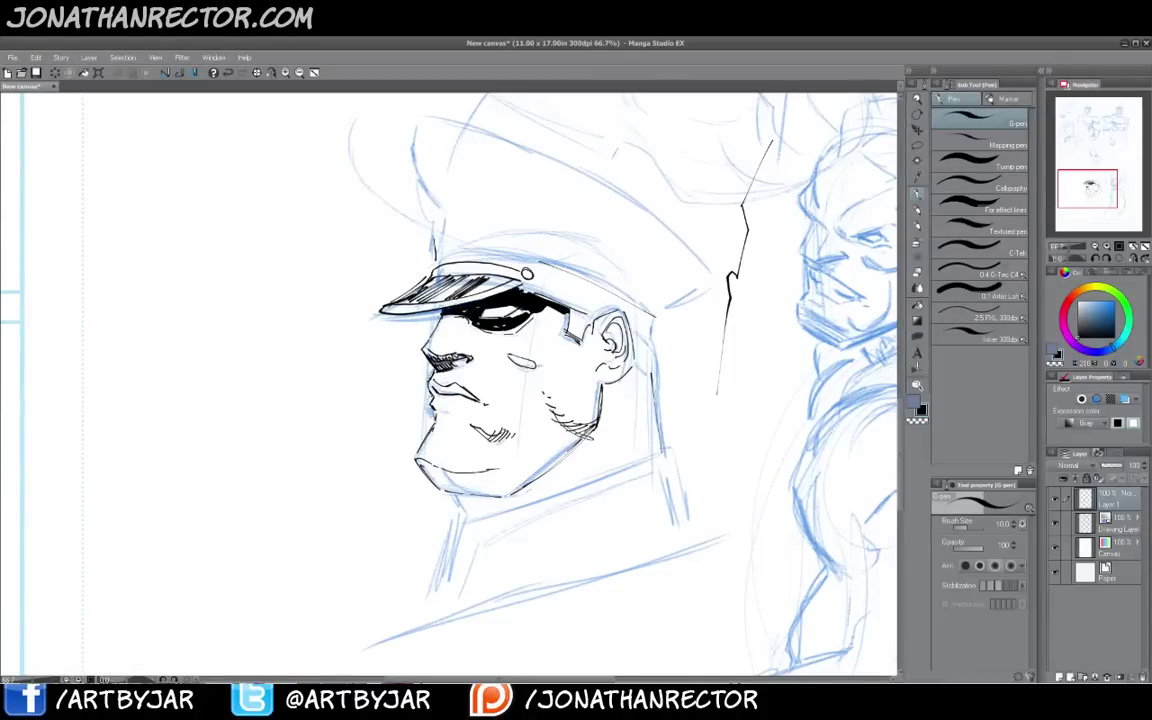
pyautogui.moveTo(503, 317); pyautogui.dragTo(526, 308)
pyautogui.moveTo(451, 299)
pyautogui.mouseDown()
pyautogui.moveTo(477, 275)
pyautogui.moveTo(480, 284)
pyautogui.mouseUp()
pyautogui.moveTo(429, 302); pyautogui.dragTo(502, 275)
pyautogui.moveTo(562, 309); pyautogui.dragTo(587, 317)
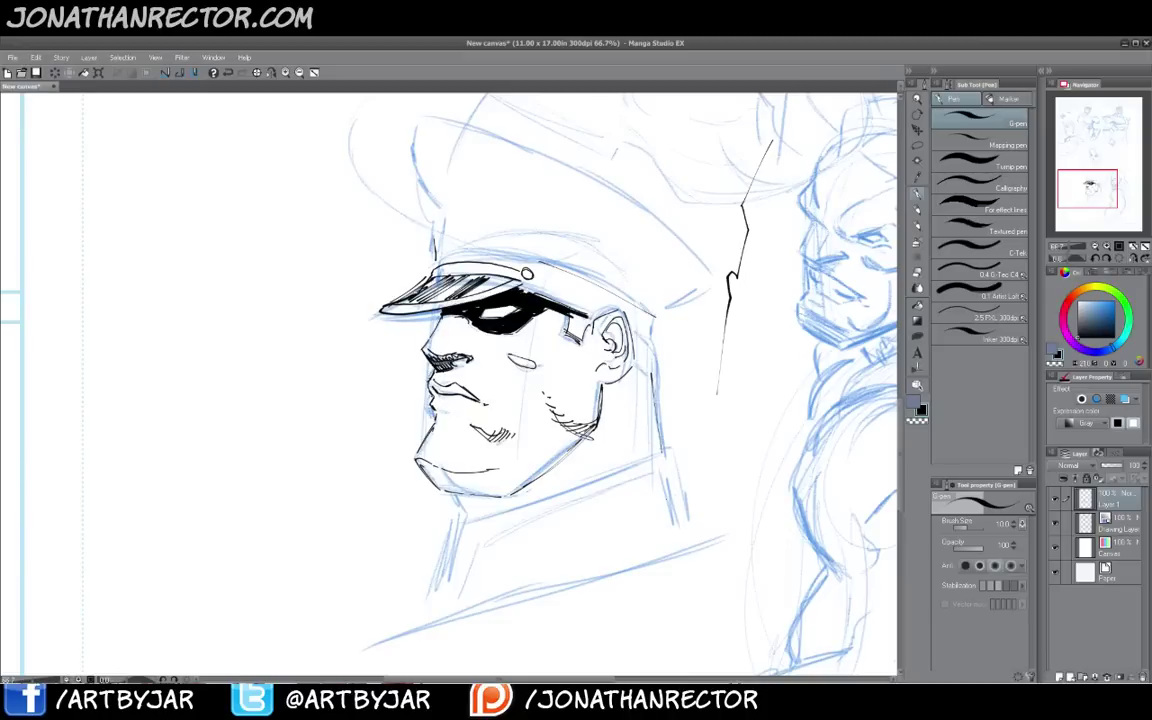
# Add heavy blacks to the nostril, upper lip, chin crease and inner ear, and thicken the jawline and its shadow
pyautogui.moveTo(426, 353)
pyautogui.mouseDown()
pyautogui.moveTo(441, 369)
pyautogui.moveTo(463, 363)
pyautogui.mouseUp()
pyautogui.moveTo(452, 366); pyautogui.dragTo(469, 360)
pyautogui.moveTo(452, 359)
pyautogui.mouseDown()
pyautogui.moveTo(465, 357)
pyautogui.moveTo(447, 394)
pyautogui.moveTo(480, 403)
pyautogui.mouseUp()
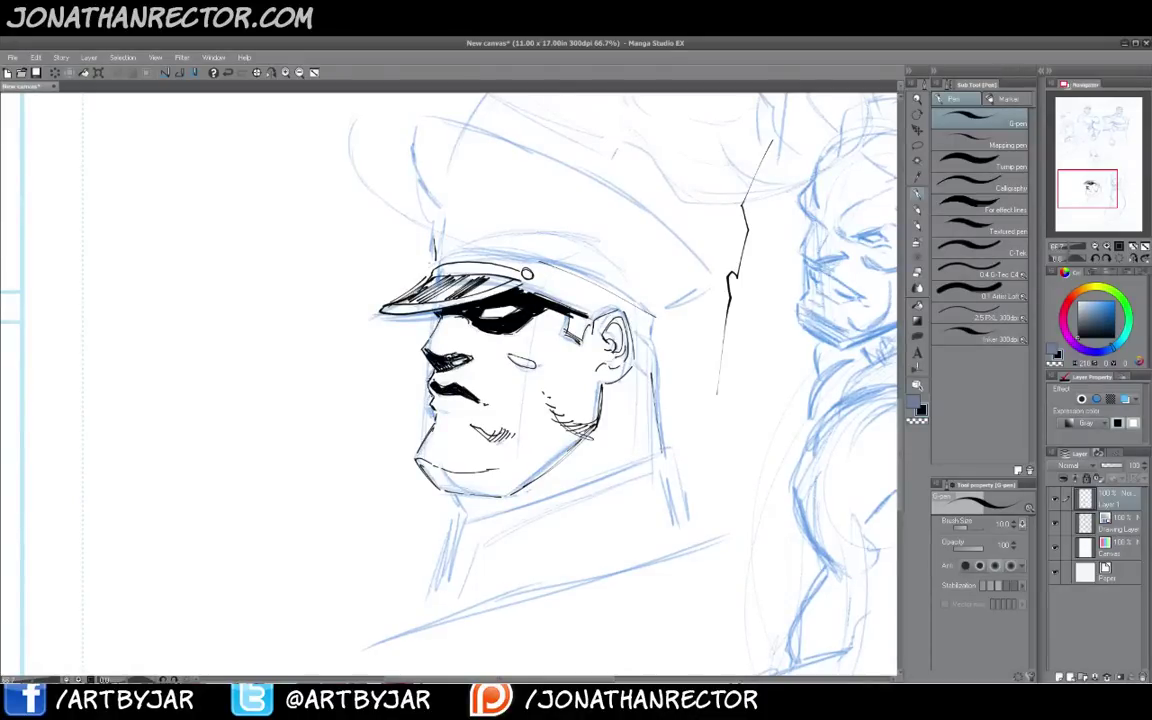
pyautogui.moveTo(431, 387); pyautogui.dragTo(456, 398)
pyautogui.moveTo(475, 427); pyautogui.dragTo(493, 440)
pyautogui.moveTo(598, 392); pyautogui.dragTo(510, 497)
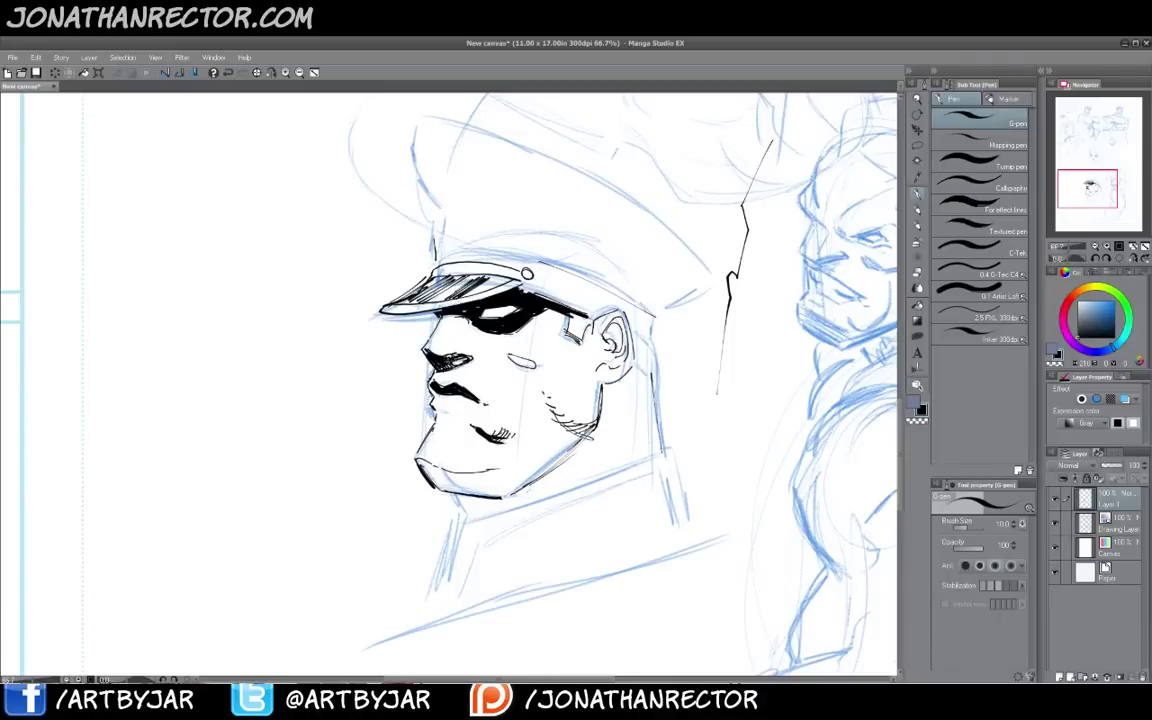
pyautogui.moveTo(611, 326)
pyautogui.mouseDown()
pyautogui.moveTo(623, 356)
pyautogui.moveTo(630, 334)
pyautogui.moveTo(604, 386)
pyautogui.mouseUp()
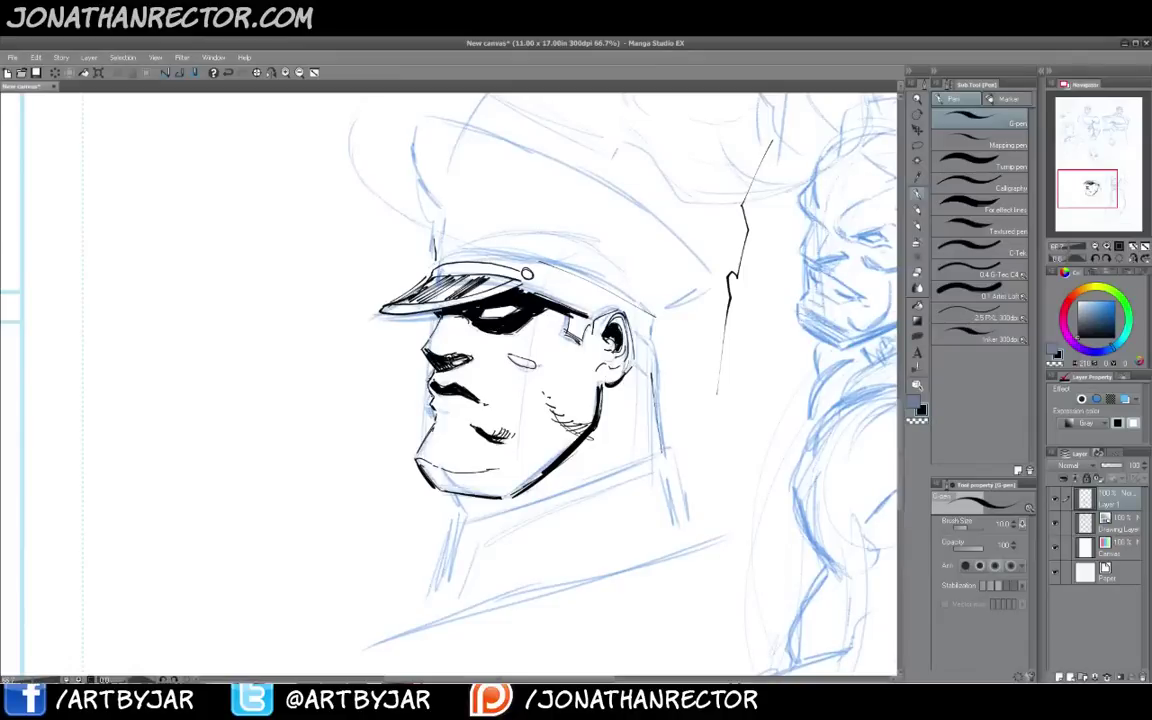
pyautogui.moveTo(560, 420); pyautogui.dragTo(585, 434)
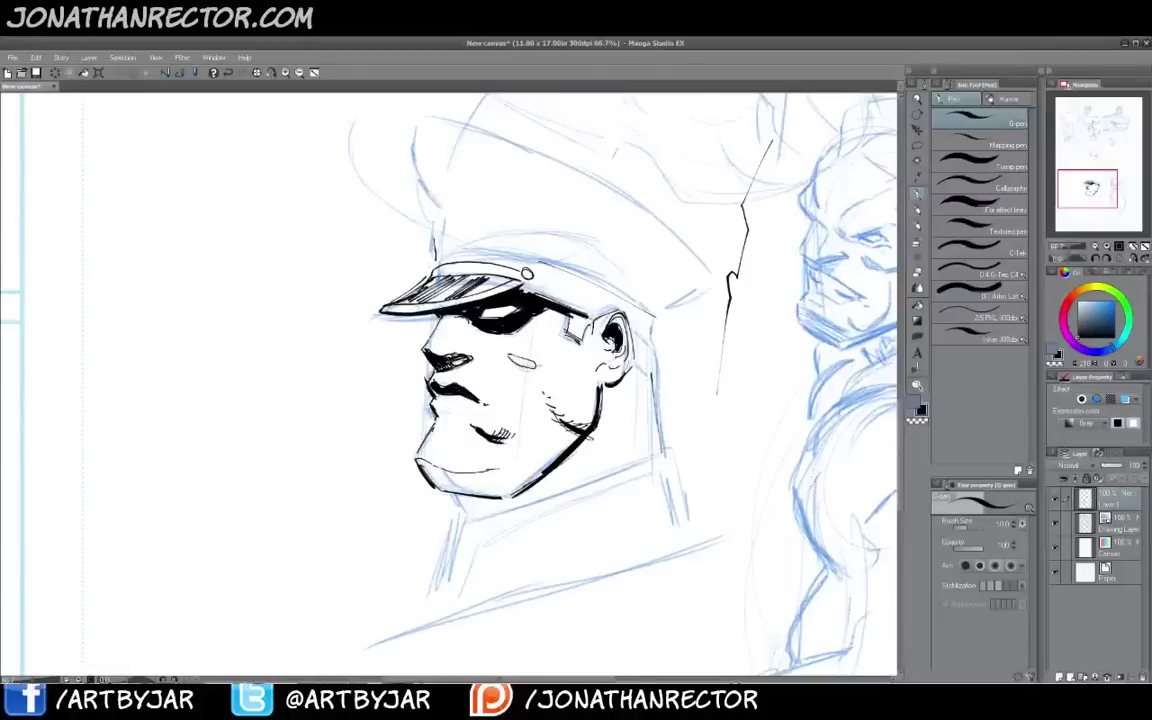
# Ink the upper edge of the cap band with a heavy line and hatch the band behind the button
pyautogui.moveTo(498, 277); pyautogui.dragTo(469, 294)
pyautogui.moveTo(437, 255)
pyautogui.mouseDown()
pyautogui.moveTo(550, 264)
pyautogui.moveTo(597, 300)
pyautogui.mouseUp()
pyautogui.moveTo(554, 288); pyautogui.dragTo(588, 305)
pyautogui.moveTo(554, 294); pyautogui.dragTo(576, 305)
pyautogui.moveTo(518, 279); pyautogui.dragTo(596, 315)
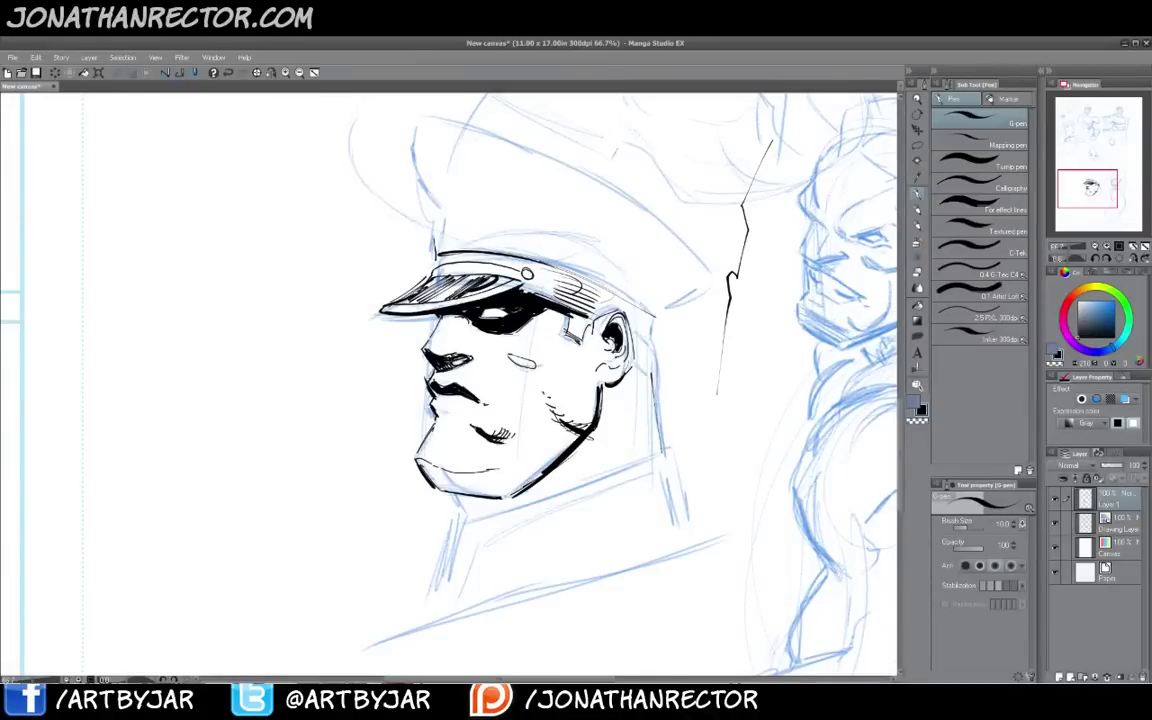
# Outline the high collar with bold strokes along its top, front opening and back edge
pyautogui.moveTo(373, 430)
pyautogui.mouseDown()
pyautogui.moveTo(389, 347)
pyautogui.moveTo(480, 429)
pyautogui.moveTo(705, 356)
pyautogui.mouseUp()
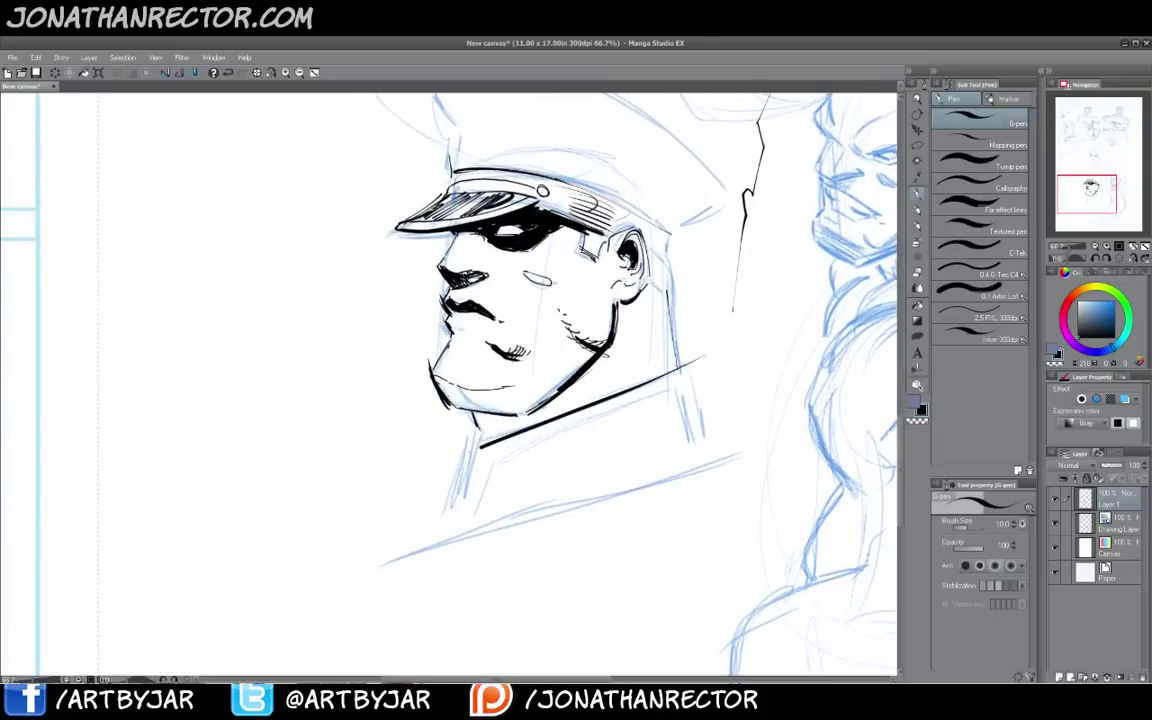
pyautogui.moveTo(480, 448); pyautogui.dragTo(458, 520)
pyautogui.moveTo(477, 442); pyautogui.dragTo(420, 536)
pyautogui.moveTo(455, 455); pyautogui.dragTo(498, 437)
pyautogui.moveTo(632, 388); pyautogui.dragTo(700, 352)
pyautogui.moveTo(700, 352); pyautogui.dragTo(740, 446)
# Ink the collar's lower seam and curved inner folds, and add short hatching beside the folds
pyautogui.moveTo(712, 390)
pyautogui.mouseDown()
pyautogui.moveTo(539, 435)
pyautogui.moveTo(541, 465)
pyautogui.mouseUp()
pyautogui.moveTo(592, 421); pyautogui.dragTo(510, 500)
pyautogui.moveTo(538, 449)
pyautogui.mouseDown()
pyautogui.moveTo(490, 513)
pyautogui.moveTo(642, 476)
pyautogui.moveTo(662, 449)
pyautogui.mouseUp()
pyautogui.moveTo(640, 458); pyautogui.dragTo(658, 448)
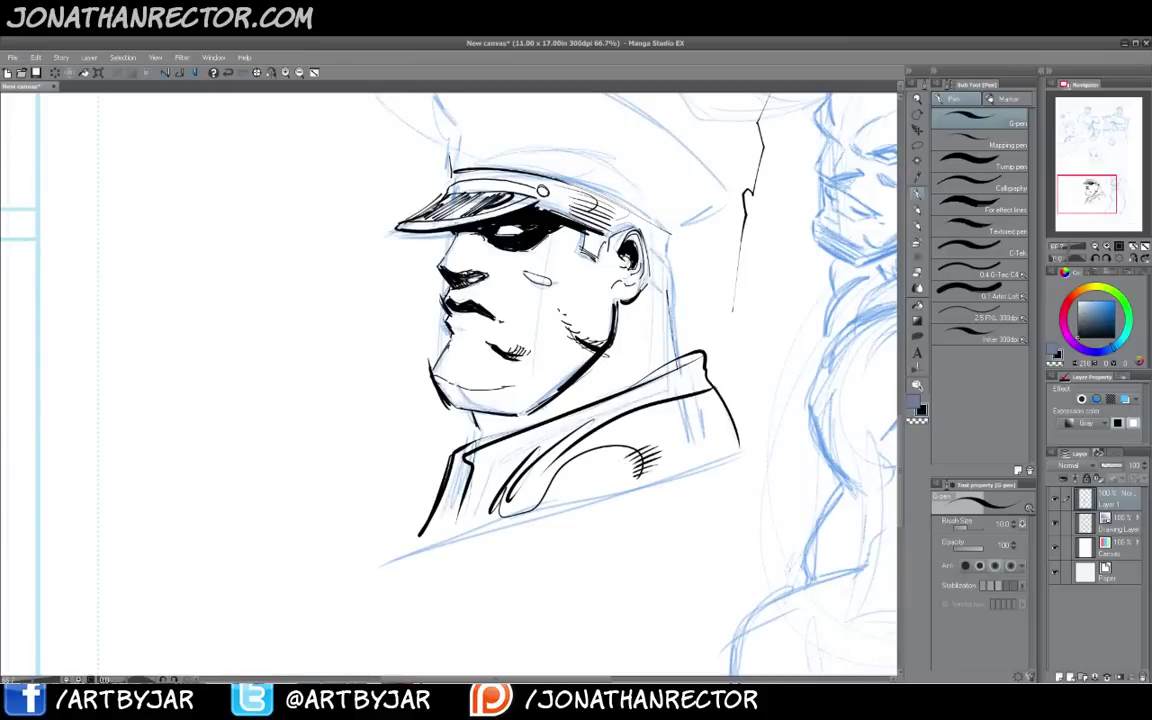
pyautogui.moveTo(588, 462); pyautogui.dragTo(620, 448)
pyautogui.moveTo(600, 466); pyautogui.dragTo(632, 450)
pyautogui.moveTo(662, 441); pyautogui.dragTo(676, 433)
pyautogui.moveTo(667, 442); pyautogui.dragTo(680, 435)
pyautogui.moveTo(383, 422); pyautogui.dragTo(457, 483)
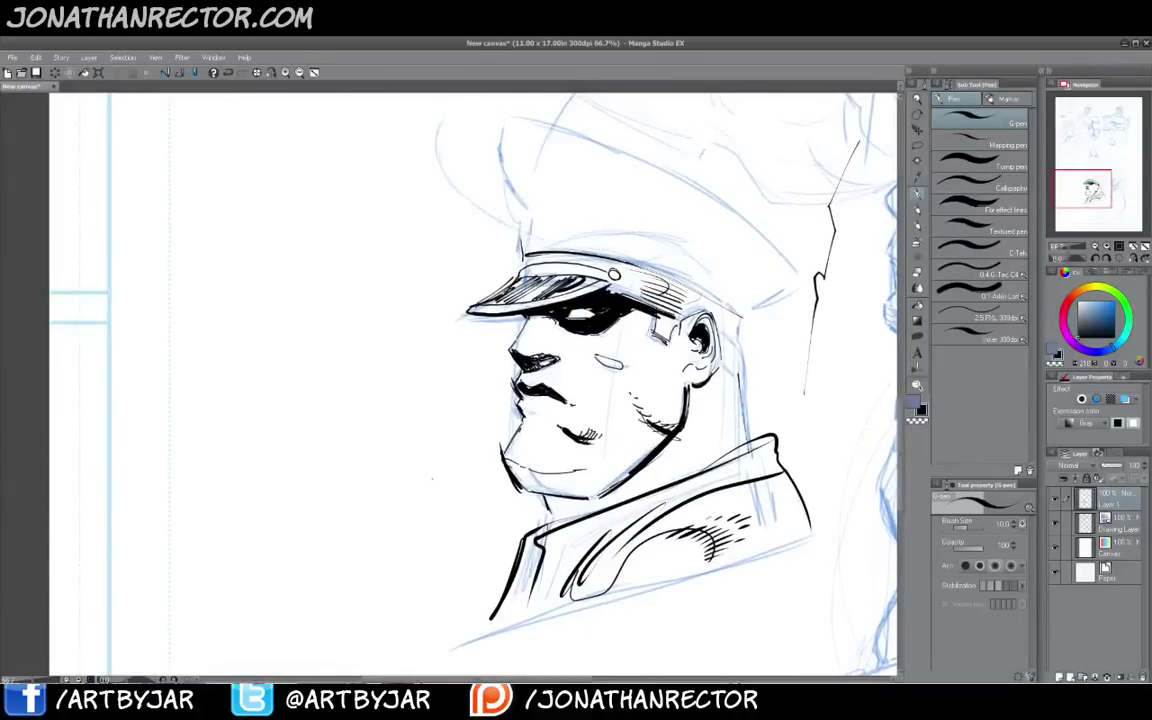
# With the C-Tek pen, draw a zigzag test line beside the headband man and ink his front hair lock and inner brow
pyautogui.moveTo(397, 346); pyautogui.dragTo(688, 440)
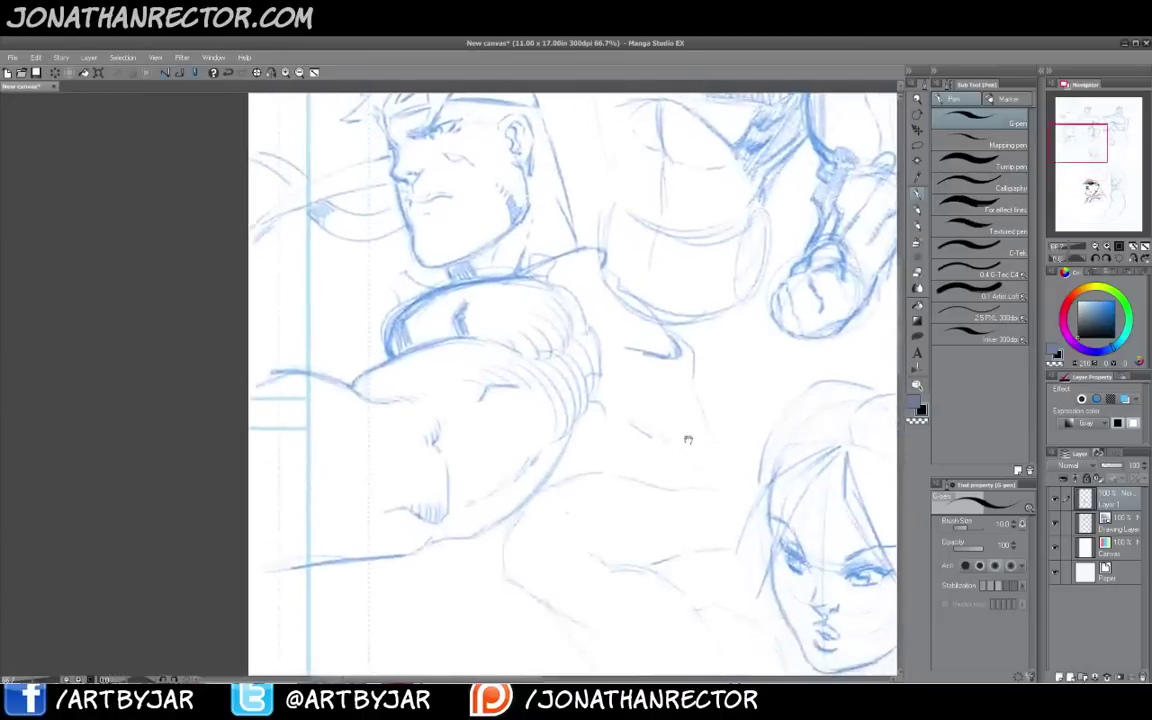
pyautogui.click(959, 257)
pyautogui.moveTo(667, 346); pyautogui.dragTo(703, 423)
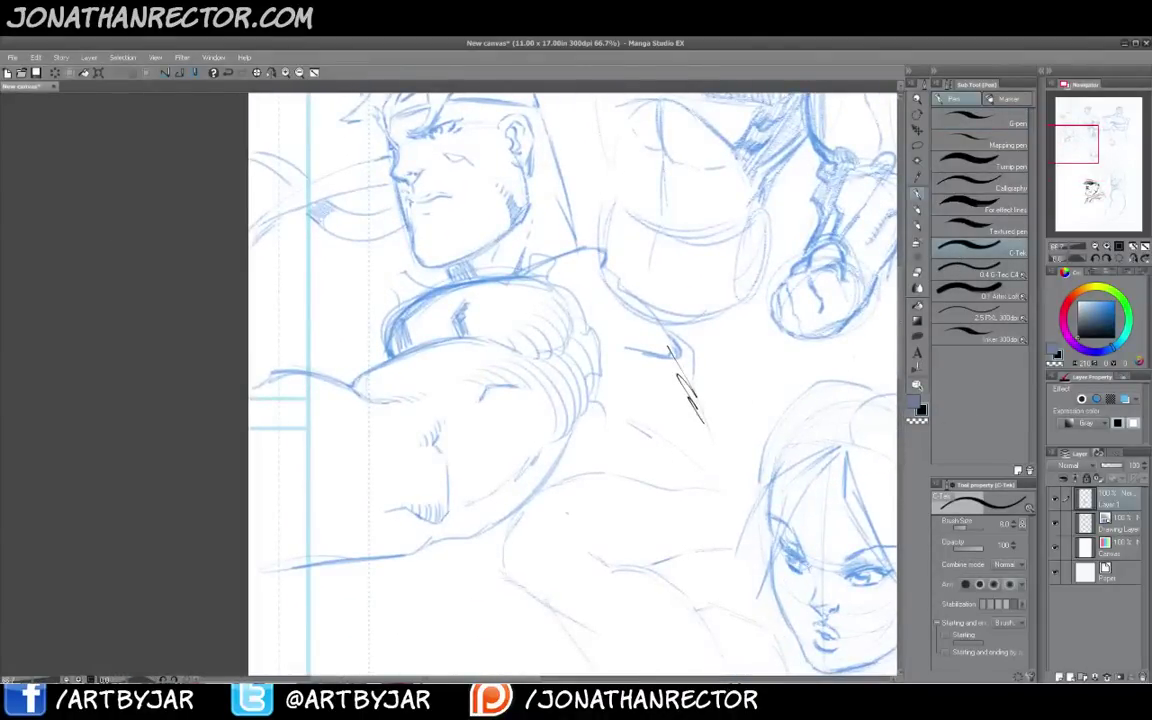
pyautogui.moveTo(509, 419)
pyautogui.mouseDown()
pyautogui.moveTo(561, 498)
pyautogui.moveTo(538, 445)
pyautogui.mouseUp()
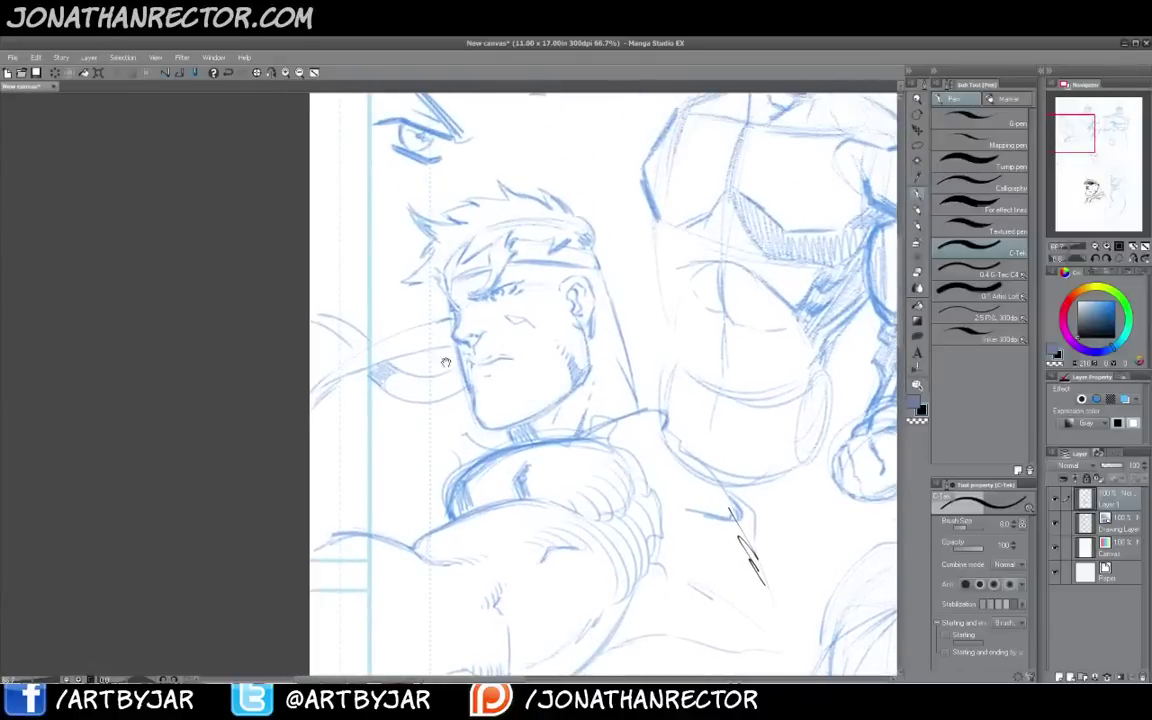
pyautogui.moveTo(451, 306); pyautogui.dragTo(457, 315)
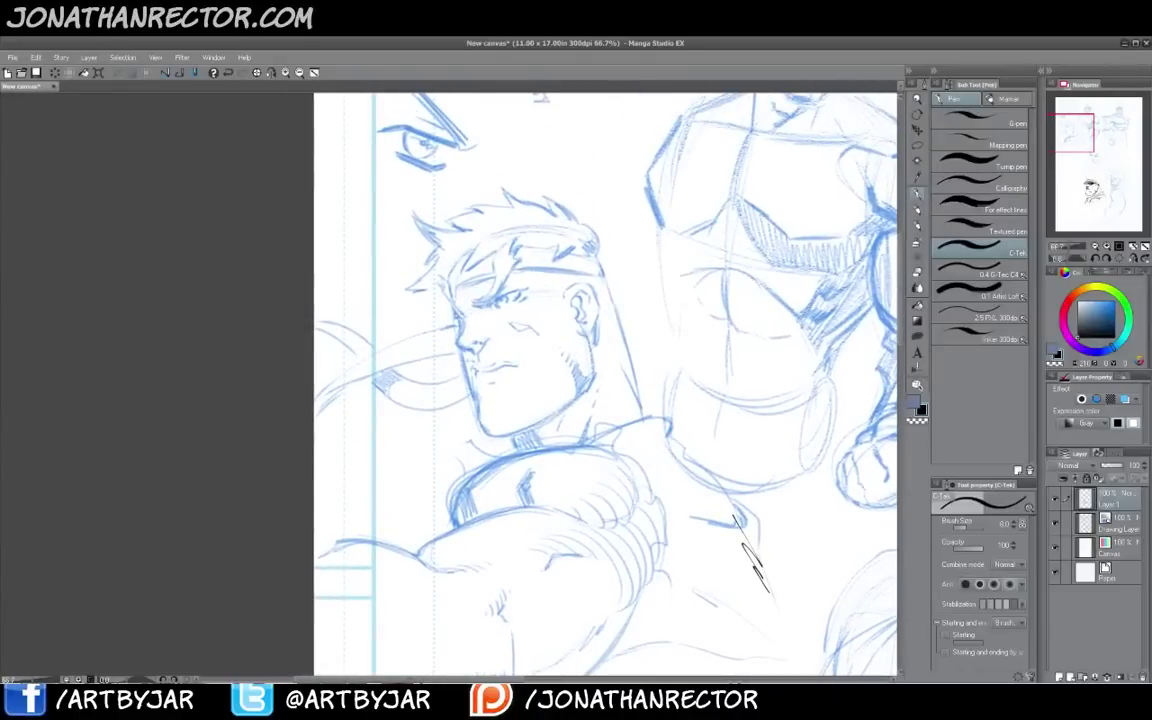
pyautogui.moveTo(518, 261)
pyautogui.mouseDown()
pyautogui.moveTo(477, 306)
pyautogui.moveTo(515, 238)
pyautogui.moveTo(510, 251)
pyautogui.mouseUp()
pyautogui.moveTo(521, 244); pyautogui.dragTo(513, 251)
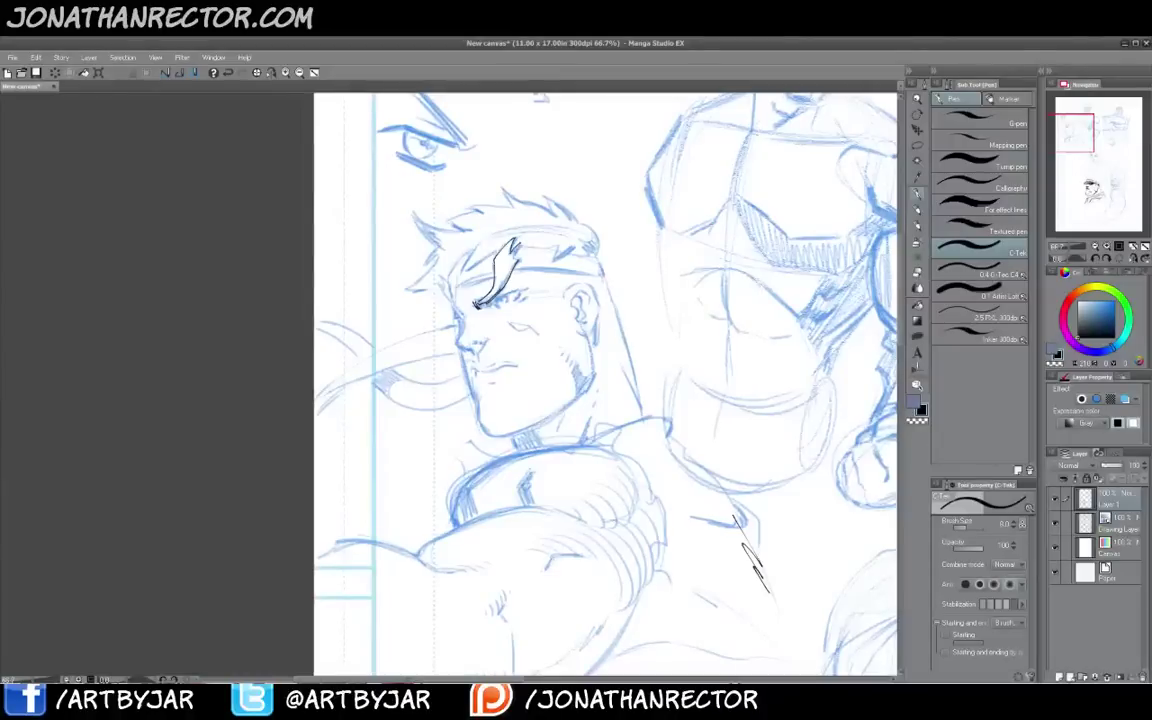
# Ink the headband man's face profile, nose, mouth, chin and jawline
pyautogui.moveTo(441, 275); pyautogui.dragTo(463, 340)
pyautogui.moveTo(478, 343)
pyautogui.mouseDown()
pyautogui.moveTo(500, 367)
pyautogui.moveTo(517, 364)
pyautogui.mouseUp()
pyautogui.moveTo(466, 350)
pyautogui.mouseDown()
pyautogui.moveTo(481, 427)
pyautogui.moveTo(495, 437)
pyautogui.moveTo(533, 425)
pyautogui.mouseUp()
pyautogui.moveTo(590, 343); pyautogui.dragTo(585, 388)
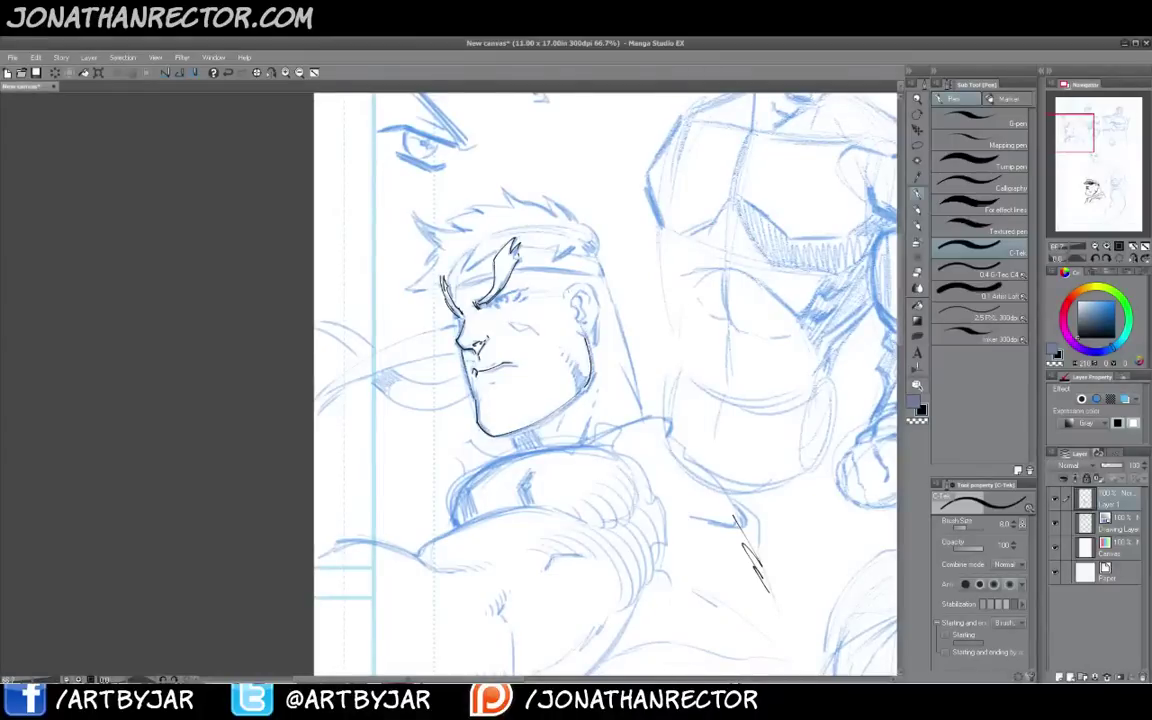
# Ink the headband man's ear, eye, cheek mark and forehead hair strands, and fill the jaw shadow black
pyautogui.moveTo(564, 298)
pyautogui.mouseDown()
pyautogui.moveTo(586, 283)
pyautogui.moveTo(597, 334)
pyautogui.moveTo(573, 293)
pyautogui.moveTo(592, 305)
pyautogui.moveTo(581, 331)
pyautogui.mouseUp()
pyautogui.moveTo(589, 374)
pyautogui.mouseDown()
pyautogui.moveTo(574, 397)
pyautogui.moveTo(585, 386)
pyautogui.moveTo(576, 377)
pyautogui.mouseUp()
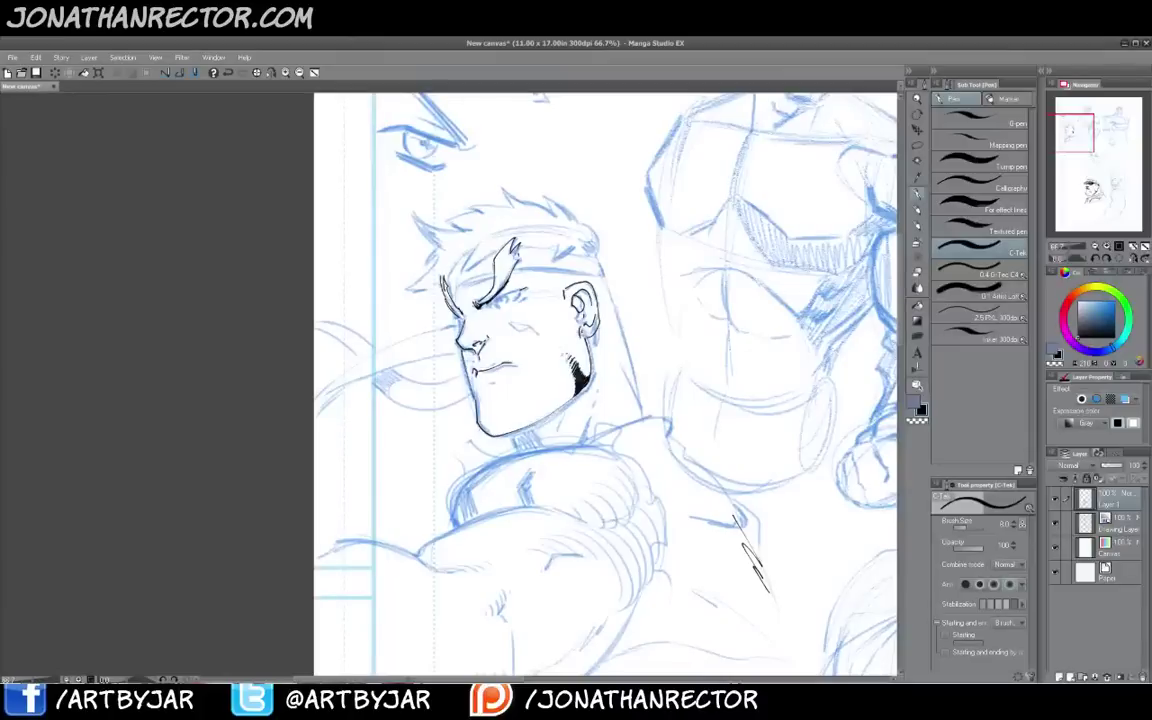
pyautogui.moveTo(505, 294)
pyautogui.mouseDown()
pyautogui.moveTo(509, 303)
pyautogui.moveTo(517, 291)
pyautogui.moveTo(519, 329)
pyautogui.moveTo(534, 331)
pyautogui.mouseUp()
pyautogui.moveTo(496, 244); pyautogui.dragTo(466, 270)
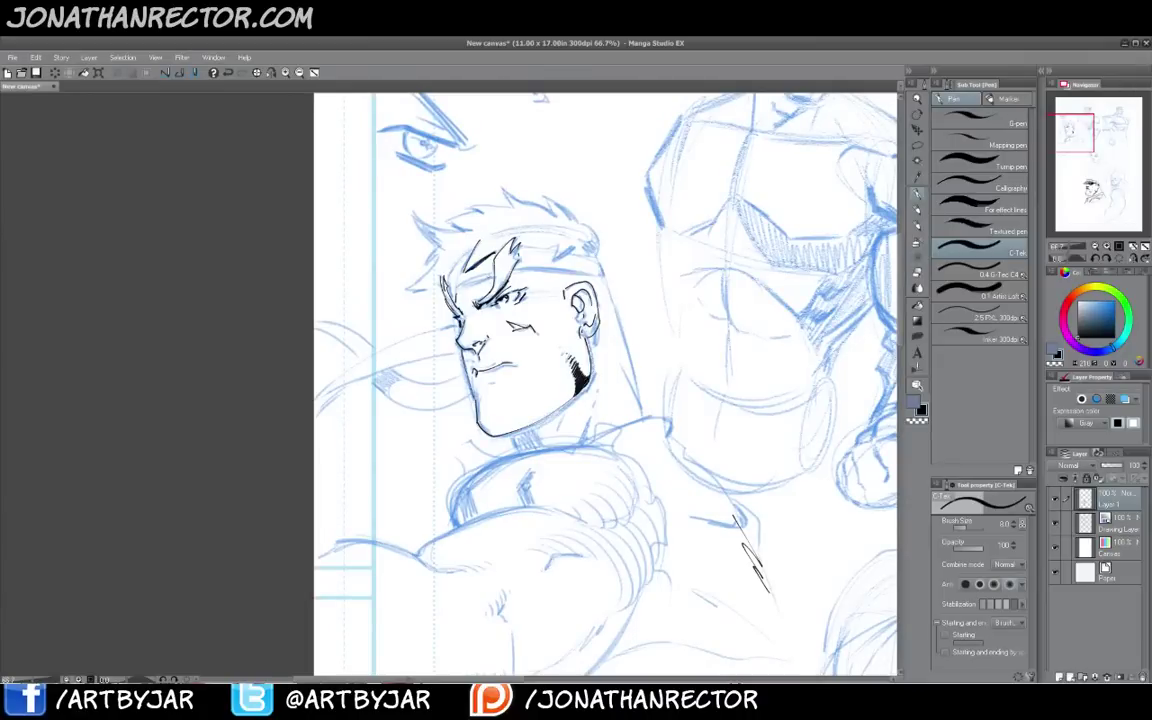
# Ink the headband's edges across the forehead and the looped knot at the back of the head
pyautogui.moveTo(458, 289); pyautogui.dragTo(492, 276)
pyautogui.moveTo(467, 291); pyautogui.dragTo(539, 266)
pyautogui.moveTo(543, 246)
pyautogui.mouseDown()
pyautogui.moveTo(545, 267)
pyautogui.moveTo(602, 277)
pyautogui.mouseUp()
pyautogui.moveTo(604, 262)
pyautogui.mouseDown()
pyautogui.moveTo(606, 274)
pyautogui.moveTo(617, 262)
pyautogui.moveTo(607, 275)
pyautogui.mouseUp()
pyautogui.moveTo(611, 278); pyautogui.dragTo(614, 292)
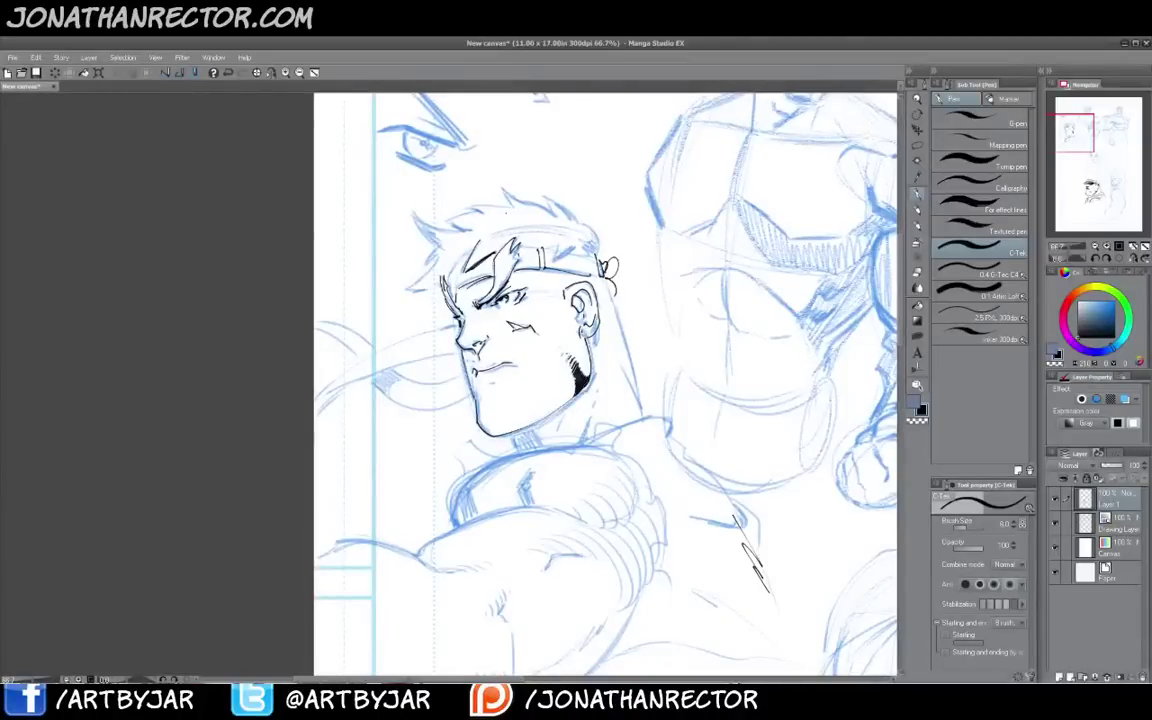
# Ink the long line from the headband knot down to the shoulder and the front of the neck under the chin
pyautogui.moveTo(576, 248)
pyautogui.mouseDown()
pyautogui.moveTo(554, 258)
pyautogui.moveTo(643, 418)
pyautogui.mouseUp()
pyautogui.moveTo(619, 352); pyautogui.dragTo(643, 420)
pyautogui.moveTo(511, 433)
pyautogui.mouseDown()
pyautogui.moveTo(518, 449)
pyautogui.moveTo(562, 400)
pyautogui.mouseUp()
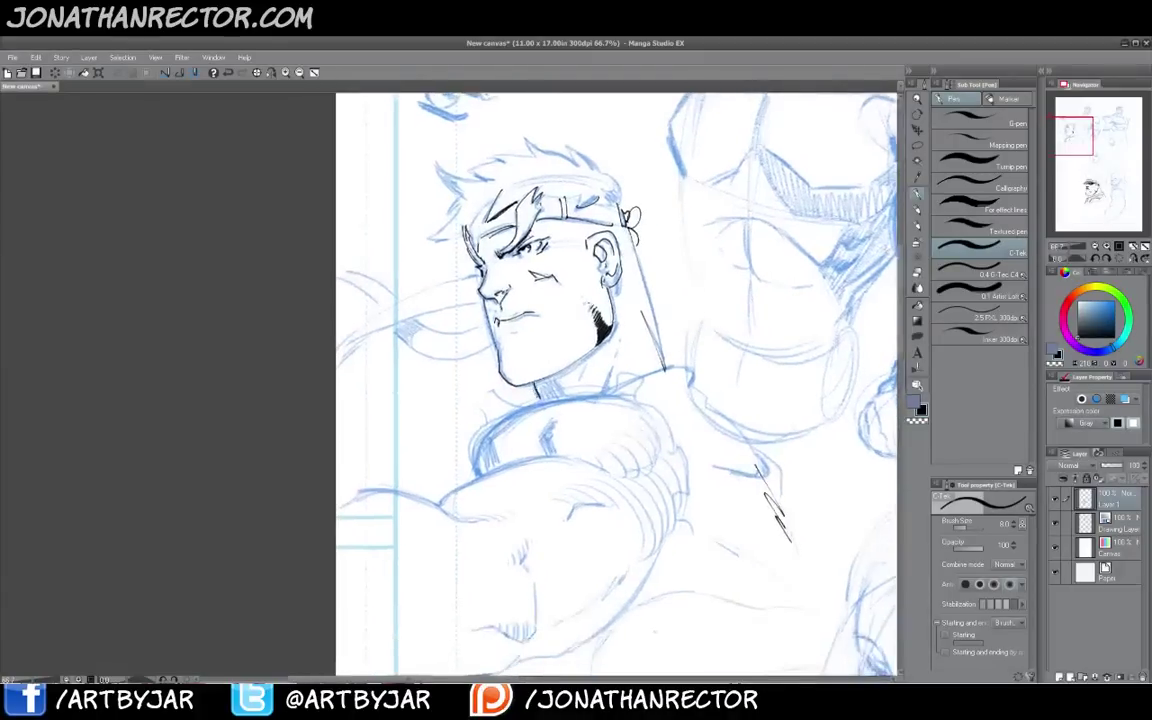
# Ink the upper contours of the headband man's shoulder and arm, and add short hatch marks on the muscles
pyautogui.moveTo(479, 469)
pyautogui.mouseDown()
pyautogui.moveTo(497, 426)
pyautogui.moveTo(612, 398)
pyautogui.moveTo(549, 453)
pyautogui.moveTo(592, 401)
pyautogui.moveTo(607, 404)
pyautogui.moveTo(504, 434)
pyautogui.moveTo(496, 464)
pyautogui.moveTo(384, 447)
pyautogui.mouseUp()
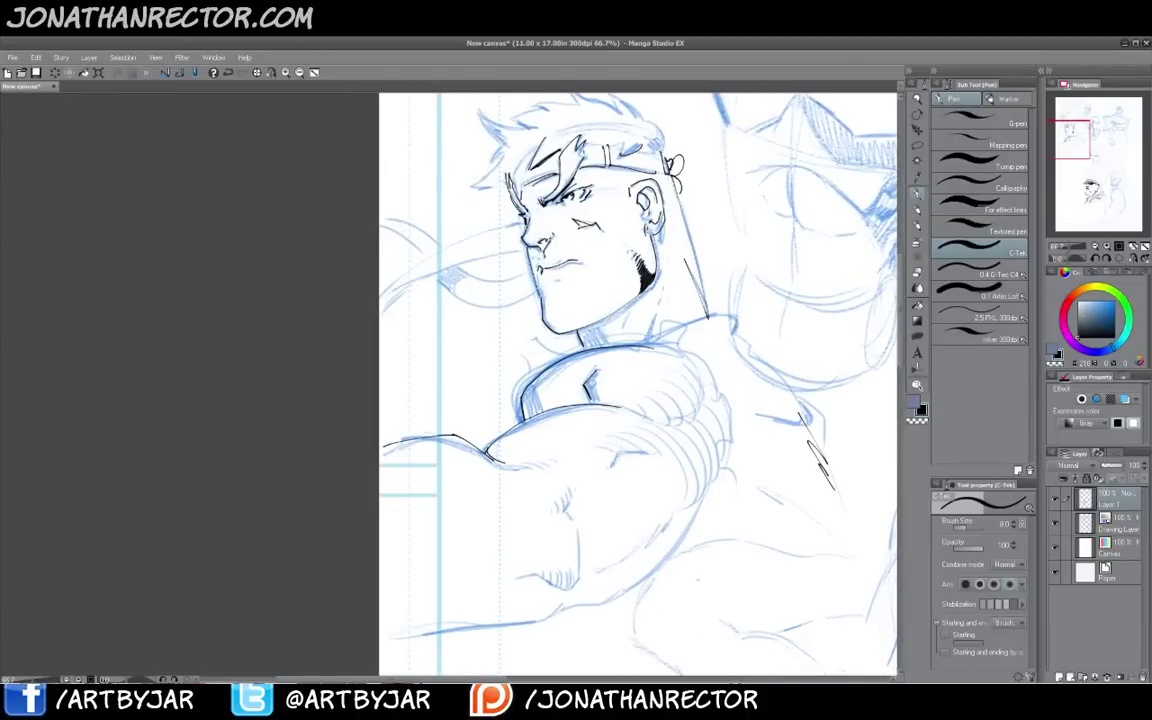
pyautogui.moveTo(453, 438)
pyautogui.mouseDown()
pyautogui.moveTo(499, 466)
pyautogui.moveTo(519, 460)
pyautogui.mouseUp()
pyautogui.moveTo(515, 459); pyautogui.dragTo(546, 465)
pyautogui.moveTo(541, 457); pyautogui.dragTo(647, 453)
pyautogui.moveTo(625, 442); pyautogui.dragTo(630, 453)
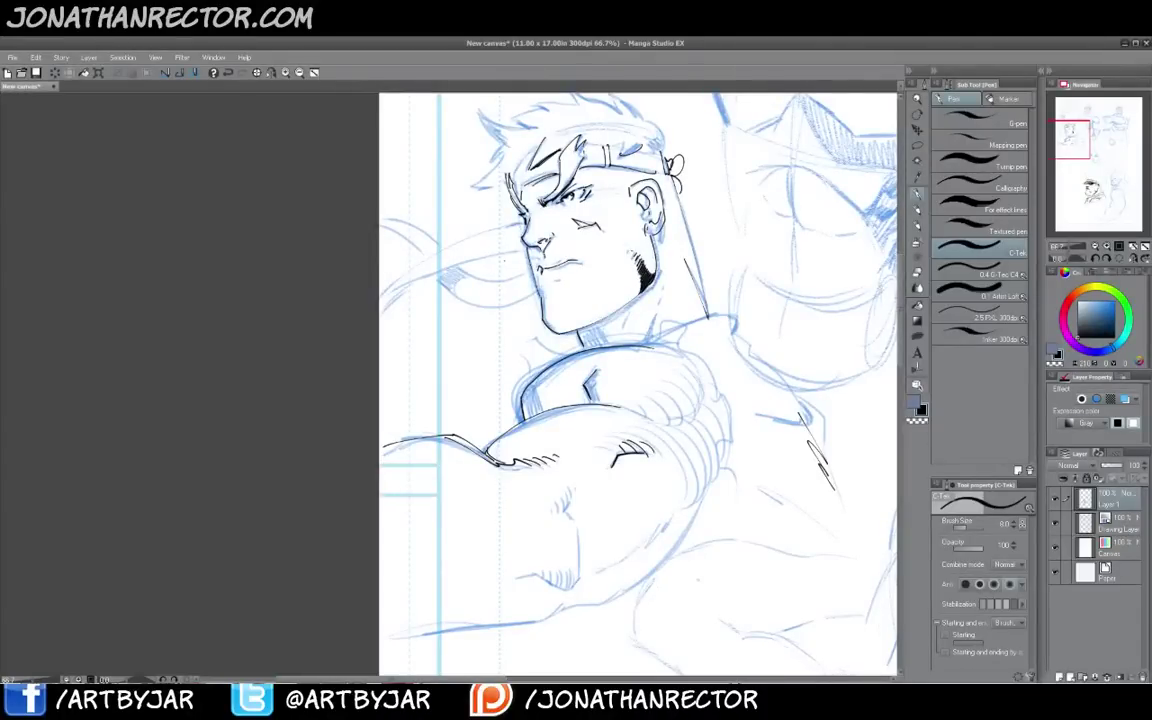
# Ink the headband man's neck line and the hatching under his chin, and hide the pencil layer to check the inks
pyautogui.moveTo(653, 278)
pyautogui.mouseDown()
pyautogui.moveTo(652, 326)
pyautogui.moveTo(597, 330)
pyautogui.moveTo(623, 343)
pyautogui.mouseUp()
pyautogui.moveTo(603, 333); pyautogui.dragTo(615, 339)
pyautogui.moveTo(597, 329); pyautogui.dragTo(612, 336)
pyautogui.moveTo(521, 338)
pyautogui.mouseDown()
pyautogui.moveTo(495, 425)
pyautogui.moveTo(469, 366)
pyautogui.moveTo(472, 452)
pyautogui.mouseUp()
pyautogui.click(1055, 525)
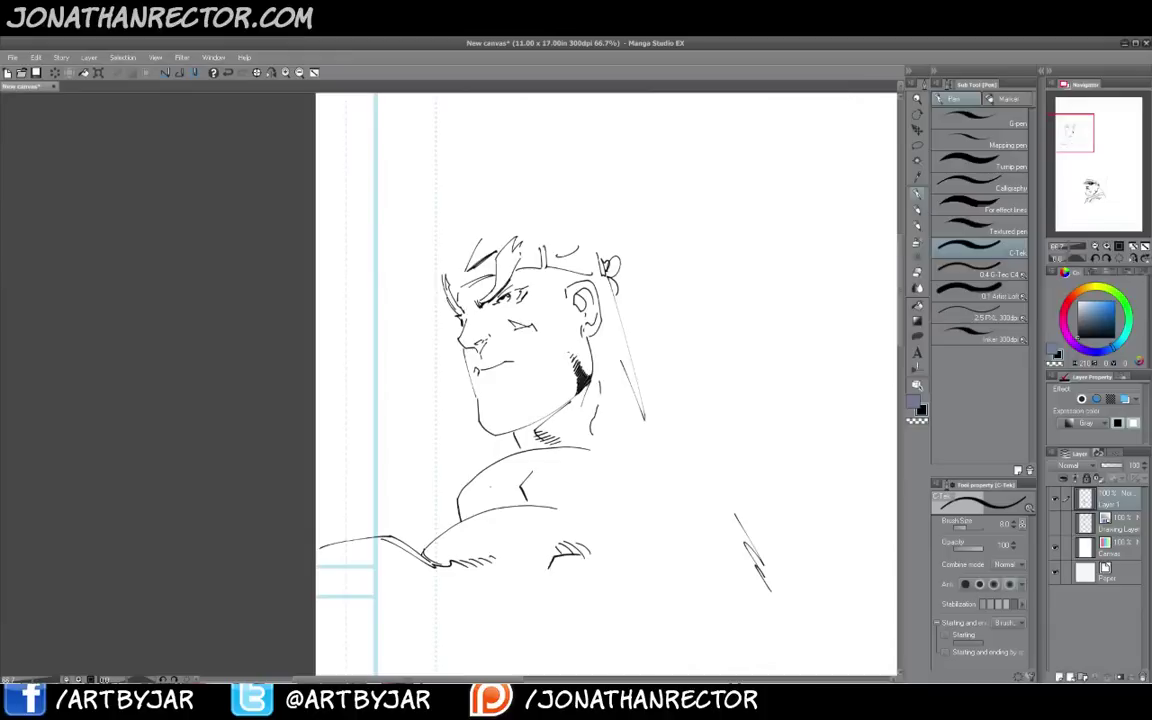
# With the G-pen on a new layer and the first ink layer hidden, re-ink the headband man's nose, mouth and jawline in heavier lines
pyautogui.click(968, 118)
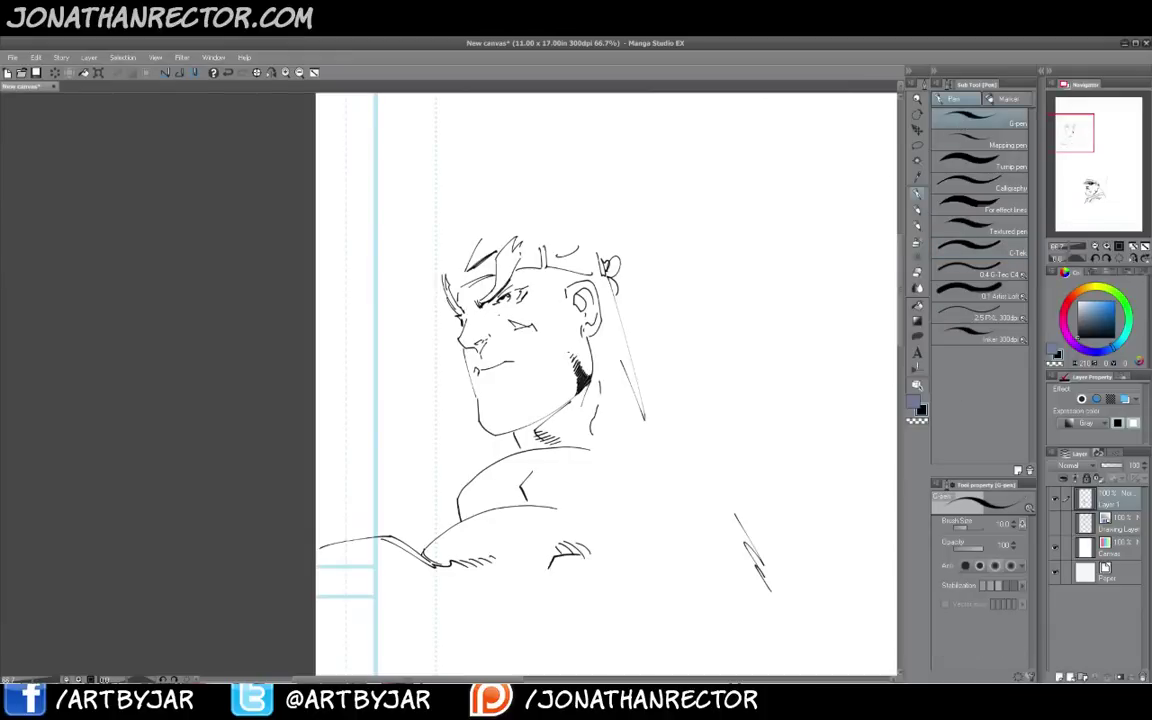
pyautogui.moveTo(462, 346); pyautogui.dragTo(472, 393)
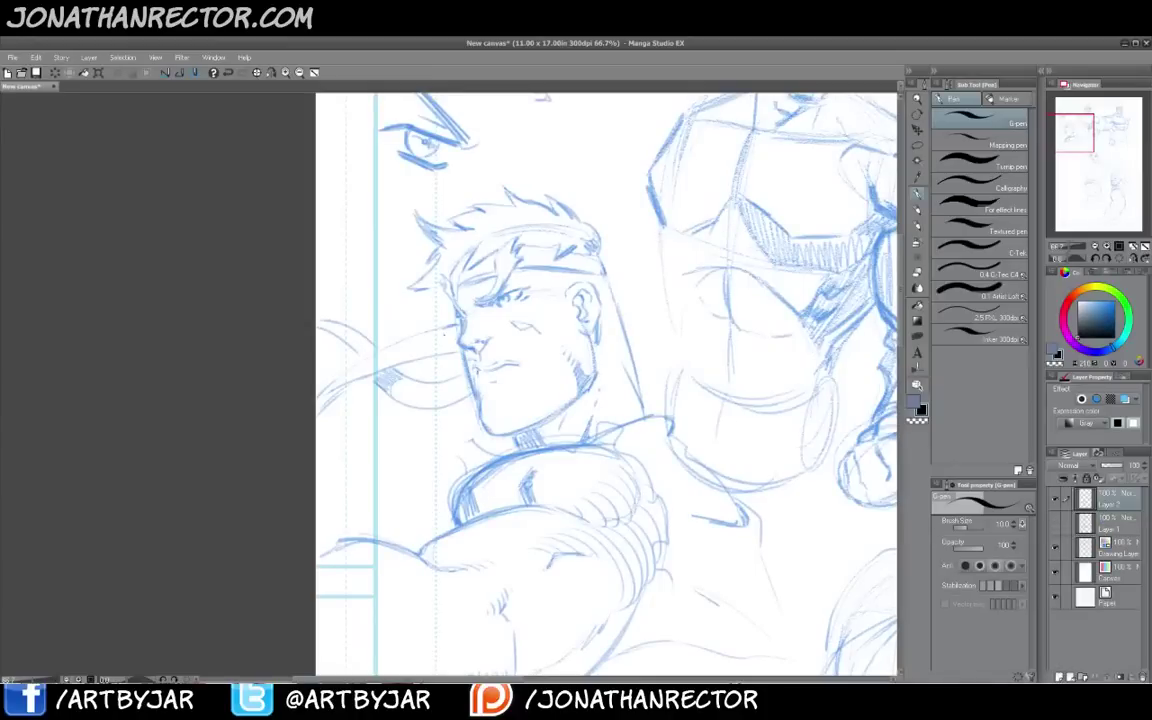
pyautogui.moveTo(458, 357)
pyautogui.mouseDown()
pyautogui.moveTo(457, 372)
pyautogui.moveTo(460, 357)
pyautogui.moveTo(471, 364)
pyautogui.mouseUp()
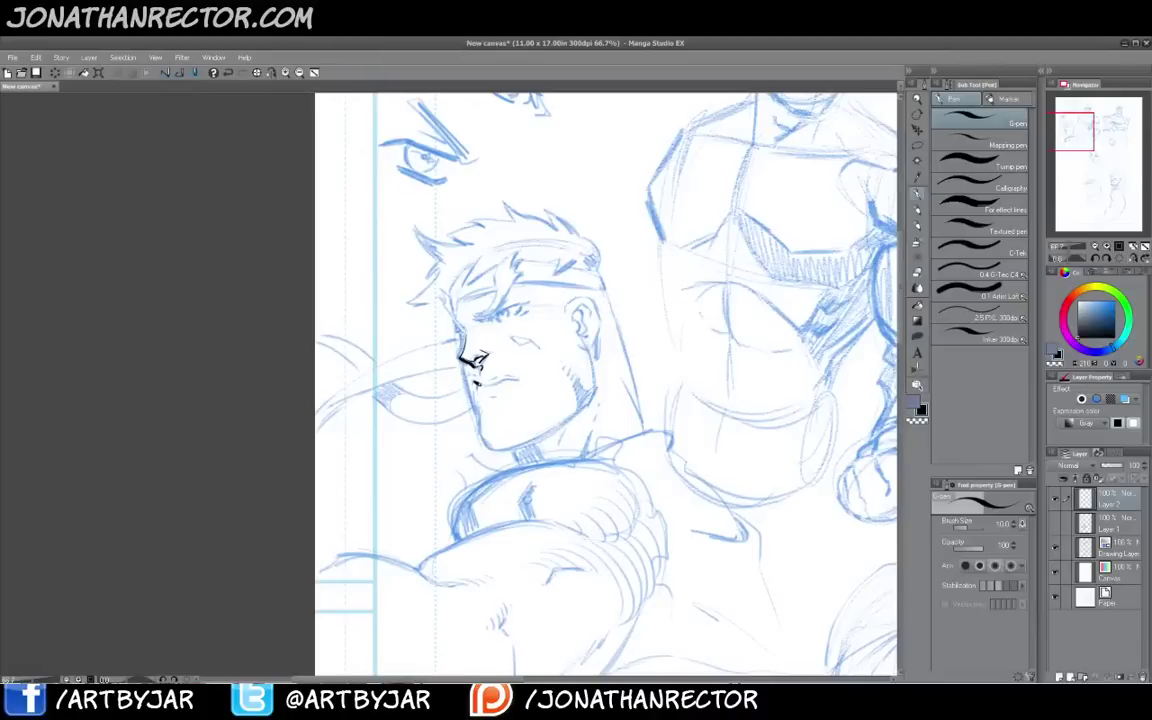
pyautogui.moveTo(477, 381)
pyautogui.mouseDown()
pyautogui.moveTo(513, 378)
pyautogui.moveTo(475, 391)
pyautogui.moveTo(507, 376)
pyautogui.moveTo(476, 415)
pyautogui.moveTo(481, 446)
pyautogui.mouseUp()
pyautogui.moveTo(594, 356); pyautogui.dragTo(479, 448)
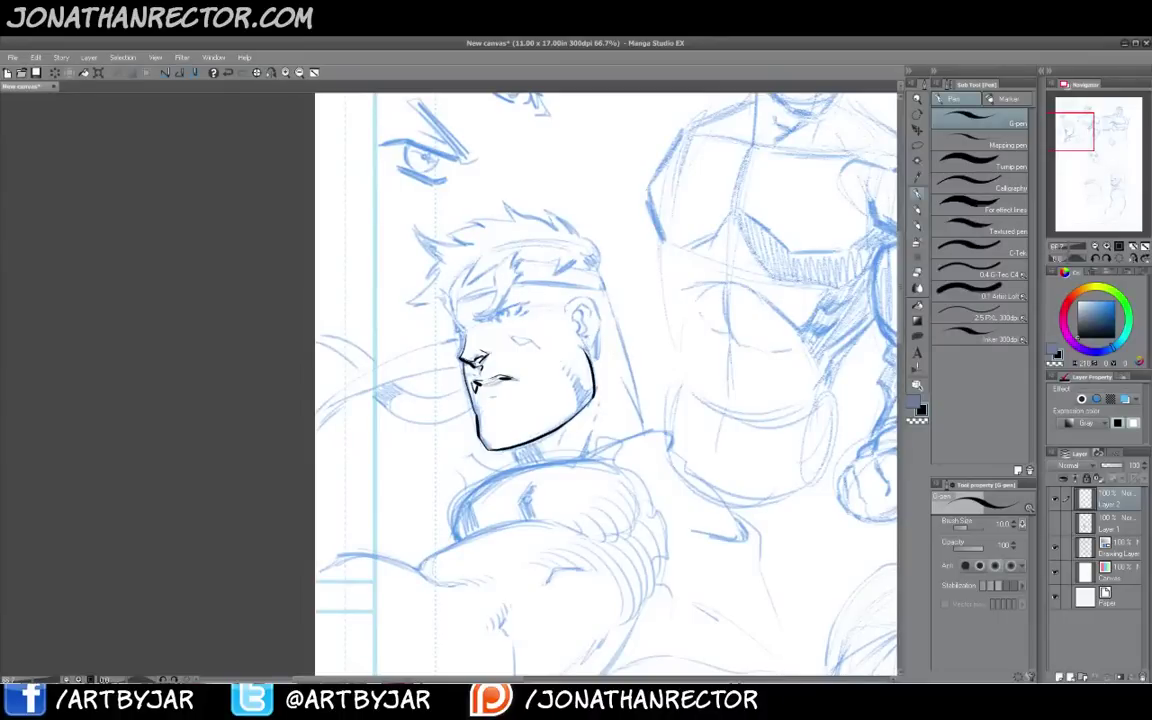
# Re-ink the headband man's forelock, eye, furrowed brow and cheek mark with the G-pen
pyautogui.moveTo(497, 314)
pyautogui.mouseDown()
pyautogui.moveTo(526, 300)
pyautogui.moveTo(472, 318)
pyautogui.moveTo(523, 249)
pyautogui.mouseUp()
pyautogui.moveTo(523, 250)
pyautogui.mouseDown()
pyautogui.moveTo(510, 273)
pyautogui.moveTo(523, 265)
pyautogui.mouseUp()
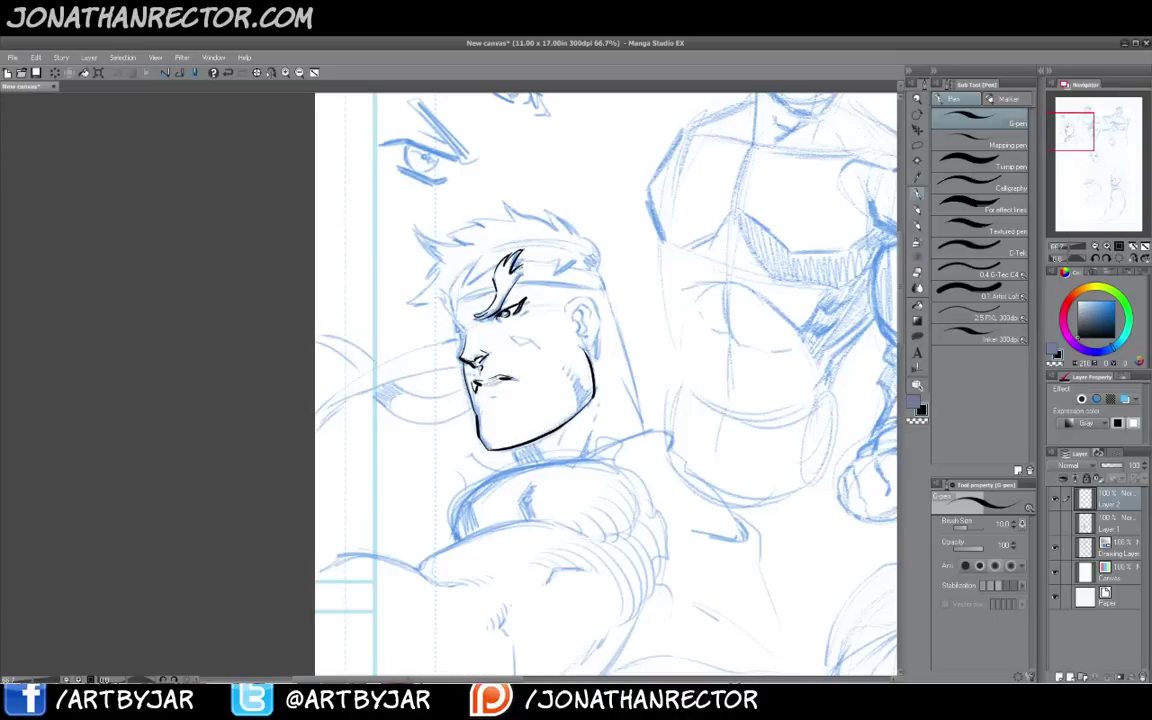
pyautogui.moveTo(485, 317)
pyautogui.mouseDown()
pyautogui.moveTo(469, 309)
pyautogui.moveTo(463, 327)
pyautogui.moveTo(446, 285)
pyautogui.mouseUp()
pyautogui.moveTo(446, 285)
pyautogui.mouseDown()
pyautogui.moveTo(464, 333)
pyautogui.moveTo(539, 348)
pyautogui.mouseUp()
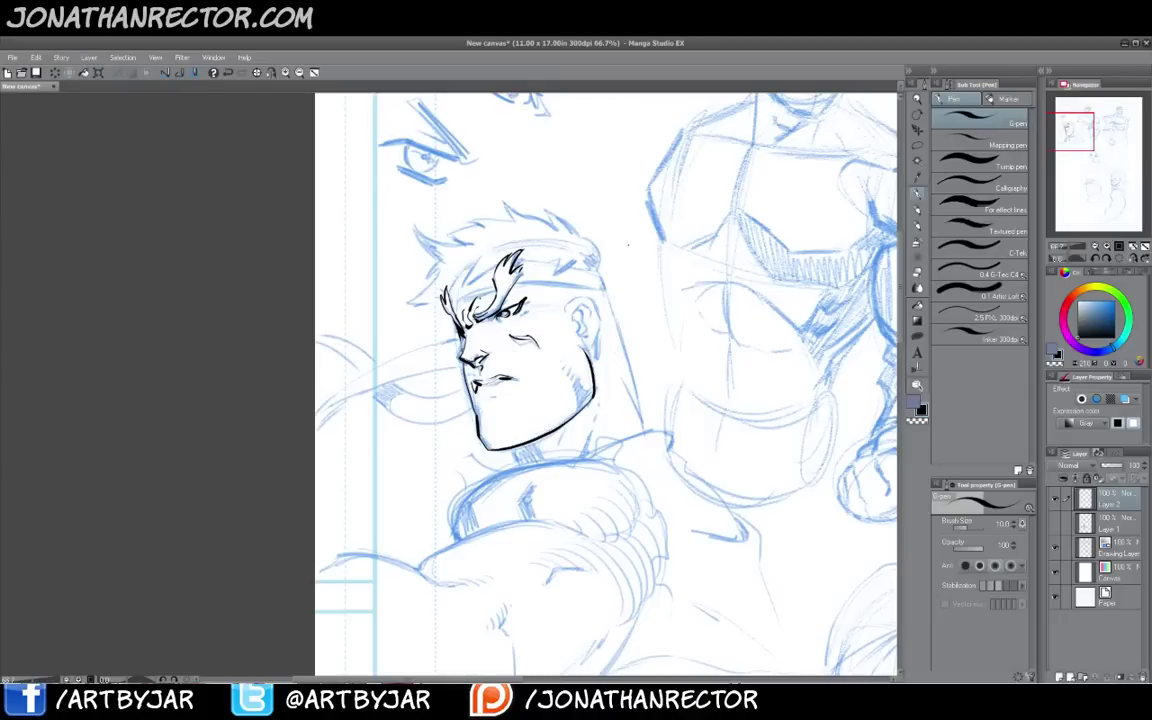
# Re-ink the line from the headband to the shoulder, the ear and the neck, and compare the result with the other layers hidden and shown
pyautogui.moveTo(604, 288); pyautogui.dragTo(641, 415)
pyautogui.moveTo(613, 351); pyautogui.dragTo(645, 432)
pyautogui.moveTo(589, 404)
pyautogui.mouseDown()
pyautogui.moveTo(571, 457)
pyautogui.moveTo(608, 392)
pyautogui.mouseUp()
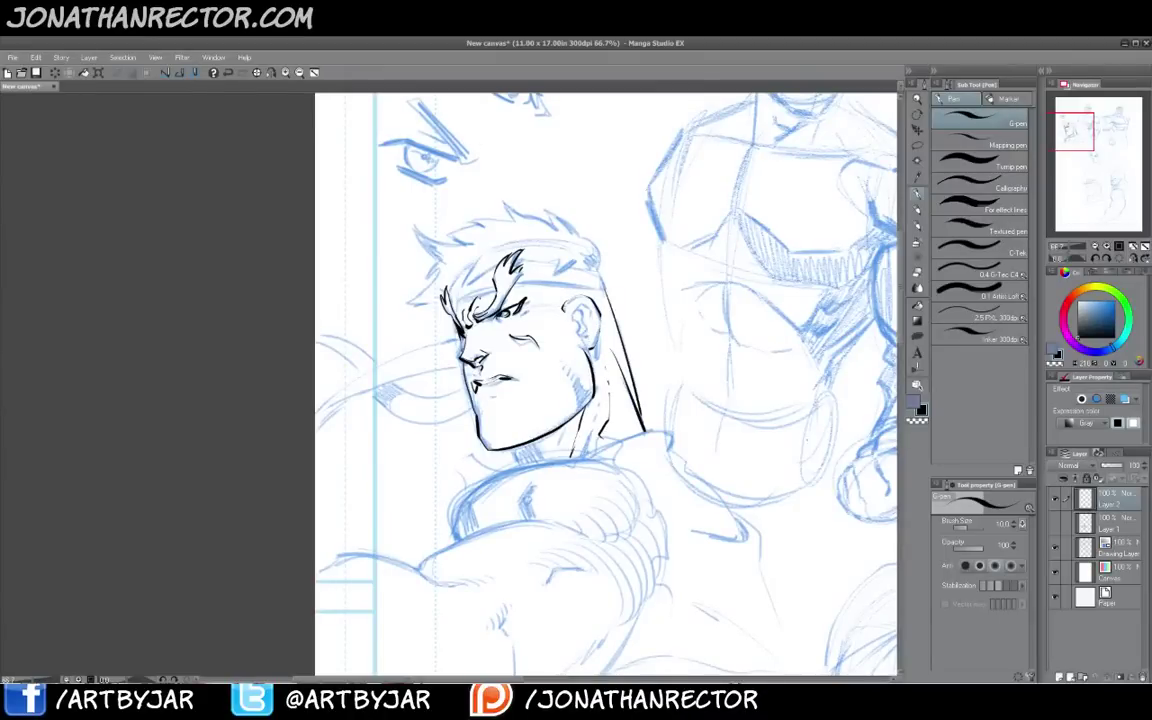
pyautogui.click(1054, 547)
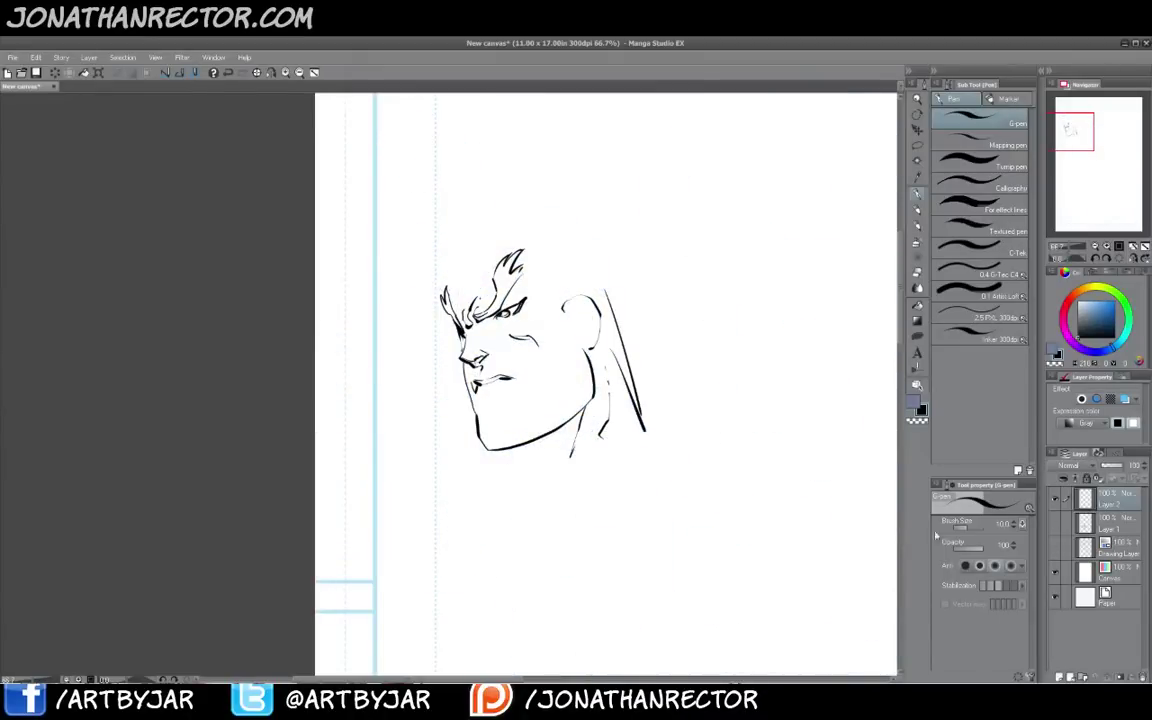
pyautogui.scroll(-1, 720, 530)
pyautogui.scroll(1, 833, 537)
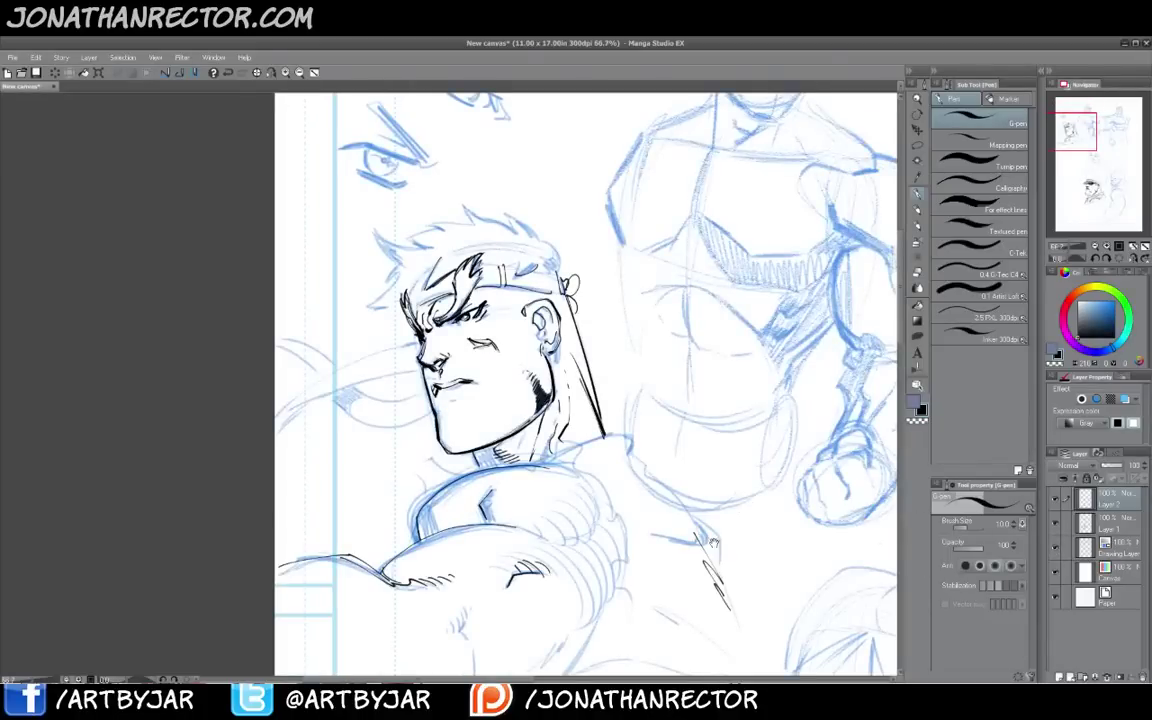
# Make a small test scribble with the 2H Real Pencil below the capped man's collar
pyautogui.moveTo(712, 543)
pyautogui.mouseDown()
pyautogui.moveTo(482, 448)
pyautogui.moveTo(425, 350)
pyautogui.mouseUp()
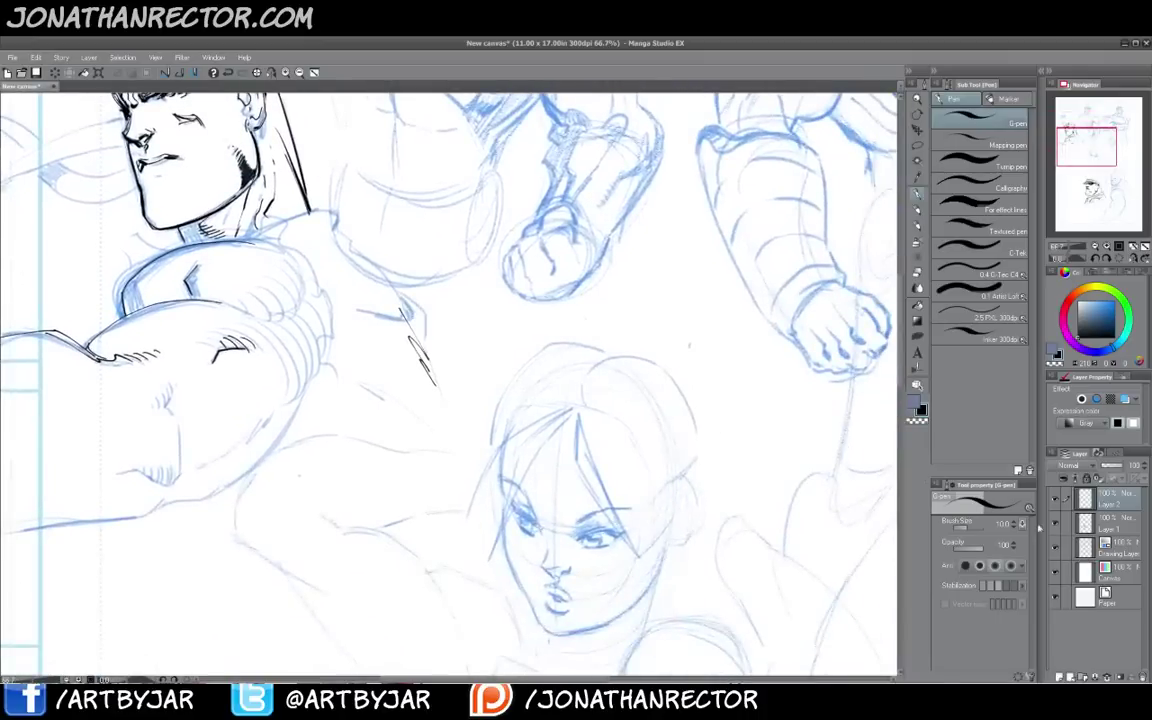
pyautogui.click(951, 251)
pyautogui.moveTo(532, 430); pyautogui.dragTo(464, 274)
pyautogui.moveTo(658, 572); pyautogui.dragTo(384, 80)
pyautogui.moveTo(600, 540); pyautogui.dragTo(487, 337)
pyautogui.moveTo(597, 586); pyautogui.dragTo(746, 414)
pyautogui.moveTo(526, 492); pyautogui.dragTo(676, 584)
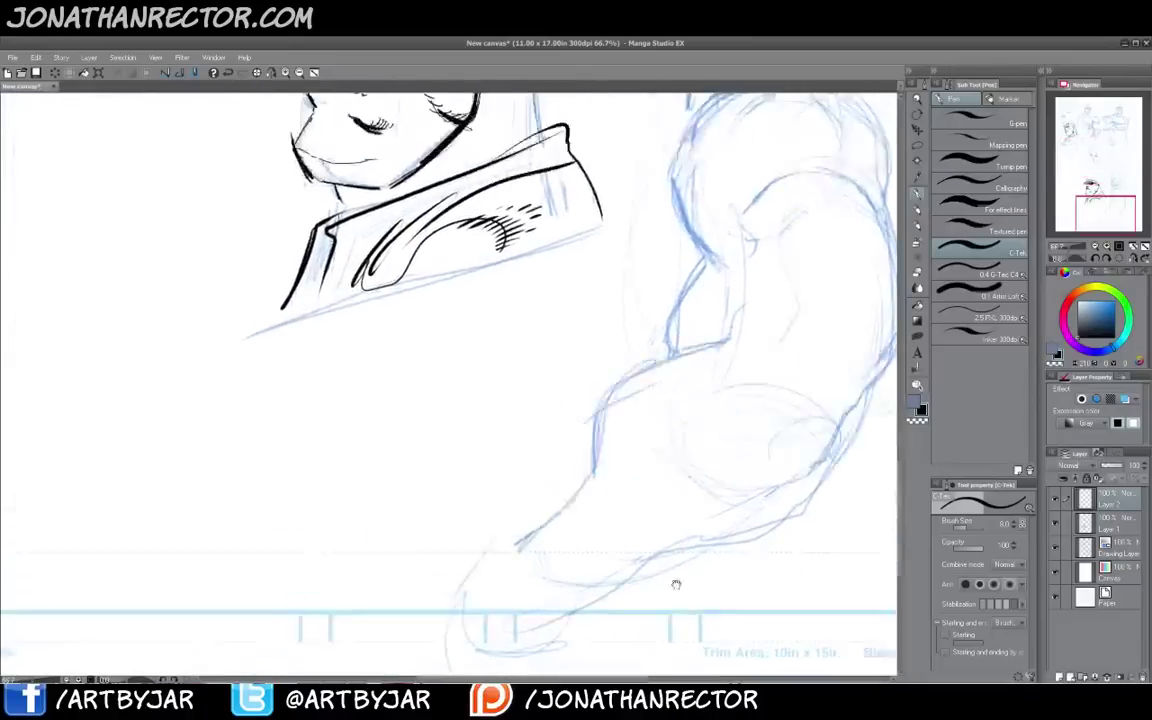
pyautogui.moveTo(543, 308); pyautogui.dragTo(674, 409)
pyautogui.click(917, 210)
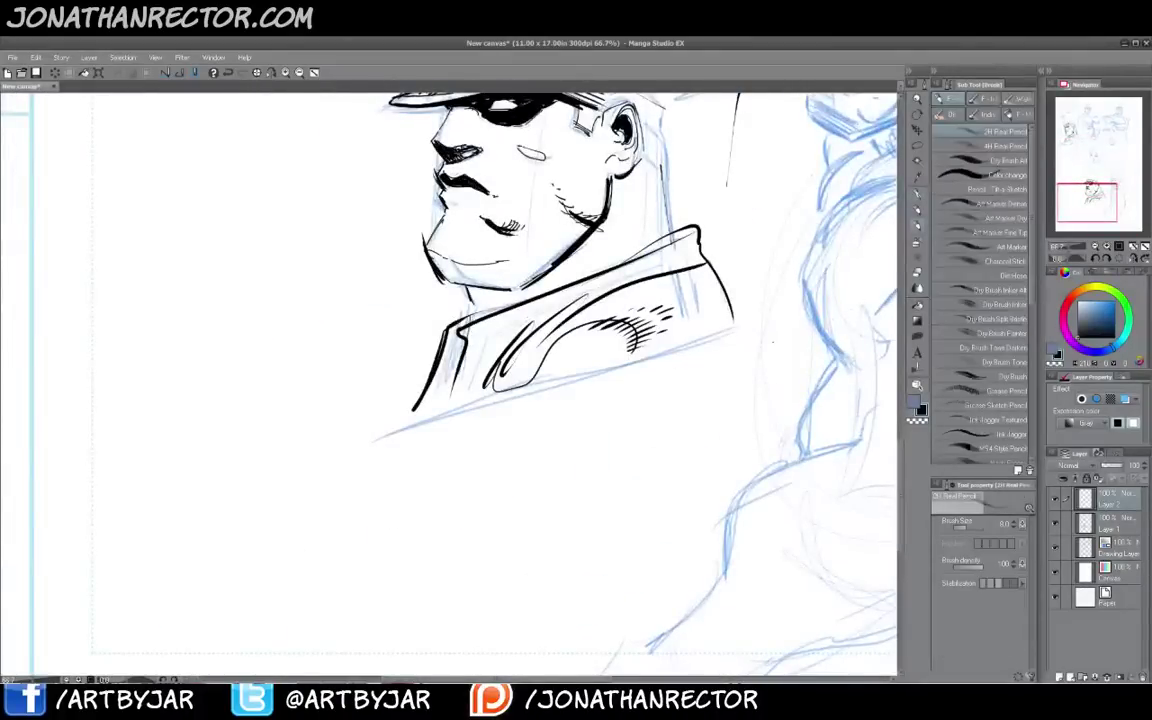
pyautogui.moveTo(617, 437); pyautogui.dragTo(599, 466)
pyautogui.moveTo(365, 416)
pyautogui.mouseDown()
pyautogui.moveTo(495, 467)
pyautogui.moveTo(550, 507)
pyautogui.mouseUp()
pyautogui.moveTo(403, 438); pyautogui.dragTo(424, 466)
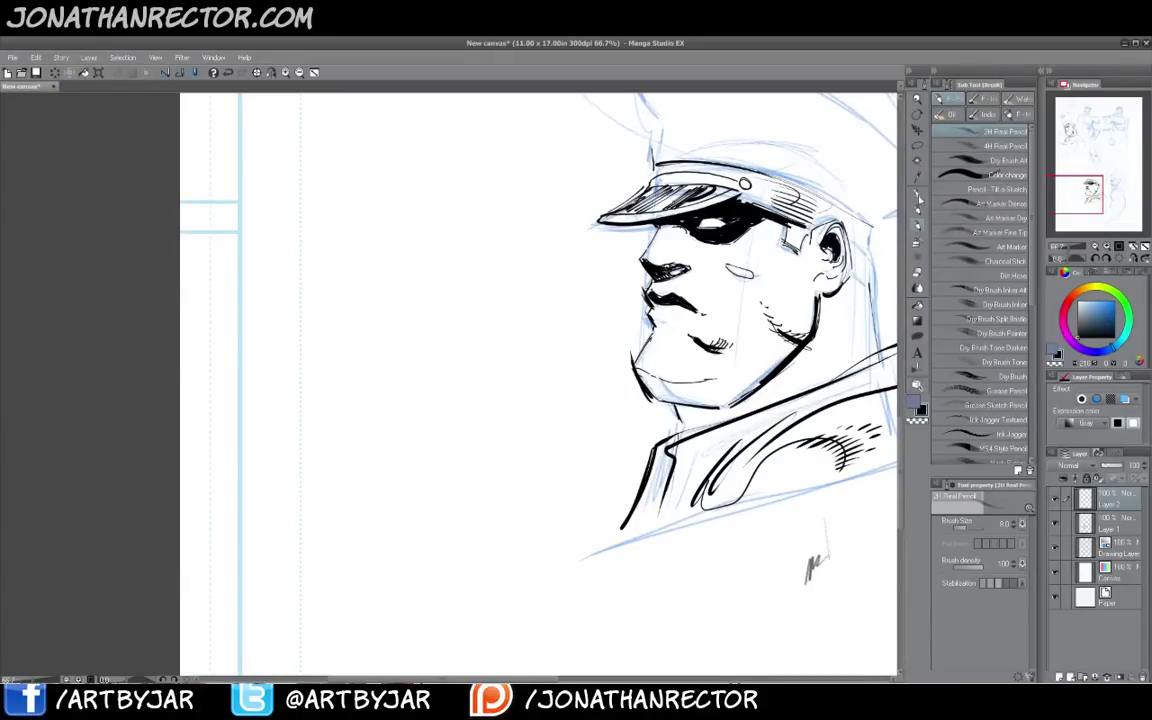
# Sketch a front-view nose and a wide, heavy brow in the empty area beside the capped man with the C-Tek pen
pyautogui.click(919, 195)
pyautogui.moveTo(470, 183)
pyautogui.mouseDown()
pyautogui.moveTo(483, 270)
pyautogui.moveTo(430, 250)
pyautogui.moveTo(437, 216)
pyautogui.mouseUp()
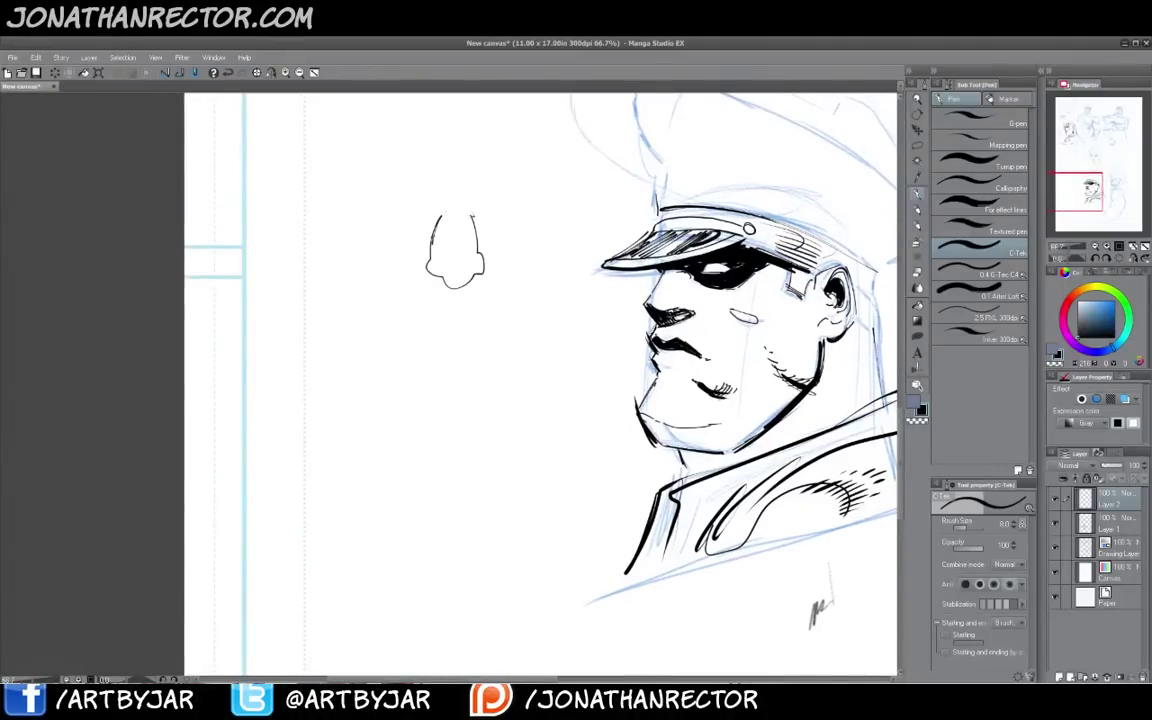
pyautogui.moveTo(540, 198)
pyautogui.mouseDown()
pyautogui.moveTo(357, 206)
pyautogui.moveTo(353, 182)
pyautogui.mouseUp()
pyautogui.moveTo(490, 166); pyautogui.dragTo(548, 192)
pyautogui.moveTo(507, 126); pyautogui.dragTo(520, 165)
pyautogui.moveTo(366, 131)
pyautogui.mouseDown()
pyautogui.moveTo(356, 196)
pyautogui.moveTo(552, 197)
pyautogui.mouseUp()
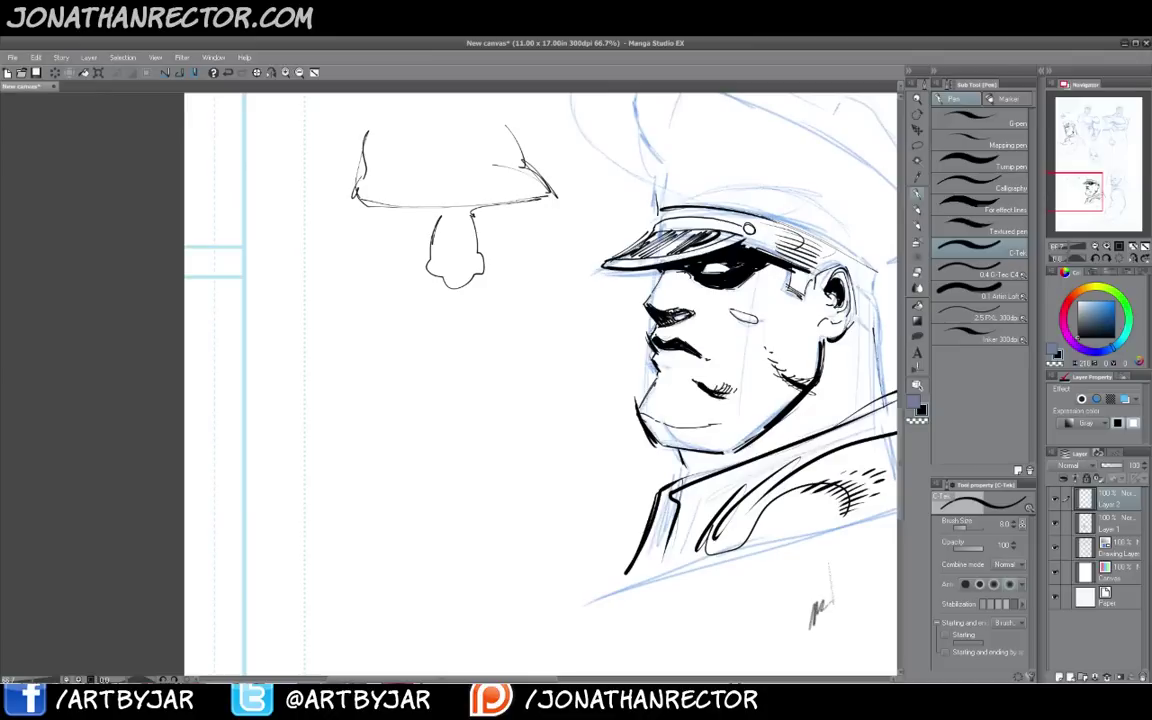
pyautogui.moveTo(373, 208); pyautogui.dragTo(553, 193)
pyautogui.moveTo(530, 136)
pyautogui.mouseDown()
pyautogui.moveTo(554, 190)
pyautogui.moveTo(358, 194)
pyautogui.mouseUp()
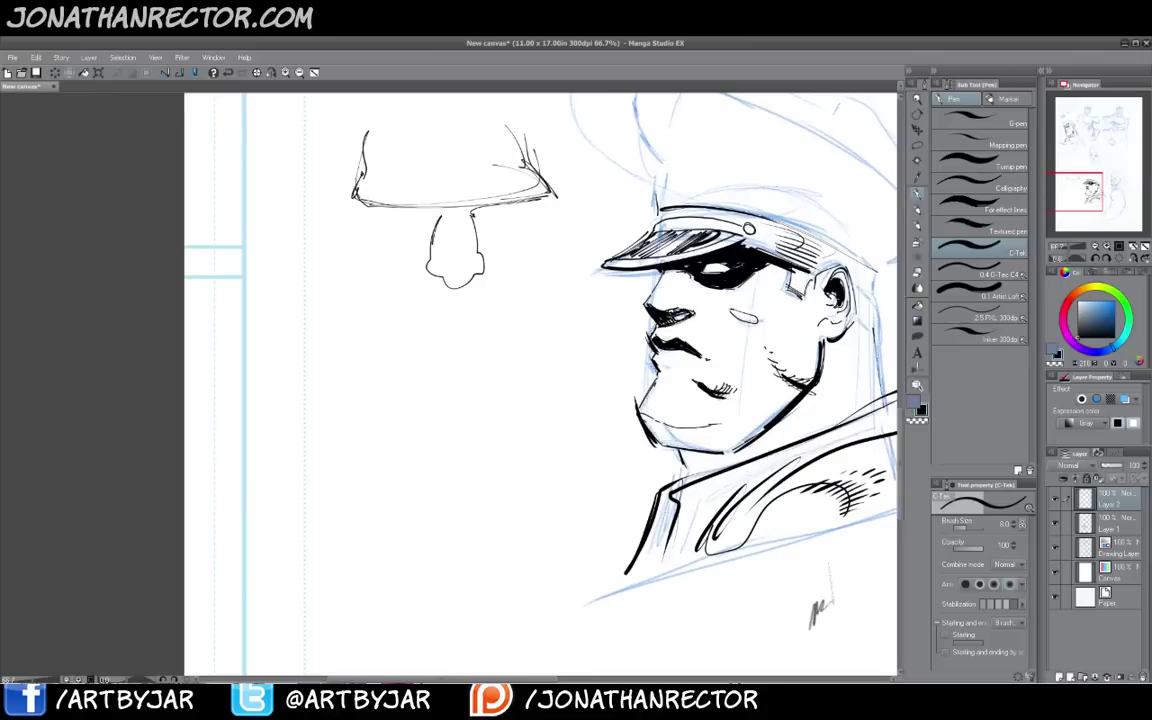
# Reinforce the brow ridge of the front-view face and draw half-closed eyes with bags beneath them
pyautogui.moveTo(366, 136); pyautogui.dragTo(356, 192)
pyautogui.moveTo(357, 180)
pyautogui.mouseDown()
pyautogui.moveTo(440, 207)
pyautogui.moveTo(552, 190)
pyautogui.mouseUp()
pyautogui.moveTo(518, 146)
pyautogui.mouseDown()
pyautogui.moveTo(529, 169)
pyautogui.moveTo(373, 204)
pyautogui.mouseUp()
pyautogui.moveTo(540, 195)
pyautogui.mouseDown()
pyautogui.moveTo(361, 200)
pyautogui.moveTo(417, 222)
pyautogui.moveTo(384, 209)
pyautogui.mouseUp()
pyautogui.moveTo(379, 208)
pyautogui.mouseDown()
pyautogui.moveTo(409, 222)
pyautogui.moveTo(365, 212)
pyautogui.mouseUp()
pyautogui.moveTo(487, 213)
pyautogui.mouseDown()
pyautogui.moveTo(515, 213)
pyautogui.moveTo(498, 217)
pyautogui.mouseUp()
pyautogui.moveTo(539, 223); pyautogui.dragTo(494, 233)
pyautogui.moveTo(528, 225); pyautogui.dragTo(498, 234)
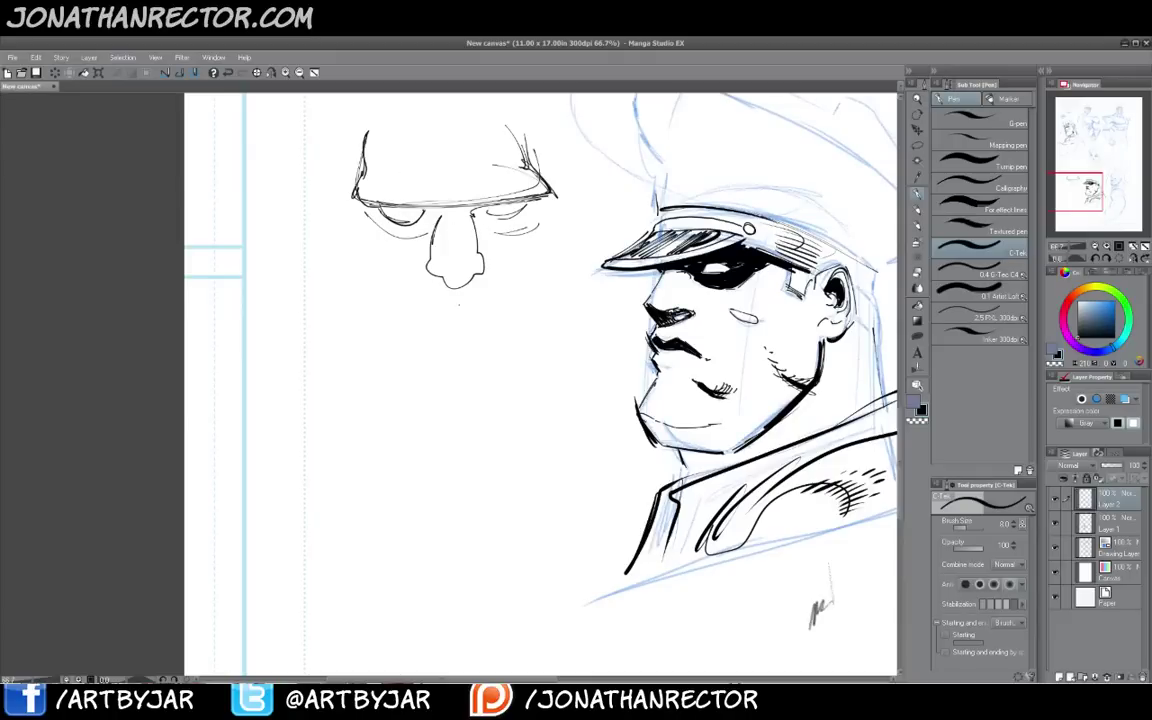
# Draw the groove under the nose and the frowning lips of the front-view face
pyautogui.moveTo(477, 284); pyautogui.dragTo(455, 307)
pyautogui.moveTo(475, 319); pyautogui.dragTo(453, 326)
pyautogui.moveTo(433, 319)
pyautogui.mouseDown()
pyautogui.moveTo(466, 326)
pyautogui.moveTo(453, 325)
pyautogui.mouseUp()
pyautogui.moveTo(475, 321)
pyautogui.mouseDown()
pyautogui.moveTo(449, 324)
pyautogui.moveTo(510, 331)
pyautogui.mouseUp()
pyautogui.moveTo(482, 322)
pyautogui.mouseDown()
pyautogui.moveTo(513, 332)
pyautogui.moveTo(393, 330)
pyautogui.mouseUp()
pyautogui.moveTo(397, 328)
pyautogui.mouseDown()
pyautogui.moveTo(453, 304)
pyautogui.moveTo(511, 332)
pyautogui.mouseUp()
pyautogui.moveTo(458, 343)
pyautogui.mouseDown()
pyautogui.moveTo(487, 340)
pyautogui.moveTo(474, 338)
pyautogui.mouseUp()
# Draw large rounded folds running from the nose around both sides of the front-view face's mouth
pyautogui.moveTo(486, 258)
pyautogui.mouseDown()
pyautogui.moveTo(543, 324)
pyautogui.moveTo(461, 348)
pyautogui.moveTo(534, 298)
pyautogui.moveTo(503, 271)
pyautogui.mouseUp()
pyautogui.moveTo(425, 256)
pyautogui.mouseDown()
pyautogui.moveTo(414, 262)
pyautogui.moveTo(434, 371)
pyautogui.moveTo(449, 352)
pyautogui.mouseUp()
pyautogui.moveTo(432, 371)
pyautogui.mouseDown()
pyautogui.moveTo(378, 318)
pyautogui.moveTo(412, 265)
pyautogui.mouseUp()
pyautogui.moveTo(412, 265)
pyautogui.mouseDown()
pyautogui.moveTo(401, 366)
pyautogui.moveTo(434, 367)
pyautogui.mouseUp()
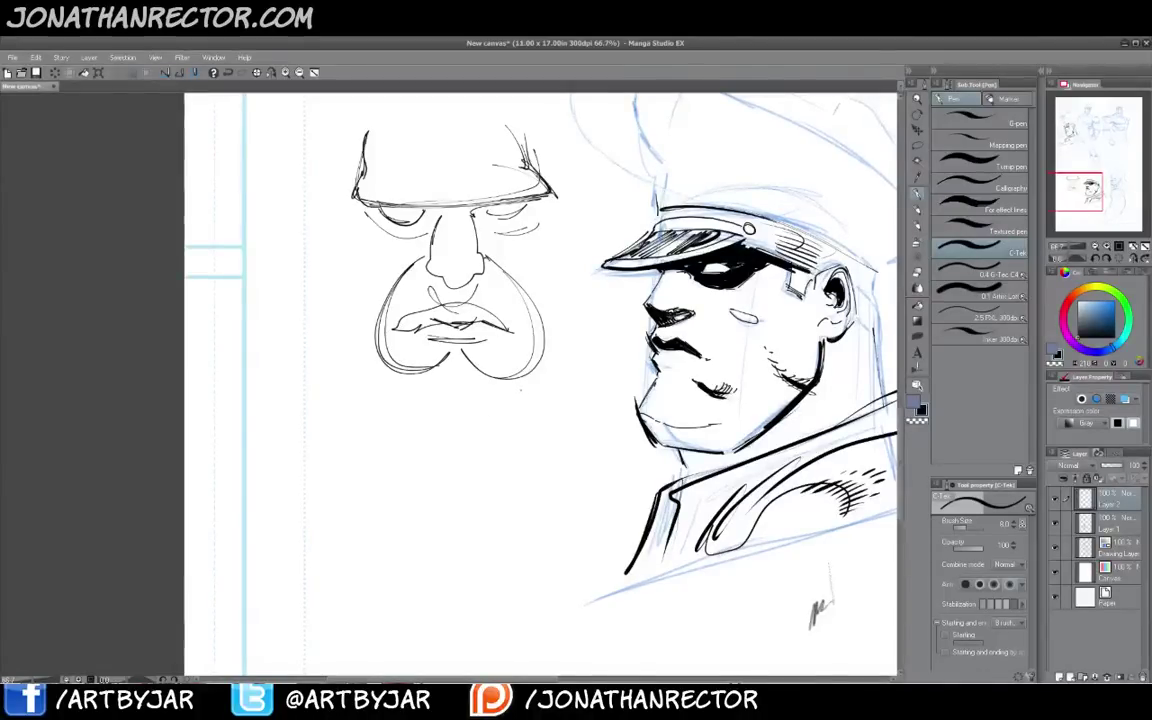
# Outline the flat chin and broad, flaring jaw of the front-view face
pyautogui.moveTo(525, 393)
pyautogui.mouseDown()
pyautogui.moveTo(512, 420)
pyautogui.moveTo(440, 425)
pyautogui.moveTo(404, 411)
pyautogui.mouseUp()
pyautogui.moveTo(404, 411)
pyautogui.mouseDown()
pyautogui.moveTo(436, 425)
pyautogui.moveTo(315, 332)
pyautogui.mouseUp()
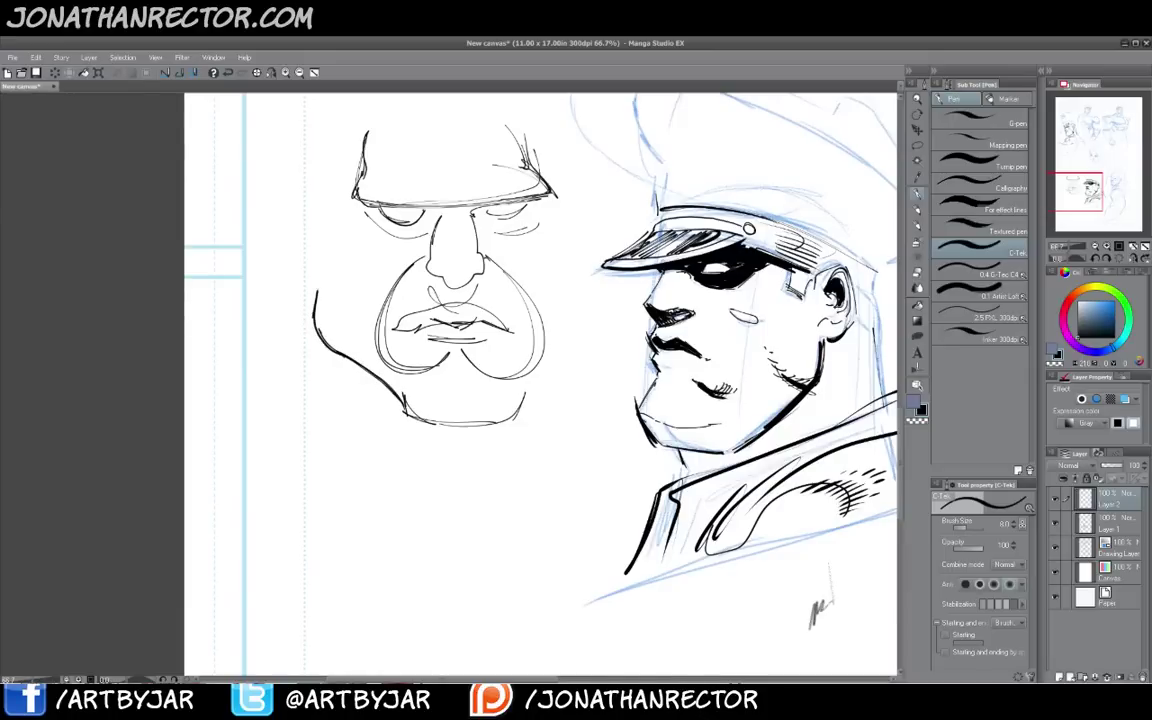
pyautogui.moveTo(516, 413)
pyautogui.mouseDown()
pyautogui.moveTo(571, 362)
pyautogui.moveTo(600, 305)
pyautogui.mouseUp()
pyautogui.moveTo(556, 376)
pyautogui.mouseDown()
pyautogui.moveTo(599, 320)
pyautogui.moveTo(590, 343)
pyautogui.mouseUp()
pyautogui.moveTo(599, 308)
pyautogui.mouseDown()
pyautogui.moveTo(597, 264)
pyautogui.moveTo(590, 272)
pyautogui.mouseUp()
# Draw the temples, cheek contours and rounded skull of the front-view head
pyautogui.moveTo(574, 191); pyautogui.dragTo(562, 272)
pyautogui.moveTo(325, 203); pyautogui.dragTo(335, 294)
pyautogui.moveTo(319, 238)
pyautogui.mouseDown()
pyautogui.moveTo(337, 321)
pyautogui.moveTo(369, 371)
pyautogui.mouseUp()
pyautogui.moveTo(440, 370); pyautogui.dragTo(448, 445)
pyautogui.moveTo(332, 292)
pyautogui.mouseDown()
pyautogui.moveTo(343, 187)
pyautogui.moveTo(419, 126)
pyautogui.mouseUp()
pyautogui.moveTo(537, 157); pyautogui.dragTo(580, 272)
pyautogui.moveTo(497, 345); pyautogui.dragTo(532, 436)
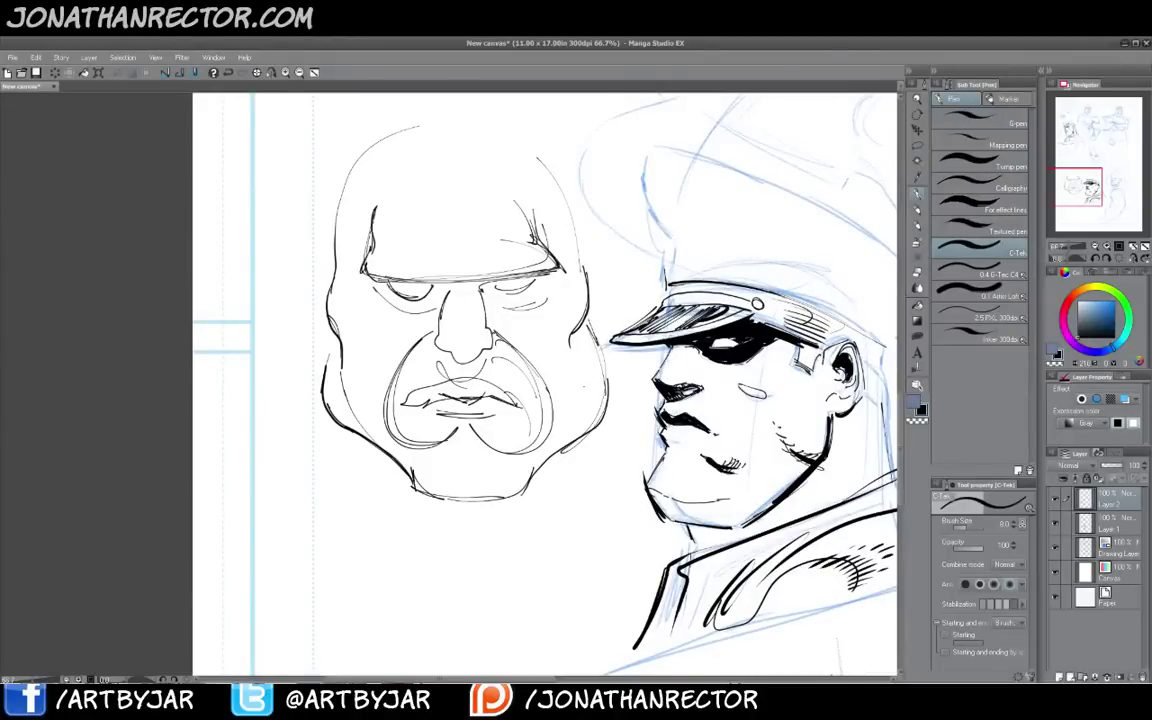
pyautogui.moveTo(584, 387); pyautogui.dragTo(587, 376)
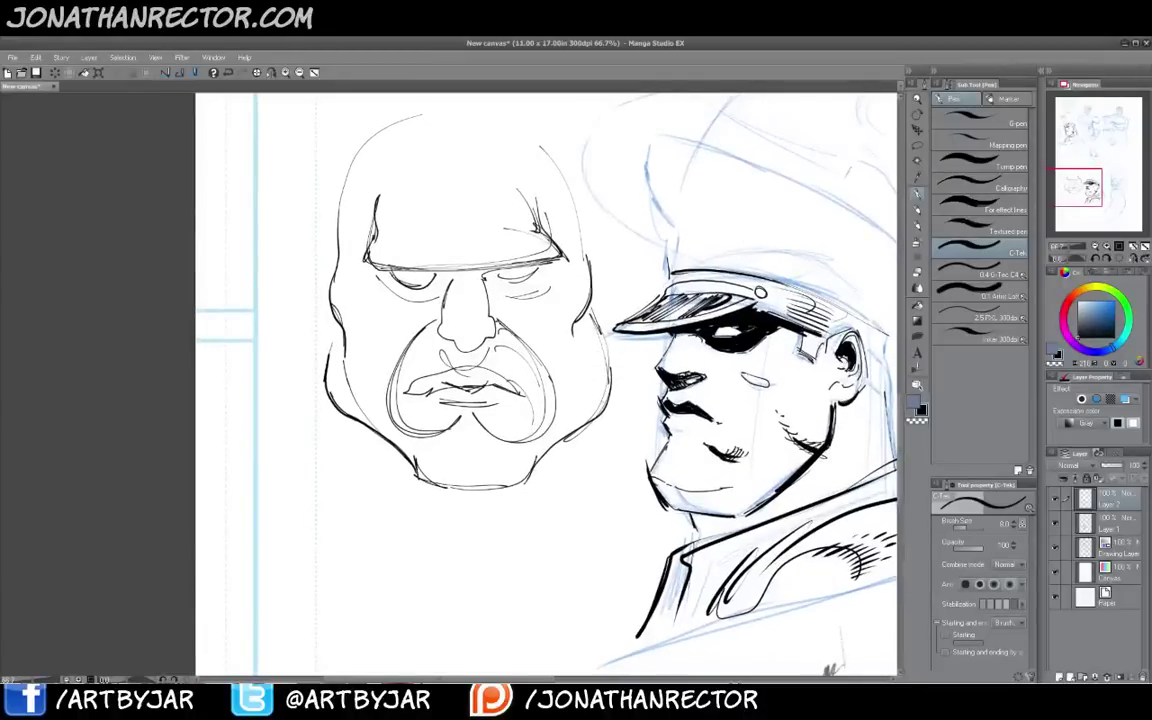
pyautogui.moveTo(755, 368); pyautogui.dragTo(640, 350)
pyautogui.moveTo(640, 338); pyautogui.dragTo(672, 345)
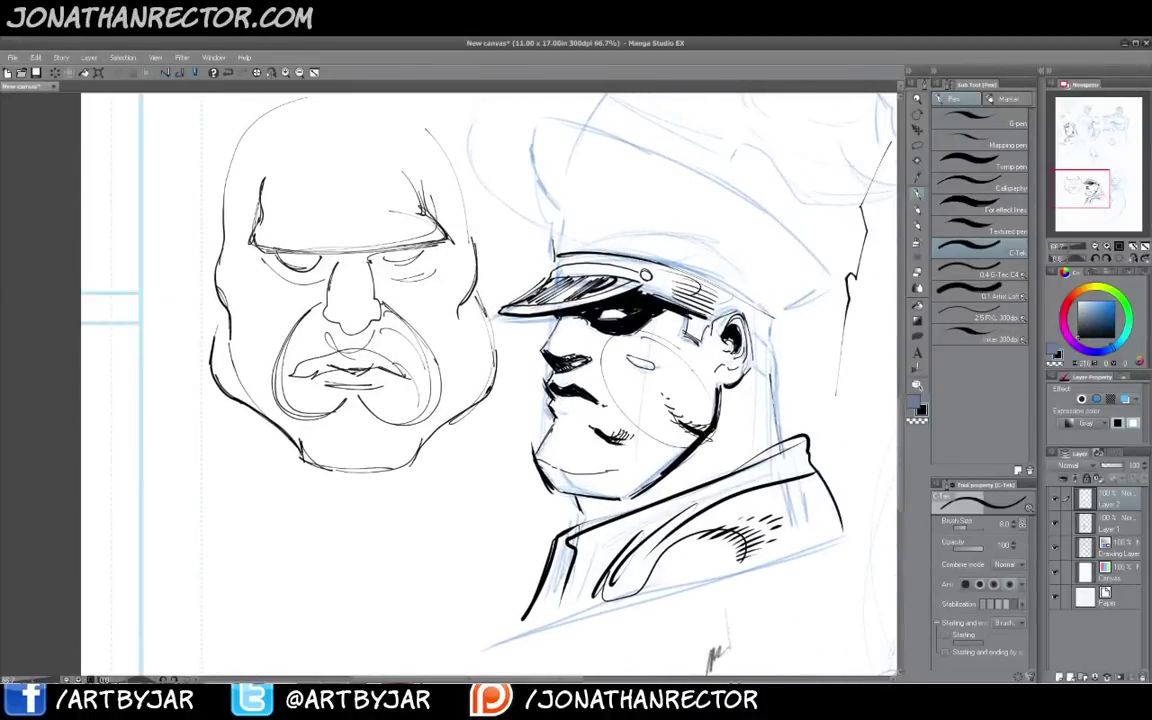
pyautogui.press('Tab')
pyautogui.click(228, 73)
# Ink a bold cheekbone contour on the capped man from under the eye down to the corner of the jaw
pyautogui.moveTo(634, 360)
pyautogui.mouseDown()
pyautogui.moveTo(653, 368)
pyautogui.moveTo(700, 437)
pyautogui.mouseUp()
pyautogui.moveTo(664, 386); pyautogui.dragTo(697, 446)
pyautogui.moveTo(609, 348); pyautogui.dragTo(659, 400)
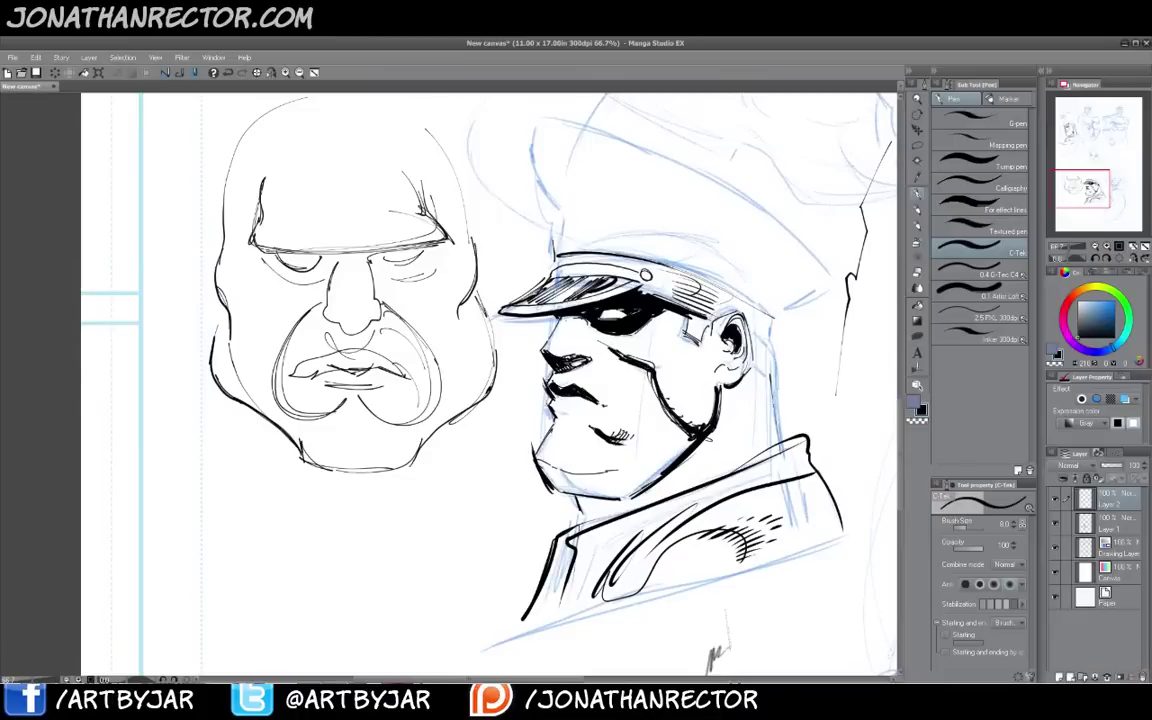
pyautogui.moveTo(593, 346); pyautogui.dragTo(608, 349)
# Ink the curved fold beside the capped man's mouth and hatch the shadow under his cheekbone
pyautogui.moveTo(604, 434)
pyautogui.mouseDown()
pyautogui.moveTo(622, 442)
pyautogui.moveTo(635, 430)
pyautogui.moveTo(614, 440)
pyautogui.mouseUp()
pyautogui.moveTo(615, 442)
pyautogui.mouseDown()
pyautogui.moveTo(636, 430)
pyautogui.moveTo(622, 358)
pyautogui.moveTo(639, 412)
pyautogui.moveTo(656, 390)
pyautogui.mouseUp()
pyautogui.moveTo(637, 365); pyautogui.dragTo(652, 395)
pyautogui.moveTo(612, 353); pyautogui.dragTo(650, 397)
pyautogui.moveTo(613, 358)
pyautogui.mouseDown()
pyautogui.moveTo(643, 399)
pyautogui.moveTo(629, 383)
pyautogui.mouseUp()
# Sketch a cylindrical block head with a vertical centre line and the sides of a neck below the wide front-view face
pyautogui.scroll(-1, 285, 294)
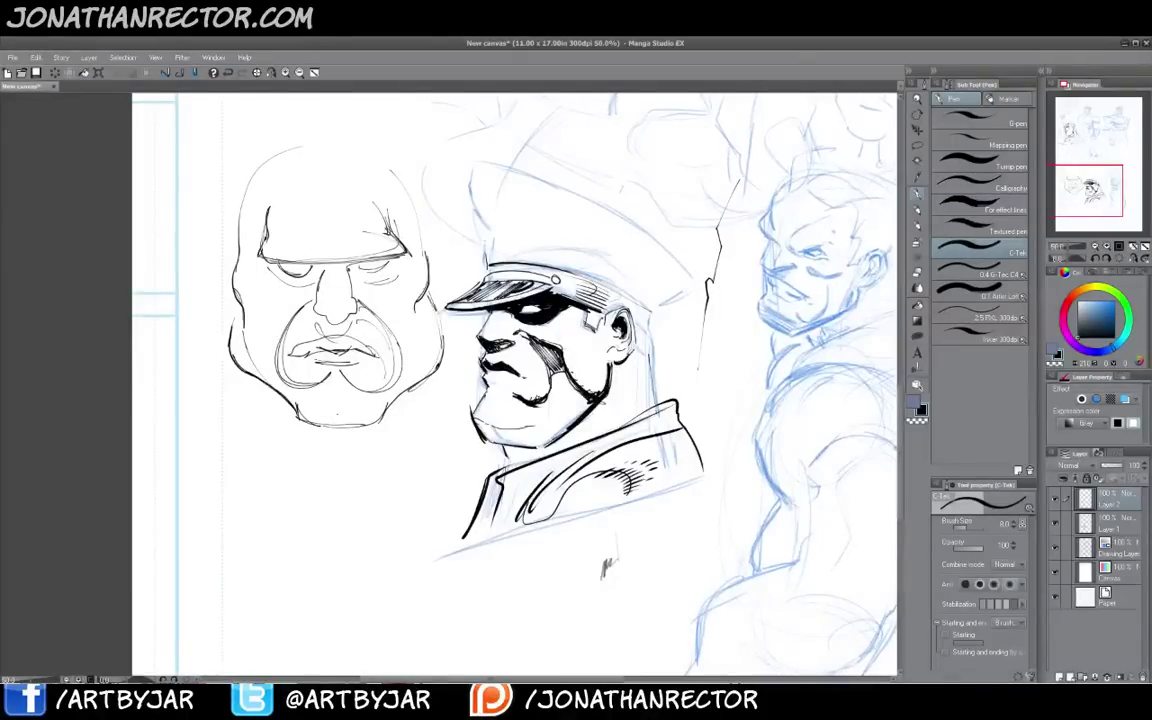
pyautogui.moveTo(305, 374); pyautogui.dragTo(340, 598)
pyautogui.moveTo(339, 415)
pyautogui.mouseDown()
pyautogui.moveTo(338, 536)
pyautogui.moveTo(422, 574)
pyautogui.moveTo(434, 617)
pyautogui.moveTo(433, 131)
pyautogui.mouseUp()
pyautogui.scroll(1, 454, 411)
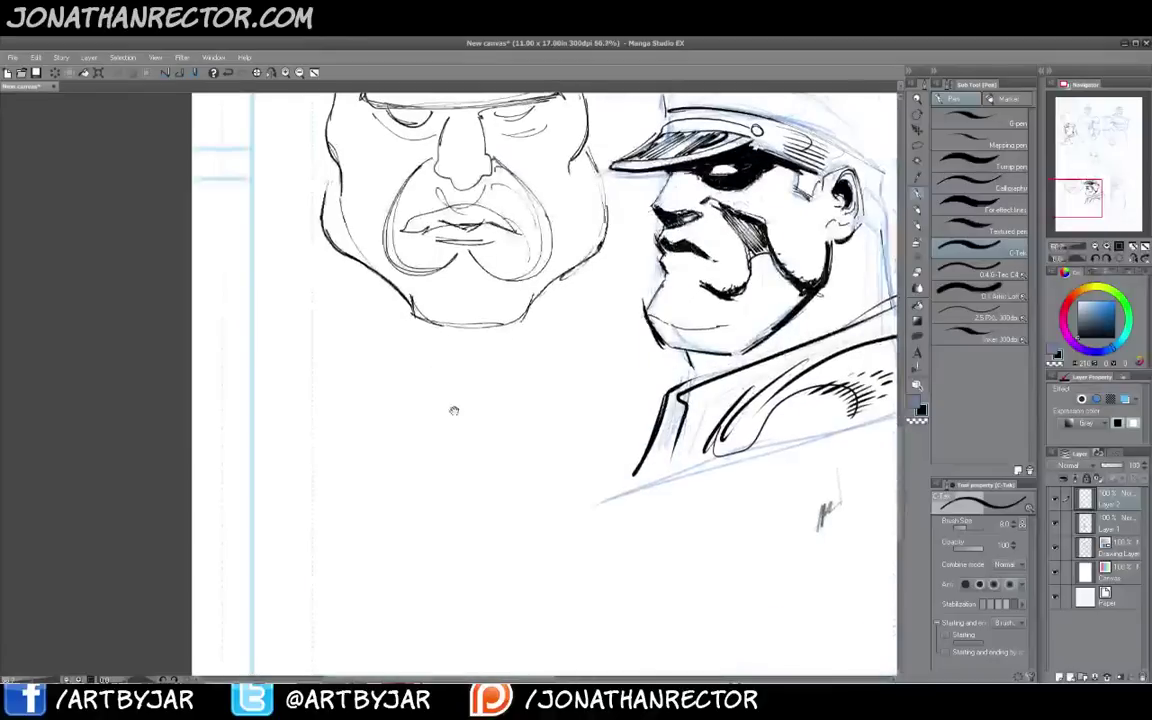
pyautogui.moveTo(454, 410); pyautogui.dragTo(480, 402)
pyautogui.moveTo(516, 355)
pyautogui.mouseDown()
pyautogui.moveTo(608, 350)
pyautogui.moveTo(612, 485)
pyautogui.moveTo(500, 490)
pyautogui.moveTo(592, 345)
pyautogui.moveTo(585, 316)
pyautogui.moveTo(610, 508)
pyautogui.mouseUp()
pyautogui.moveTo(496, 456); pyautogui.dragTo(478, 518)
pyautogui.moveTo(549, 305); pyautogui.dragTo(551, 447)
pyautogui.moveTo(492, 300); pyautogui.dragTo(496, 403)
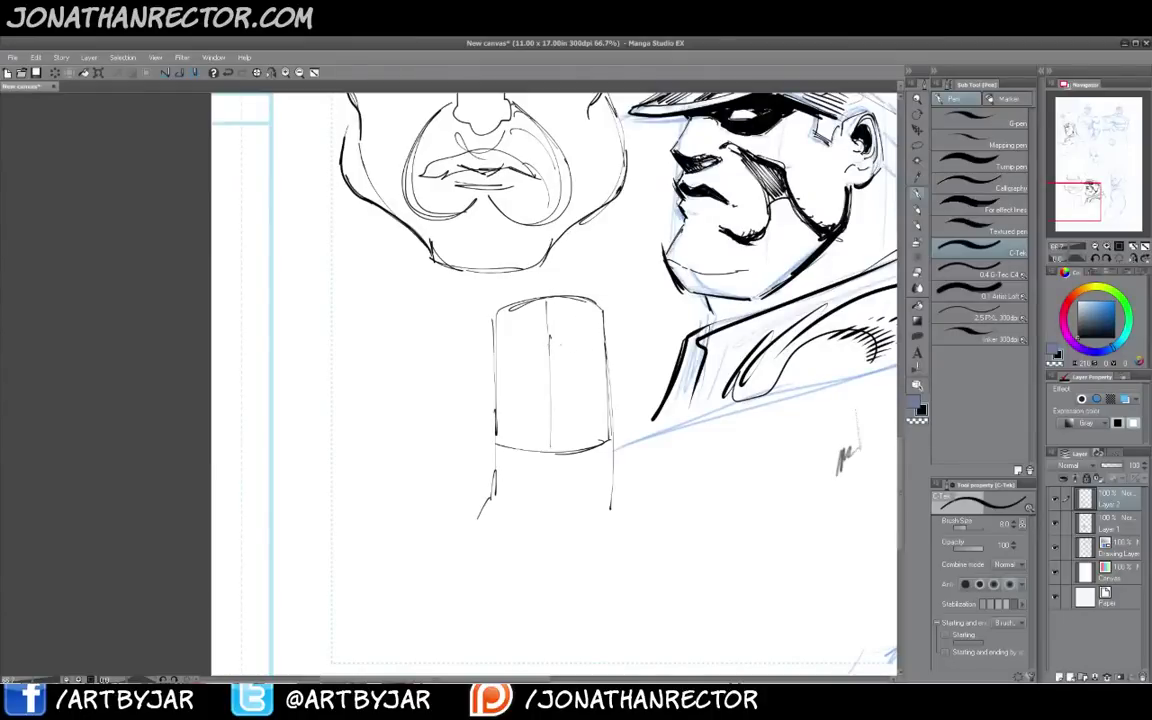
# Draw the eyes, brows, nose and mouth on the cylindrical head
pyautogui.moveTo(507, 348)
pyautogui.mouseDown()
pyautogui.moveTo(598, 346)
pyautogui.moveTo(566, 337)
pyautogui.moveTo(516, 350)
pyautogui.moveTo(542, 345)
pyautogui.mouseUp()
pyautogui.moveTo(512, 349); pyautogui.dragTo(536, 348)
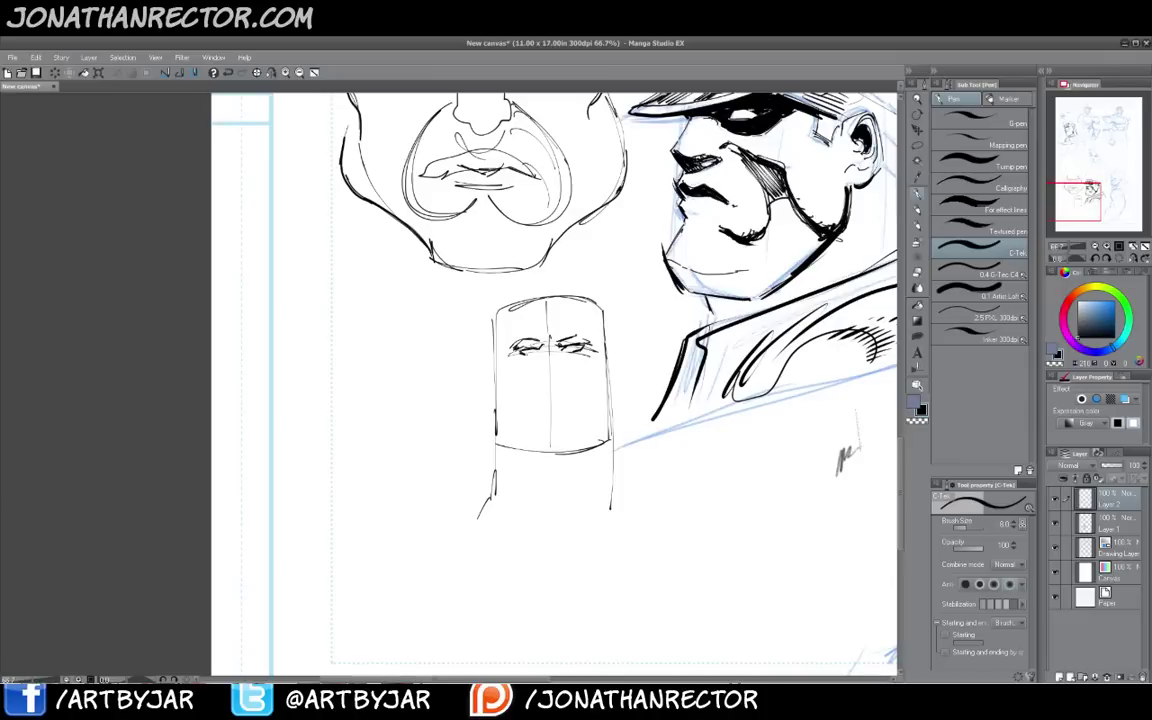
pyautogui.moveTo(553, 343); pyautogui.dragTo(555, 374)
pyautogui.moveTo(543, 382); pyautogui.dragTo(552, 391)
pyautogui.moveTo(459, 372); pyautogui.dragTo(435, 391)
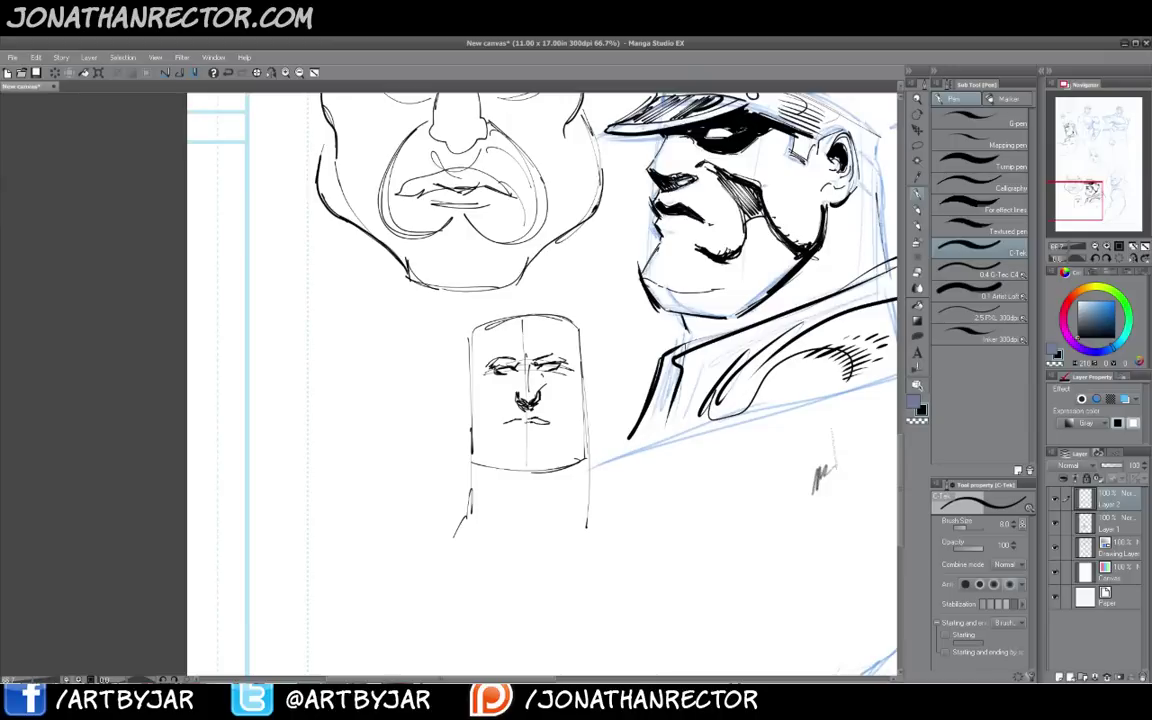
pyautogui.moveTo(504, 424)
pyautogui.mouseDown()
pyautogui.moveTo(549, 423)
pyautogui.moveTo(508, 425)
pyautogui.mouseUp()
# Ink the square chin, angled jaw corners and side of the face inside the cylindrical head
pyautogui.moveTo(518, 469); pyautogui.dragTo(547, 469)
pyautogui.moveTo(496, 463); pyautogui.dragTo(503, 467)
pyautogui.moveTo(478, 449); pyautogui.dragTo(502, 467)
pyautogui.moveTo(579, 447); pyautogui.dragTo(553, 470)
pyautogui.moveTo(582, 443); pyautogui.dragTo(563, 463)
pyautogui.moveTo(584, 411); pyautogui.dragTo(584, 440)
pyautogui.moveTo(579, 362); pyautogui.dragTo(583, 410)
pyautogui.moveTo(578, 340)
pyautogui.mouseDown()
pyautogui.moveTo(585, 428)
pyautogui.moveTo(579, 359)
pyautogui.mouseUp()
# Complete the cylindrical head's crown and sides, and add an ear on each side
pyautogui.moveTo(548, 316)
pyautogui.mouseDown()
pyautogui.moveTo(572, 329)
pyautogui.moveTo(472, 374)
pyautogui.mouseUp()
pyautogui.moveTo(474, 418); pyautogui.dragTo(476, 446)
pyautogui.moveTo(473, 343); pyautogui.dragTo(475, 420)
pyautogui.moveTo(472, 357); pyautogui.dragTo(474, 438)
pyautogui.moveTo(582, 368); pyautogui.dragTo(588, 400)
pyautogui.moveTo(471, 376); pyautogui.dragTo(470, 403)
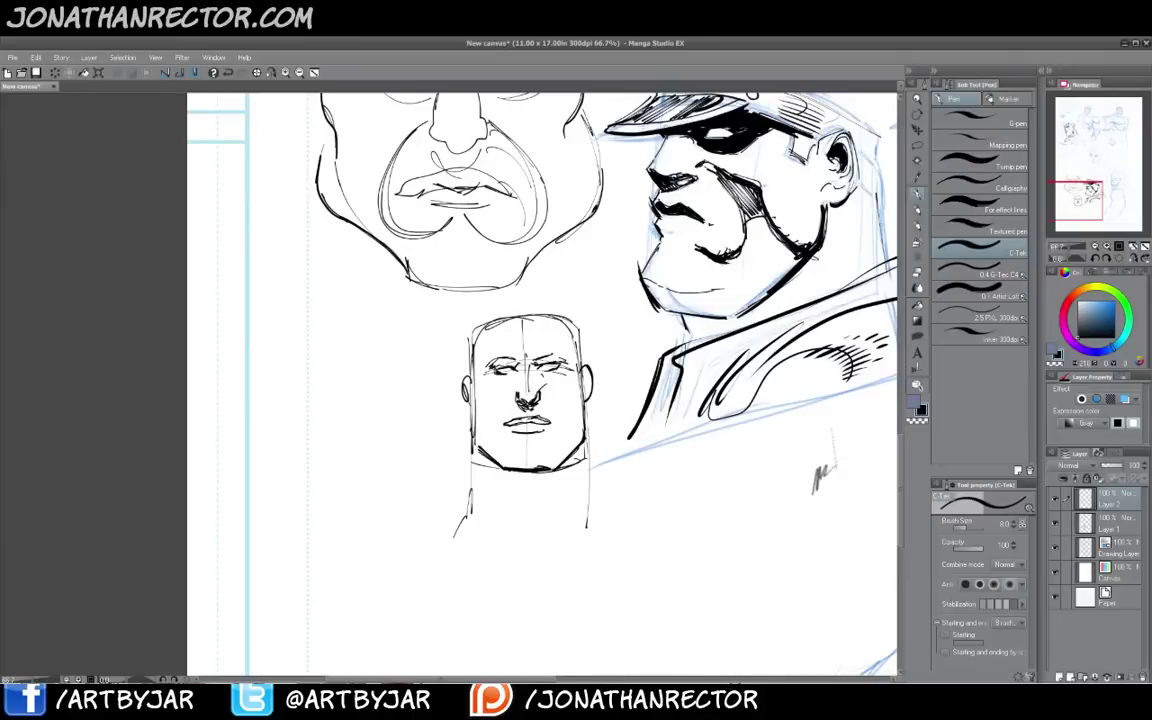
# Add cheek lines, a headband and swept spiky hair to the cylindrical head
pyautogui.moveTo(480, 446); pyautogui.dragTo(502, 385)
pyautogui.moveTo(480, 446); pyautogui.dragTo(490, 401)
pyautogui.moveTo(554, 383)
pyautogui.mouseDown()
pyautogui.moveTo(561, 393)
pyautogui.moveTo(474, 366)
pyautogui.moveTo(477, 338)
pyautogui.mouseUp()
pyautogui.moveTo(476, 341)
pyautogui.mouseDown()
pyautogui.moveTo(577, 343)
pyautogui.moveTo(563, 309)
pyautogui.moveTo(473, 329)
pyautogui.mouseUp()
pyautogui.moveTo(471, 327); pyautogui.dragTo(428, 327)
# Draw the thick neck sides and the shoulder and collarbone lines beneath the small headband head
pyautogui.moveTo(591, 410); pyautogui.dragTo(593, 532)
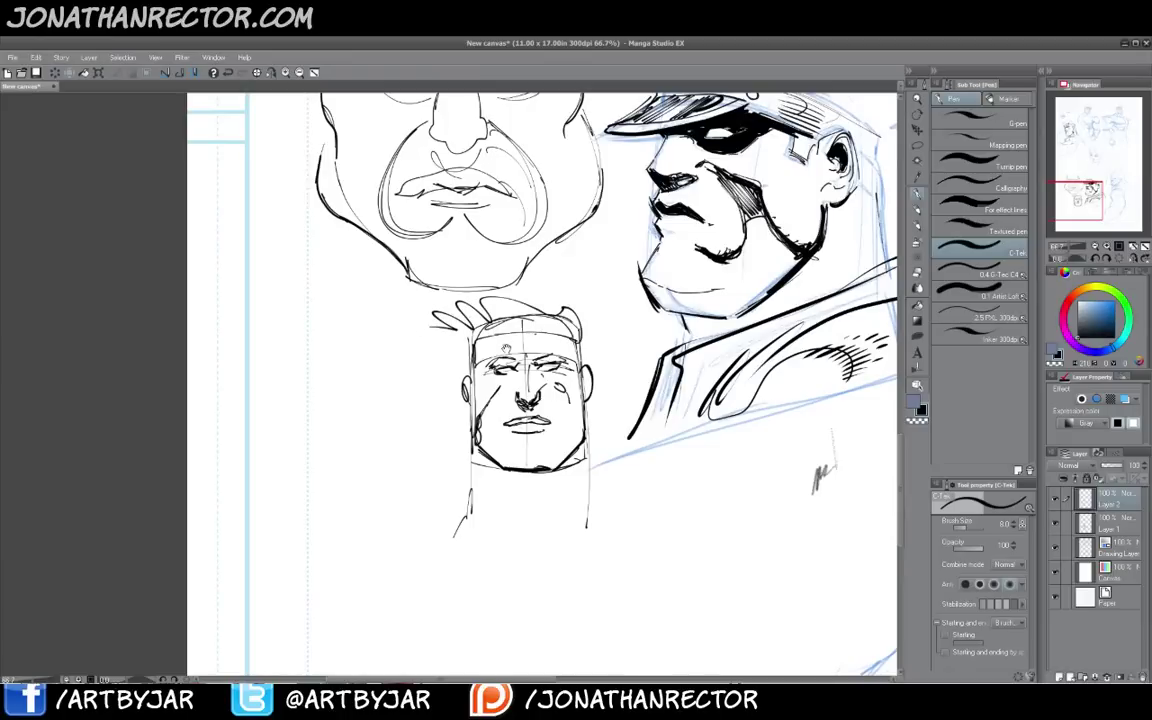
pyautogui.moveTo(471, 404); pyautogui.dragTo(464, 512)
pyautogui.moveTo(472, 413); pyautogui.dragTo(472, 530)
pyautogui.moveTo(469, 453)
pyautogui.mouseDown()
pyautogui.moveTo(472, 529)
pyautogui.moveTo(528, 542)
pyautogui.mouseUp()
pyautogui.moveTo(400, 537); pyautogui.dragTo(655, 533)
pyautogui.moveTo(524, 541); pyautogui.dragTo(659, 537)
# Draw the neck muscles and sloping trapezius lines of the small headband figure, and darken its hair spikes
pyautogui.moveTo(560, 480); pyautogui.dragTo(533, 535)
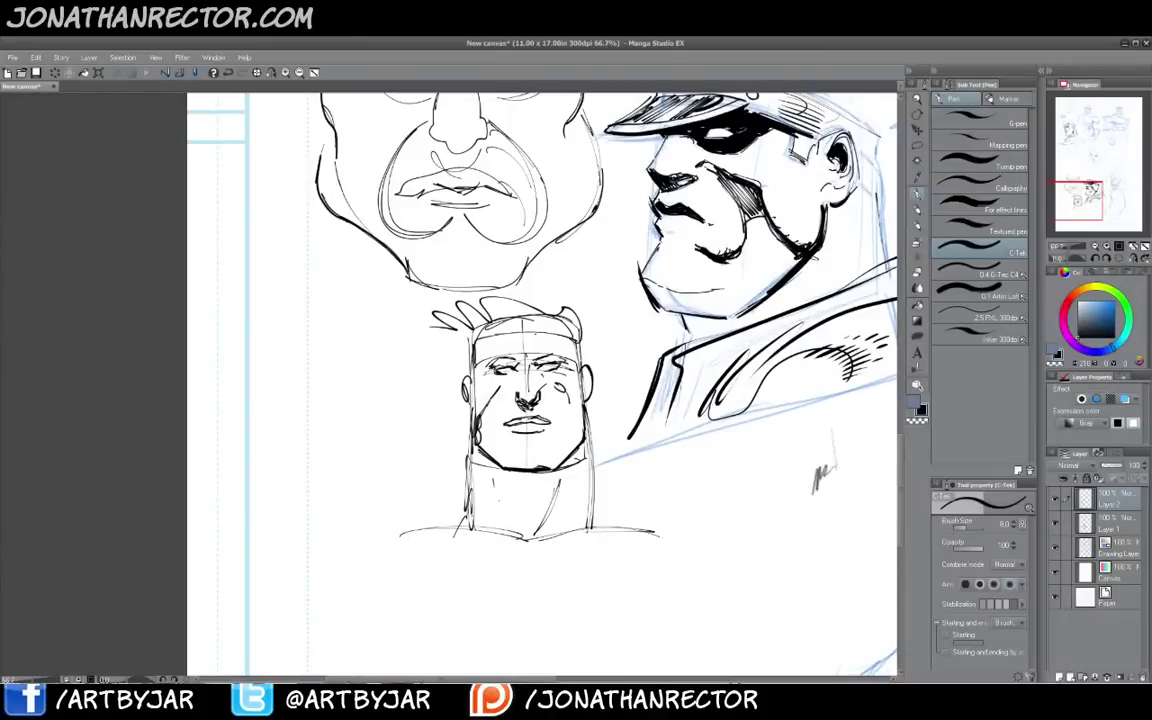
pyautogui.moveTo(493, 472); pyautogui.dragTo(524, 535)
pyautogui.moveTo(491, 463); pyautogui.dragTo(517, 529)
pyautogui.moveTo(458, 502); pyautogui.dragTo(404, 534)
pyautogui.moveTo(586, 497); pyautogui.dragTo(646, 517)
pyautogui.moveTo(423, 321)
pyautogui.mouseDown()
pyautogui.moveTo(470, 346)
pyautogui.moveTo(464, 337)
pyautogui.mouseUp()
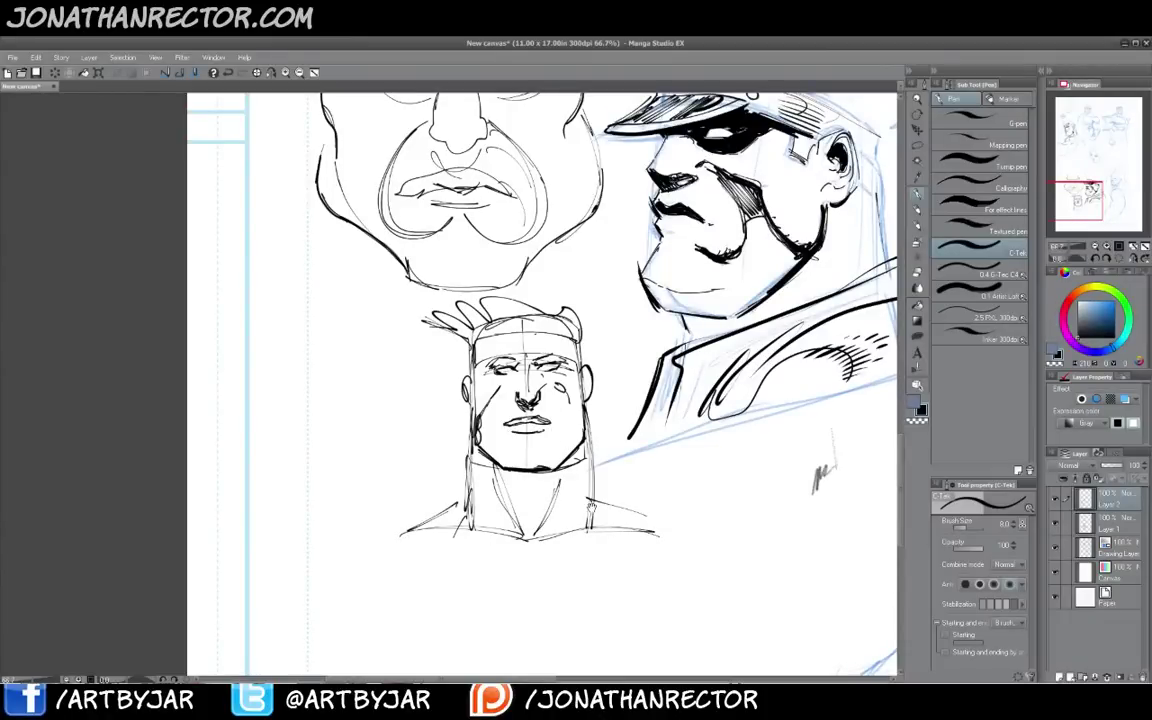
# Sketch a large block shape with a rounded top and flat base below the capped man's collar
pyautogui.moveTo(591, 508); pyautogui.dragTo(461, 389)
pyautogui.moveTo(590, 477); pyautogui.dragTo(500, 449)
pyautogui.moveTo(570, 332)
pyautogui.mouseDown()
pyautogui.moveTo(535, 316)
pyautogui.moveTo(475, 342)
pyautogui.moveTo(452, 514)
pyautogui.mouseUp()
pyautogui.moveTo(464, 360)
pyautogui.mouseDown()
pyautogui.moveTo(506, 317)
pyautogui.moveTo(653, 384)
pyautogui.mouseUp()
pyautogui.moveTo(637, 312)
pyautogui.mouseDown()
pyautogui.moveTo(652, 436)
pyautogui.moveTo(640, 513)
pyautogui.mouseUp()
pyautogui.moveTo(630, 530)
pyautogui.mouseDown()
pyautogui.moveTo(540, 550)
pyautogui.moveTo(545, 307)
pyautogui.moveTo(612, 303)
pyautogui.mouseUp()
pyautogui.moveTo(612, 303); pyautogui.dragTo(460, 515)
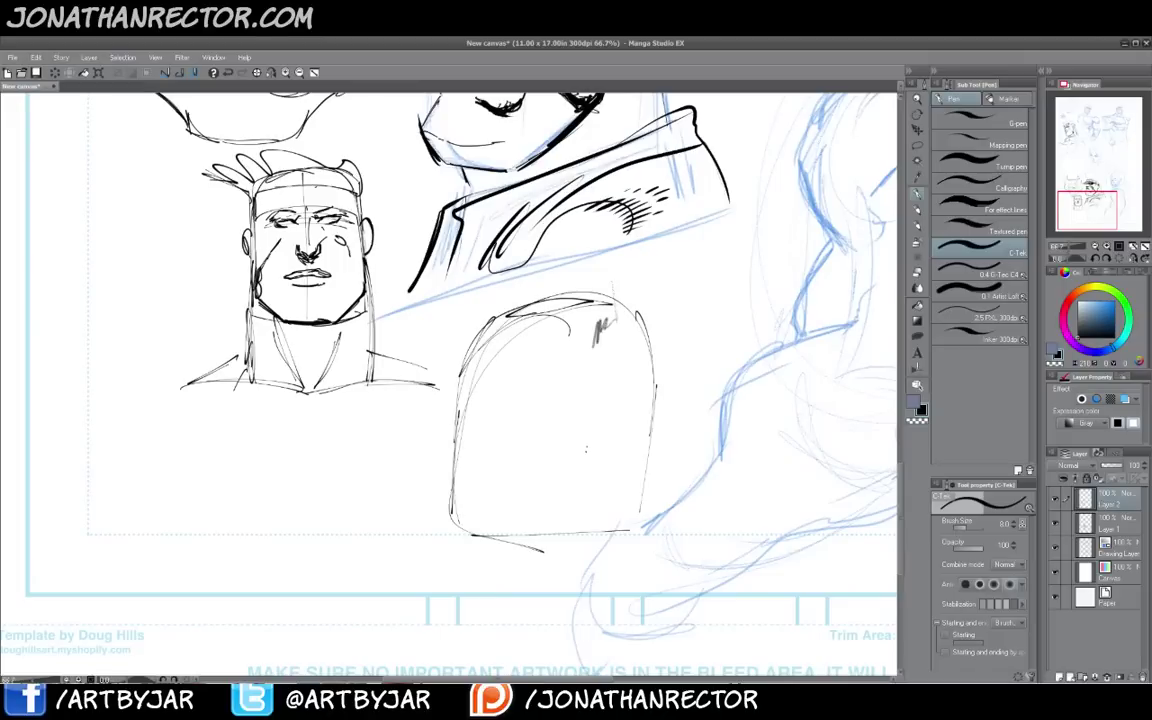
# Sketch a curved brow guideline across the block head and a vertical line marking its front plane
pyautogui.moveTo(620, 388)
pyautogui.mouseDown()
pyautogui.moveTo(456, 400)
pyautogui.moveTo(593, 390)
pyautogui.mouseUp()
pyautogui.moveTo(588, 371); pyautogui.dragTo(469, 384)
pyautogui.moveTo(478, 345); pyautogui.dragTo(466, 515)
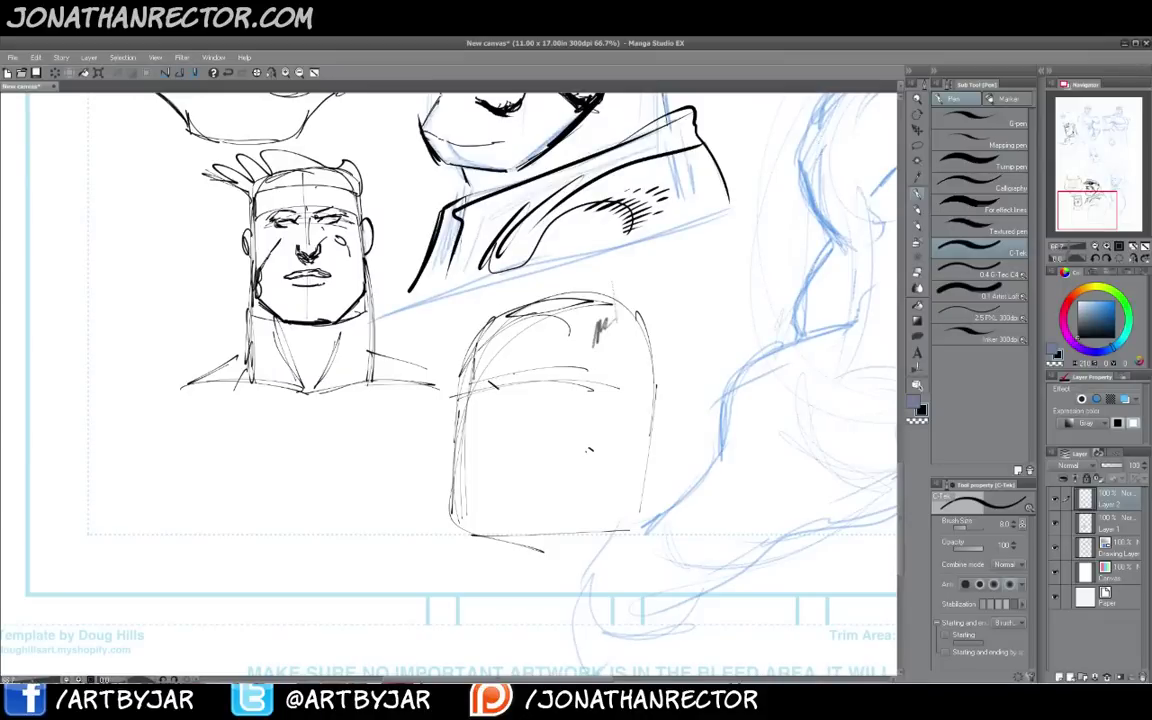
# Draw the frowning eye, heavy eyebrow, temple line and nose profile on the block head
pyautogui.moveTo(490, 382)
pyautogui.mouseDown()
pyautogui.moveTo(524, 377)
pyautogui.moveTo(502, 391)
pyautogui.mouseUp()
pyautogui.moveTo(491, 382); pyautogui.dragTo(530, 380)
pyautogui.moveTo(522, 368); pyautogui.dragTo(533, 374)
pyautogui.moveTo(527, 362)
pyautogui.mouseDown()
pyautogui.moveTo(533, 371)
pyautogui.moveTo(558, 312)
pyautogui.mouseUp()
pyautogui.moveTo(490, 378); pyautogui.dragTo(520, 370)
pyautogui.moveTo(446, 377)
pyautogui.mouseDown()
pyautogui.moveTo(463, 385)
pyautogui.moveTo(459, 435)
pyautogui.moveTo(485, 428)
pyautogui.mouseUp()
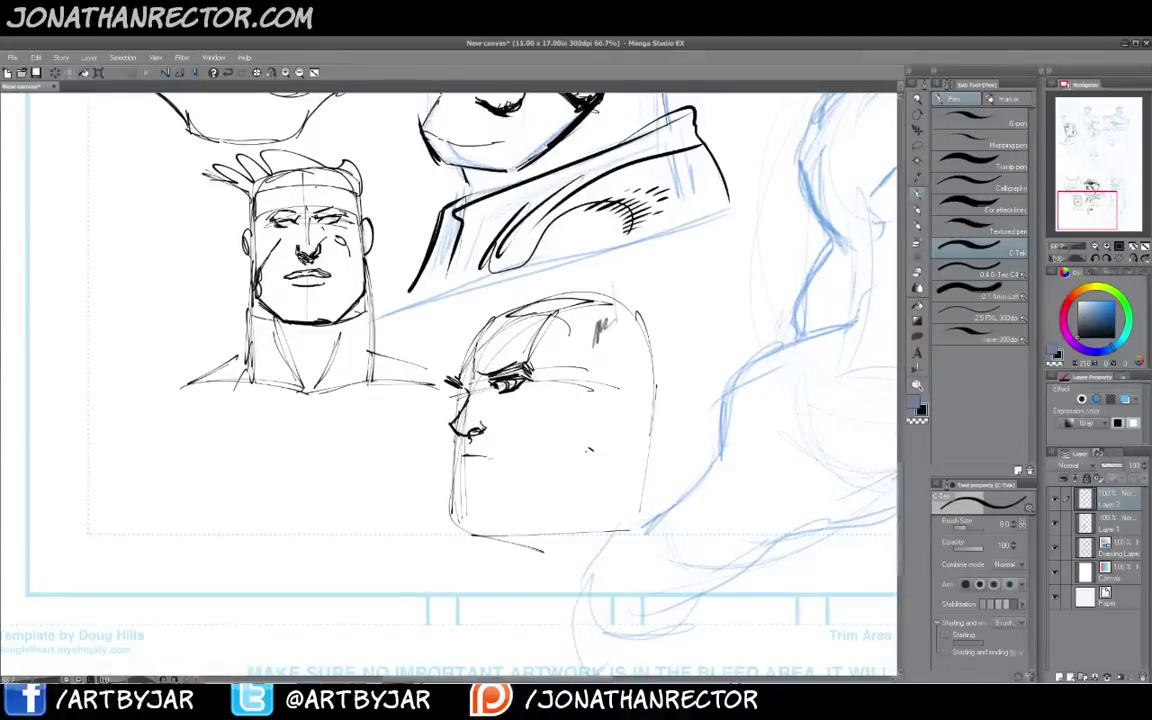
# Draw the mouth and cheek crease of the block head, and outline its square chin and lower jaw
pyautogui.moveTo(465, 456); pyautogui.dragTo(511, 463)
pyautogui.moveTo(457, 434)
pyautogui.mouseDown()
pyautogui.moveTo(453, 475)
pyautogui.moveTo(525, 481)
pyautogui.mouseUp()
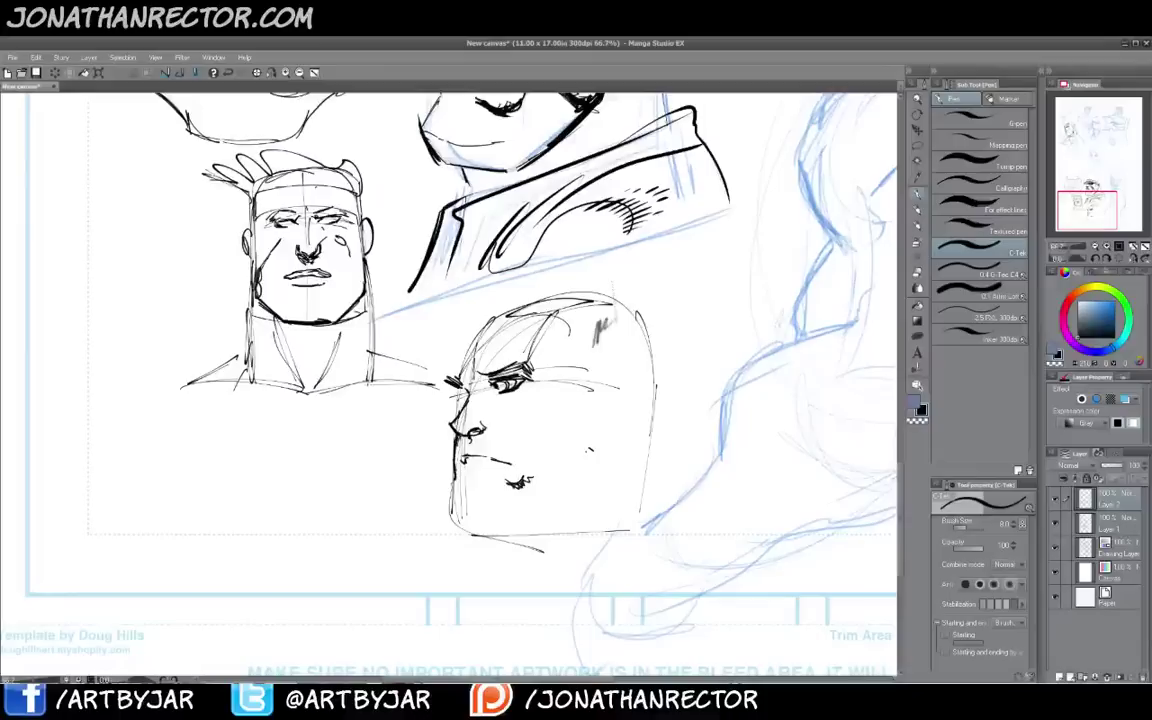
pyautogui.moveTo(452, 470)
pyautogui.mouseDown()
pyautogui.moveTo(441, 533)
pyautogui.moveTo(543, 545)
pyautogui.moveTo(620, 512)
pyautogui.mouseUp()
pyautogui.moveTo(546, 543); pyautogui.dragTo(637, 495)
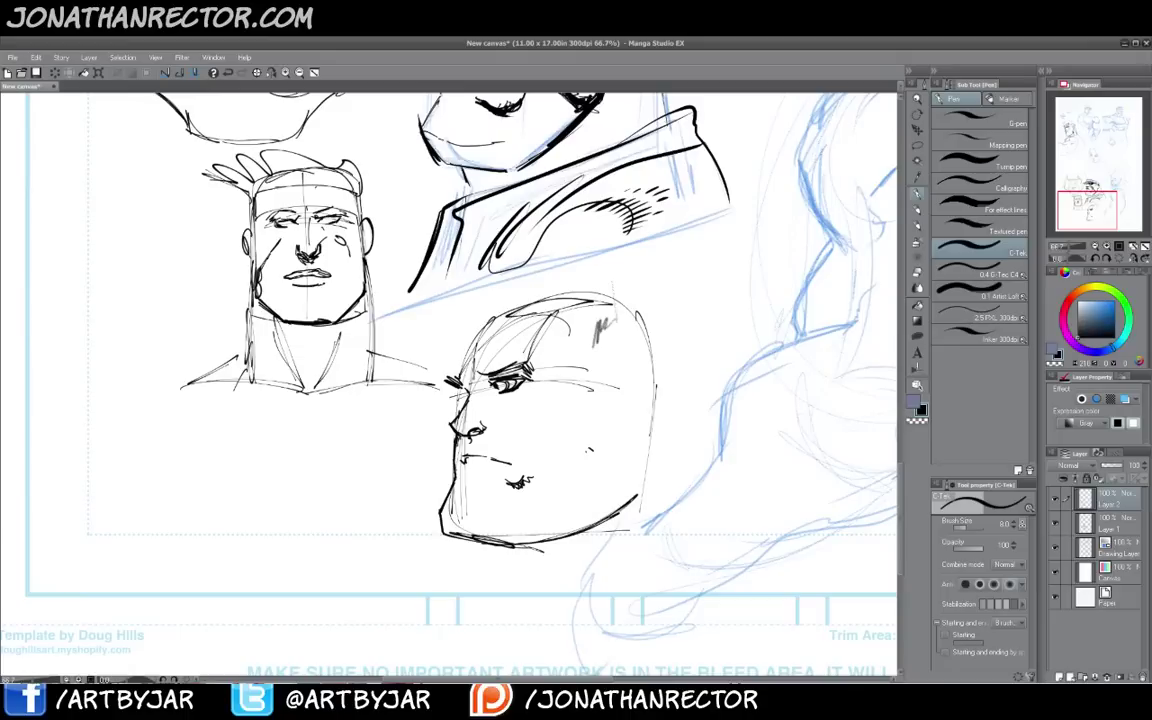
# Draw the ear and rear jaw corner of the block head, and reinforce the skull outline and jaw muscle
pyautogui.moveTo(622, 440)
pyautogui.mouseDown()
pyautogui.moveTo(639, 494)
pyautogui.moveTo(617, 520)
pyautogui.moveTo(546, 541)
pyautogui.mouseUp()
pyautogui.moveTo(645, 391)
pyautogui.mouseDown()
pyautogui.moveTo(625, 441)
pyautogui.moveTo(641, 430)
pyautogui.mouseUp()
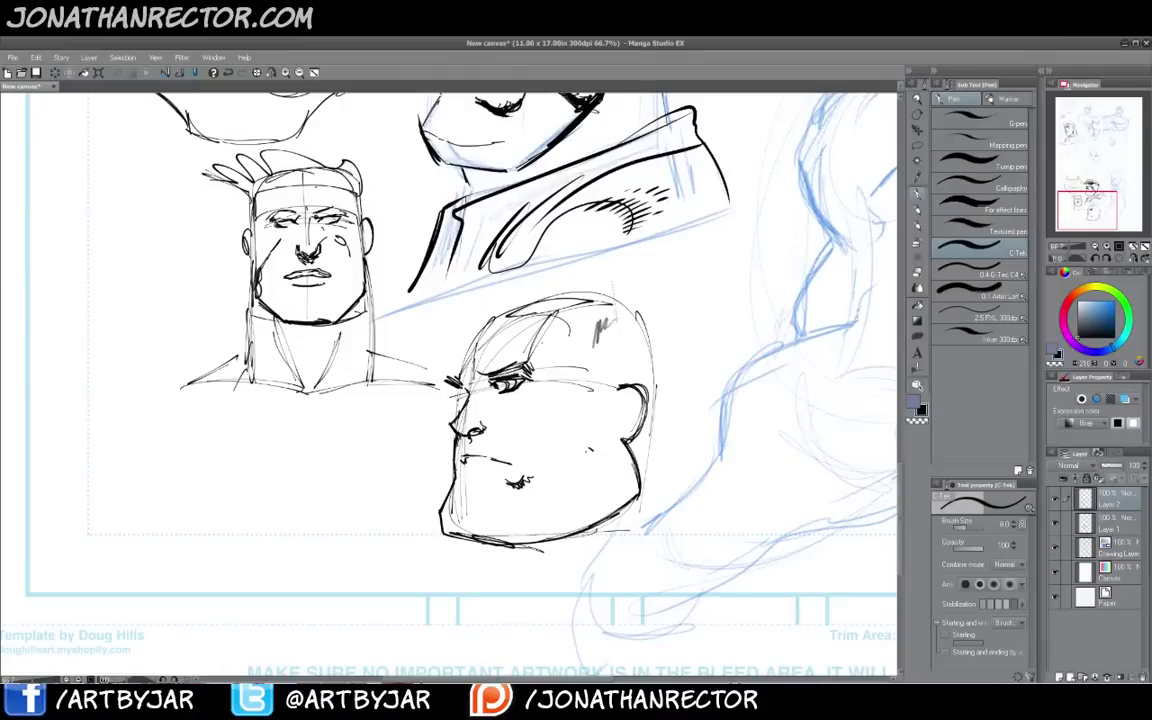
pyautogui.moveTo(618, 387); pyautogui.dragTo(627, 338)
pyautogui.moveTo(652, 380)
pyautogui.mouseDown()
pyautogui.moveTo(546, 299)
pyautogui.moveTo(458, 373)
pyautogui.moveTo(459, 414)
pyautogui.mouseUp()
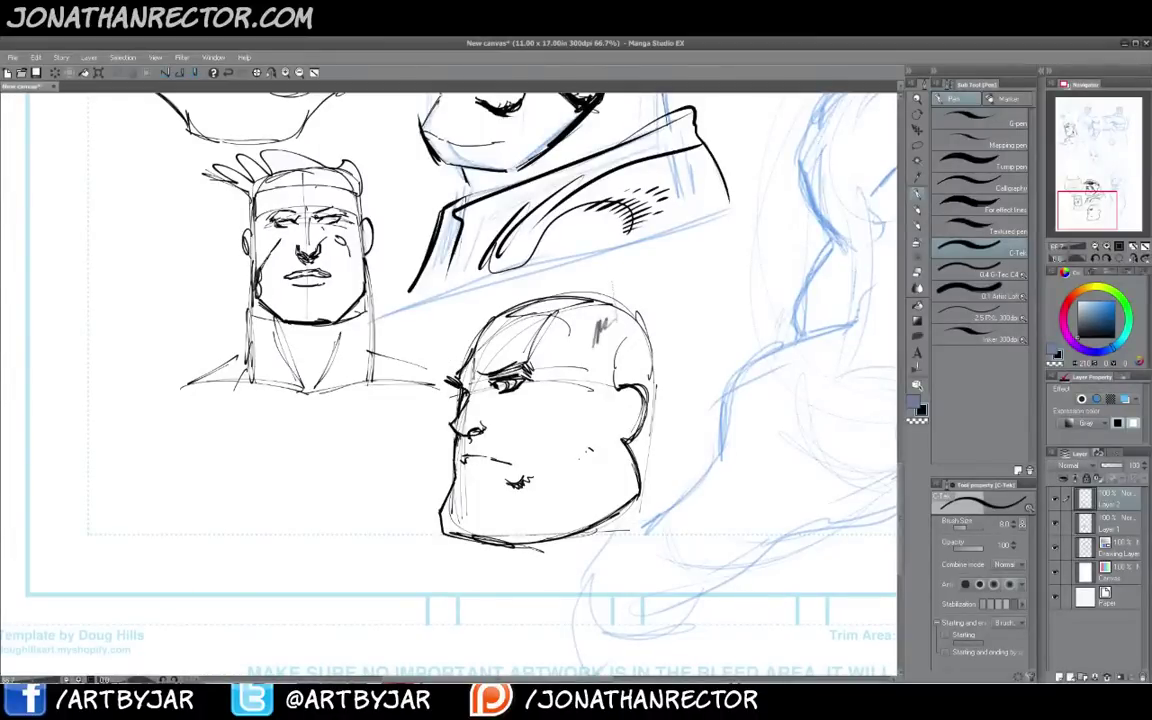
pyautogui.moveTo(633, 500)
pyautogui.mouseDown()
pyautogui.moveTo(590, 487)
pyautogui.moveTo(568, 440)
pyautogui.mouseUp()
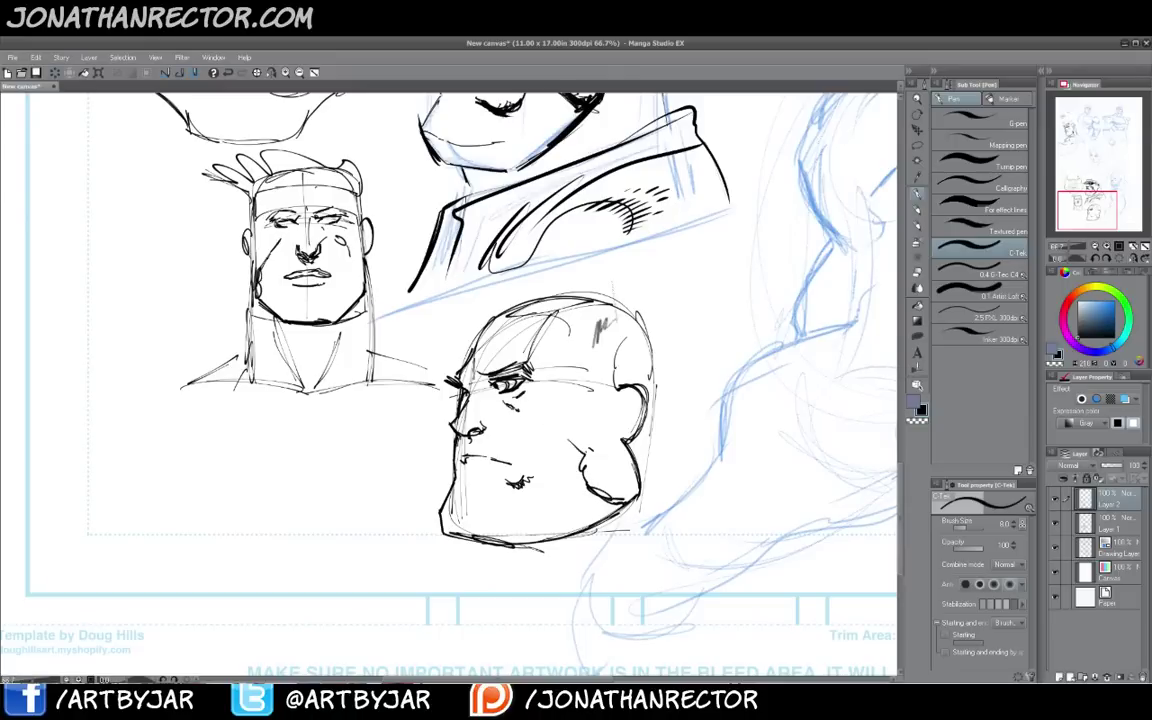
# Refine the block head's lips, add chin and jaw plane lines, and start the front and back neck lines
pyautogui.moveTo(493, 459)
pyautogui.mouseDown()
pyautogui.moveTo(512, 466)
pyautogui.moveTo(499, 460)
pyautogui.mouseUp()
pyautogui.moveTo(448, 510)
pyautogui.mouseDown()
pyautogui.moveTo(506, 521)
pyautogui.moveTo(565, 486)
pyautogui.mouseUp()
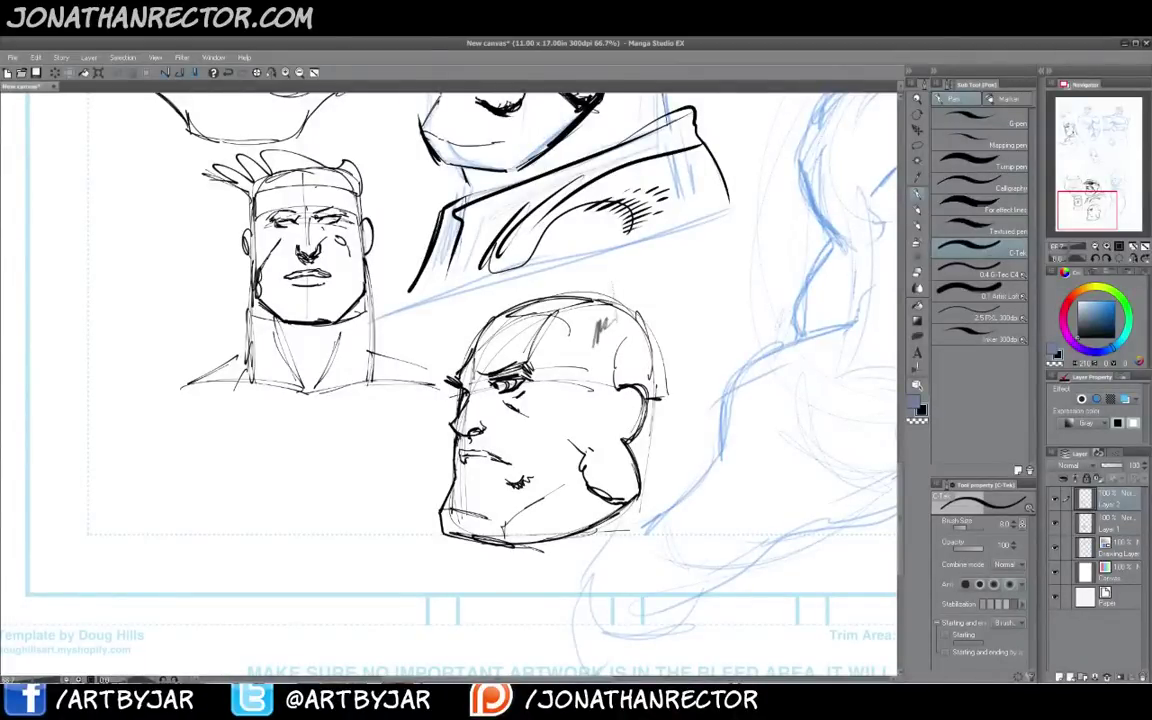
pyautogui.moveTo(662, 396); pyautogui.dragTo(687, 569)
pyautogui.moveTo(490, 548); pyautogui.dragTo(492, 596)
pyautogui.moveTo(440, 513); pyautogui.dragTo(444, 542)
# Darken the eyebrow and eye area of the bald block-shaped head with extra strokes
pyautogui.scroll(-1, 471, 563)
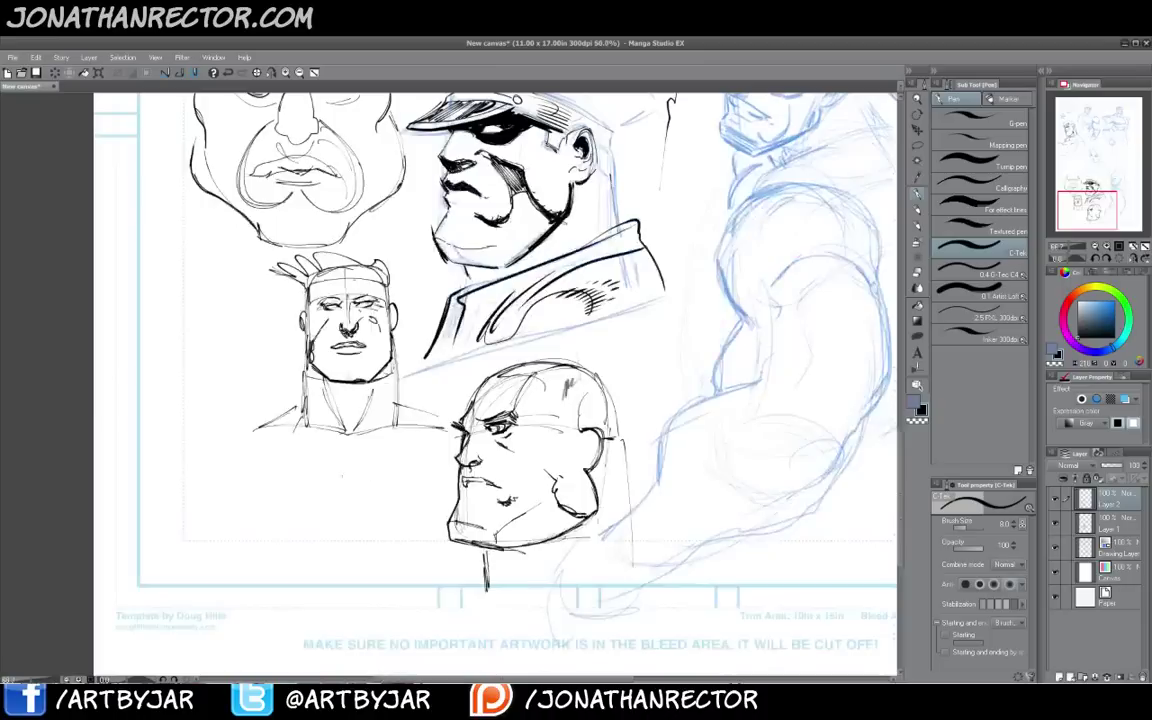
pyautogui.moveTo(527, 419); pyautogui.dragTo(498, 427)
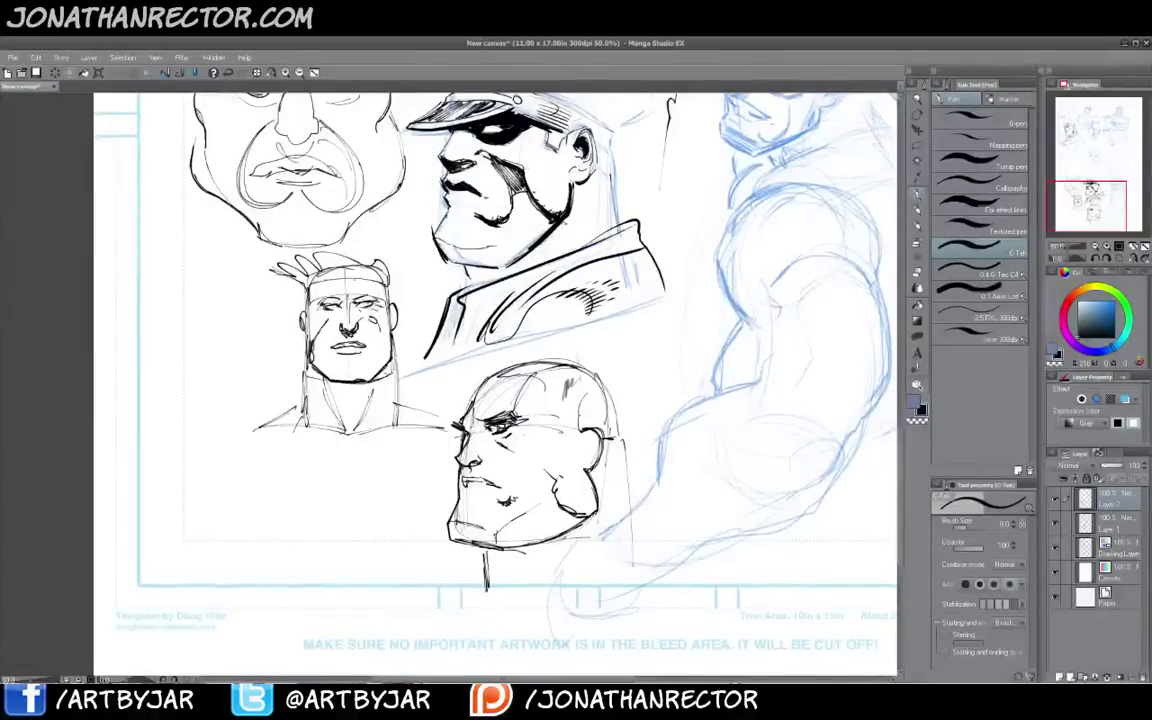
pyautogui.scroll(1, 493, 600)
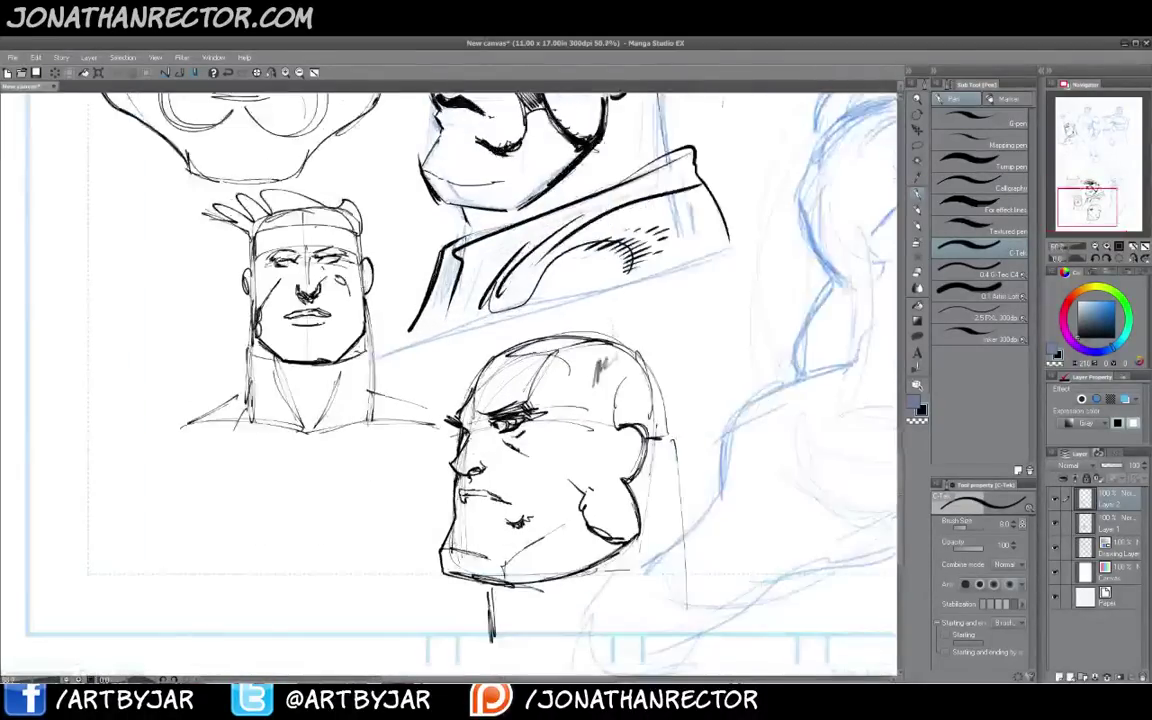
pyautogui.scroll(1, 493, 600)
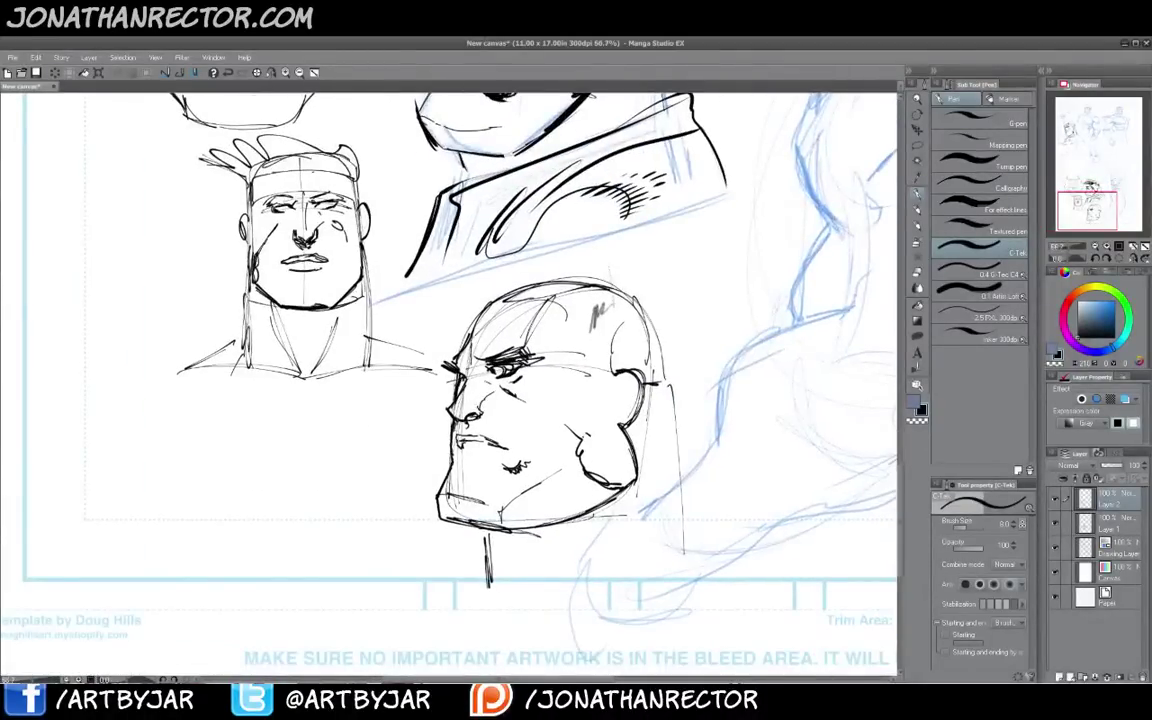
pyautogui.moveTo(485, 375); pyautogui.dragTo(474, 384)
# Switch to the G-pen and ink the upper lashes of both eyes on the blue-pencilled woman's face
pyautogui.moveTo(494, 340)
pyautogui.mouseDown()
pyautogui.moveTo(479, 357)
pyautogui.moveTo(462, 602)
pyautogui.mouseUp()
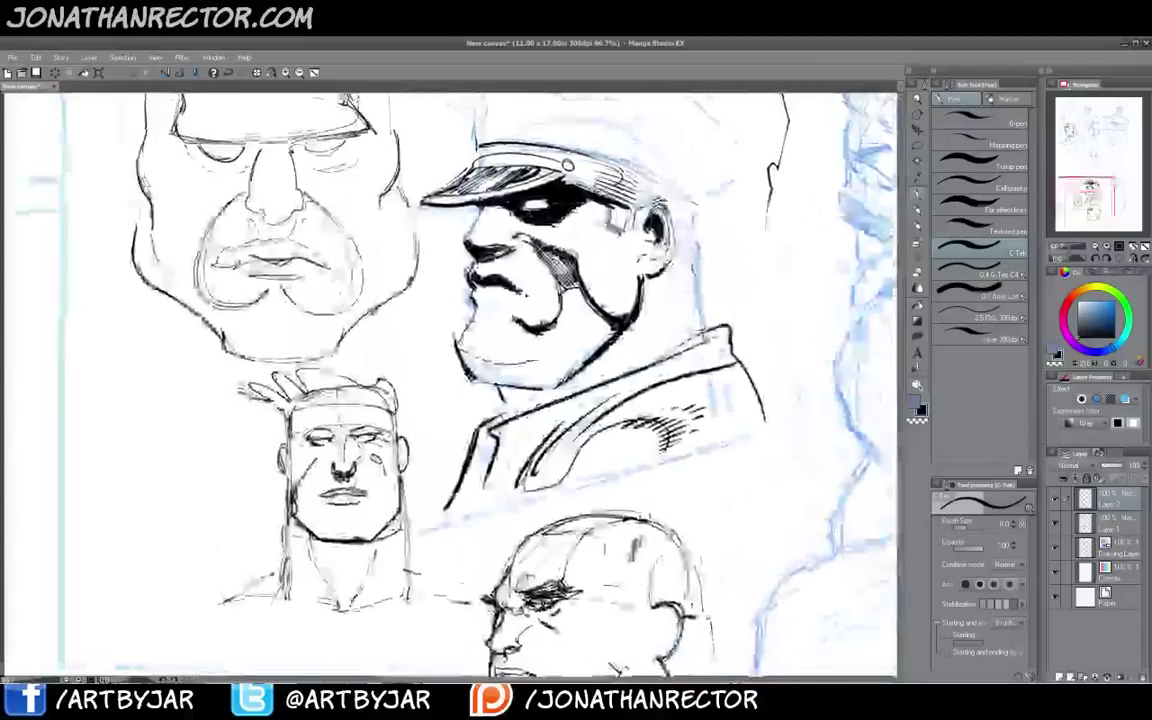
pyautogui.moveTo(445, 270); pyautogui.dragTo(463, 402)
pyautogui.moveTo(455, 300); pyautogui.dragTo(466, 536)
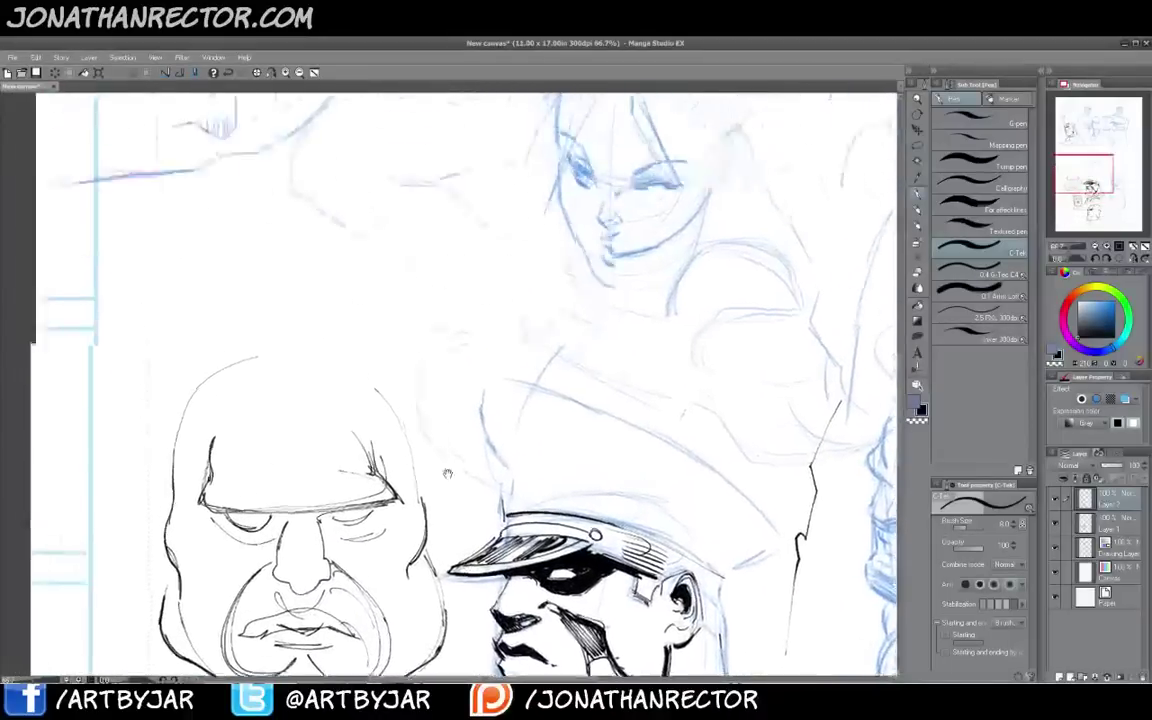
pyautogui.moveTo(447, 473); pyautogui.dragTo(447, 568)
pyautogui.moveTo(465, 492); pyautogui.dragTo(373, 425)
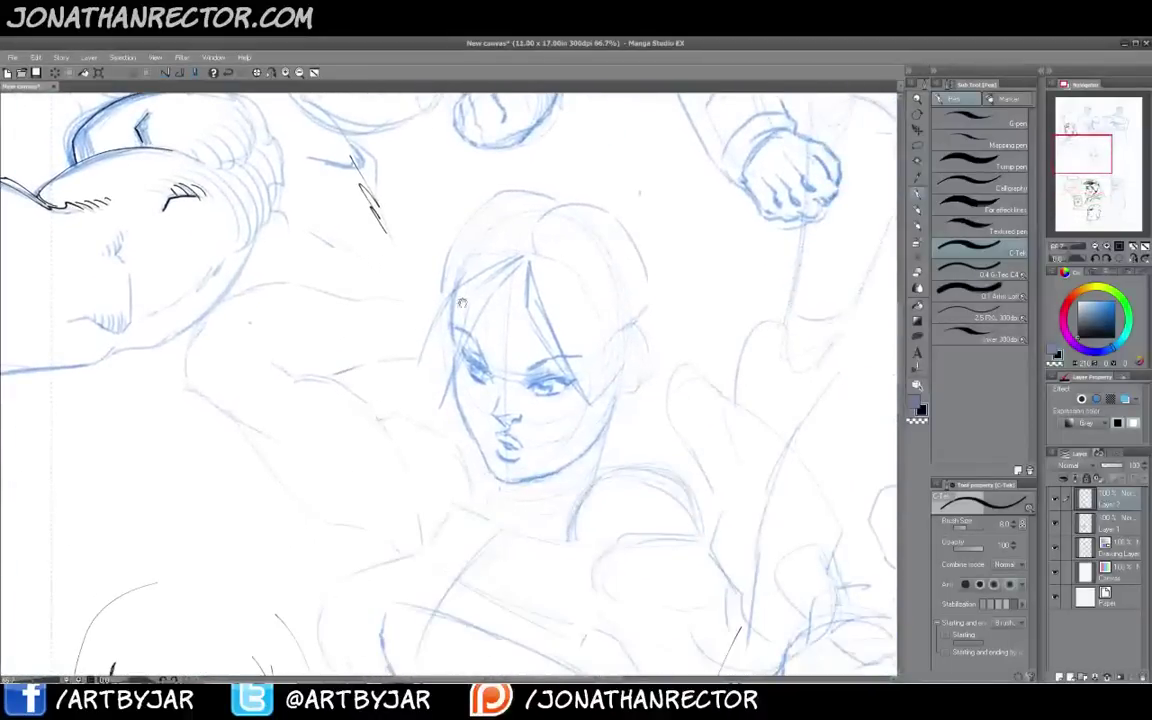
pyautogui.click(960, 122)
pyautogui.keyDown('ctrl'); pyautogui.click(472, 360); pyautogui.keyUp('ctrl')
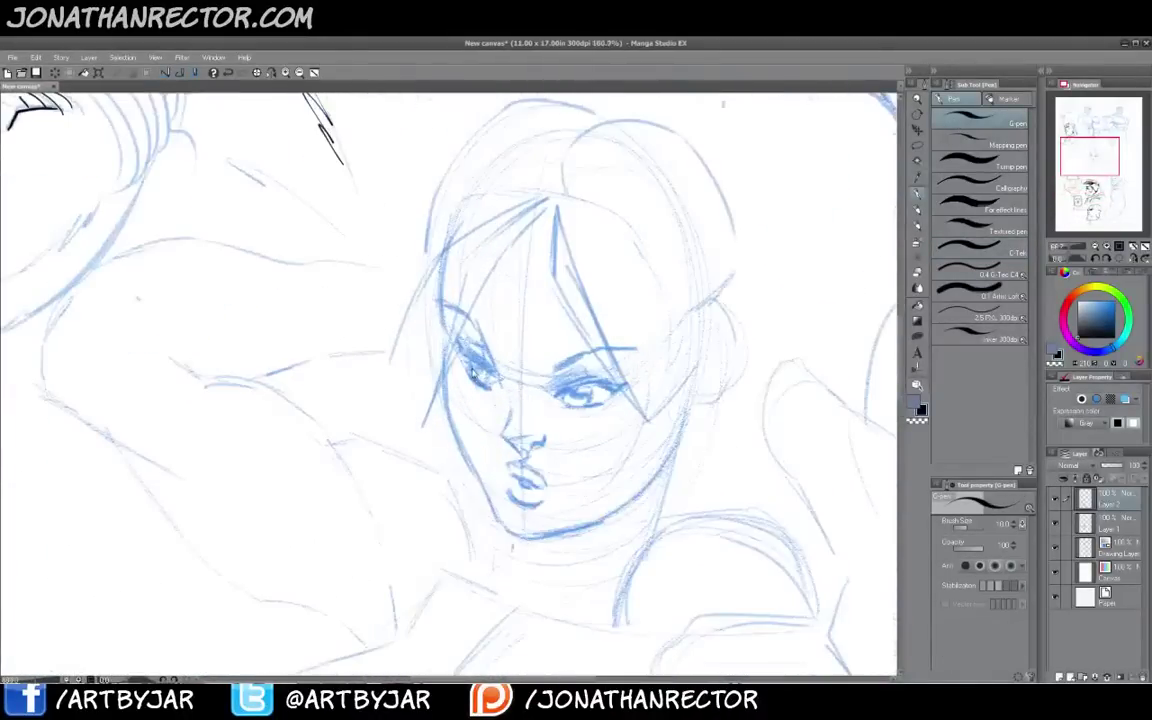
pyautogui.moveTo(430, 341); pyautogui.dragTo(450, 370)
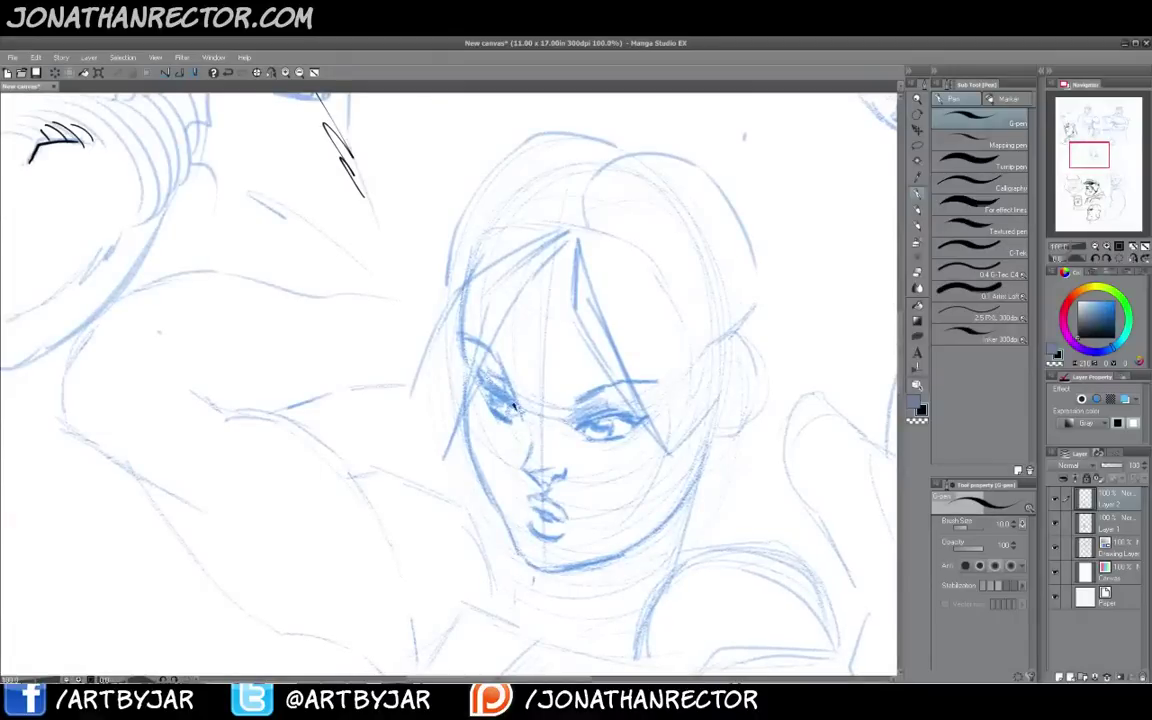
pyautogui.moveTo(514, 405)
pyautogui.mouseDown()
pyautogui.moveTo(478, 376)
pyautogui.moveTo(503, 418)
pyautogui.mouseUp()
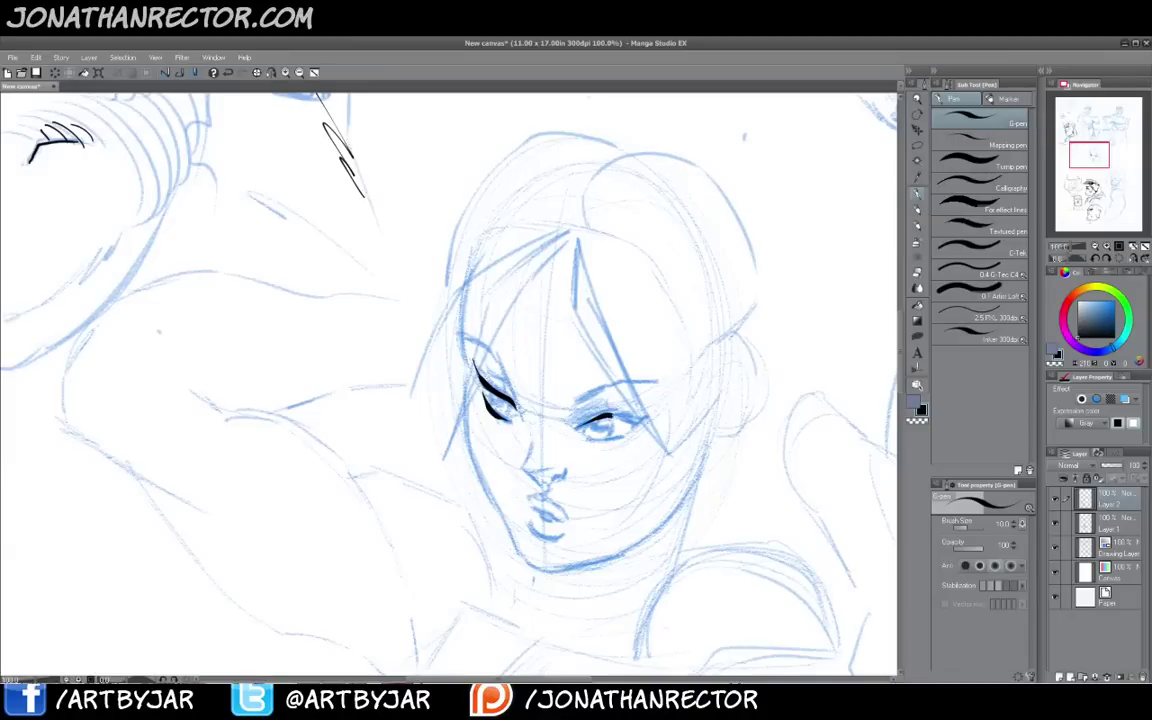
pyautogui.moveTo(576, 426)
pyautogui.mouseDown()
pyautogui.moveTo(662, 408)
pyautogui.moveTo(598, 414)
pyautogui.moveTo(614, 410)
pyautogui.moveTo(573, 379)
pyautogui.mouseUp()
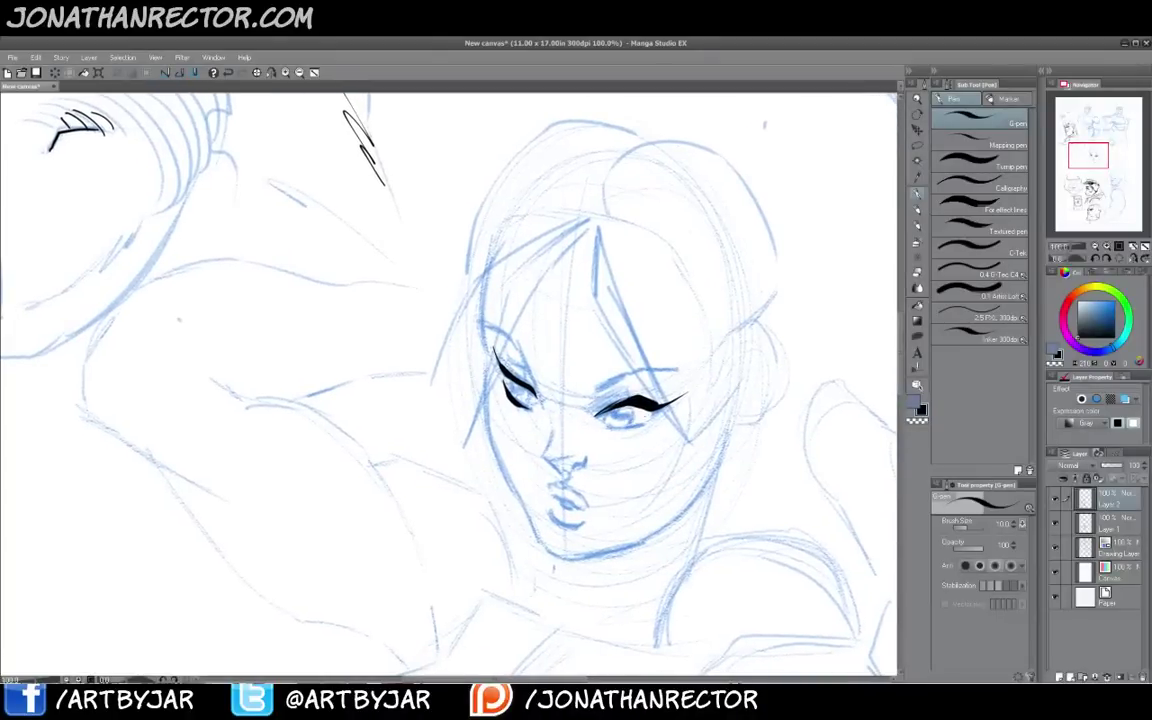
# Ink the woman's lower eyelid, nose and parted lips over the blue sketch
pyautogui.moveTo(607, 430); pyautogui.dragTo(633, 424)
pyautogui.moveTo(552, 432)
pyautogui.mouseDown()
pyautogui.moveTo(547, 453)
pyautogui.moveTo(563, 475)
pyautogui.moveTo(578, 456)
pyautogui.mouseUp()
pyautogui.hotkey('ctrl', 'z')
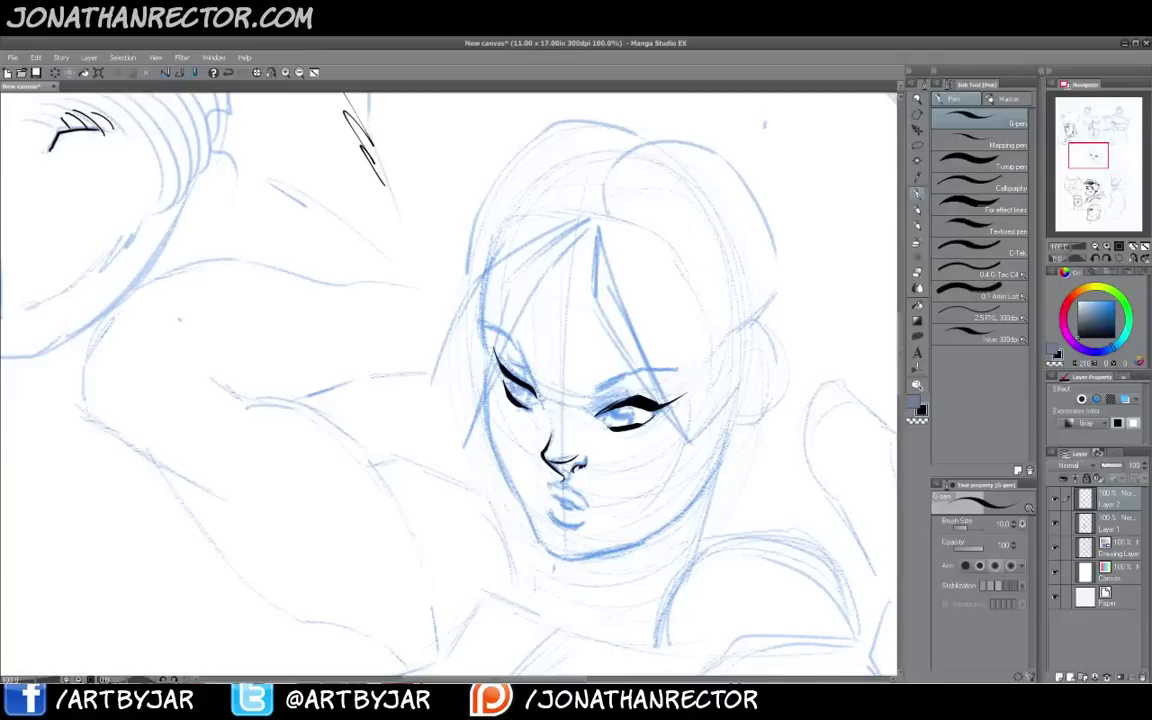
pyautogui.moveTo(556, 484); pyautogui.dragTo(590, 508)
pyautogui.moveTo(555, 487); pyautogui.dragTo(579, 523)
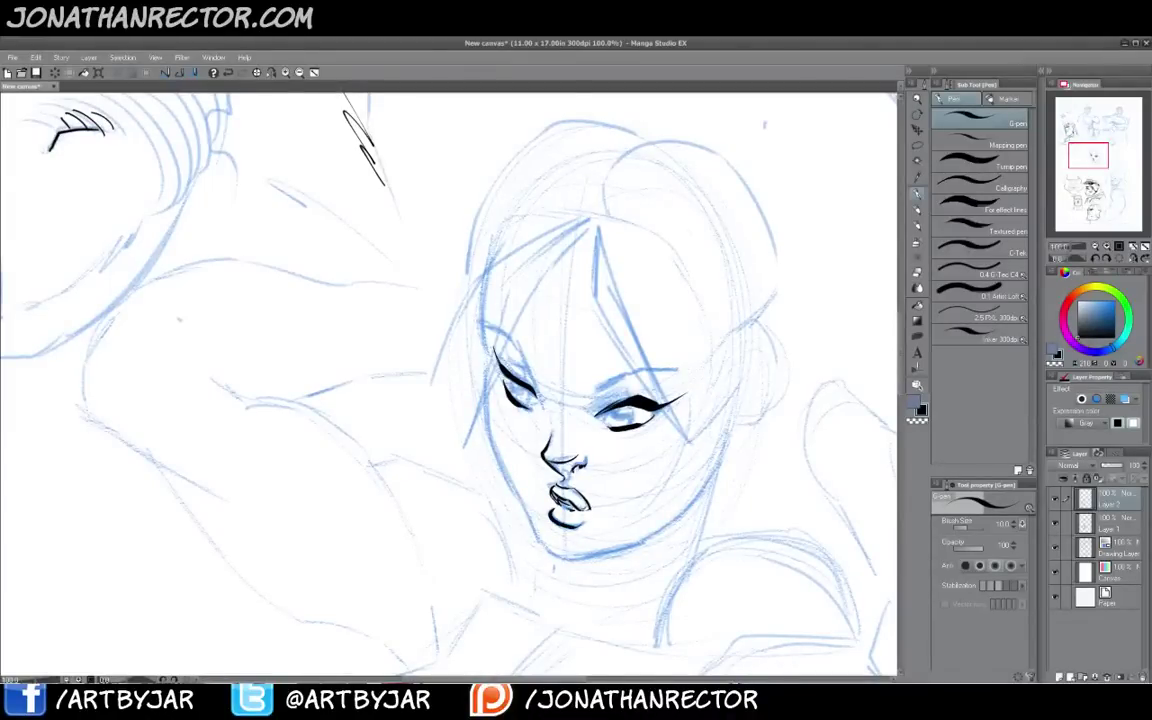
# Lower the opacity of the blue Drawing Layer to 51% and make Layer 2 active again
pyautogui.click(1116, 548)
pyautogui.click(1112, 465)
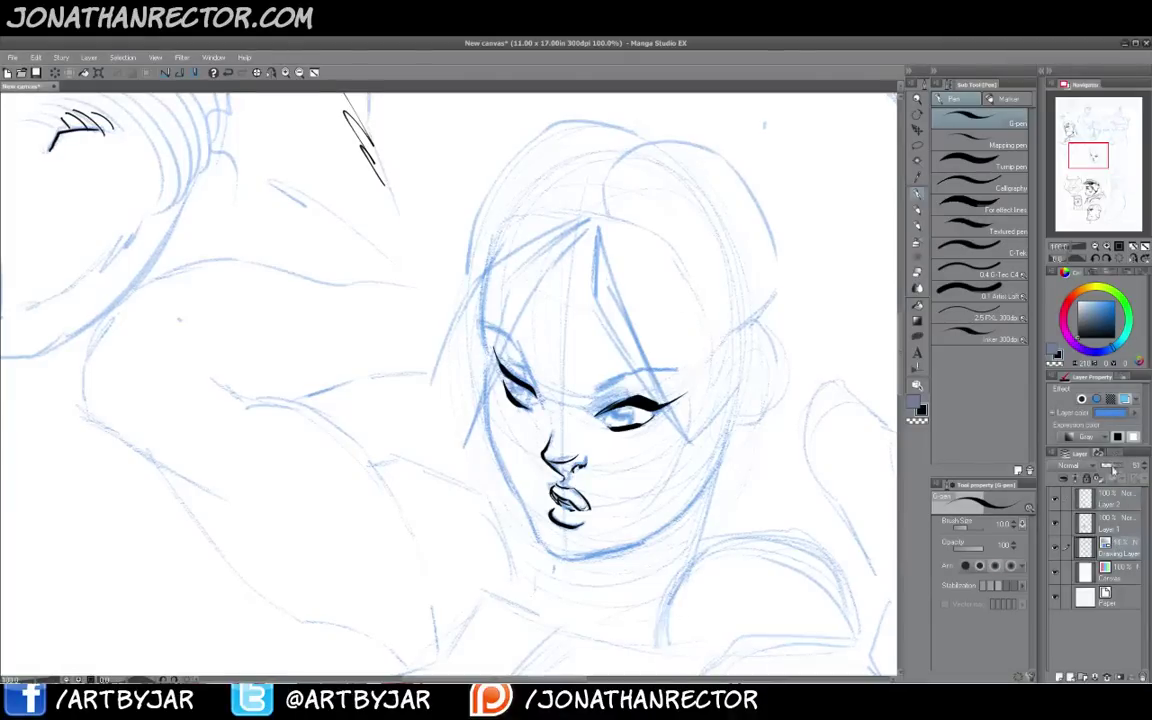
pyautogui.click(1113, 499)
# Ink the irises and pupils of the woman's eyes and add her thin, arched eyebrows
pyautogui.moveTo(528, 458); pyautogui.dragTo(532, 480)
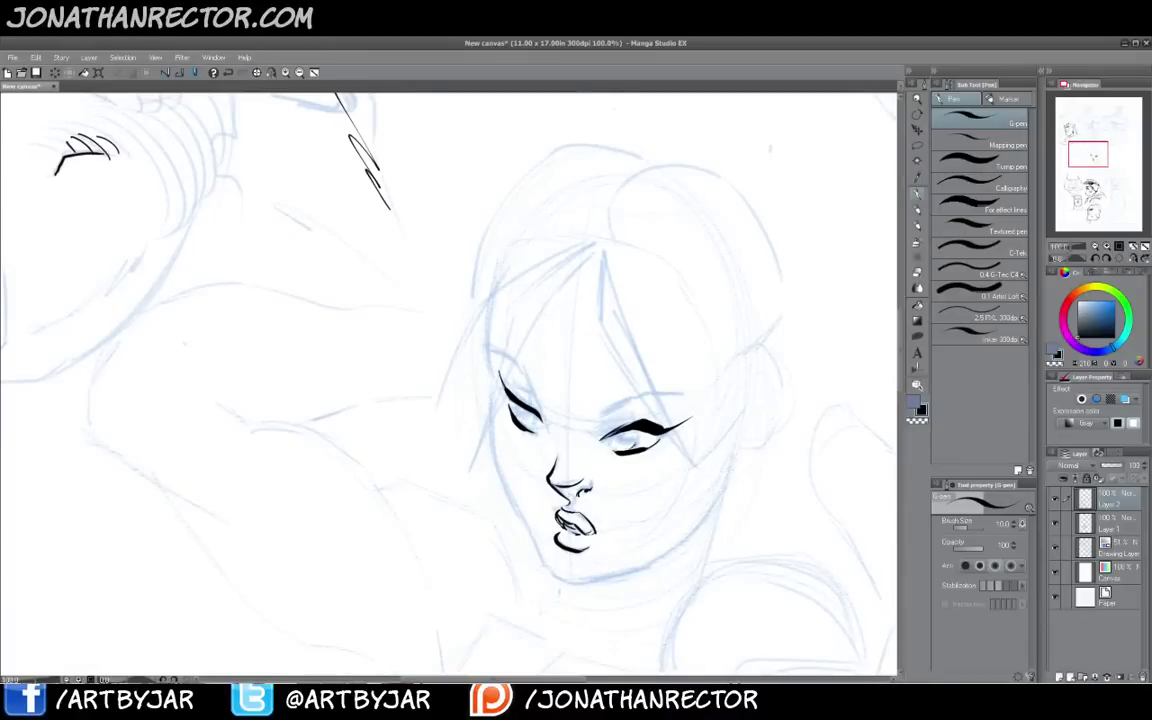
pyautogui.moveTo(636, 432)
pyautogui.mouseDown()
pyautogui.moveTo(634, 446)
pyautogui.moveTo(609, 447)
pyautogui.mouseUp()
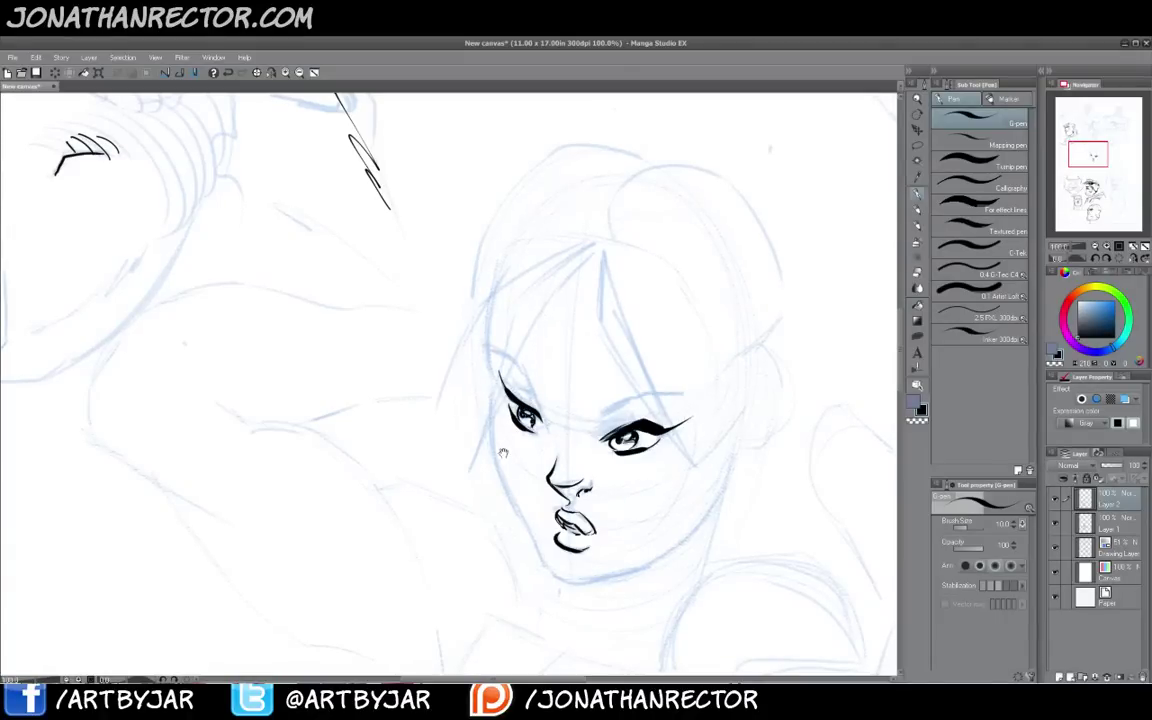
pyautogui.moveTo(600, 350); pyautogui.dragTo(588, 346)
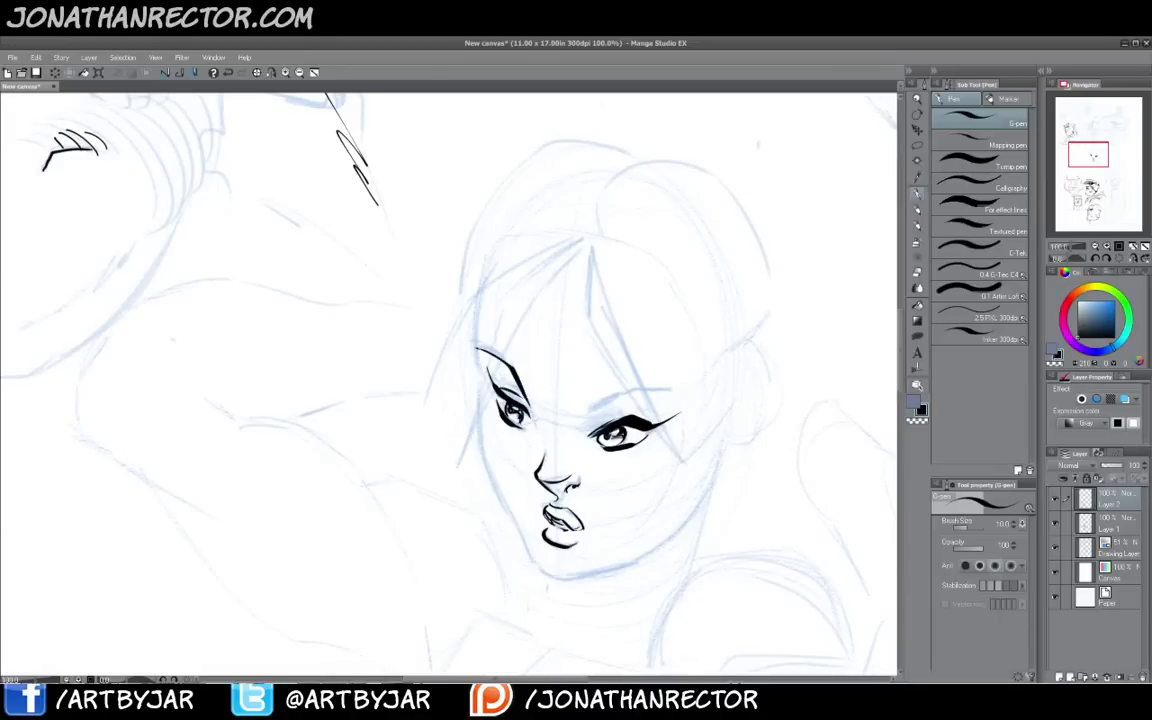
pyautogui.moveTo(477, 348); pyautogui.dragTo(522, 398)
pyautogui.moveTo(592, 404); pyautogui.dragTo(677, 390)
pyautogui.moveTo(583, 414); pyautogui.dragTo(554, 393)
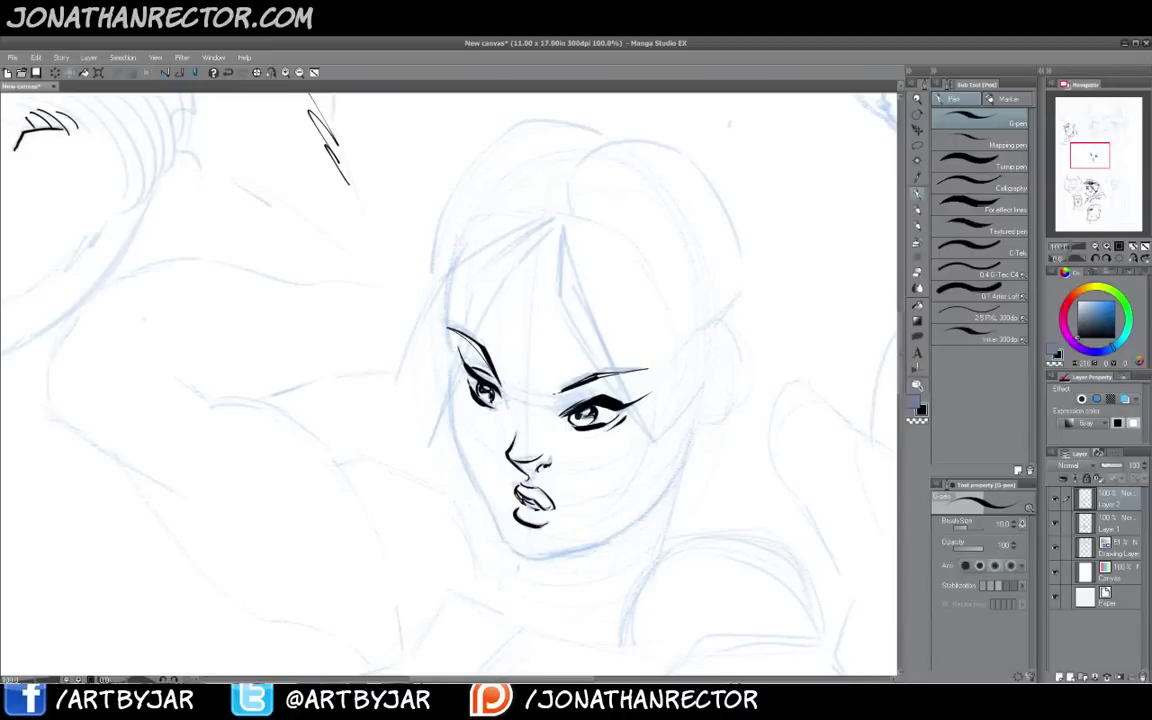
# Ink the woman's face contour from forehead to jaw, outline her ear and hatch the cheek shadow
pyautogui.moveTo(448, 324)
pyautogui.mouseDown()
pyautogui.moveTo(458, 454)
pyautogui.moveTo(510, 549)
pyautogui.moveTo(526, 556)
pyautogui.moveTo(586, 549)
pyautogui.moveTo(688, 447)
pyautogui.mouseUp()
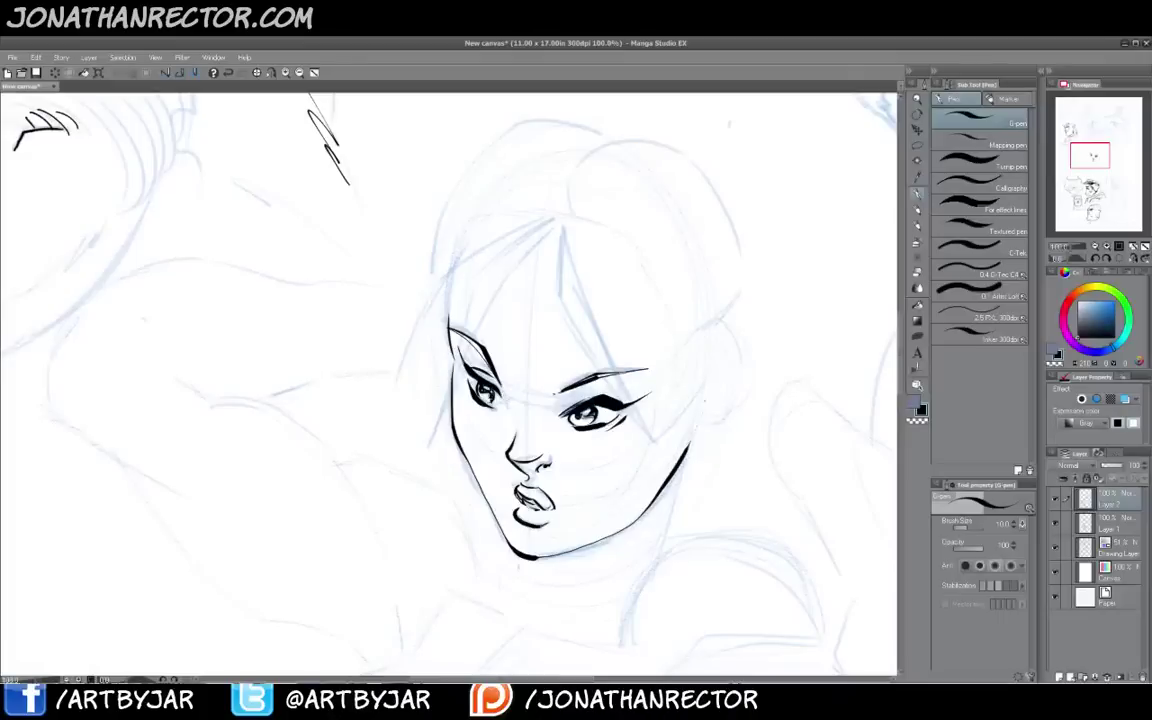
pyautogui.moveTo(642, 519); pyautogui.dragTo(532, 557)
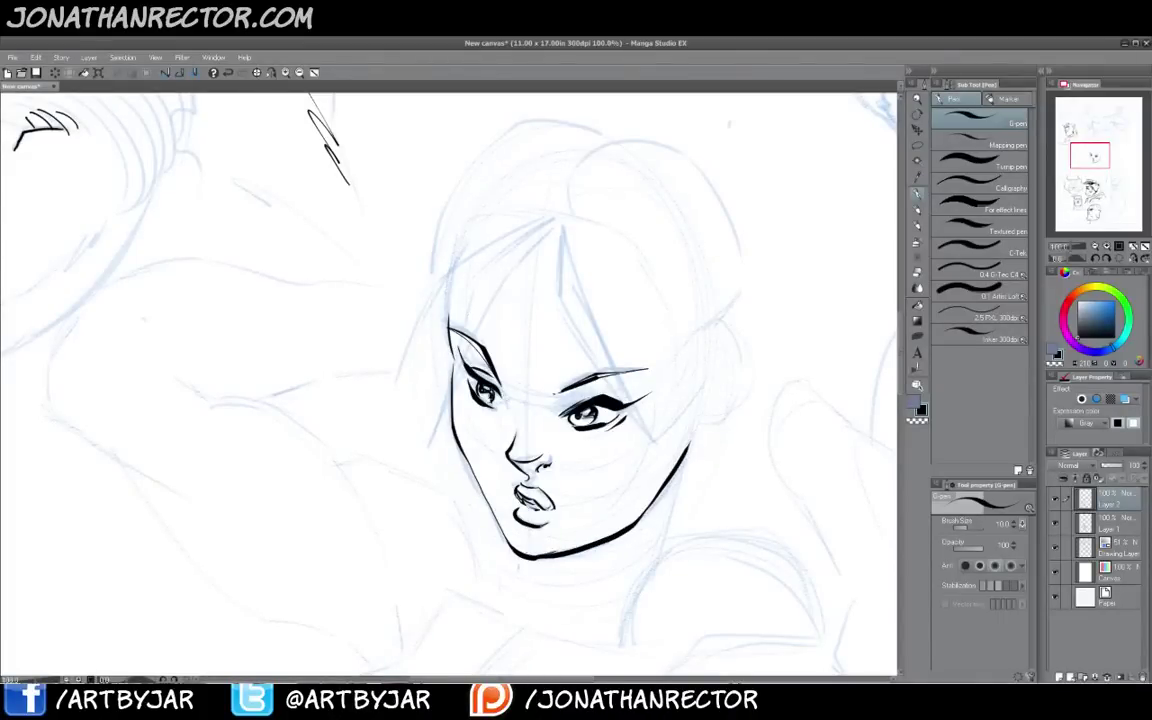
pyautogui.moveTo(696, 420); pyautogui.dragTo(686, 455)
pyautogui.moveTo(702, 361)
pyautogui.mouseDown()
pyautogui.moveTo(739, 389)
pyautogui.moveTo(713, 442)
pyautogui.mouseUp()
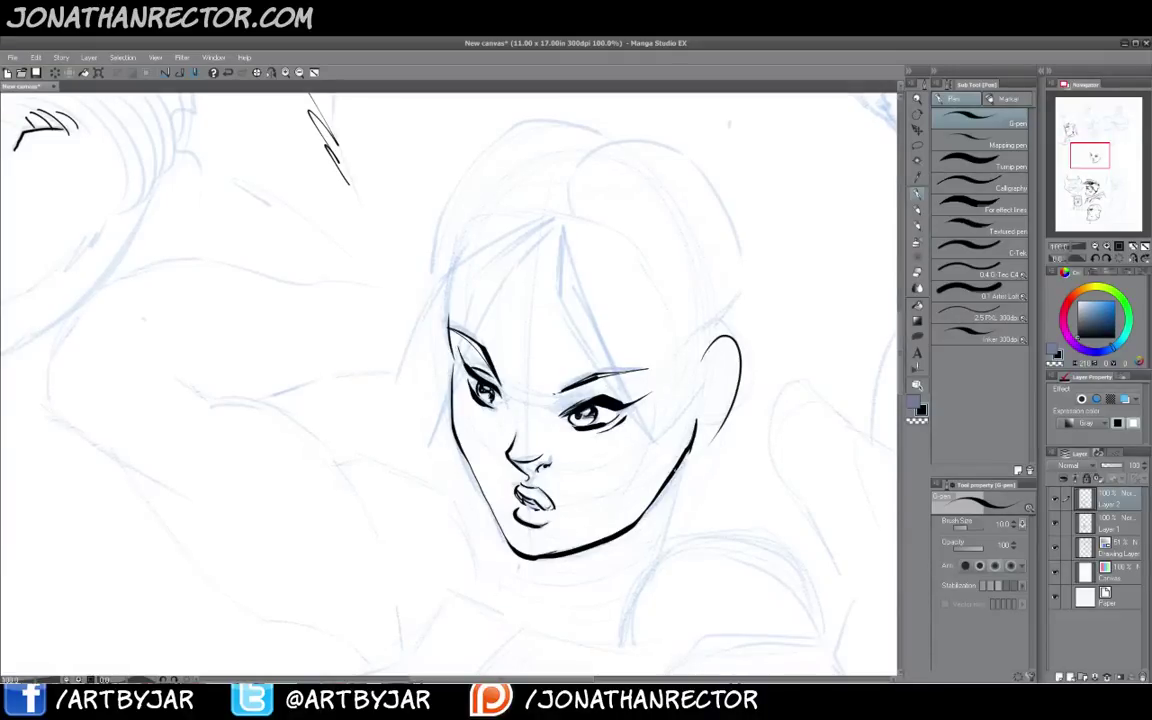
pyautogui.moveTo(637, 489)
pyautogui.mouseDown()
pyautogui.moveTo(665, 480)
pyautogui.moveTo(654, 498)
pyautogui.moveTo(622, 486)
pyautogui.moveTo(632, 486)
pyautogui.mouseUp()
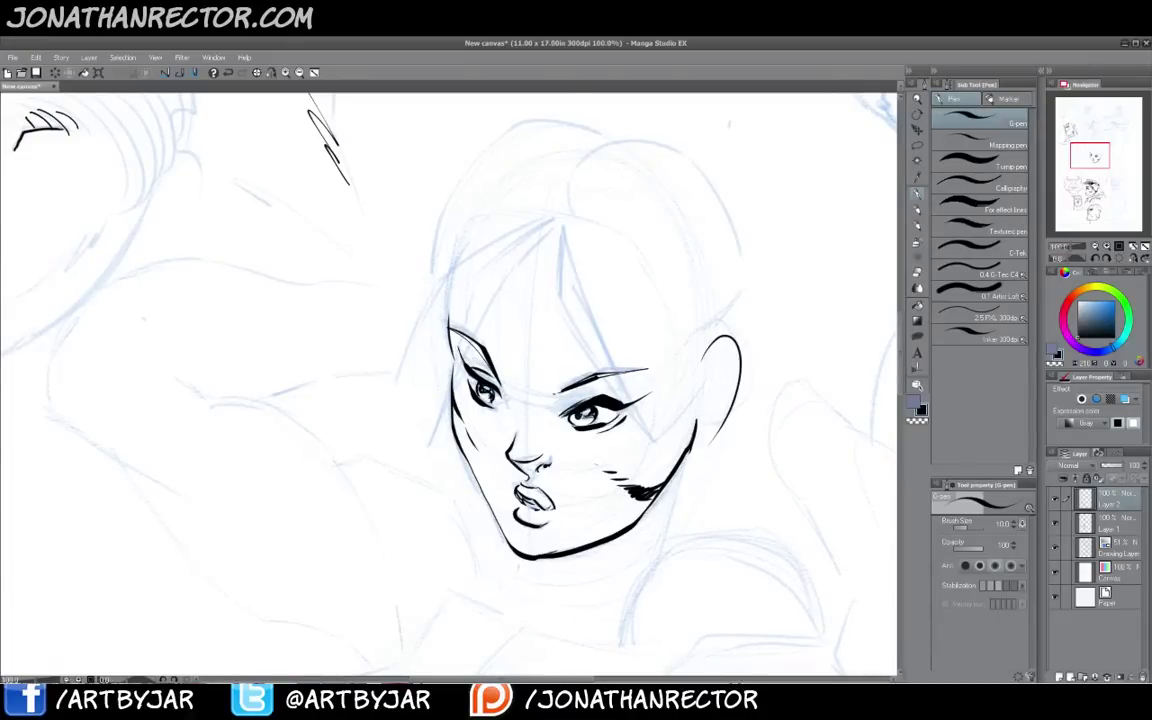
# Flip the canvas view horizontally and ink the long pointed lock of bangs falling beside the woman's eye
pyautogui.click(270, 73)
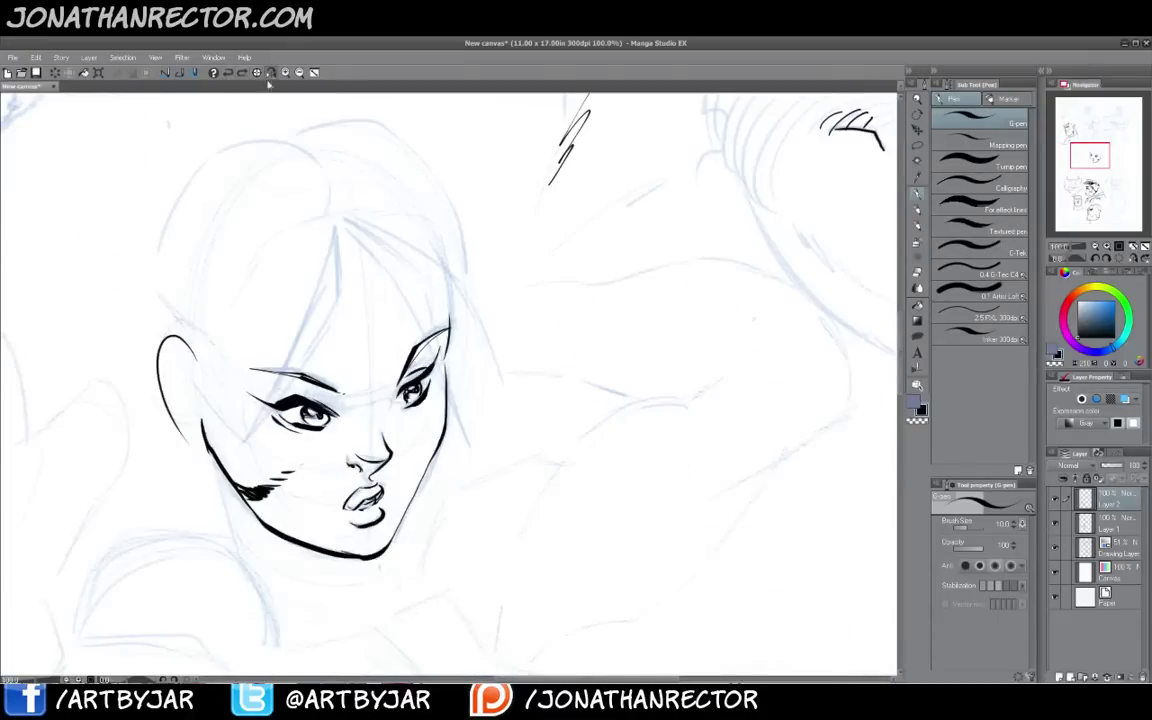
pyautogui.moveTo(238, 412); pyautogui.dragTo(436, 421)
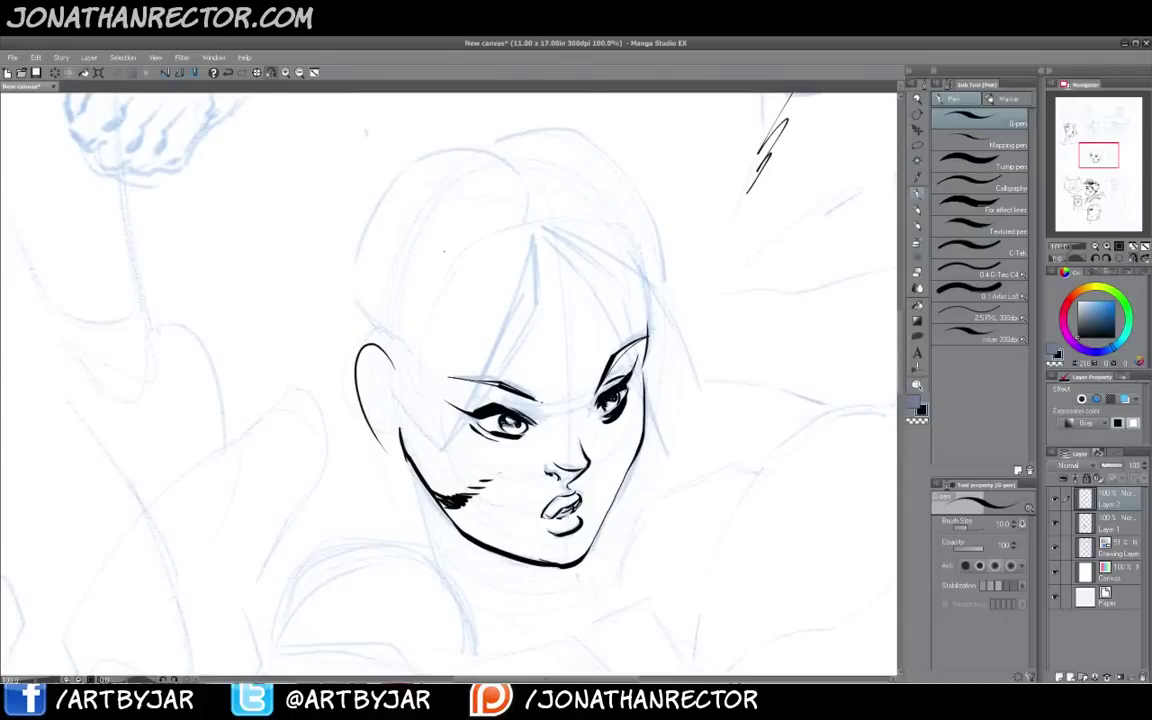
pyautogui.moveTo(442, 476); pyautogui.dragTo(444, 484)
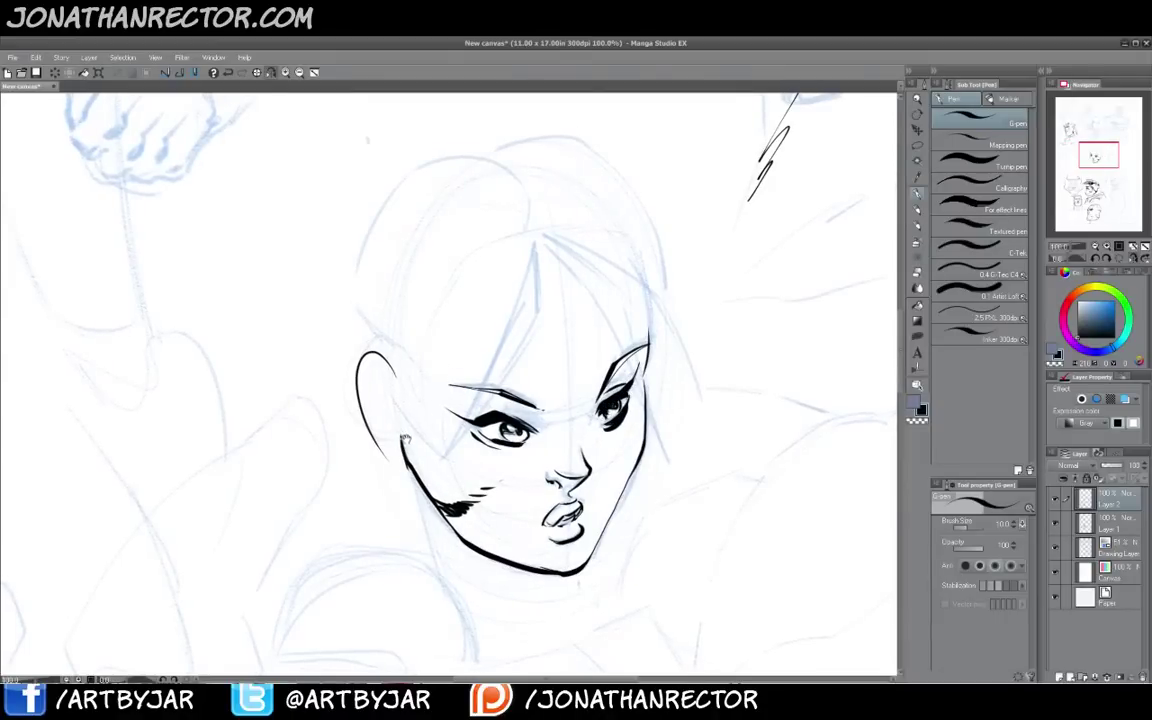
pyautogui.moveTo(364, 410); pyautogui.dragTo(385, 437)
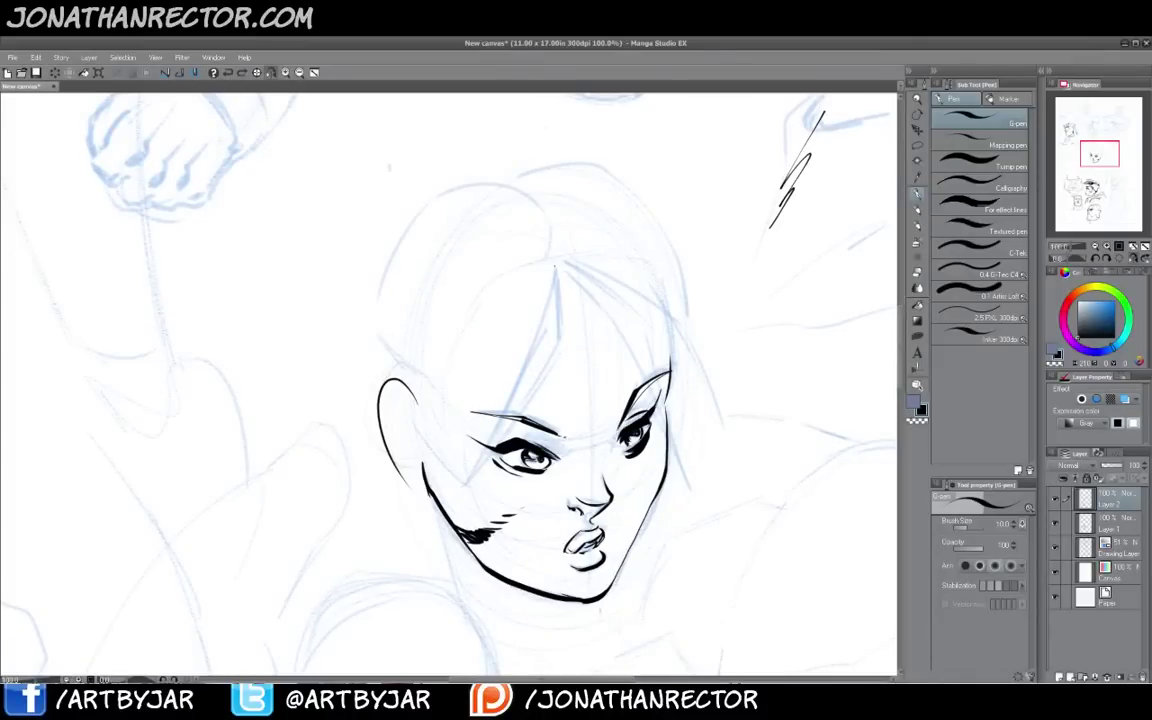
pyautogui.moveTo(556, 267)
pyautogui.mouseDown()
pyautogui.moveTo(562, 337)
pyautogui.moveTo(490, 440)
pyautogui.mouseUp()
pyautogui.moveTo(554, 267)
pyautogui.mouseDown()
pyautogui.moveTo(512, 340)
pyautogui.moveTo(479, 491)
pyautogui.mouseUp()
pyautogui.moveTo(533, 319)
pyautogui.mouseDown()
pyautogui.moveTo(502, 376)
pyautogui.moveTo(482, 523)
pyautogui.mouseUp()
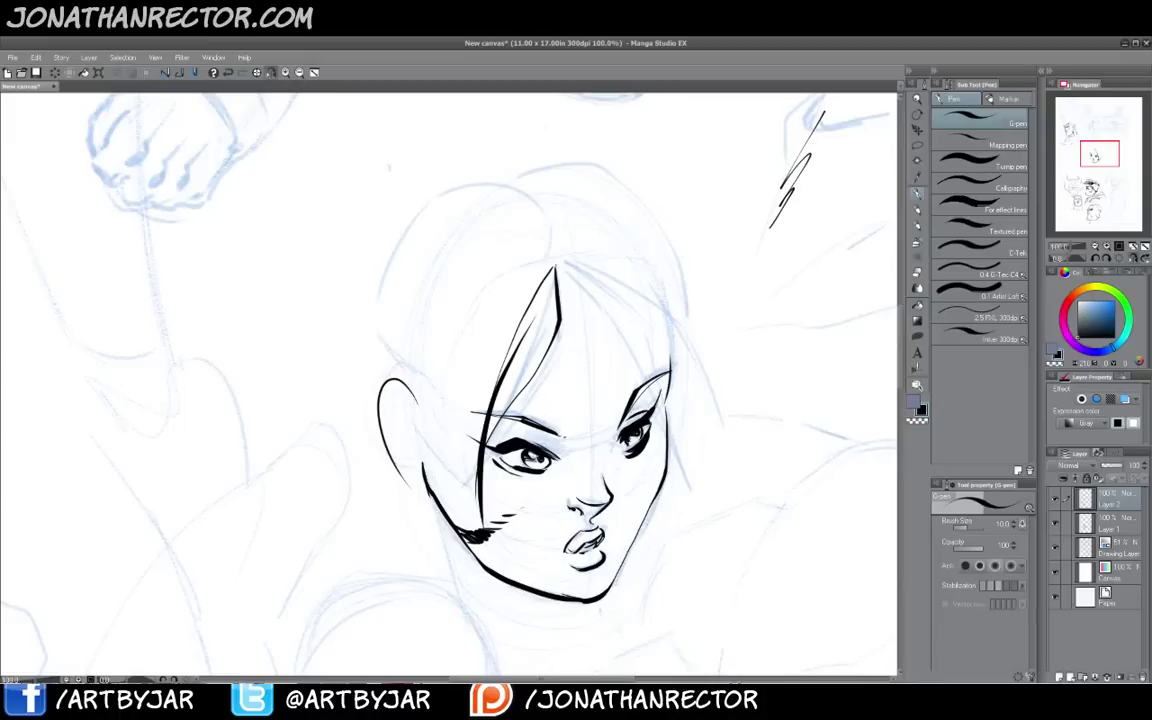
# Ink the second long lock of bangs and the rounded crown of hair leading back from the parting
pyautogui.moveTo(557, 276)
pyautogui.mouseDown()
pyautogui.moveTo(672, 374)
pyautogui.moveTo(755, 491)
pyautogui.mouseUp()
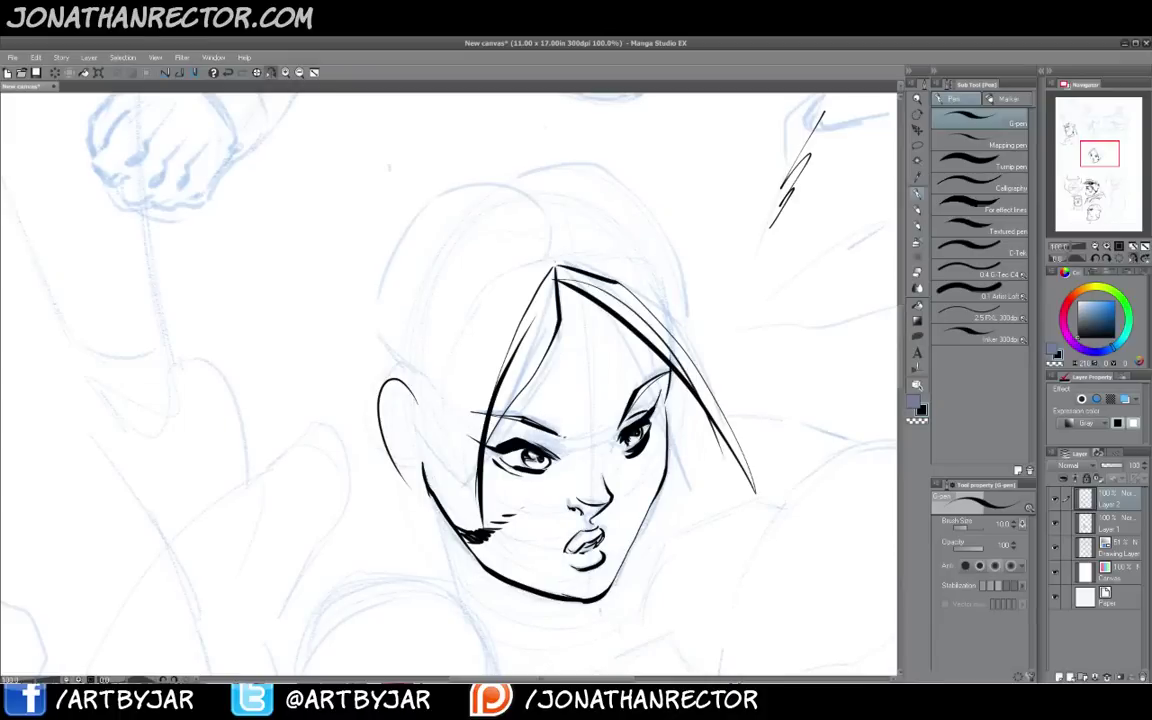
pyautogui.moveTo(558, 252)
pyautogui.mouseDown()
pyautogui.moveTo(500, 178)
pyautogui.moveTo(405, 195)
pyautogui.moveTo(380, 222)
pyautogui.mouseUp()
pyautogui.moveTo(455, 243)
pyautogui.mouseDown()
pyautogui.moveTo(476, 290)
pyautogui.moveTo(415, 378)
pyautogui.mouseUp()
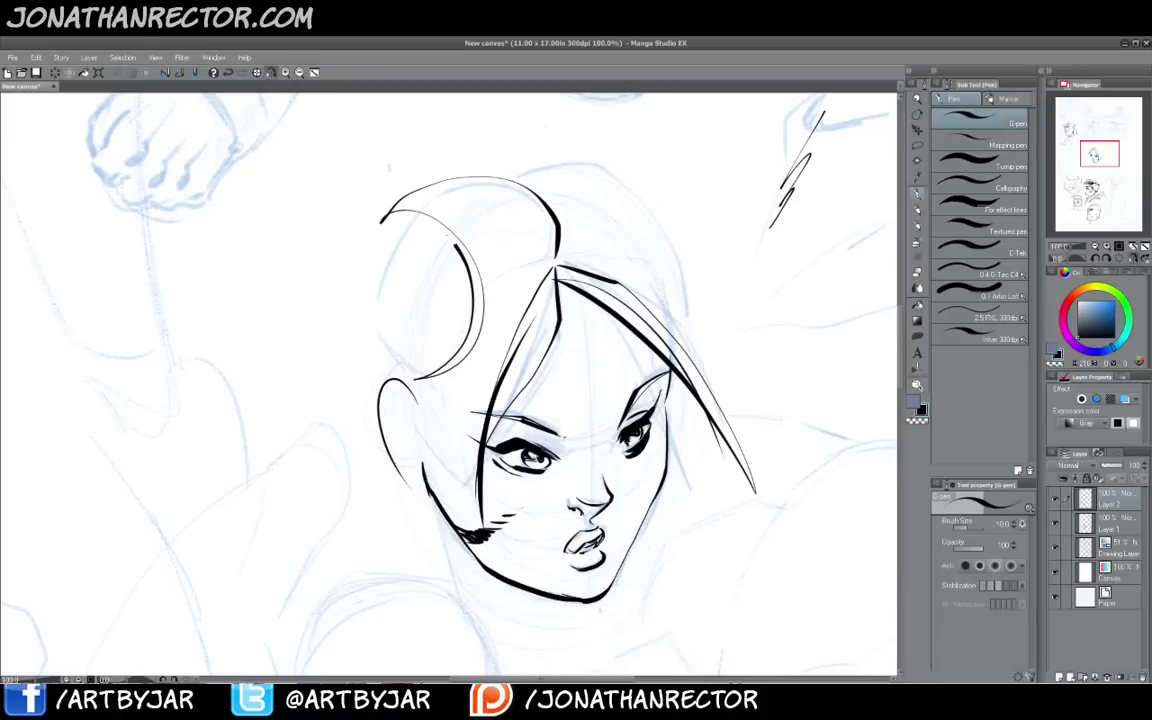
# Ink the round hair bun nearest the viewer with its scalloped trim and small top loop
pyautogui.moveTo(408, 198); pyautogui.dragTo(294, 222)
pyautogui.moveTo(330, 210)
pyautogui.mouseDown()
pyautogui.moveTo(390, 285)
pyautogui.moveTo(270, 335)
pyautogui.mouseUp()
pyautogui.moveTo(258, 322)
pyautogui.mouseDown()
pyautogui.moveTo(335, 196)
pyautogui.moveTo(318, 342)
pyautogui.mouseUp()
pyautogui.moveTo(298, 205); pyautogui.dragTo(265, 340)
pyautogui.moveTo(360, 197)
pyautogui.mouseDown()
pyautogui.moveTo(394, 200)
pyautogui.moveTo(480, 262)
pyautogui.moveTo(455, 395)
pyautogui.moveTo(350, 405)
pyautogui.moveTo(308, 358)
pyautogui.mouseUp()
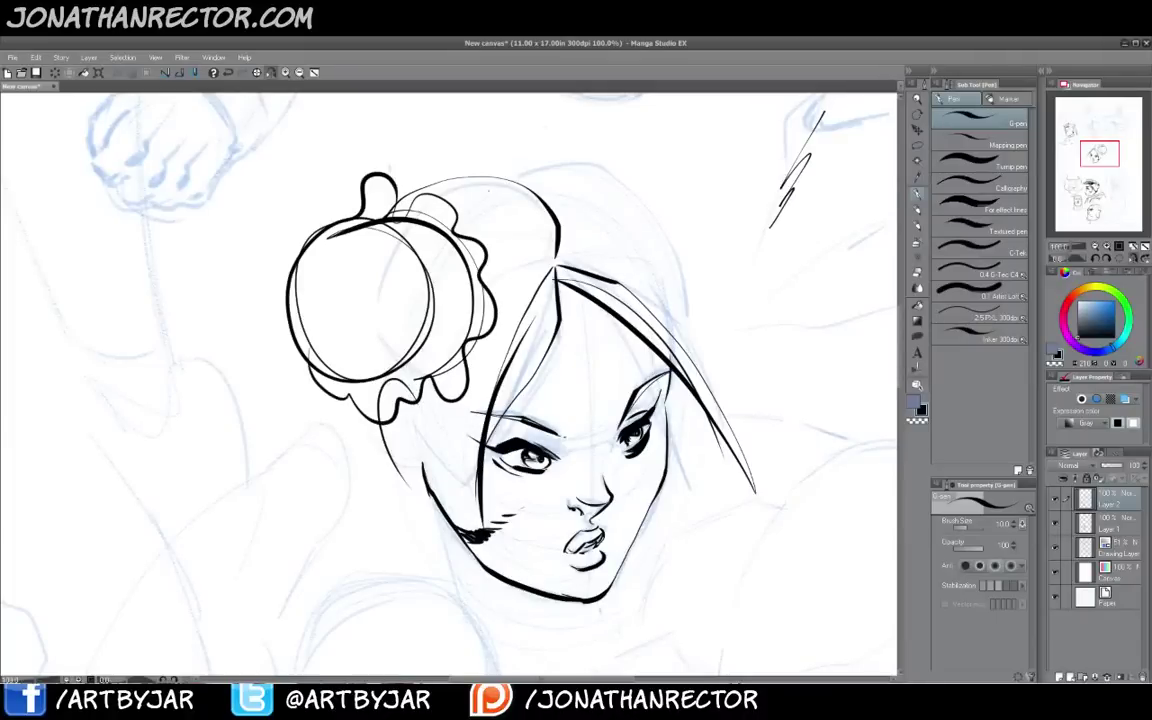
# Ink the far side of the woman's crown and the smaller scalloped bun behind it
pyautogui.moveTo(522, 180)
pyautogui.mouseDown()
pyautogui.moveTo(613, 168)
pyautogui.moveTo(671, 335)
pyautogui.mouseUp()
pyautogui.moveTo(684, 285)
pyautogui.mouseDown()
pyautogui.moveTo(627, 148)
pyautogui.moveTo(667, 178)
pyautogui.moveTo(688, 287)
pyautogui.mouseUp()
pyautogui.moveTo(645, 178)
pyautogui.mouseDown()
pyautogui.moveTo(726, 255)
pyautogui.moveTo(697, 287)
pyautogui.mouseUp()
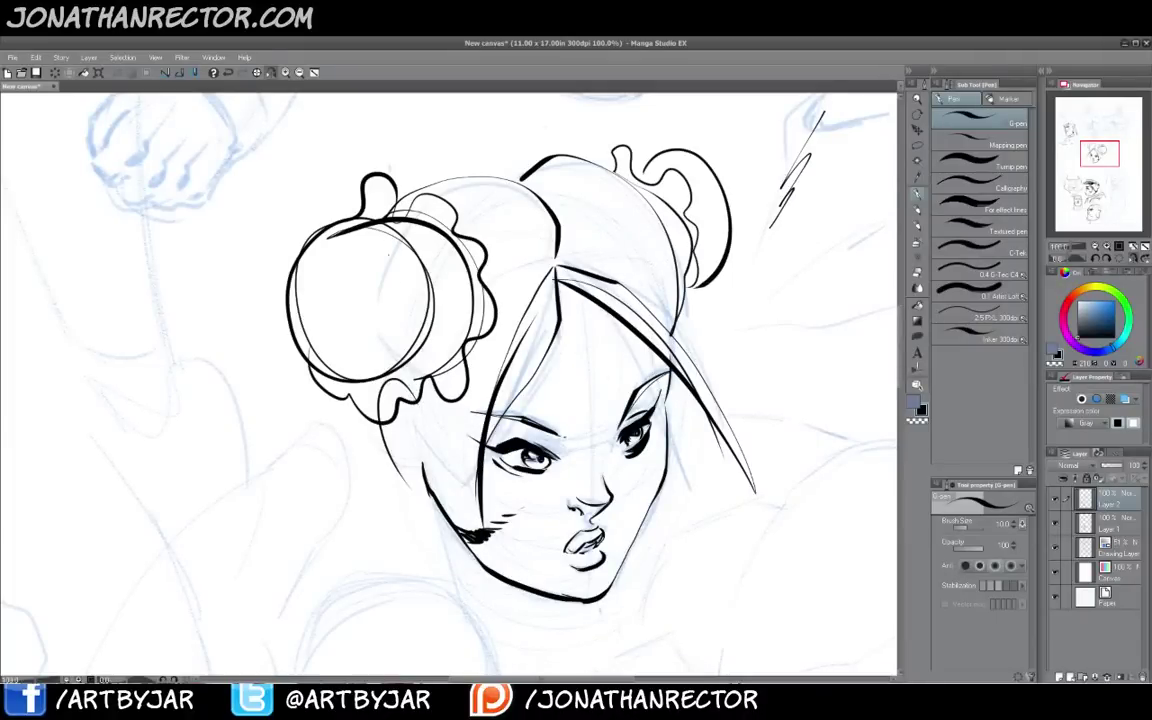
# Ink the large curved shape sweeping out behind the near bun, with its lower edge, outer edge and inner accent
pyautogui.moveTo(390, 458); pyautogui.dragTo(155, 404)
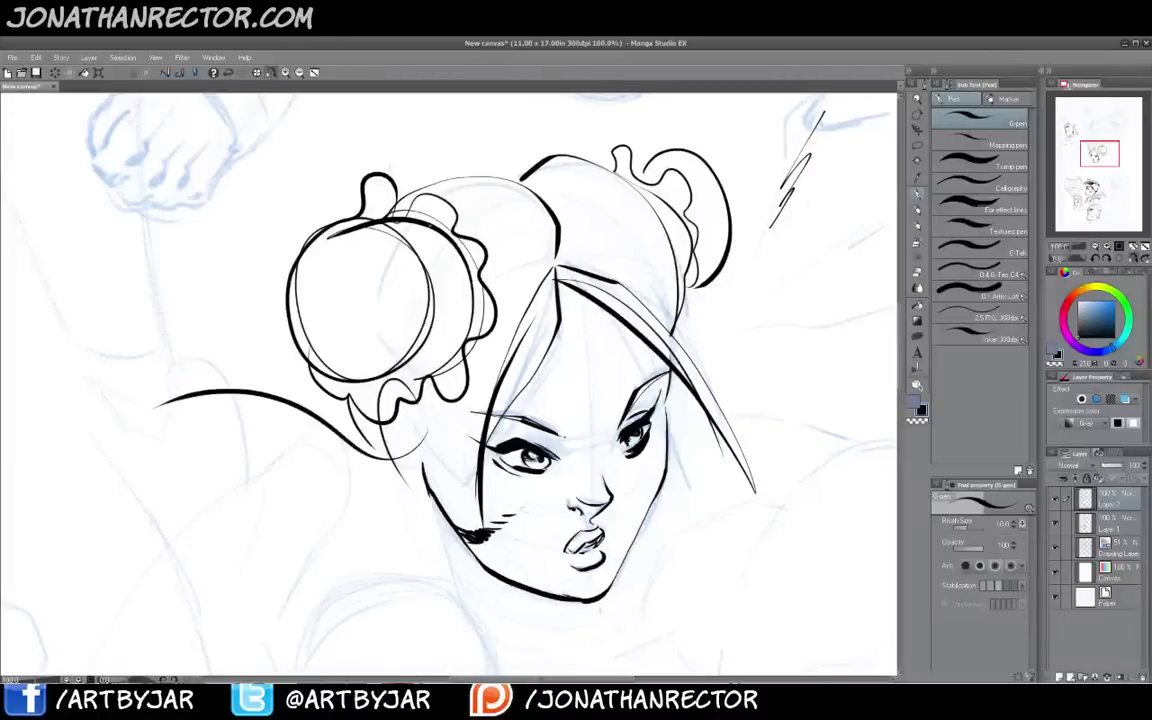
pyautogui.moveTo(309, 158)
pyautogui.mouseDown()
pyautogui.moveTo(520, 180)
pyautogui.moveTo(118, 330)
pyautogui.mouseUp()
pyautogui.moveTo(168, 305); pyautogui.dragTo(130, 380)
pyautogui.moveTo(386, 441); pyautogui.dragTo(380, 352)
pyautogui.moveTo(374, 412); pyautogui.dragTo(352, 388)
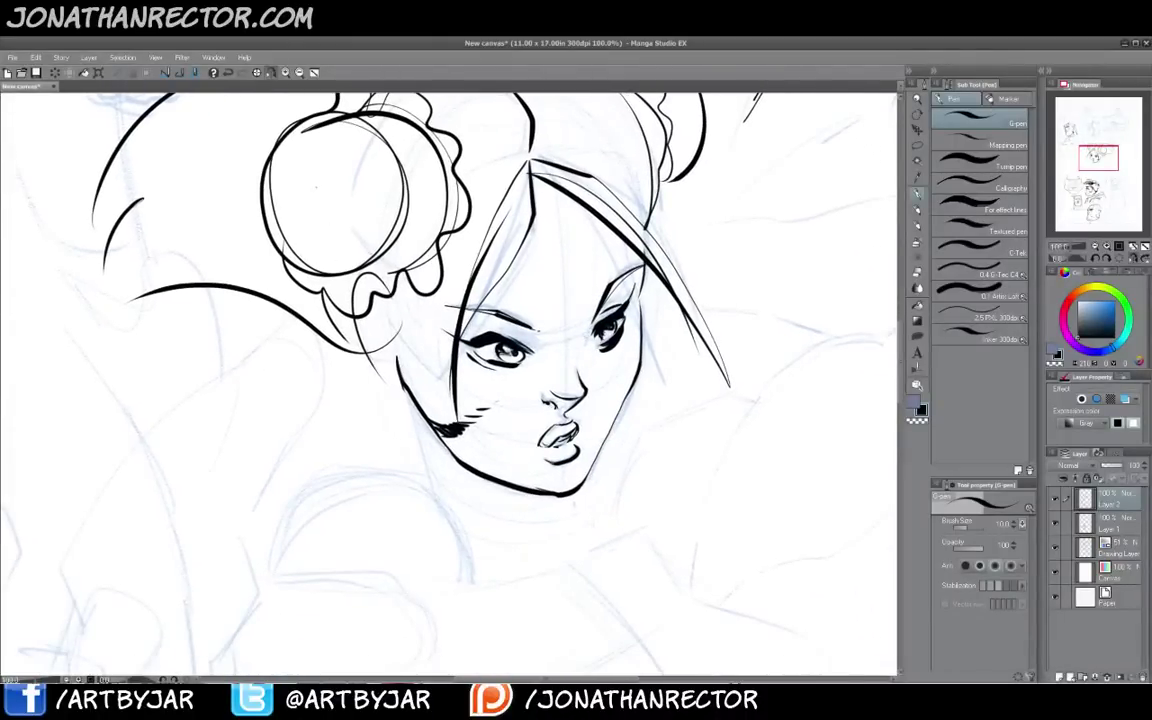
# Flip the canvas view back horizontally and ink the woman's collarbones, chest contour and long chest fold
pyautogui.click(272, 74)
pyautogui.moveTo(262, 496); pyautogui.dragTo(367, 386)
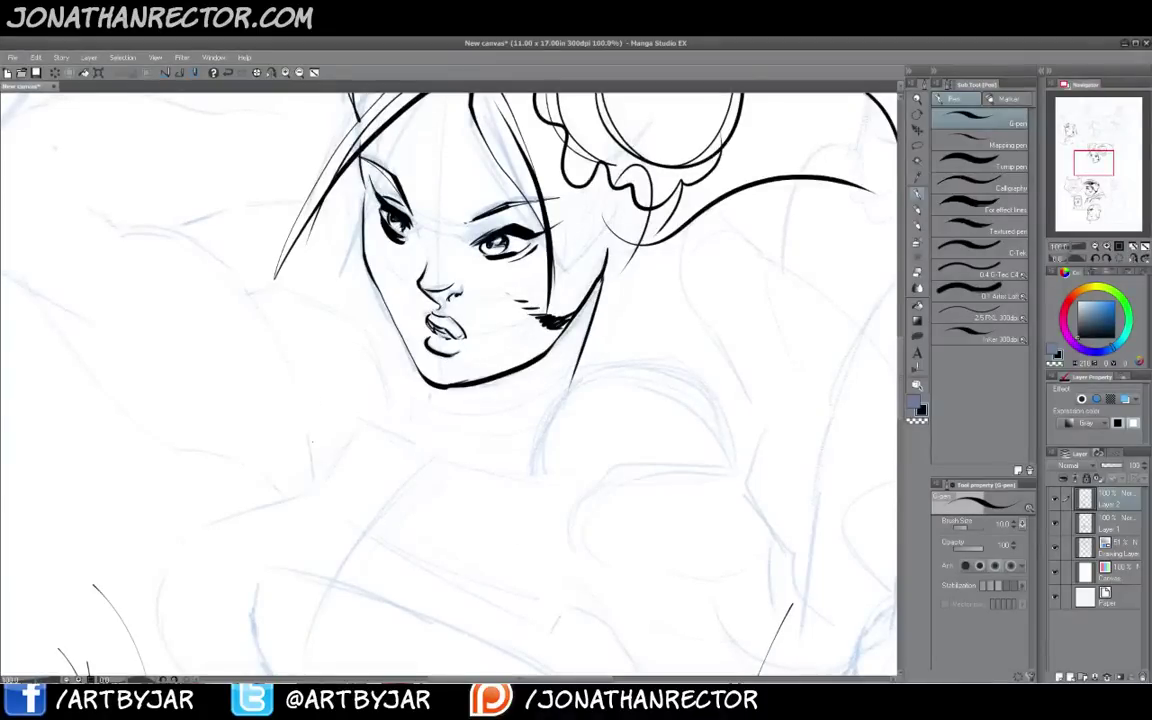
pyautogui.scroll(1, 317, 451)
pyautogui.scroll(-2, 331, 474)
pyautogui.moveTo(360, 470); pyautogui.dragTo(469, 413)
pyautogui.moveTo(560, 422)
pyautogui.mouseDown()
pyautogui.moveTo(480, 418)
pyautogui.moveTo(485, 403)
pyautogui.moveTo(442, 397)
pyautogui.moveTo(452, 388)
pyautogui.moveTo(436, 425)
pyautogui.moveTo(335, 475)
pyautogui.moveTo(330, 545)
pyautogui.moveTo(362, 590)
pyautogui.mouseUp()
pyautogui.moveTo(374, 477); pyautogui.dragTo(578, 543)
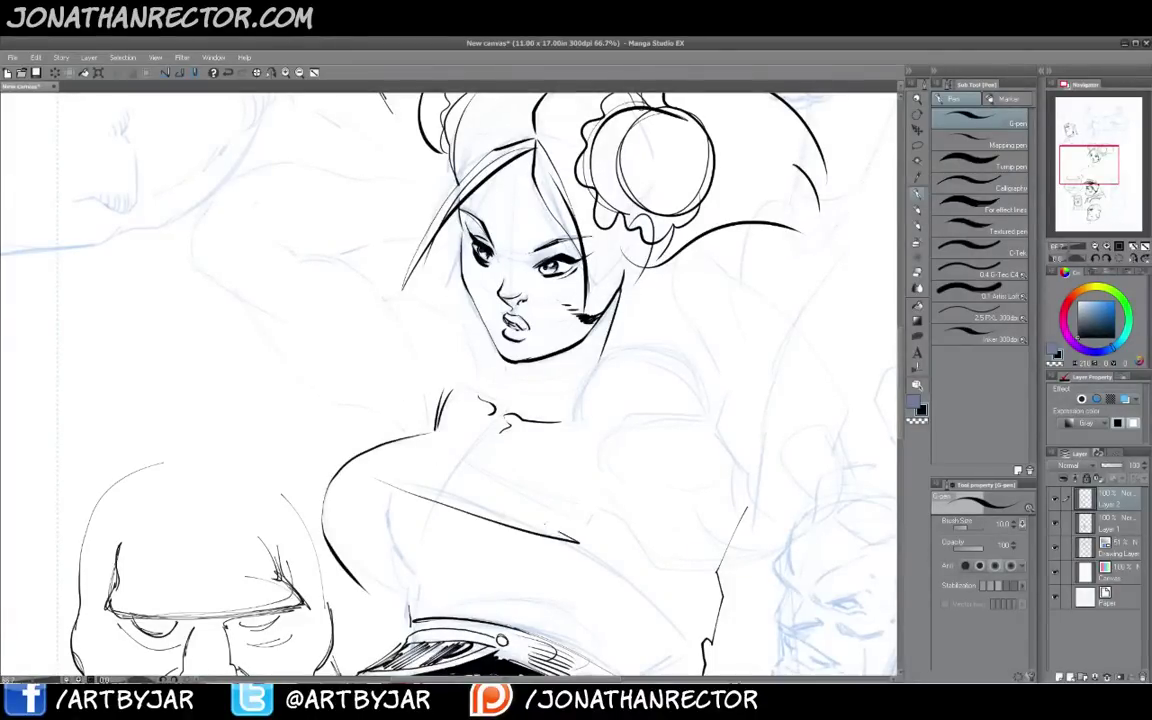
pyautogui.moveTo(418, 476); pyautogui.dragTo(578, 543)
# Ink the woman's neck-side shoulder curve and the upper and lower contours of her outstretched arm
pyautogui.moveTo(472, 358)
pyautogui.mouseDown()
pyautogui.moveTo(478, 412)
pyautogui.moveTo(497, 436)
pyautogui.mouseUp()
pyautogui.moveTo(446, 366)
pyautogui.mouseDown()
pyautogui.moveTo(420, 351)
pyautogui.moveTo(393, 356)
pyautogui.mouseUp()
pyautogui.moveTo(290, 304)
pyautogui.mouseDown()
pyautogui.moveTo(395, 352)
pyautogui.moveTo(432, 422)
pyautogui.moveTo(382, 410)
pyautogui.moveTo(283, 337)
pyautogui.moveTo(201, 313)
pyautogui.mouseUp()
pyautogui.moveTo(261, 368)
pyautogui.mouseDown()
pyautogui.moveTo(352, 459)
pyautogui.moveTo(410, 486)
pyautogui.mouseUp()
pyautogui.moveTo(262, 314); pyautogui.dragTo(318, 305)
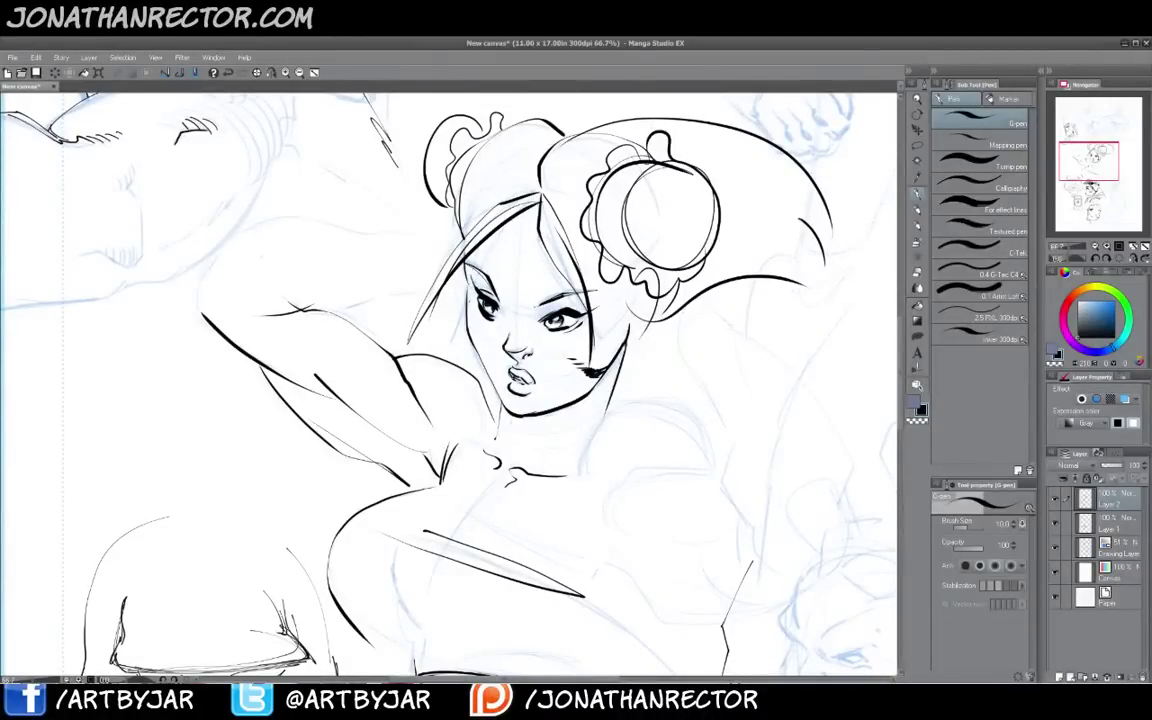
# Ink the rounded contour of the woman's near shoulder down to the armpit
pyautogui.moveTo(465, 301)
pyautogui.mouseDown()
pyautogui.moveTo(496, 383)
pyautogui.moveTo(459, 278)
pyautogui.mouseUp()
pyautogui.moveTo(636, 356); pyautogui.dragTo(615, 316)
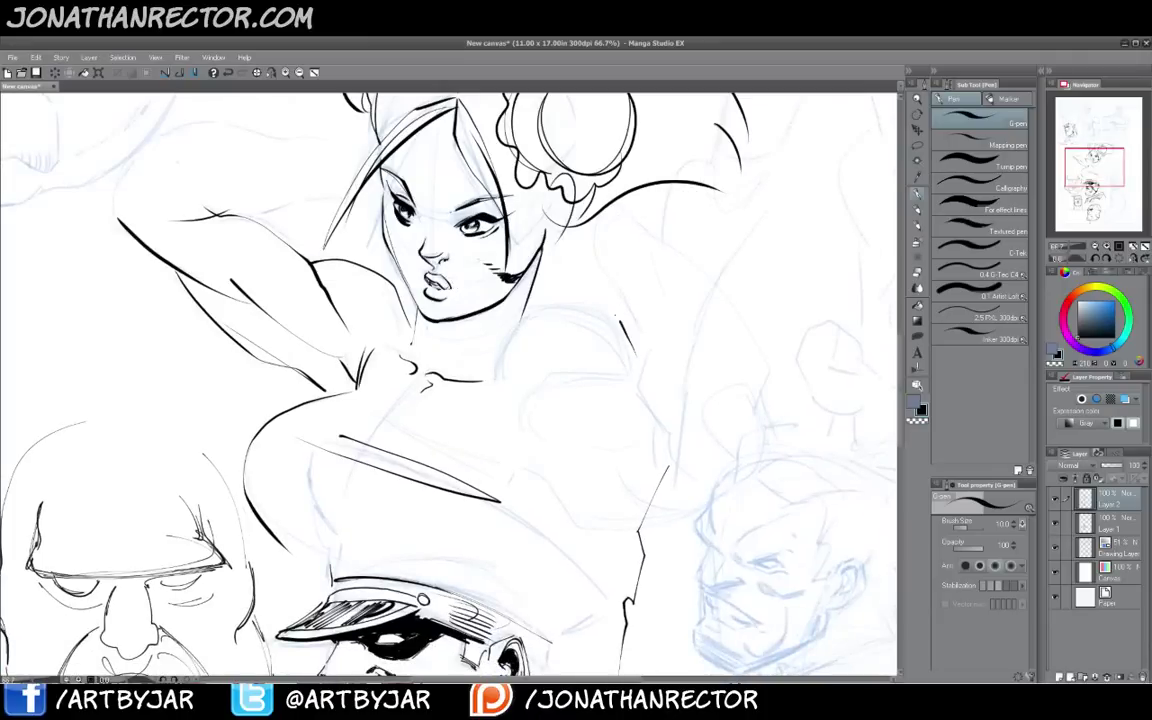
pyautogui.moveTo(494, 325)
pyautogui.mouseDown()
pyautogui.moveTo(549, 300)
pyautogui.moveTo(634, 355)
pyautogui.mouseUp()
pyautogui.moveTo(491, 372); pyautogui.dragTo(484, 436)
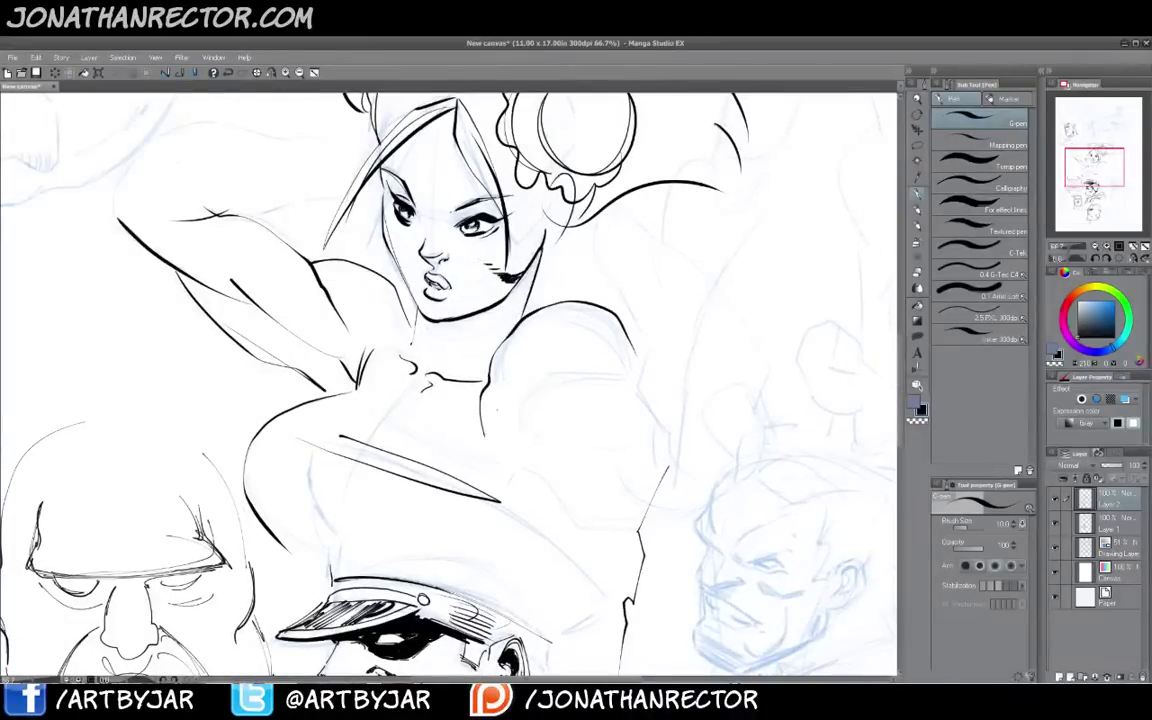
# Ink the woman's bent near arm, outlining the upper arm, elbow and outer forearm
pyautogui.moveTo(526, 388)
pyautogui.mouseDown()
pyautogui.moveTo(563, 369)
pyautogui.moveTo(631, 372)
pyautogui.moveTo(523, 445)
pyautogui.mouseUp()
pyautogui.moveTo(661, 441)
pyautogui.mouseDown()
pyautogui.moveTo(643, 422)
pyautogui.moveTo(646, 326)
pyautogui.mouseUp()
pyautogui.moveTo(687, 242)
pyautogui.mouseDown()
pyautogui.moveTo(763, 374)
pyautogui.moveTo(707, 503)
pyautogui.mouseUp()
pyautogui.moveTo(520, 435); pyautogui.dragTo(650, 515)
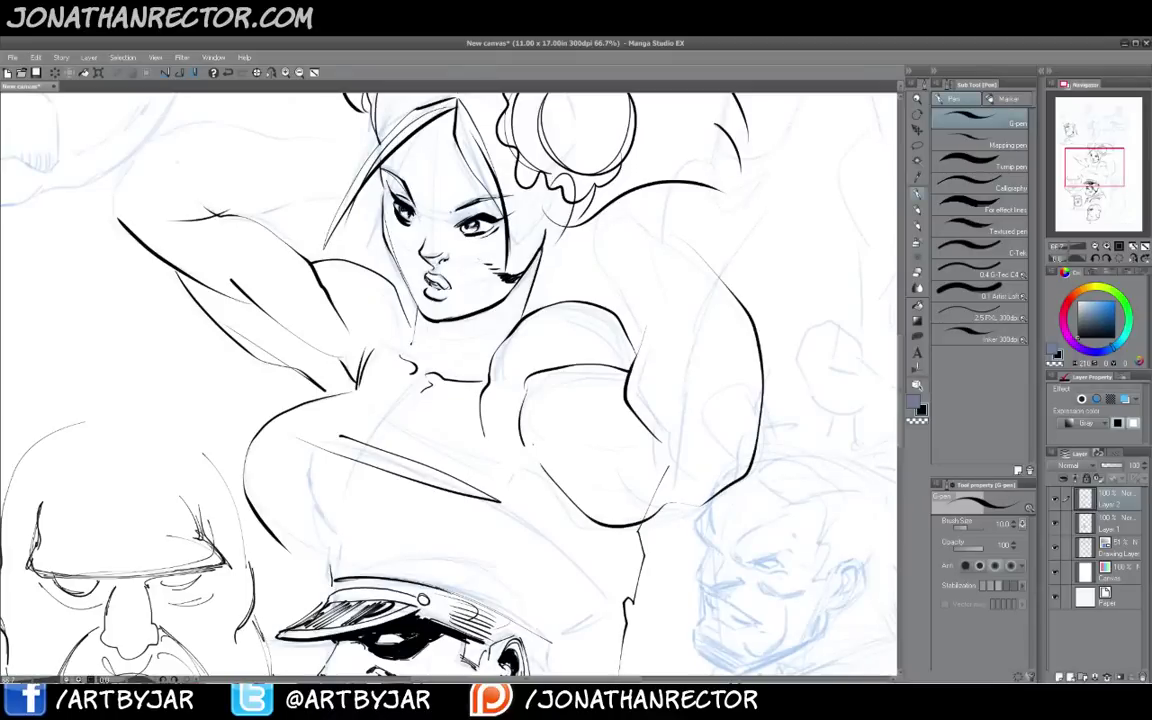
# Ink the lower bust curve and add short crease lines at the armpit and near shoulder
pyautogui.moveTo(514, 446); pyautogui.dragTo(552, 484)
pyautogui.moveTo(498, 595); pyautogui.dragTo(494, 581)
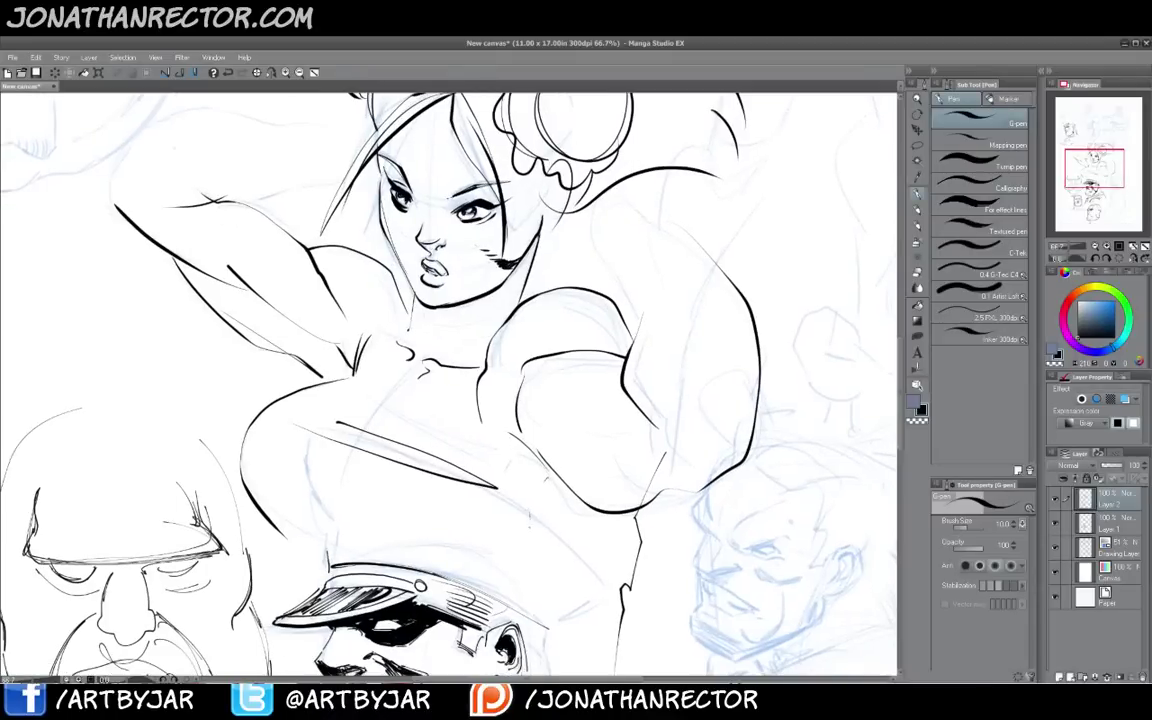
pyautogui.moveTo(529, 510); pyautogui.dragTo(483, 567)
pyautogui.hotkey('ctrl', '-')
pyautogui.moveTo(310, 420); pyautogui.dragTo(355, 535)
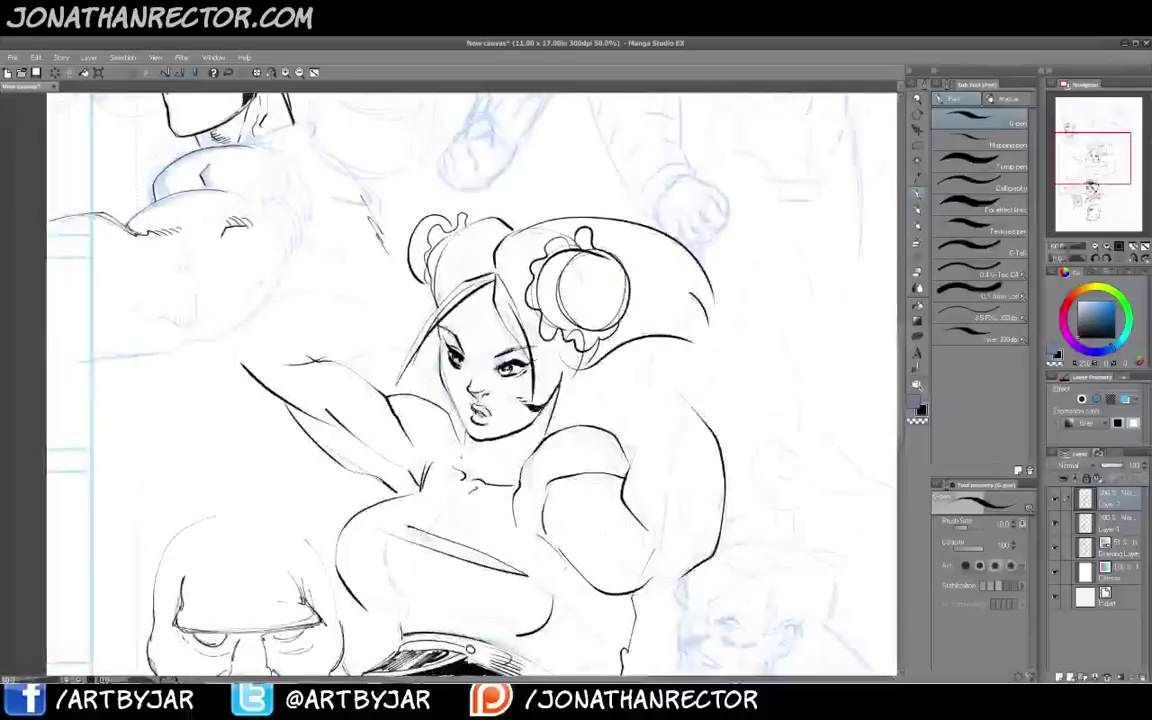
pyautogui.moveTo(607, 468)
pyautogui.mouseDown()
pyautogui.moveTo(581, 433)
pyautogui.moveTo(562, 435)
pyautogui.mouseUp()
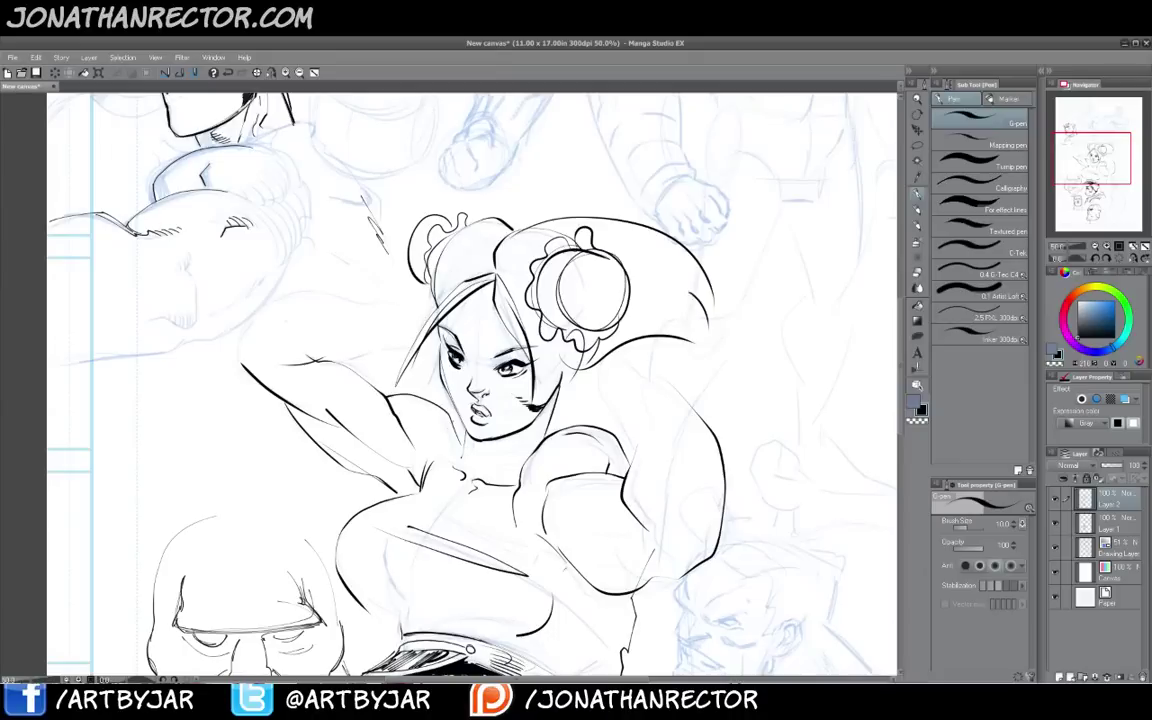
# Thicken the shadow where the woman's neck meets the far shoulder and add throat lines
pyautogui.moveTo(453, 422); pyautogui.dragTo(464, 449)
pyautogui.moveTo(443, 381)
pyautogui.mouseDown()
pyautogui.moveTo(471, 436)
pyautogui.moveTo(463, 446)
pyautogui.moveTo(444, 413)
pyautogui.mouseUp()
pyautogui.moveTo(516, 433); pyautogui.dragTo(498, 452)
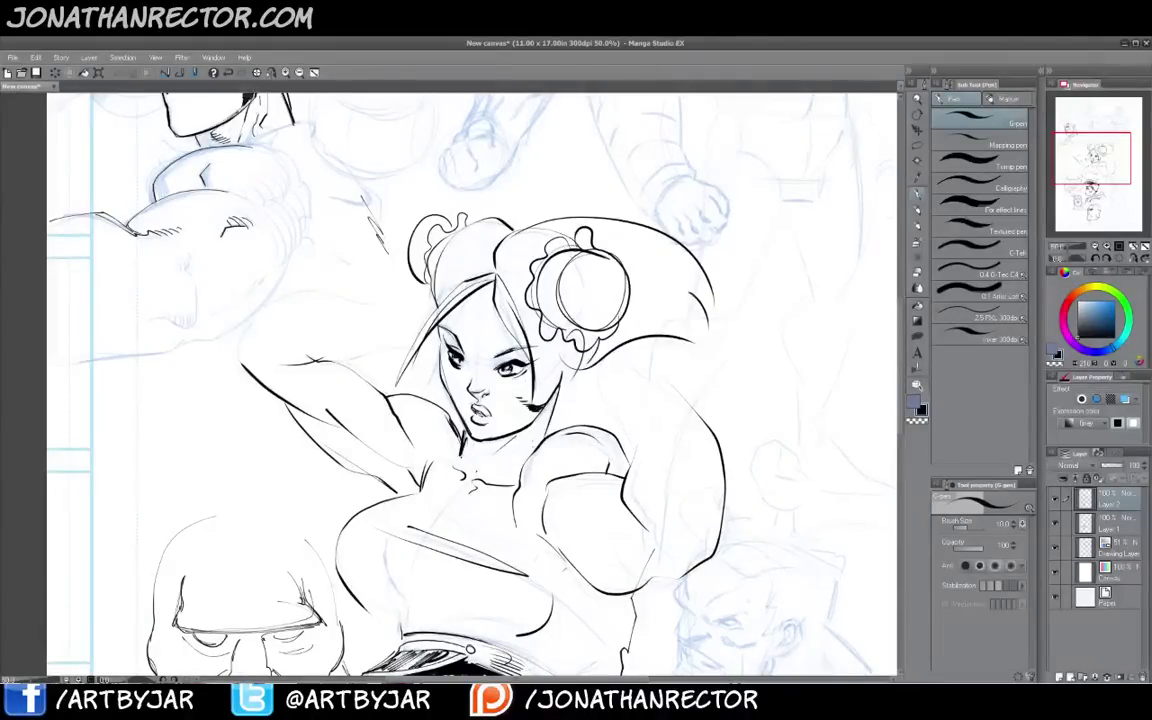
pyautogui.moveTo(468, 412); pyautogui.dragTo(447, 431)
# Draw a rectangle with a thick side edge beside the woman, placing a circle with curved strokes in its corner
pyautogui.moveTo(662, 431); pyautogui.dragTo(325, 470)
pyautogui.moveTo(636, 318)
pyautogui.mouseDown()
pyautogui.moveTo(635, 364)
pyautogui.moveTo(410, 424)
pyautogui.moveTo(520, 312)
pyautogui.moveTo(474, 314)
pyautogui.mouseUp()
pyautogui.moveTo(461, 310); pyautogui.dragTo(457, 432)
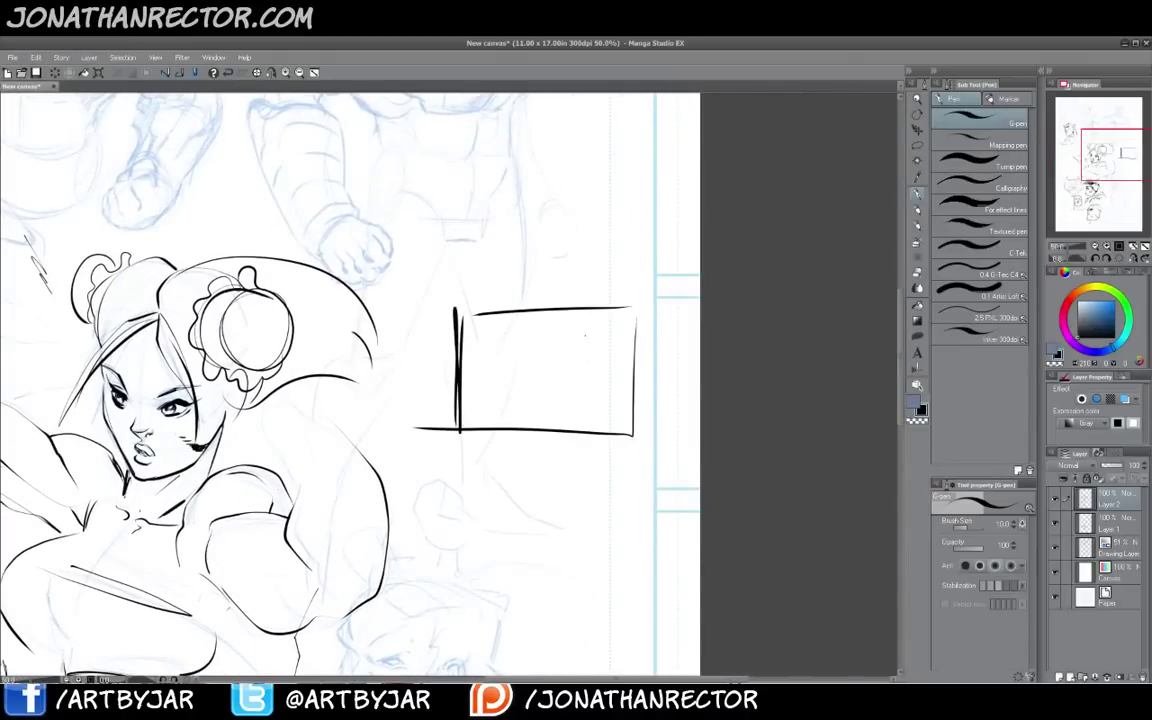
pyautogui.moveTo(580, 327)
pyautogui.mouseDown()
pyautogui.moveTo(557, 358)
pyautogui.moveTo(582, 328)
pyautogui.moveTo(583, 386)
pyautogui.mouseUp()
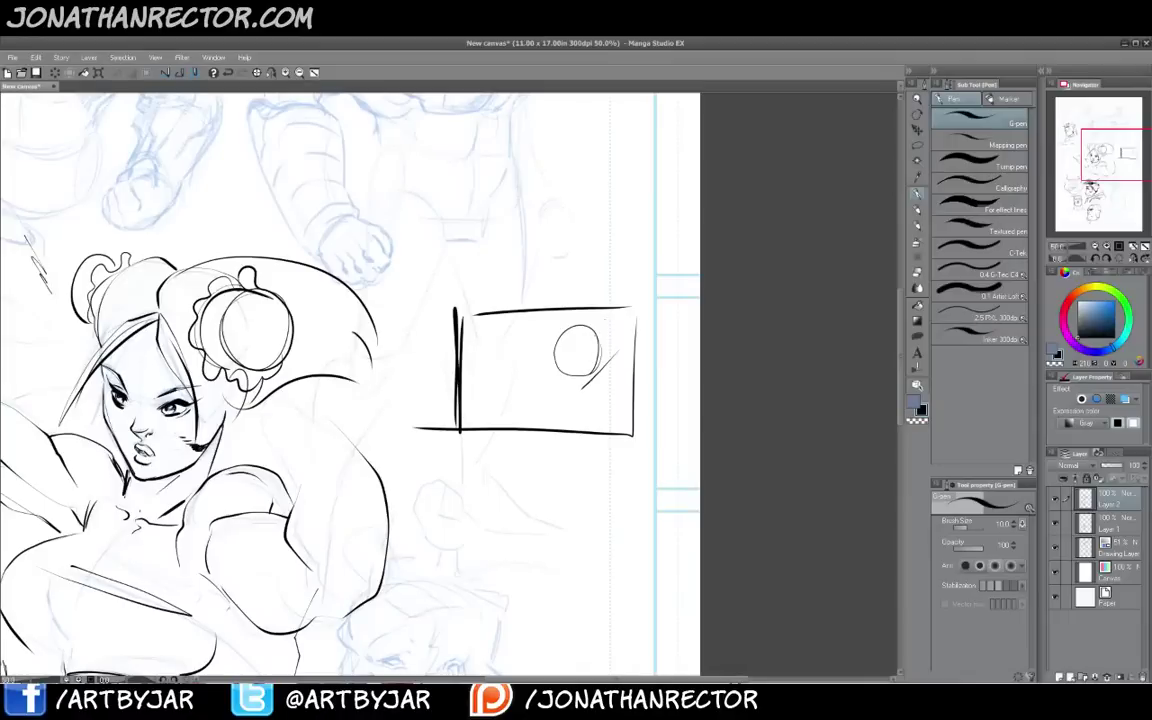
pyautogui.moveTo(586, 336); pyautogui.dragTo(563, 370)
pyautogui.moveTo(584, 330); pyautogui.dragTo(549, 376)
# Ink the woman's side lock of hair beside her cheek and ear
pyautogui.moveTo(56, 363)
pyautogui.mouseDown()
pyautogui.moveTo(277, 392)
pyautogui.moveTo(329, 246)
pyautogui.mouseUp()
pyautogui.moveTo(437, 233); pyautogui.dragTo(457, 341)
pyautogui.moveTo(454, 276); pyautogui.dragTo(470, 335)
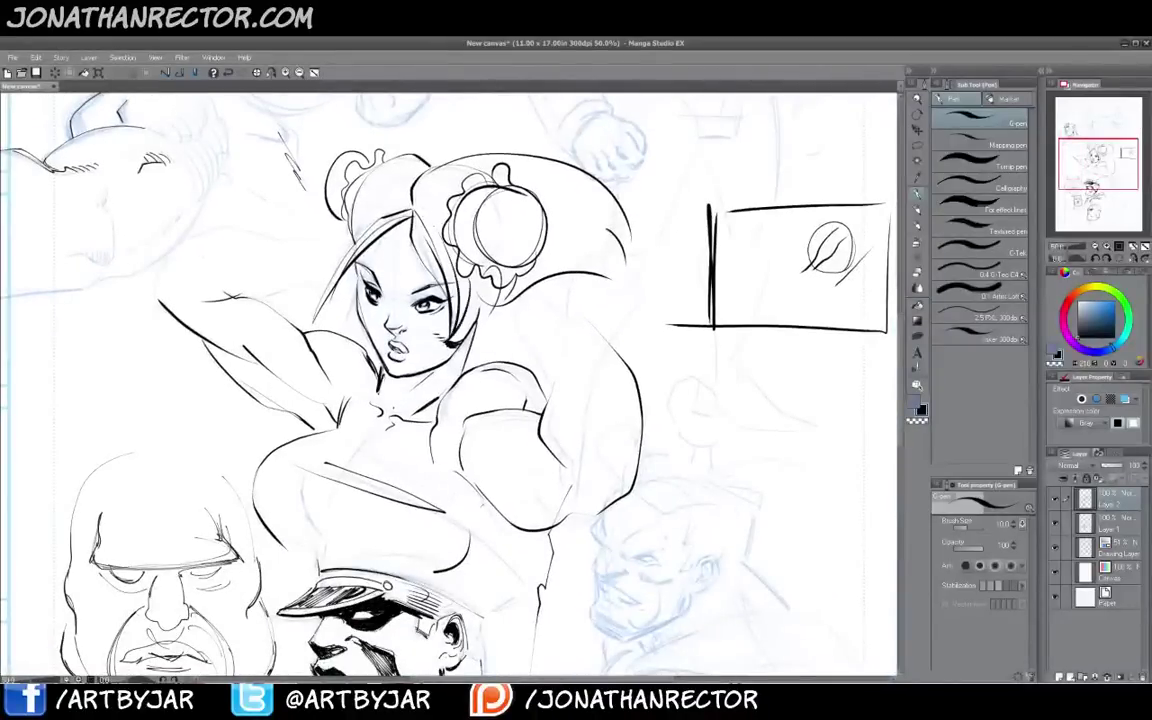
pyautogui.moveTo(480, 291); pyautogui.dragTo(457, 344)
# Ink the inner muscle contours of the woman's bent near forearm and the detail lines near its outer edge
pyautogui.moveTo(555, 359); pyautogui.dragTo(546, 399)
pyautogui.moveTo(517, 310); pyautogui.dragTo(555, 360)
pyautogui.moveTo(558, 292); pyautogui.dragTo(641, 450)
pyautogui.moveTo(607, 412); pyautogui.dragTo(628, 456)
pyautogui.moveTo(595, 436); pyautogui.dragTo(607, 459)
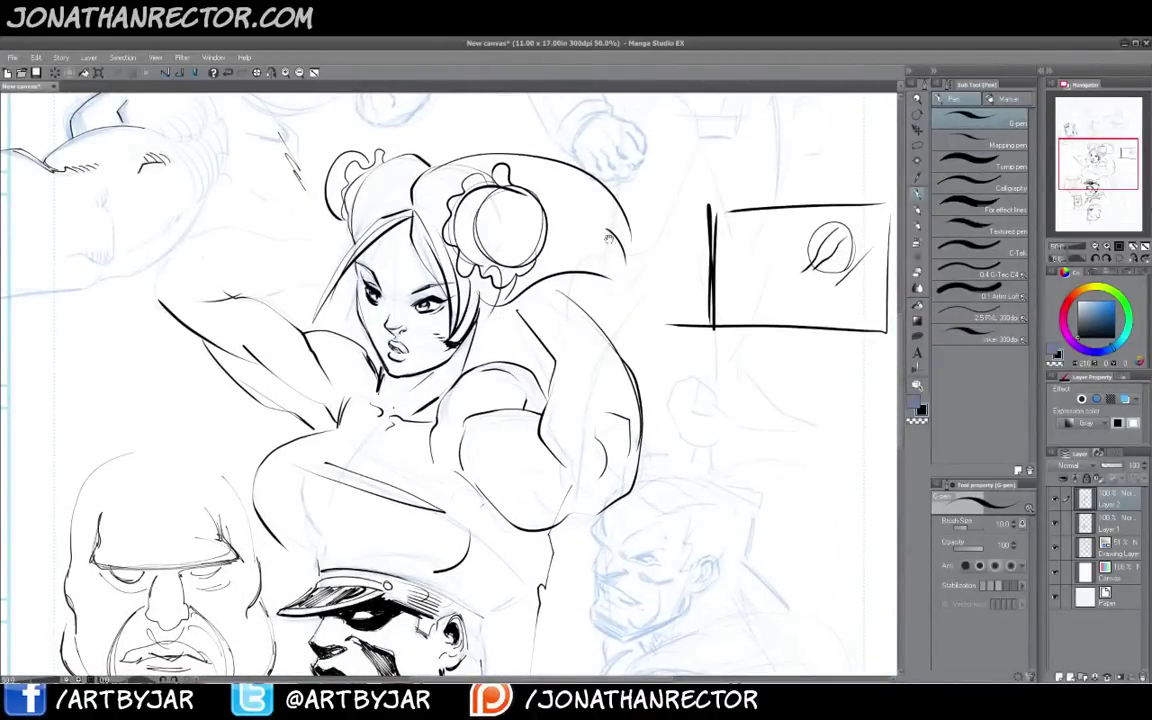
# Ink the brow, eye, nose, mouth and jaw of the blue-pencilled man beside the capped figure
pyautogui.moveTo(377, 398); pyautogui.dragTo(381, 235)
pyautogui.moveTo(332, 516); pyautogui.dragTo(341, 454)
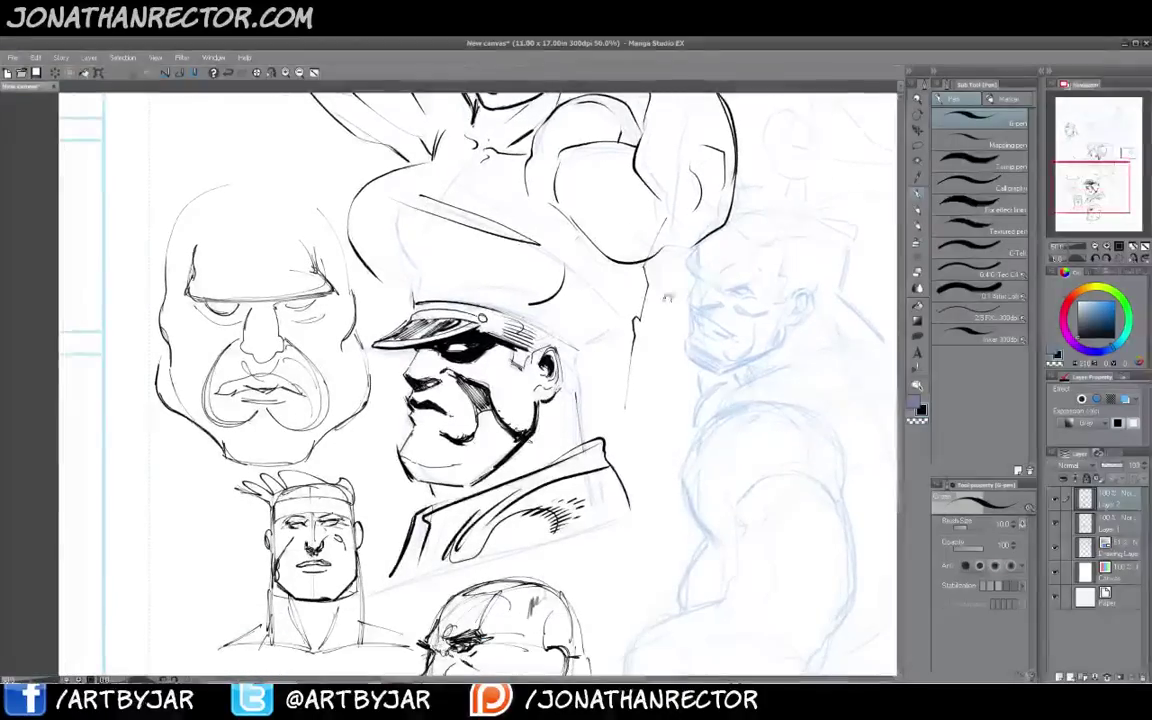
pyautogui.moveTo(691, 257)
pyautogui.mouseDown()
pyautogui.moveTo(721, 289)
pyautogui.moveTo(757, 283)
pyautogui.moveTo(748, 268)
pyautogui.moveTo(746, 296)
pyautogui.moveTo(699, 308)
pyautogui.moveTo(718, 304)
pyautogui.mouseUp()
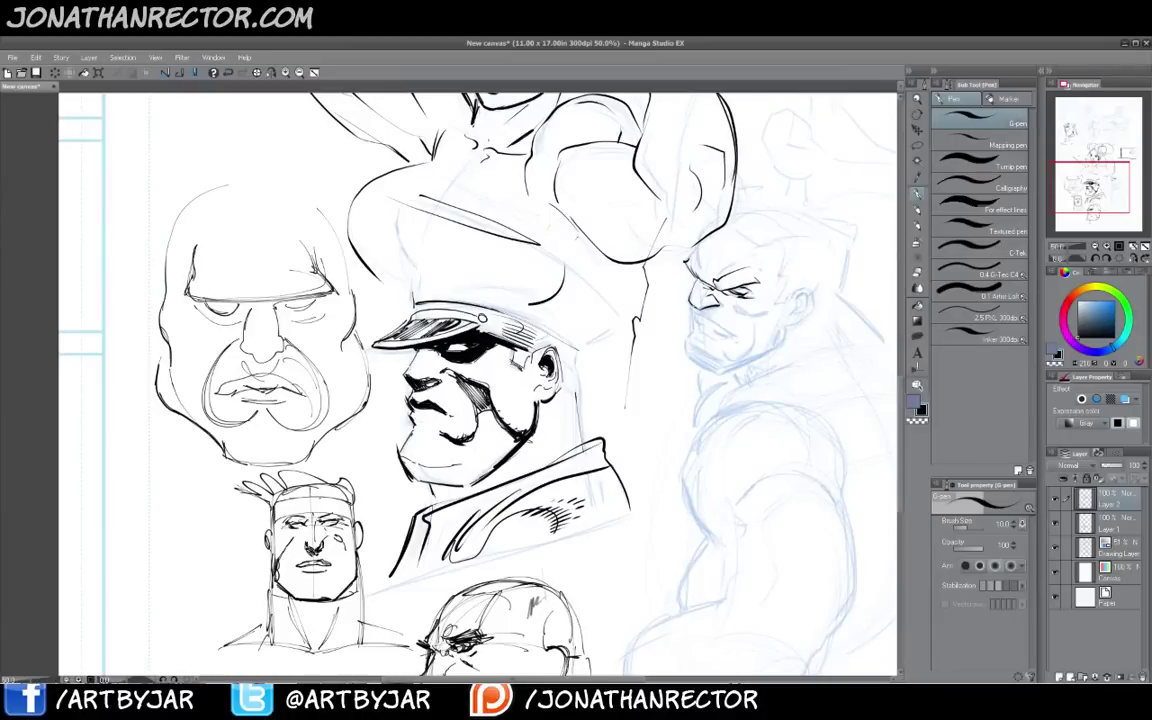
pyautogui.moveTo(699, 318)
pyautogui.mouseDown()
pyautogui.moveTo(728, 335)
pyautogui.moveTo(697, 323)
pyautogui.moveTo(690, 339)
pyautogui.moveTo(711, 368)
pyautogui.moveTo(734, 371)
pyautogui.moveTo(783, 334)
pyautogui.mouseUp()
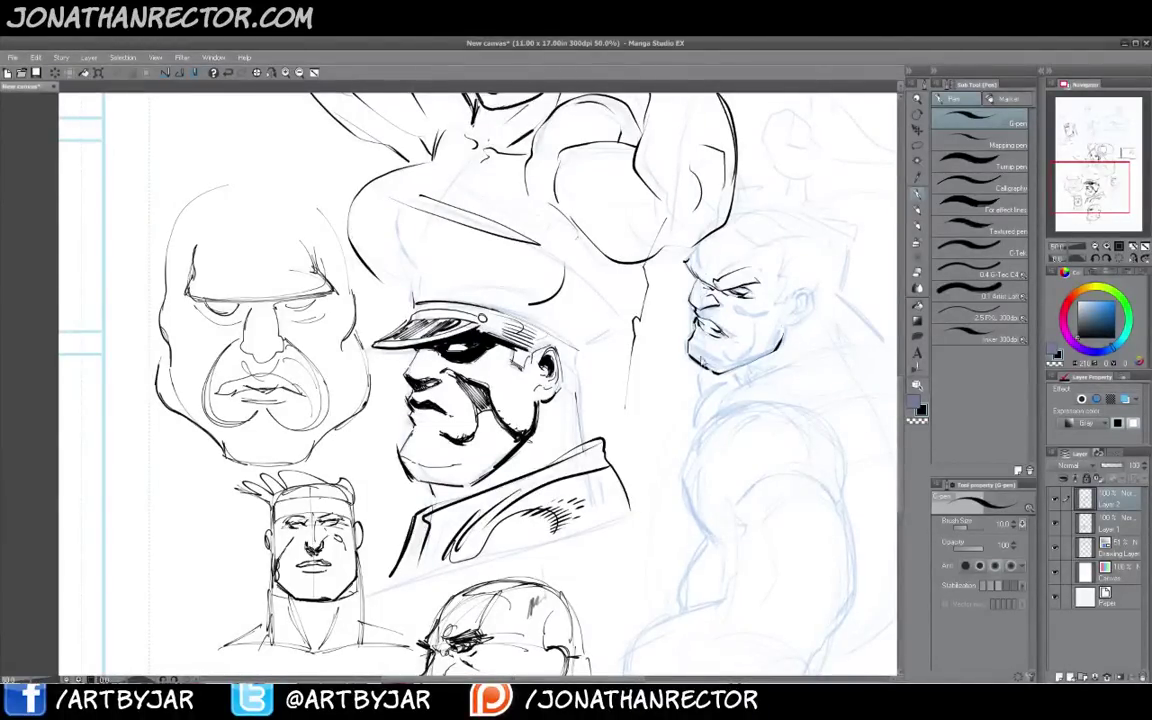
# Refine the scowling man's mouth and nose and add the creases on his cheek and chin
pyautogui.scroll(2, 698, 353)
pyautogui.moveTo(725, 422); pyautogui.dragTo(597, 429)
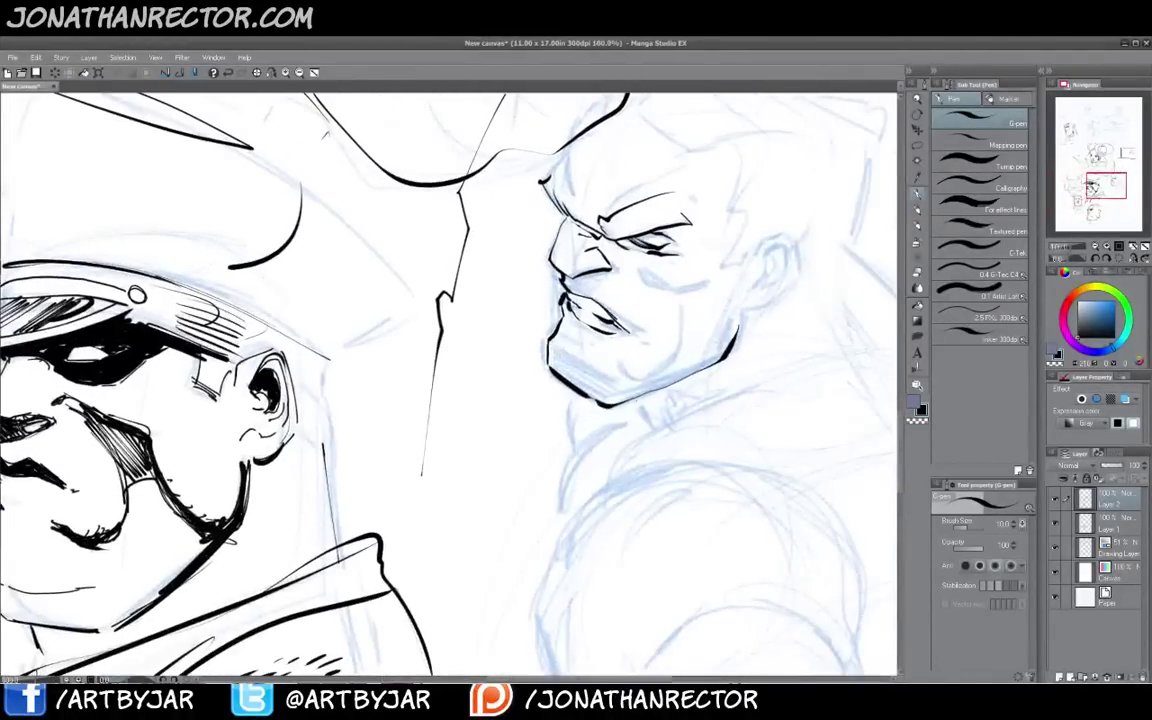
pyautogui.scroll(1, 620, 408)
pyautogui.scroll(-3, 531, 408)
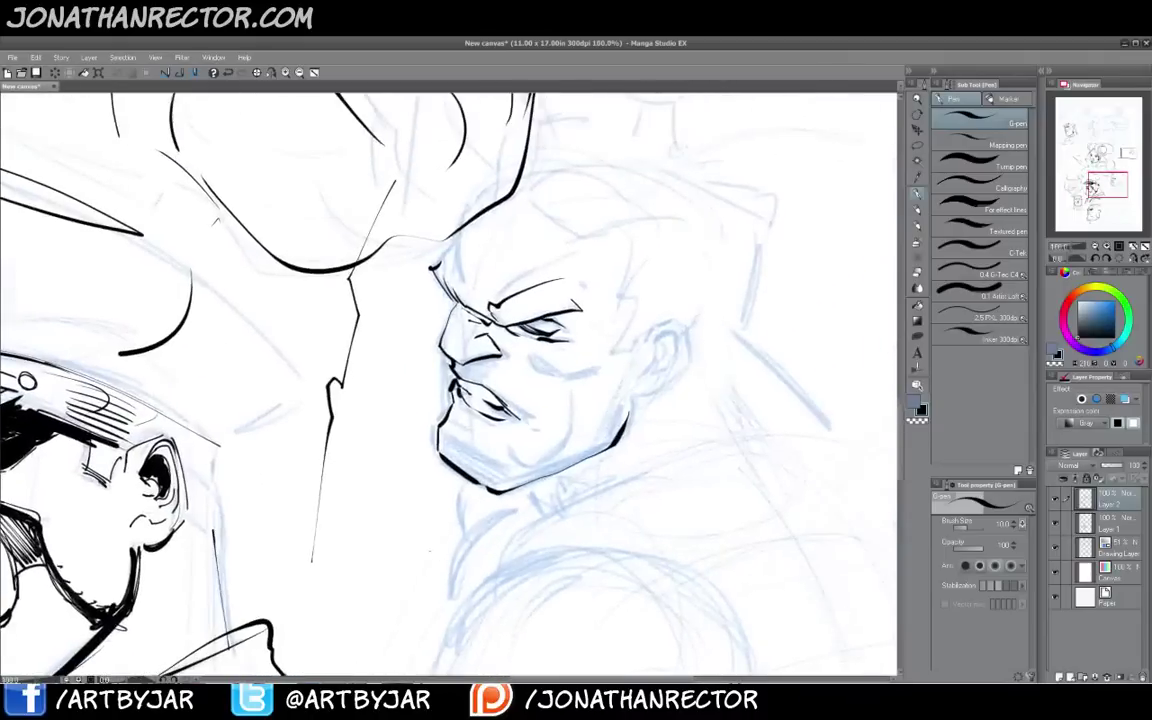
pyautogui.moveTo(494, 413); pyautogui.dragTo(530, 424)
pyautogui.moveTo(443, 370); pyautogui.dragTo(466, 386)
pyautogui.moveTo(501, 425)
pyautogui.mouseDown()
pyautogui.moveTo(515, 431)
pyautogui.moveTo(482, 485)
pyautogui.moveTo(507, 479)
pyautogui.mouseUp()
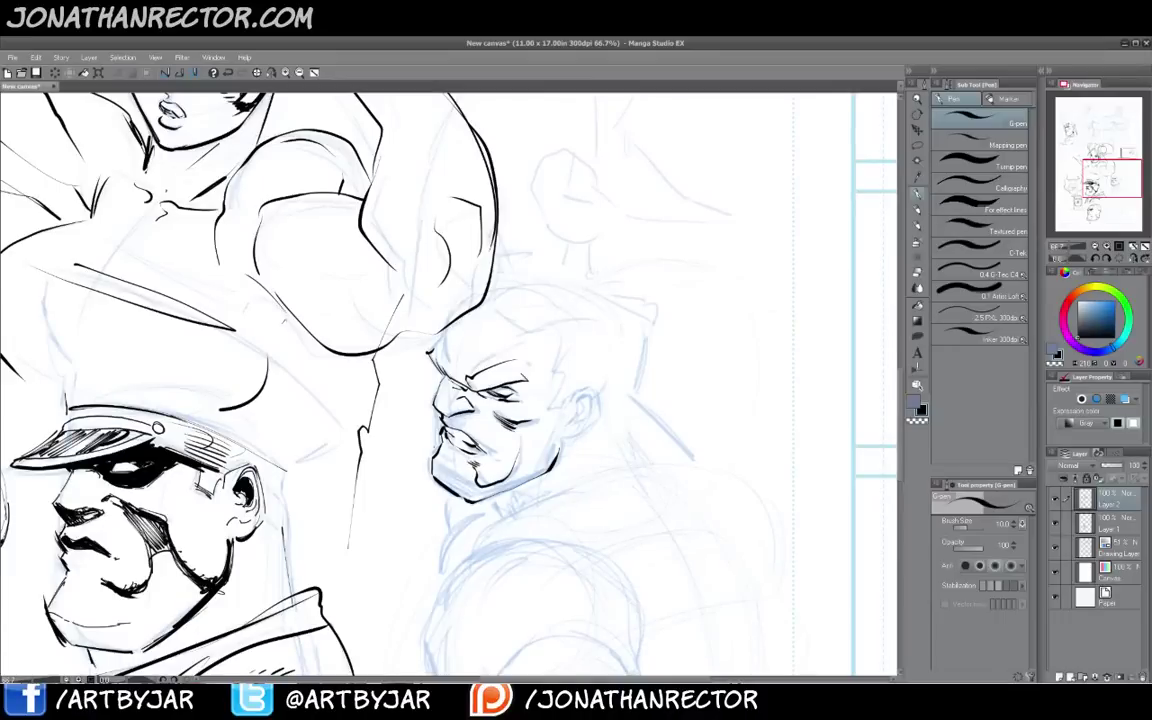
# Reinforce the man's chin contour and ink the frown wrinkles above his nose and eye
pyautogui.moveTo(433, 458); pyautogui.dragTo(444, 470)
pyautogui.moveTo(441, 426); pyautogui.dragTo(437, 449)
pyautogui.moveTo(490, 362); pyautogui.dragTo(470, 373)
pyautogui.moveTo(535, 379); pyautogui.dragTo(517, 393)
pyautogui.moveTo(476, 353); pyautogui.dragTo(464, 356)
pyautogui.moveTo(492, 350); pyautogui.dragTo(455, 361)
pyautogui.moveTo(482, 356); pyautogui.dragTo(457, 361)
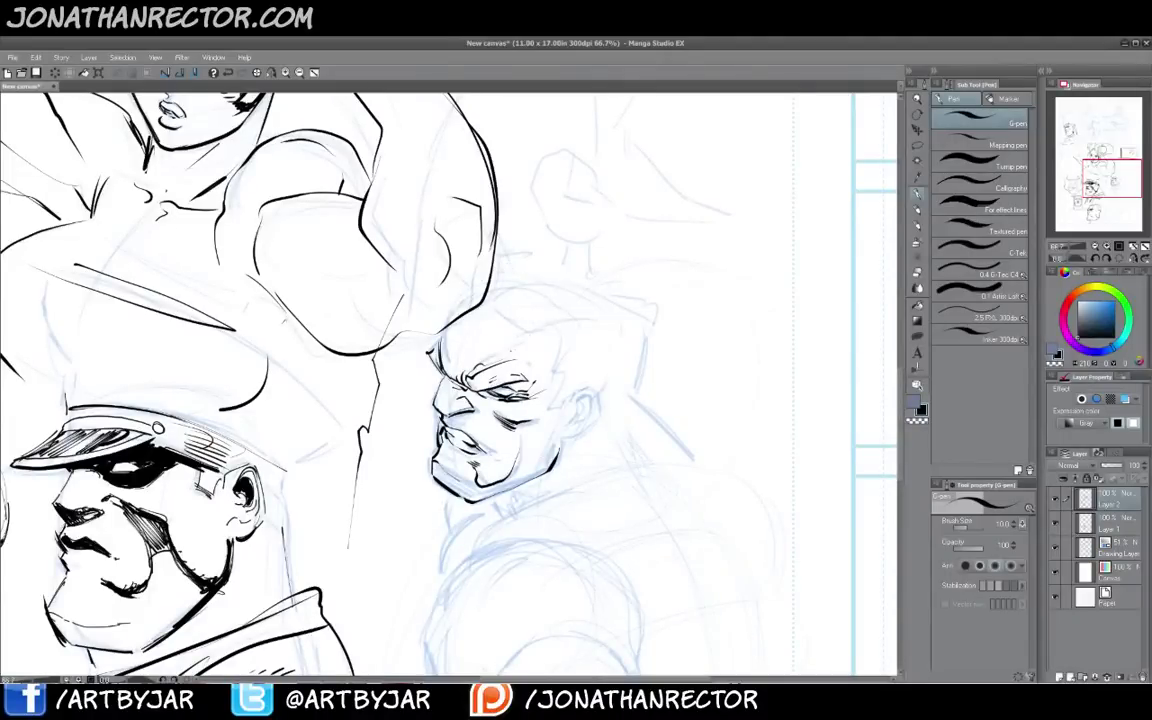
# Ink the man's jagged, bushy eyebrow and the temple line above it
pyautogui.moveTo(548, 335); pyautogui.dragTo(525, 358)
pyautogui.moveTo(507, 385); pyautogui.dragTo(510, 395)
pyautogui.moveTo(473, 381); pyautogui.dragTo(537, 374)
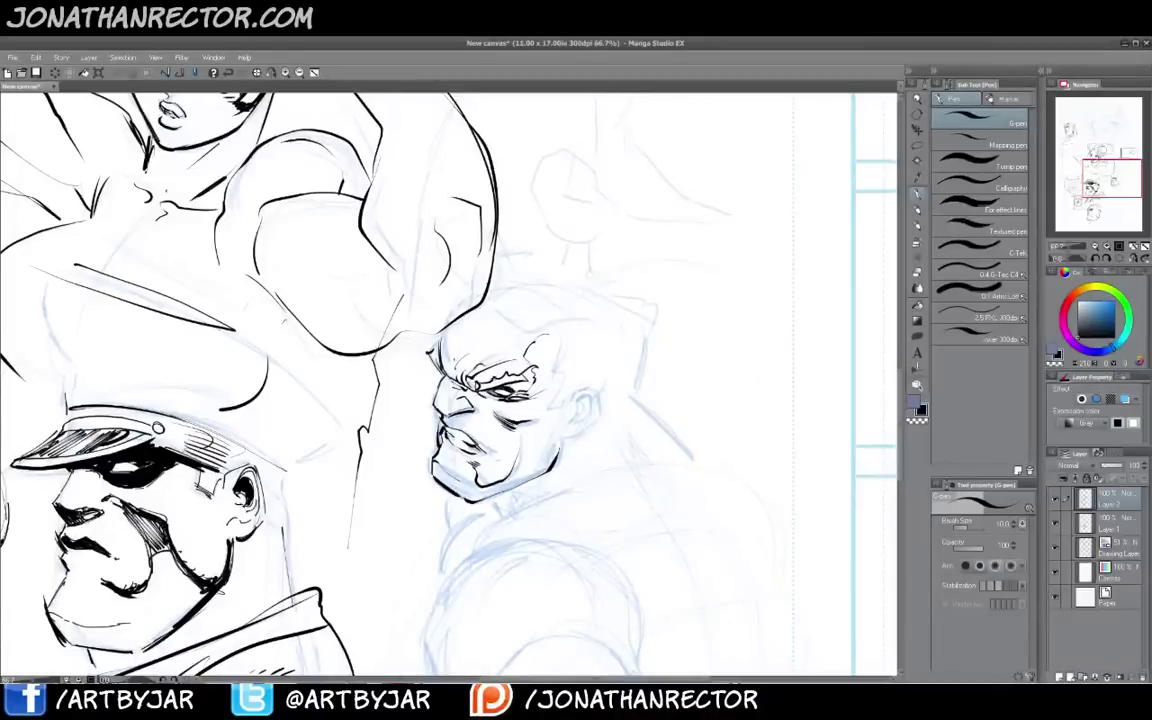
# Finish the man's jaw corner and ink his neck line and large rounded shoulder muscle
pyautogui.moveTo(556, 453); pyautogui.dragTo(563, 441)
pyautogui.moveTo(466, 518)
pyautogui.mouseDown()
pyautogui.moveTo(484, 436)
pyautogui.moveTo(530, 430)
pyautogui.moveTo(490, 475)
pyautogui.moveTo(490, 327)
pyautogui.moveTo(485, 401)
pyautogui.moveTo(522, 432)
pyautogui.moveTo(533, 402)
pyautogui.mouseUp()
pyautogui.moveTo(488, 321)
pyautogui.mouseDown()
pyautogui.moveTo(472, 368)
pyautogui.moveTo(504, 437)
pyautogui.moveTo(441, 473)
pyautogui.mouseUp()
pyautogui.moveTo(447, 353)
pyautogui.mouseDown()
pyautogui.moveTo(486, 331)
pyautogui.moveTo(569, 357)
pyautogui.moveTo(608, 440)
pyautogui.mouseUp()
pyautogui.moveTo(608, 439)
pyautogui.mouseDown()
pyautogui.moveTo(559, 333)
pyautogui.moveTo(542, 331)
pyautogui.moveTo(589, 311)
pyautogui.mouseUp()
# Ink the man's back muscle contours and the long outer edge of his arm
pyautogui.moveTo(630, 339)
pyautogui.mouseDown()
pyautogui.moveTo(663, 449)
pyautogui.moveTo(657, 518)
pyautogui.moveTo(669, 438)
pyautogui.moveTo(664, 453)
pyautogui.mouseUp()
pyautogui.moveTo(482, 540); pyautogui.dragTo(493, 387)
pyautogui.moveTo(625, 285)
pyautogui.mouseDown()
pyautogui.moveTo(635, 318)
pyautogui.moveTo(610, 488)
pyautogui.moveTo(568, 553)
pyautogui.mouseUp()
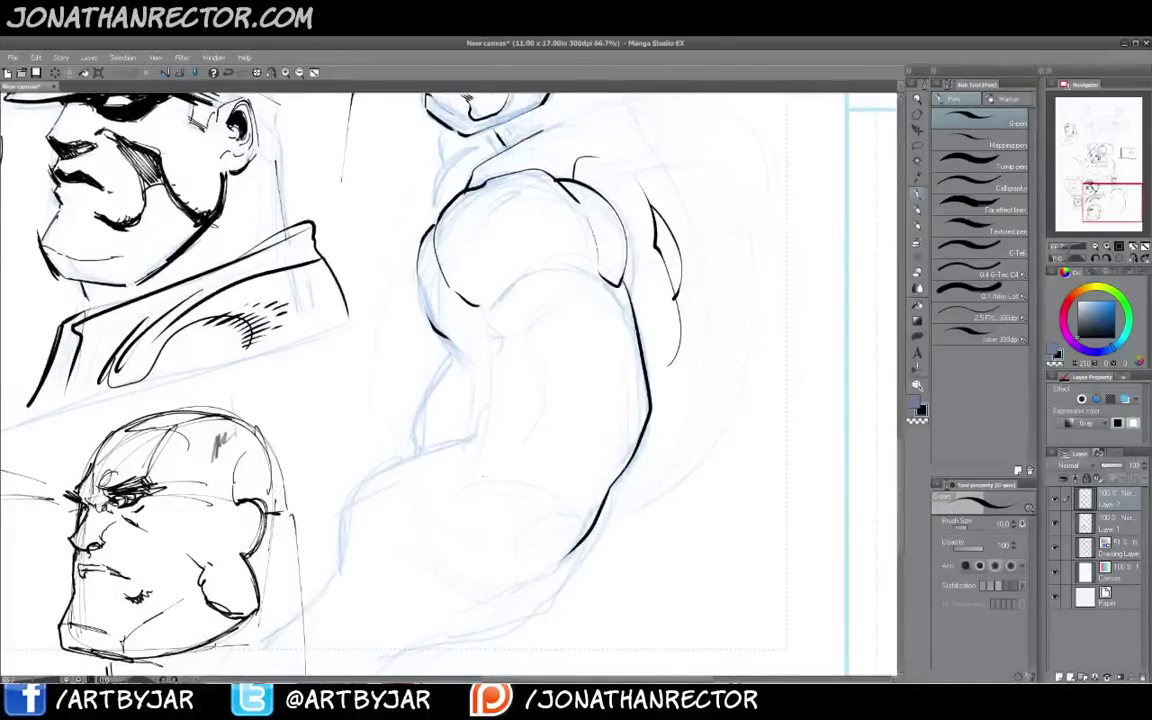
# Ink the man's biceps contour with its inner elbow crease and short muscle accents
pyautogui.moveTo(532, 361)
pyautogui.mouseDown()
pyautogui.moveTo(552, 398)
pyautogui.moveTo(520, 451)
pyautogui.mouseUp()
pyautogui.moveTo(577, 302)
pyautogui.mouseDown()
pyautogui.moveTo(548, 325)
pyautogui.moveTo(559, 307)
pyautogui.mouseUp()
pyautogui.moveTo(580, 284); pyautogui.dragTo(490, 342)
pyautogui.moveTo(489, 343)
pyautogui.mouseDown()
pyautogui.moveTo(499, 378)
pyautogui.moveTo(486, 400)
pyautogui.mouseUp()
pyautogui.moveTo(522, 291)
pyautogui.mouseDown()
pyautogui.moveTo(580, 270)
pyautogui.moveTo(501, 311)
pyautogui.mouseUp()
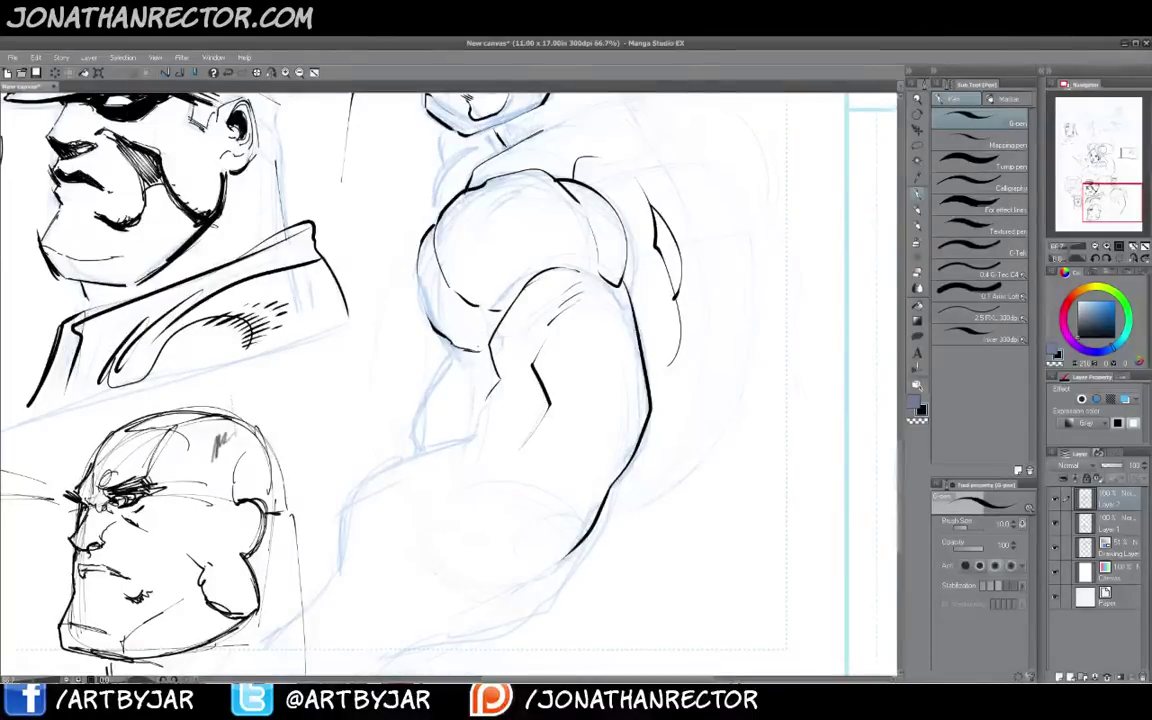
# Ink the top edge of the man's forearm and the torso line below his chest
pyautogui.moveTo(470, 438)
pyautogui.mouseDown()
pyautogui.moveTo(356, 485)
pyautogui.moveTo(338, 572)
pyautogui.mouseUp()
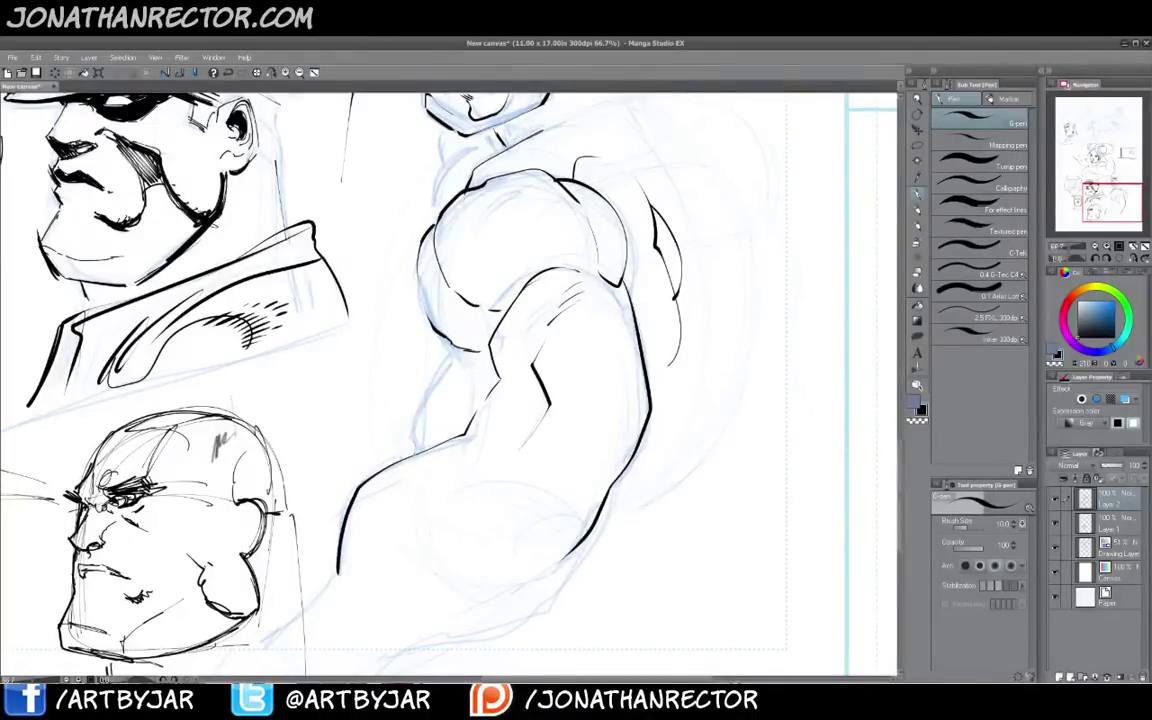
pyautogui.moveTo(412, 455); pyautogui.dragTo(454, 347)
pyautogui.moveTo(412, 287); pyautogui.dragTo(406, 438)
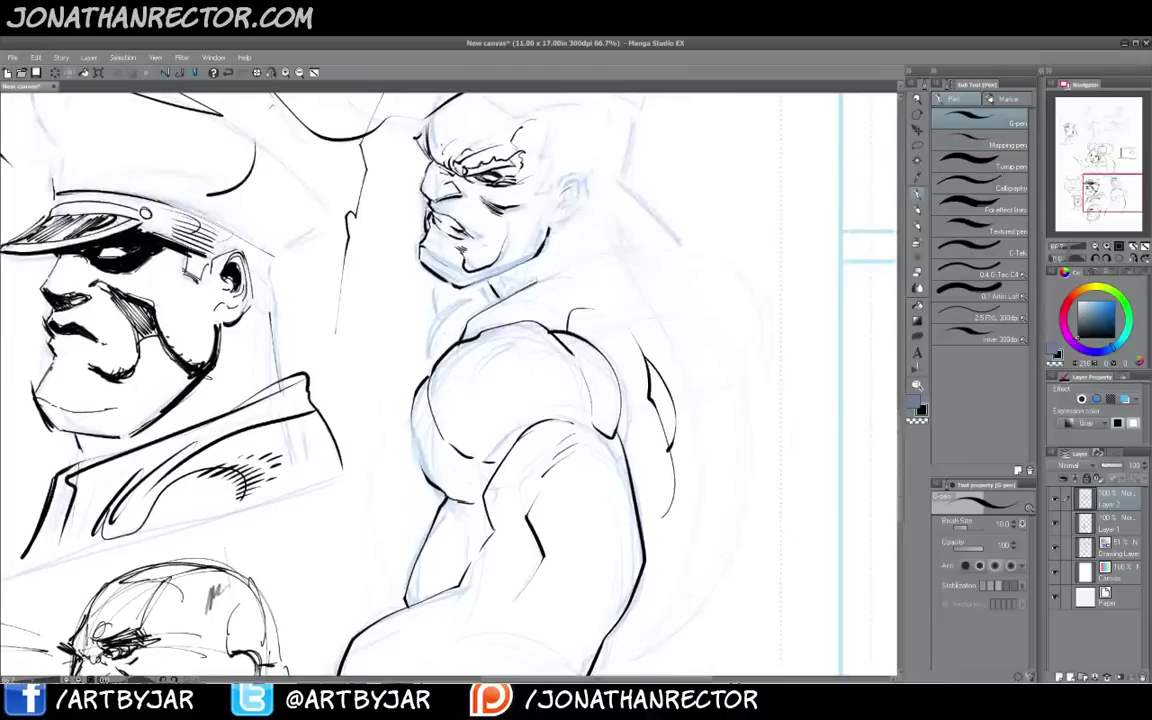
# Ink the man's trapezius and the sloping contour of his upper back
pyautogui.moveTo(535, 272)
pyautogui.mouseDown()
pyautogui.moveTo(575, 263)
pyautogui.moveTo(622, 290)
pyautogui.mouseUp()
pyautogui.moveTo(476, 316)
pyautogui.mouseDown()
pyautogui.moveTo(580, 227)
pyautogui.moveTo(688, 335)
pyautogui.mouseUp()
pyautogui.moveTo(573, 440); pyautogui.dragTo(551, 552)
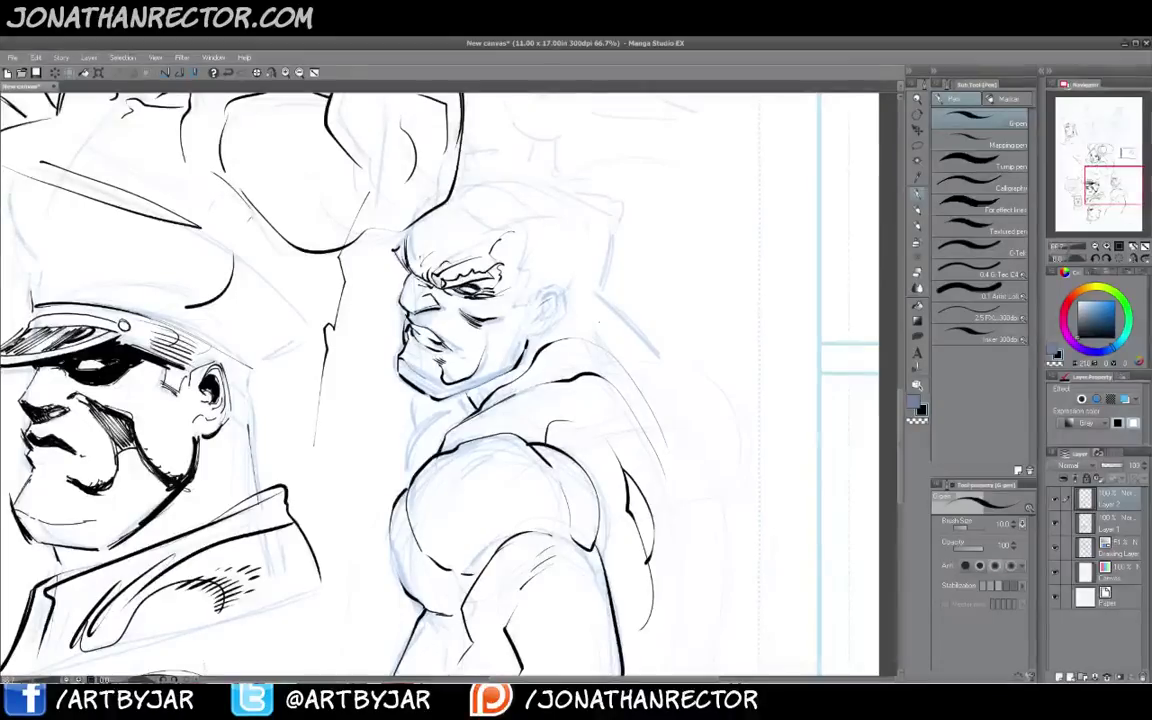
pyautogui.moveTo(598, 292); pyautogui.dragTo(678, 414)
# Ink the top and back of the man's head down to the nape, reinforcing the contour
pyautogui.moveTo(632, 335)
pyautogui.mouseDown()
pyautogui.moveTo(597, 286)
pyautogui.moveTo(590, 207)
pyautogui.mouseUp()
pyautogui.moveTo(488, 176); pyautogui.dragTo(596, 203)
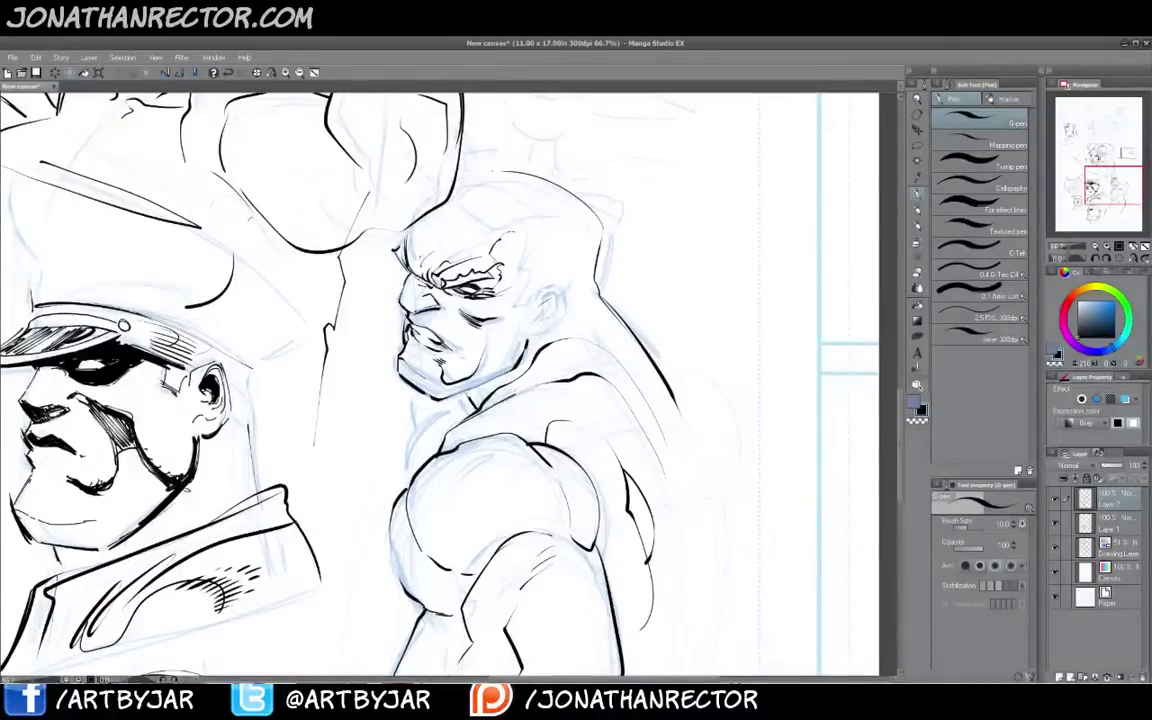
pyautogui.moveTo(572, 282); pyautogui.dragTo(609, 312)
pyautogui.moveTo(578, 210); pyautogui.dragTo(570, 280)
pyautogui.moveTo(462, 185); pyautogui.dragTo(578, 213)
pyautogui.moveTo(433, 206); pyautogui.dragTo(490, 175)
pyautogui.moveTo(428, 194)
pyautogui.mouseDown()
pyautogui.moveTo(515, 168)
pyautogui.moveTo(573, 280)
pyautogui.mouseUp()
# Outline the projecting tuft at the back of the man's head with its inner lines
pyautogui.moveTo(622, 249); pyautogui.dragTo(597, 283)
pyautogui.moveTo(552, 190); pyautogui.dragTo(562, 234)
pyautogui.moveTo(606, 208); pyautogui.dragTo(614, 262)
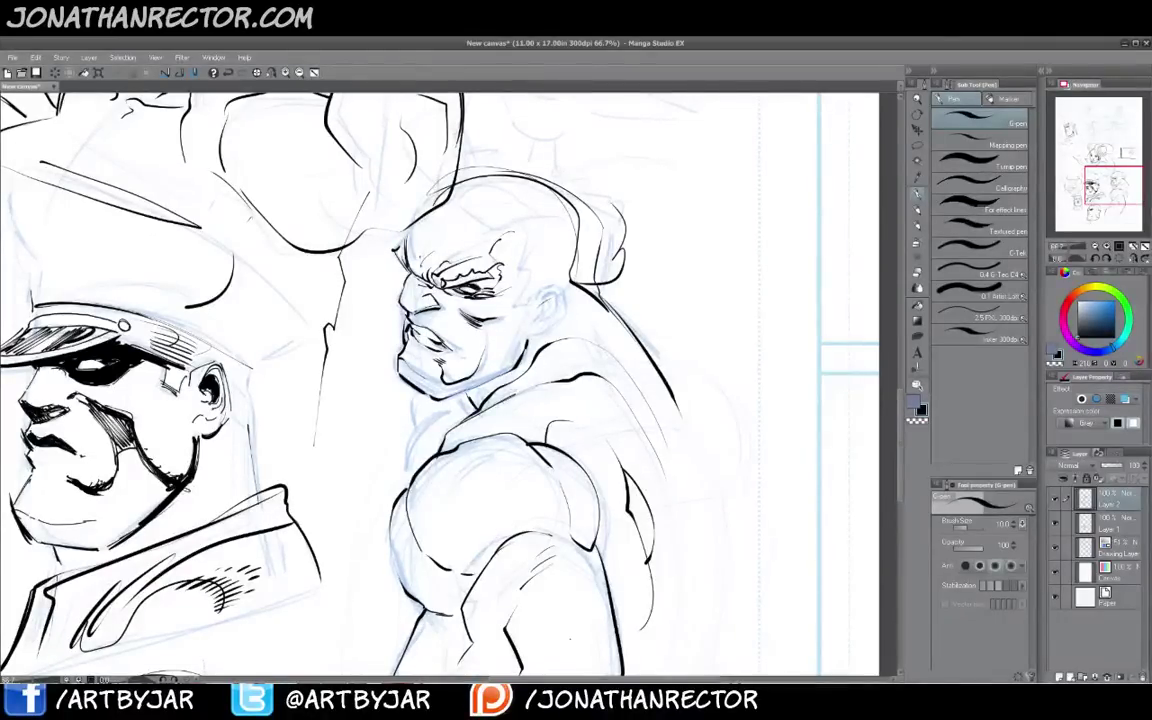
pyautogui.moveTo(285, 585); pyautogui.dragTo(594, 553)
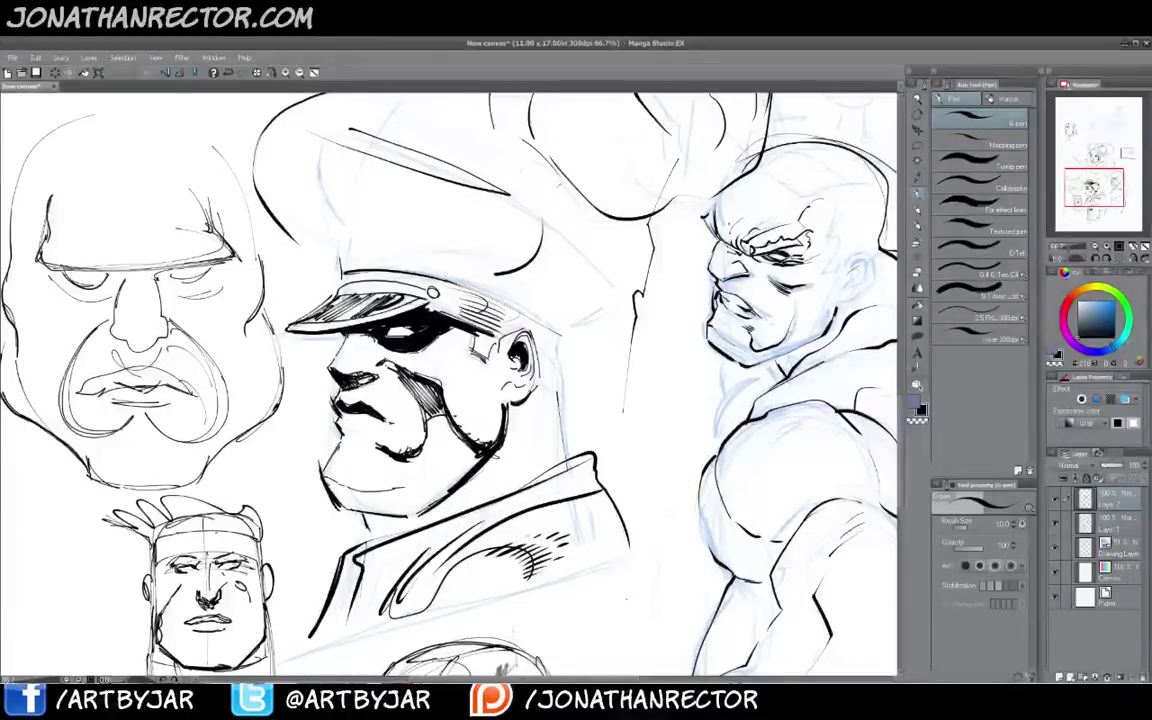
pyautogui.moveTo(884, 388); pyautogui.dragTo(856, 404)
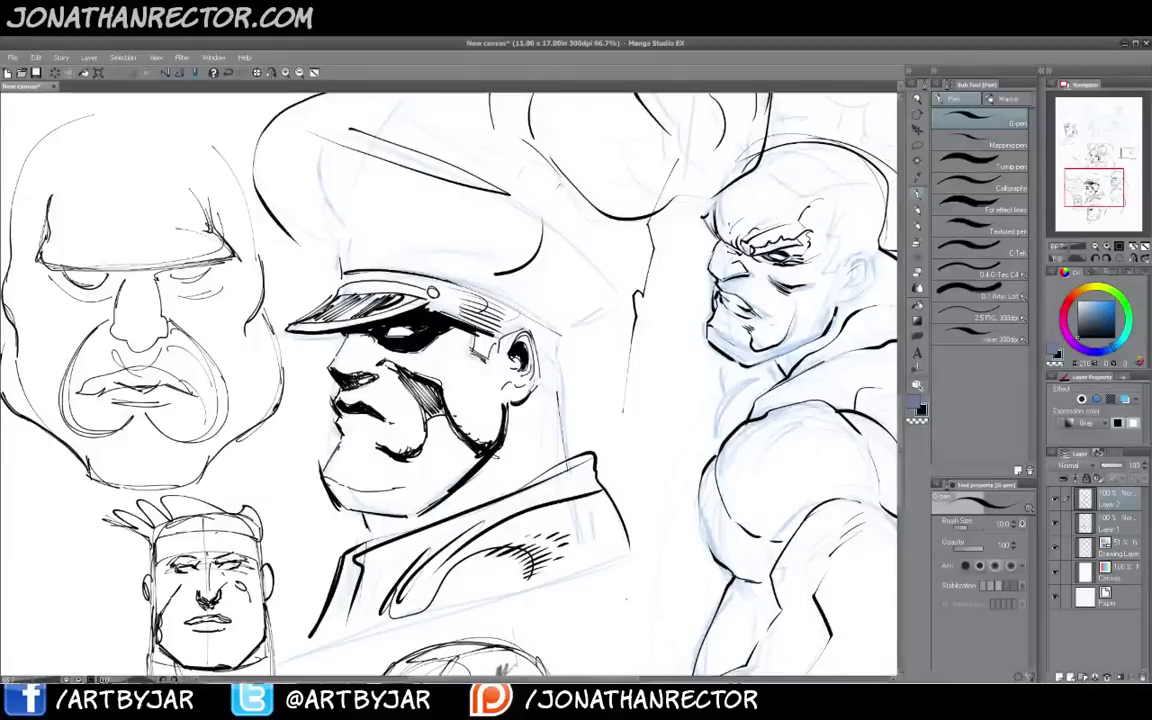